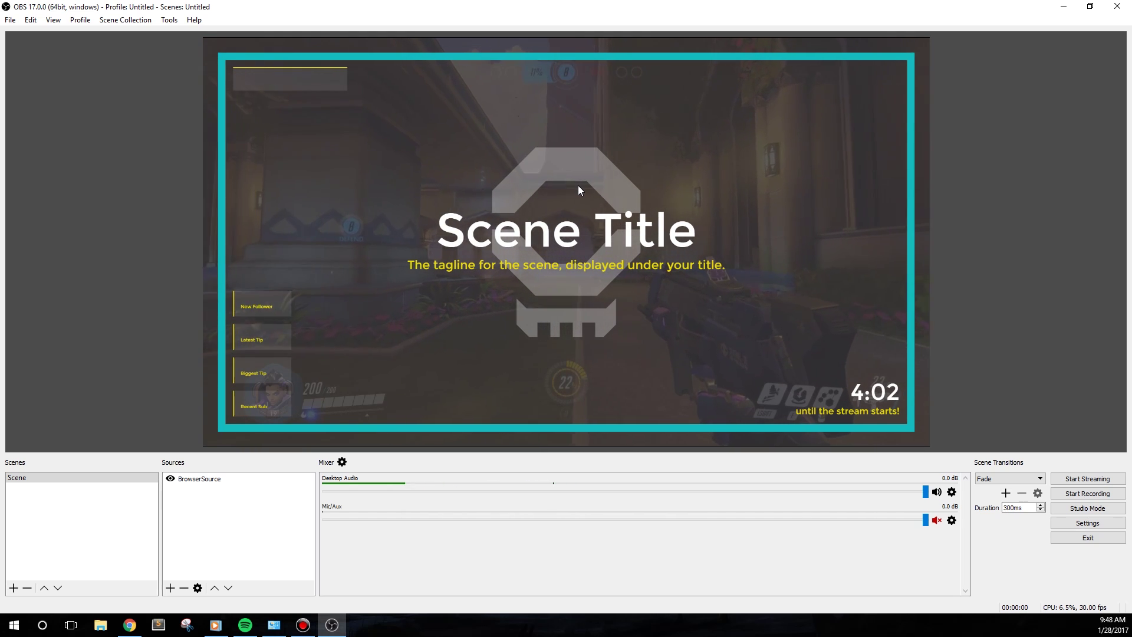
Step: Switch to the Settings Generator in Chrome, toggle the background type to Image and back to Video, and set the overlay opacity to 70%
{"action": "left_click", "coordinate": [1059, 6]}
{"action": "left_click", "coordinate": [409, 10]}
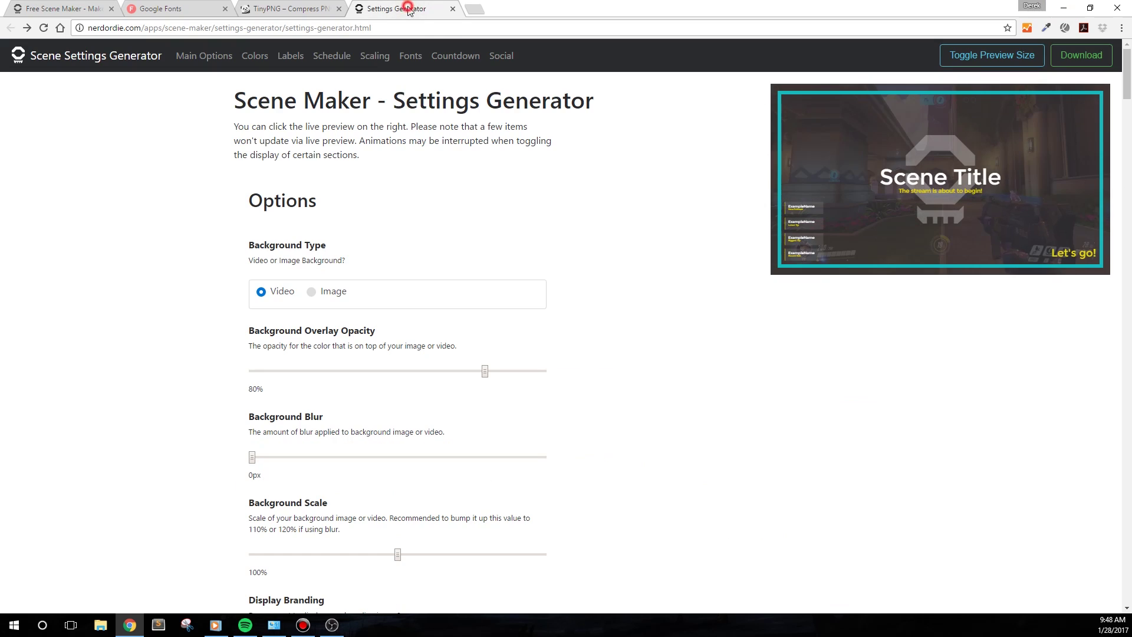
{"action": "left_click", "coordinate": [321, 293]}
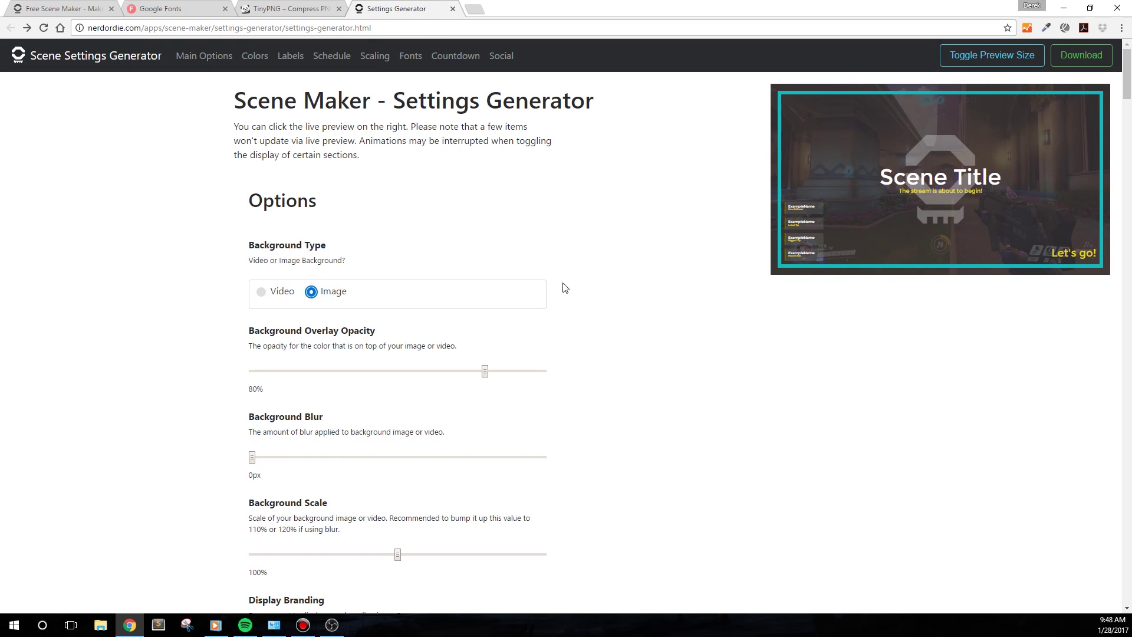
{"action": "left_click", "coordinate": [274, 295]}
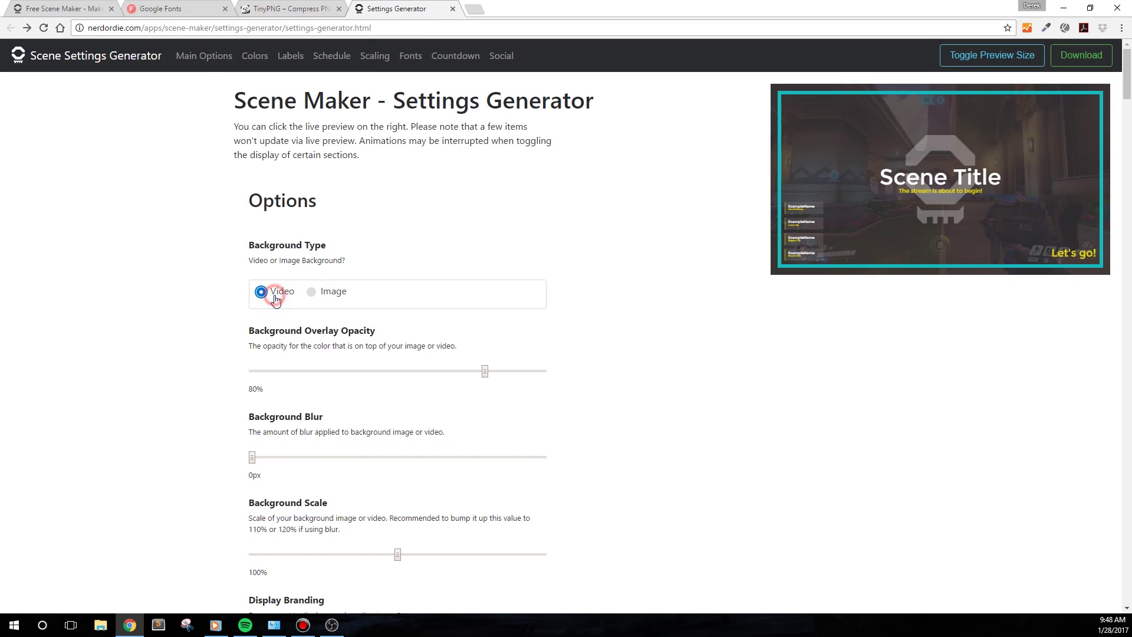
{"action": "left_click_drag", "start_coordinate": [484, 371], "coordinate": [455, 372]}
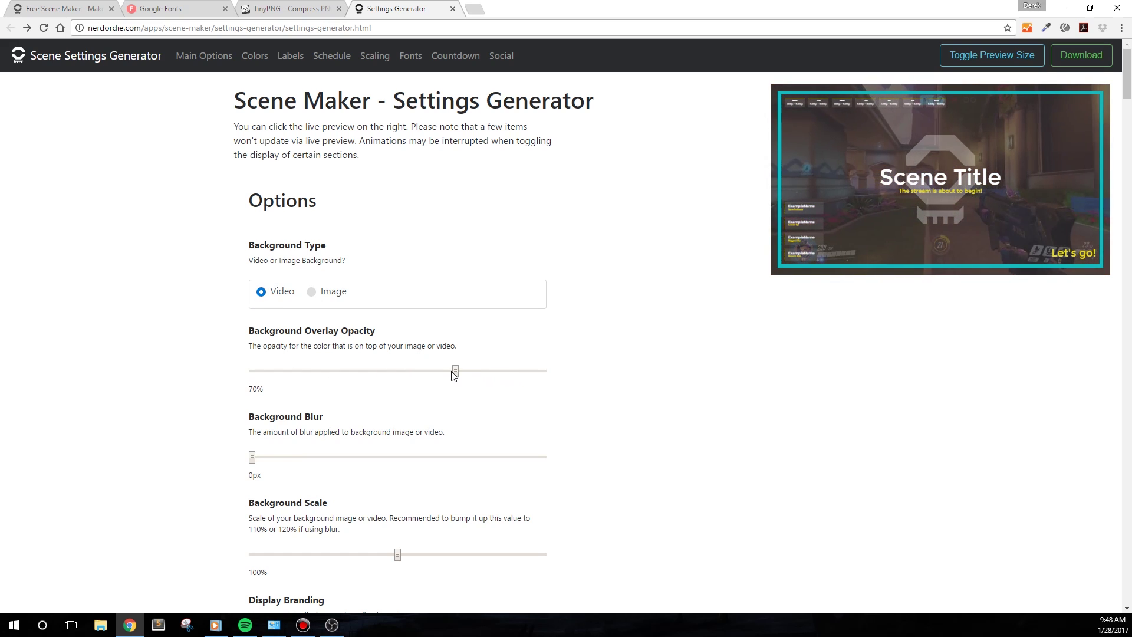
Step: Browse the free resources on the Nerd or Die site and open the Scene Maker – Free! product page
{"action": "left_click", "coordinate": [57, 10]}
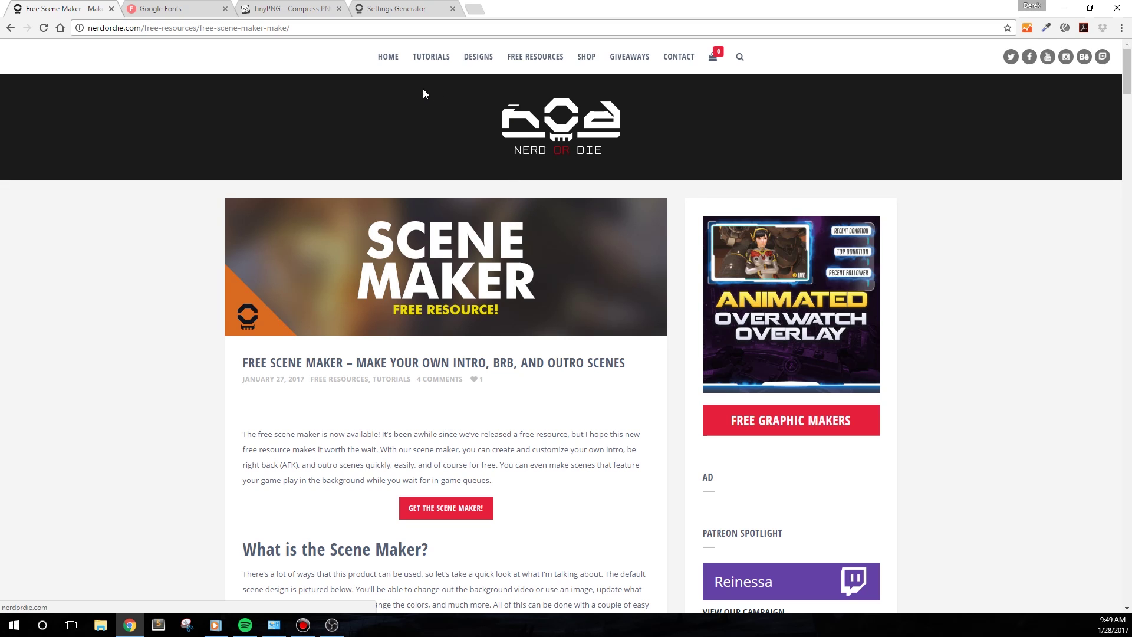
{"action": "left_click", "coordinate": [535, 57]}
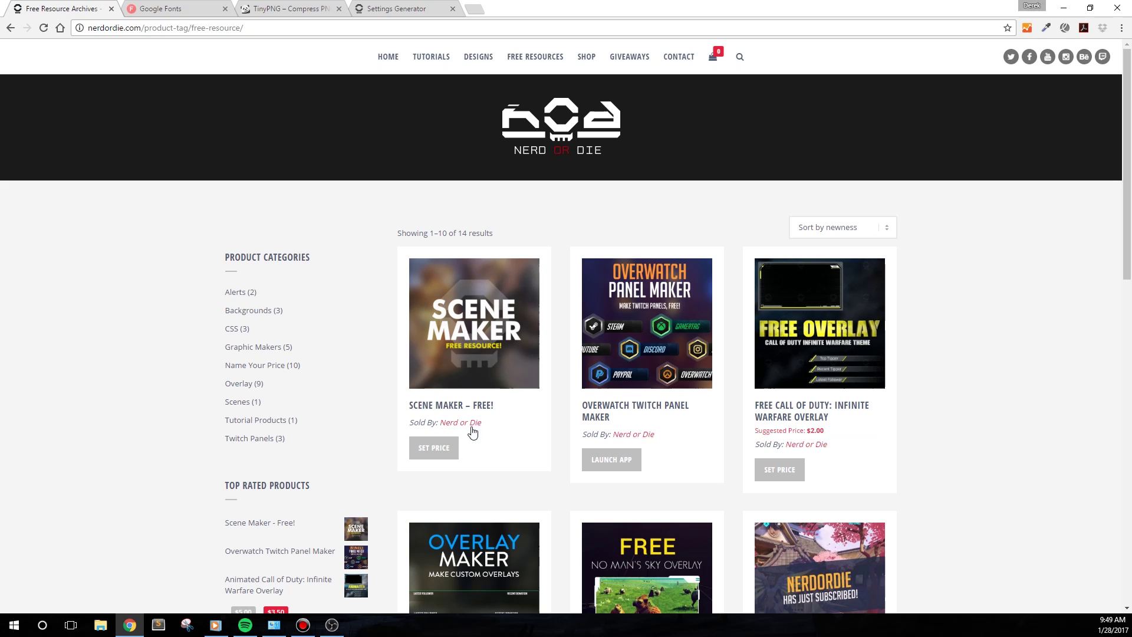
{"action": "left_click_drag", "start_coordinate": [1125, 244], "coordinate": [1116, 340]}
{"action": "left_click_drag", "start_coordinate": [1116, 346], "coordinate": [1116, 353]}
{"action": "left_click_drag", "start_coordinate": [1114, 446], "coordinate": [1122, 434]}
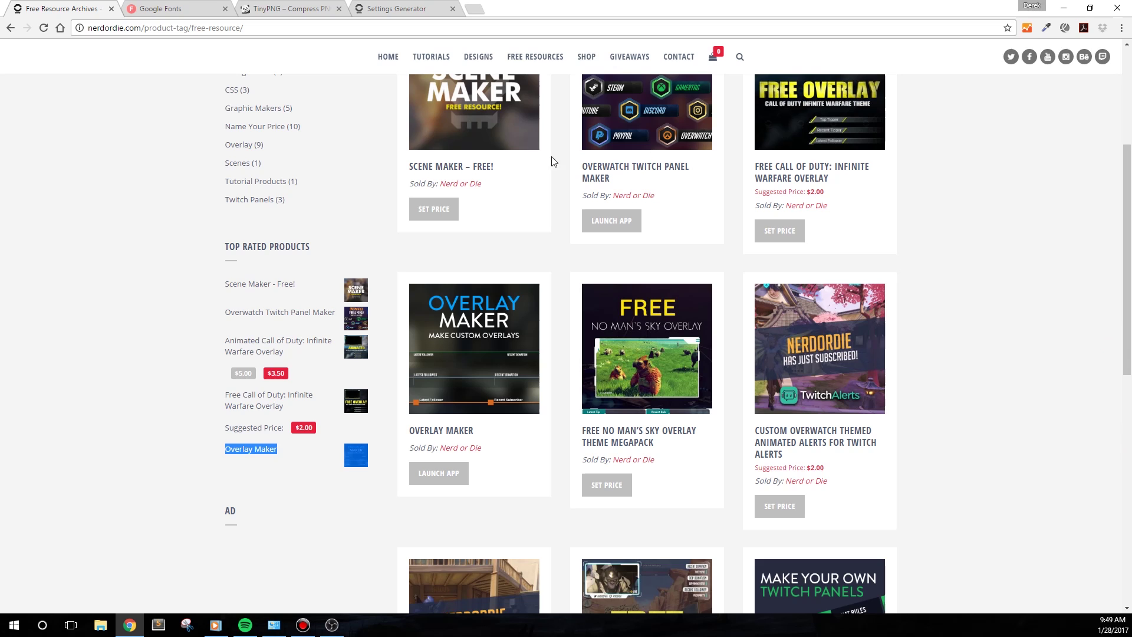
{"action": "scroll", "coordinate": [664, 241], "scroll_direction": "up", "scroll_amount": 1}
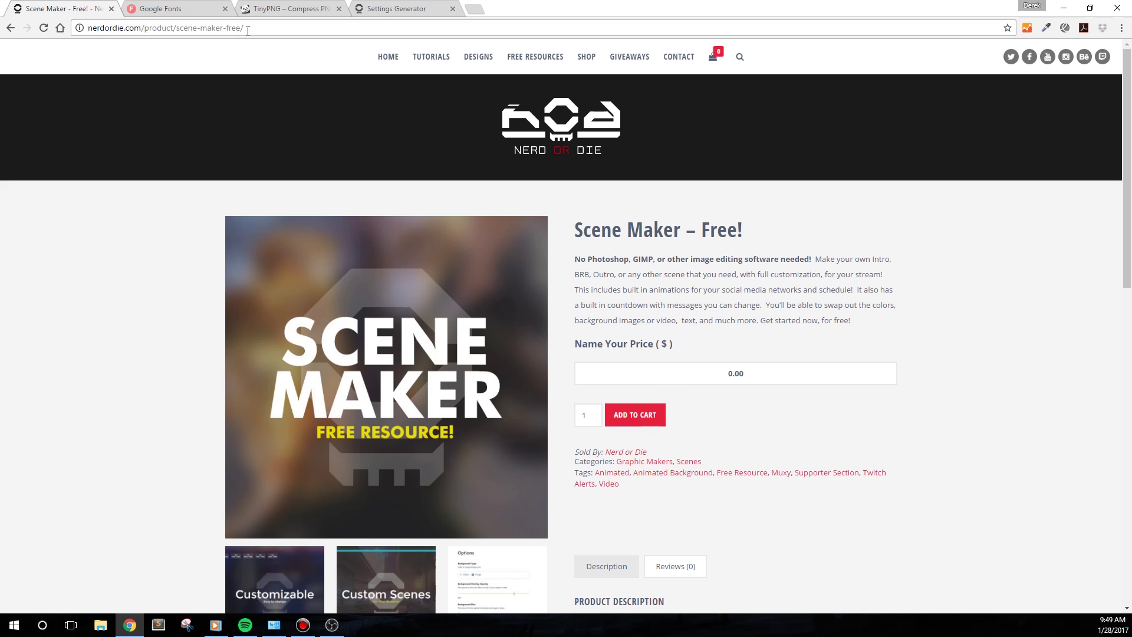
Step: Add Scene Maker – Free! to the cart at a price of 0.00 and check out to place the order
{"action": "left_click", "coordinate": [248, 28]}
{"action": "left_click", "coordinate": [636, 423]}
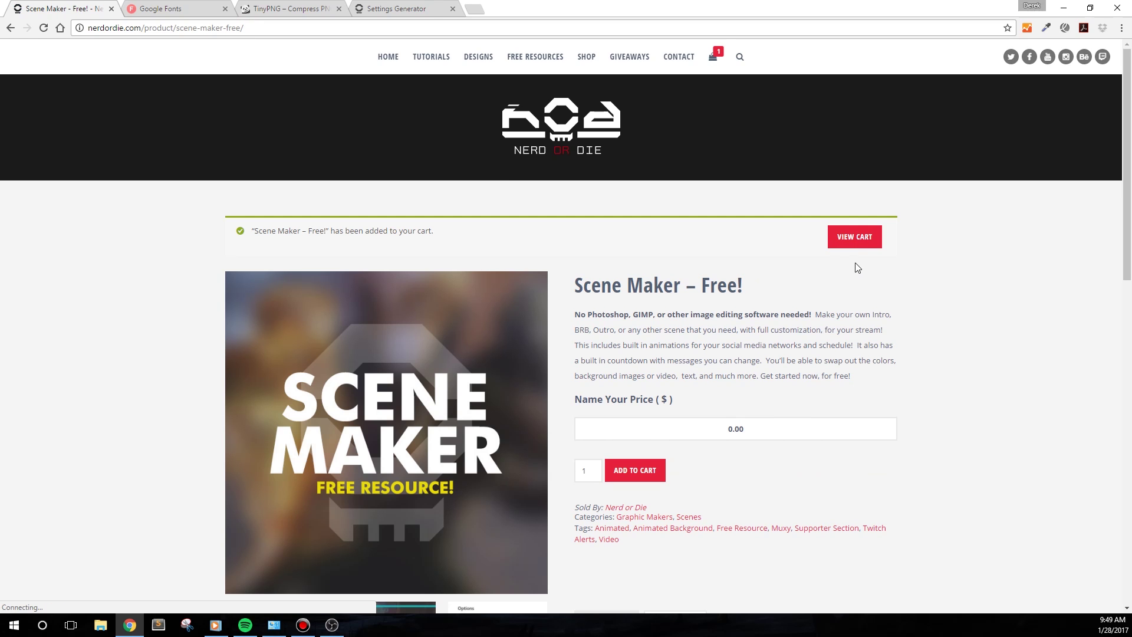
{"action": "left_click", "coordinate": [863, 239]}
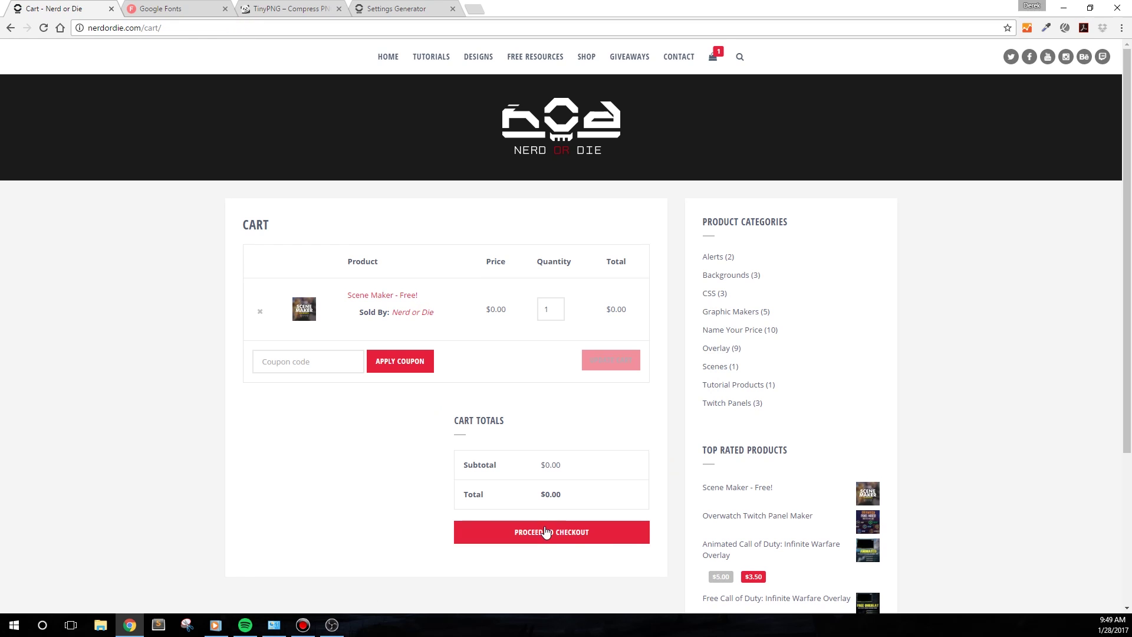
{"action": "left_click", "coordinate": [545, 532]}
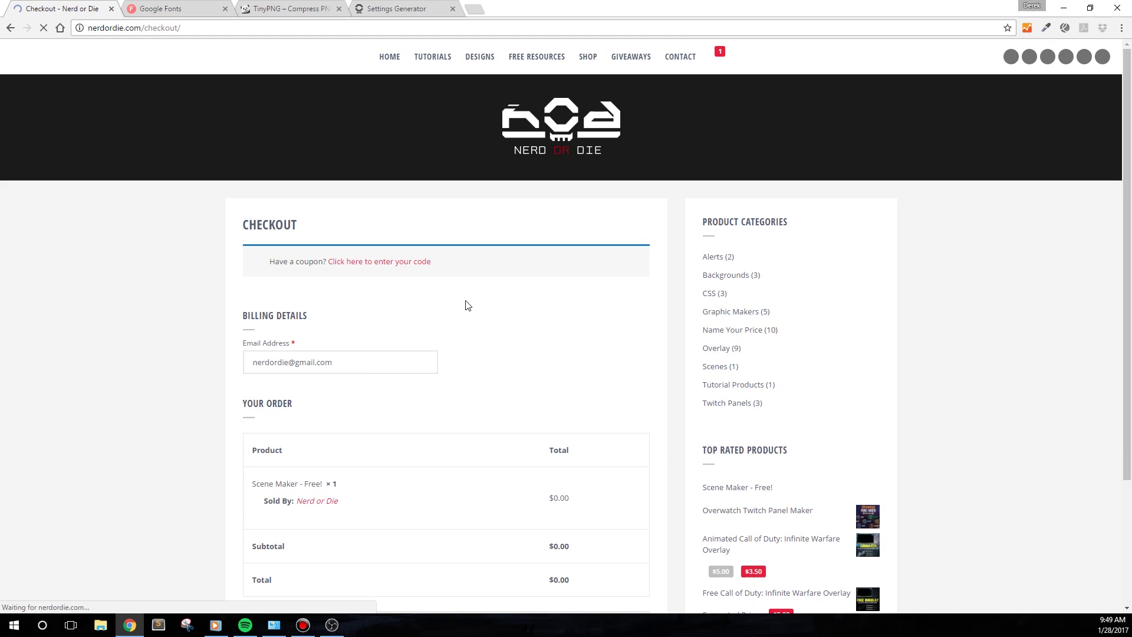
{"action": "scroll", "coordinate": [365, 428], "scroll_direction": "down", "scroll_amount": 4}
{"action": "left_click", "coordinate": [610, 440]}
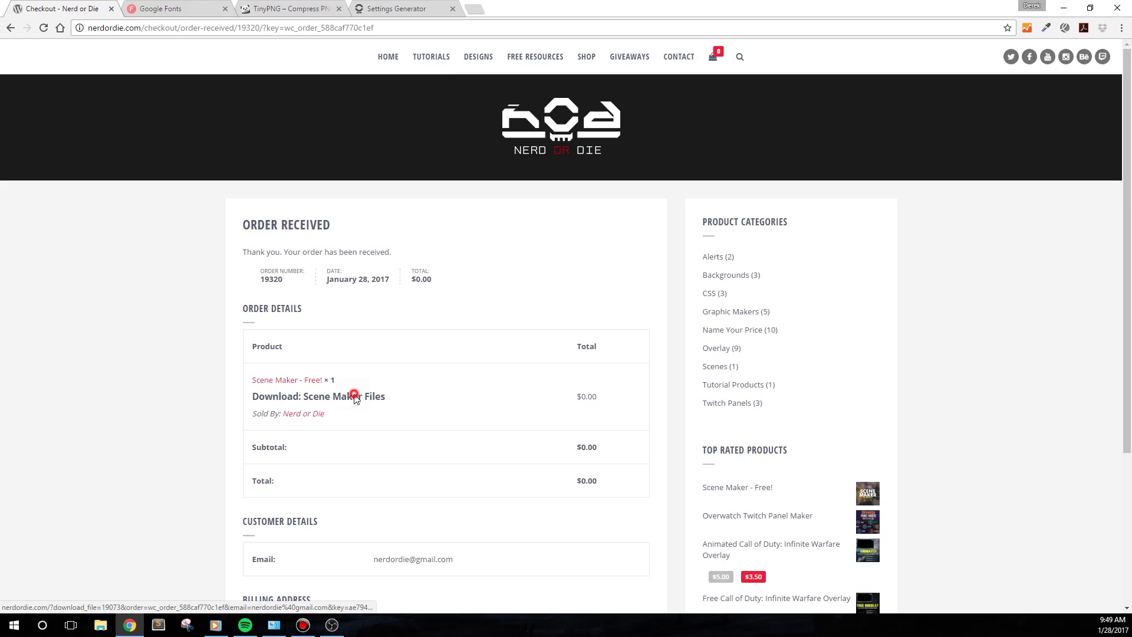
Step: Download the Scene Maker Files and extract the Stream Resources folder from the archive to the desktop
{"action": "left_click", "coordinate": [352, 395]}
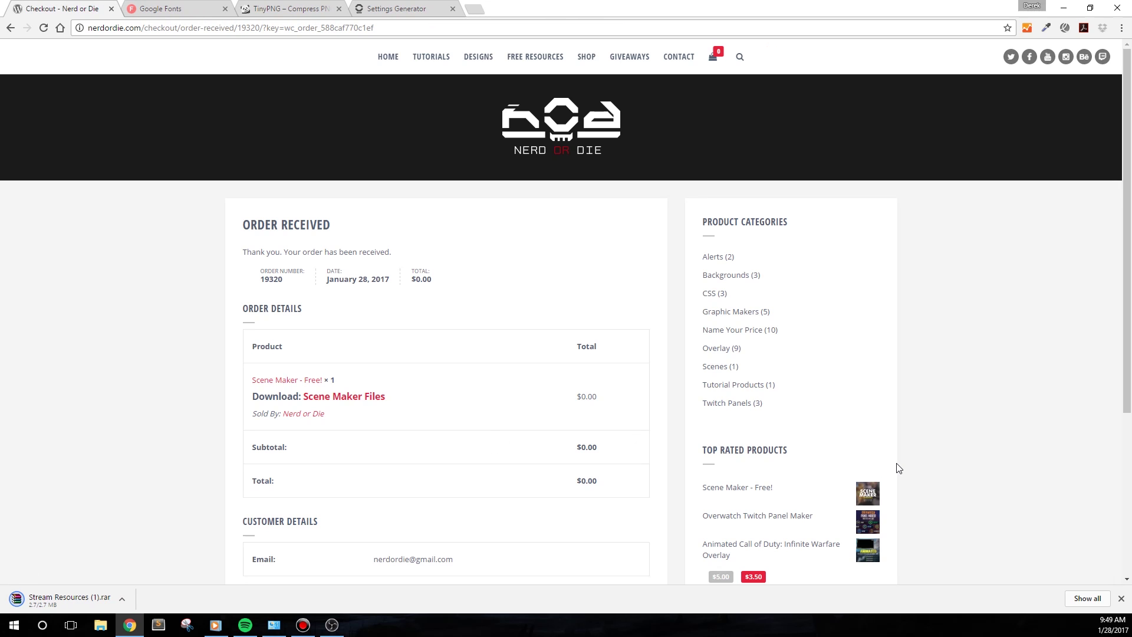
{"action": "left_click", "coordinate": [89, 599]}
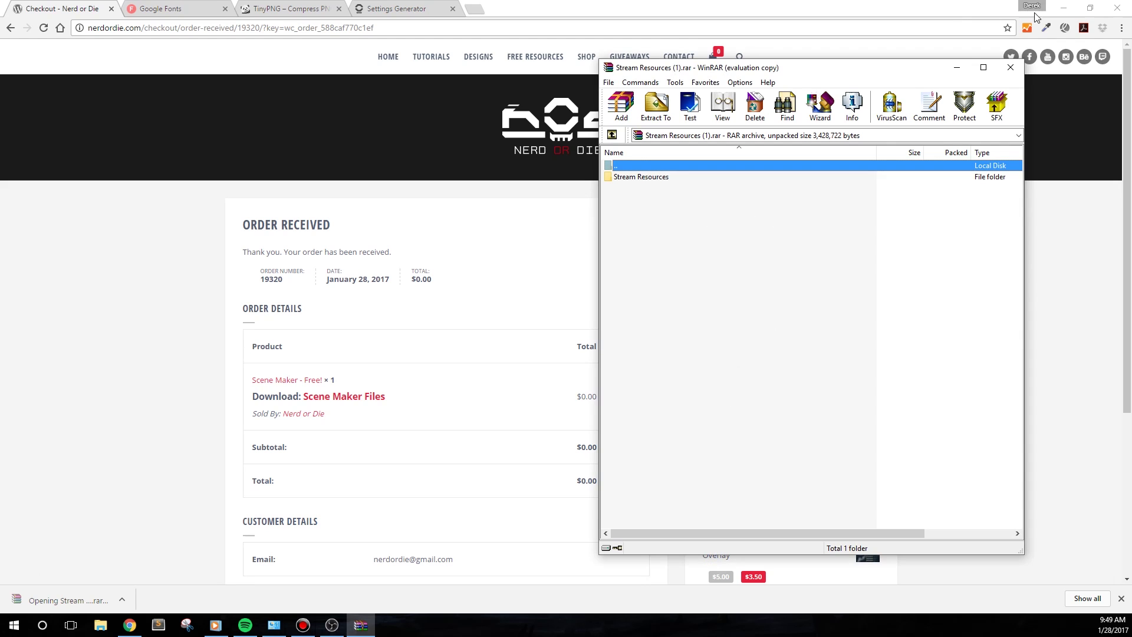
{"action": "left_click", "coordinate": [1065, 12]}
{"action": "left_click_drag", "start_coordinate": [634, 177], "coordinate": [327, 155]}
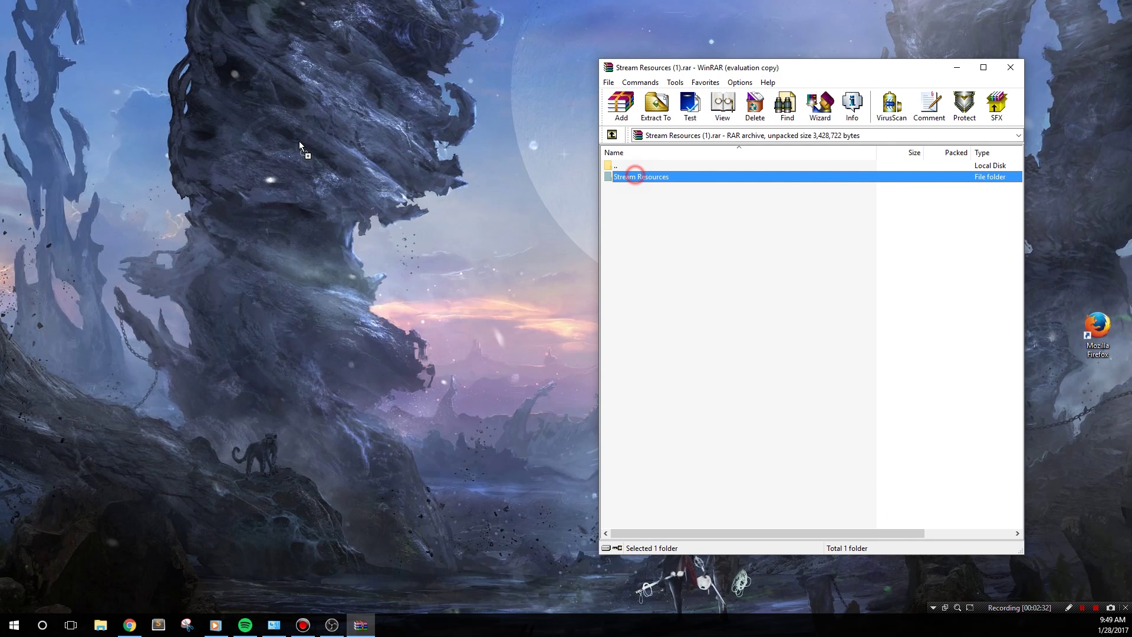
{"action": "left_click_drag", "start_coordinate": [168, 34], "coordinate": [168, 36]}
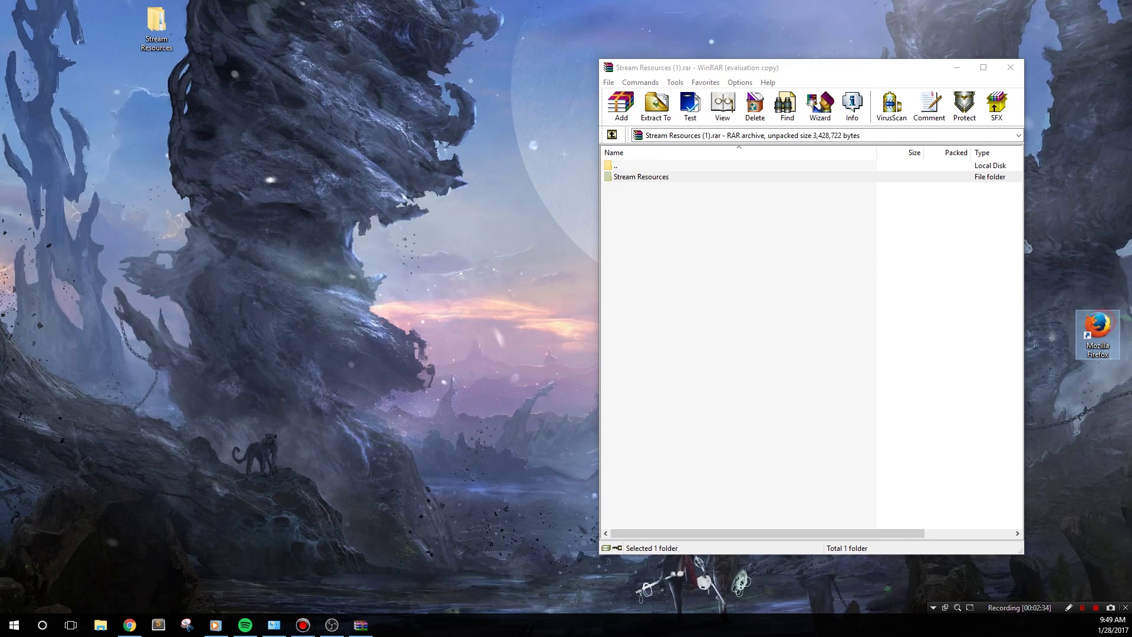
{"action": "left_click", "coordinate": [1010, 67]}
Step: Open the SceneMaker folder inside Stream Resources and launch its Settings Generator shortcut
{"action": "left_click_drag", "start_coordinate": [157, 27], "coordinate": [565, 219]}
{"action": "double_click", "coordinate": [565, 218]}
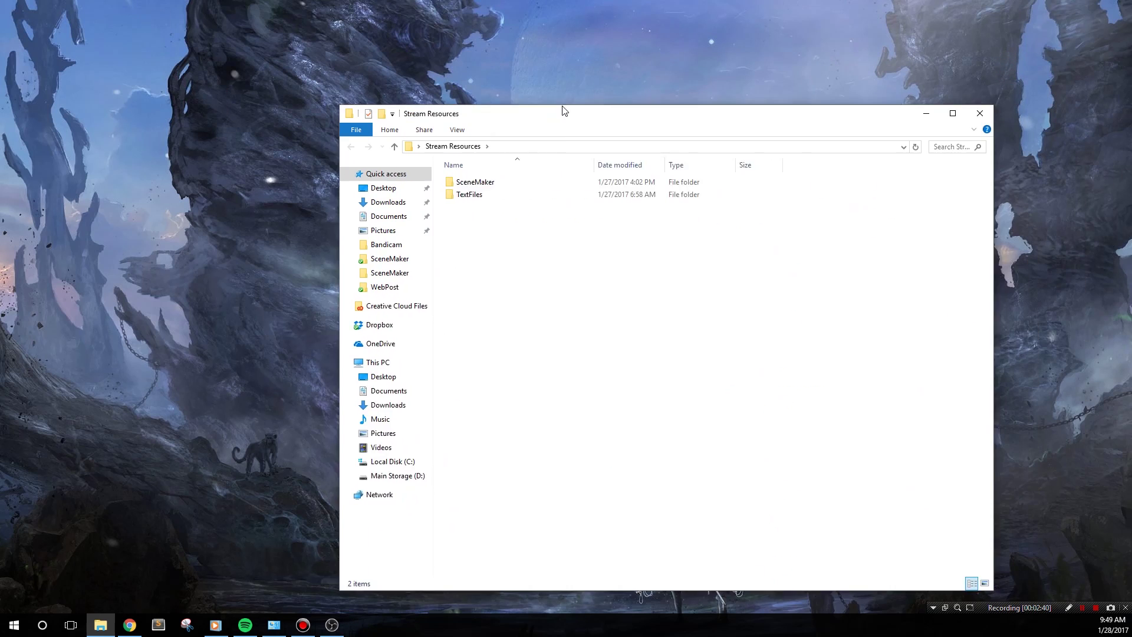
{"action": "left_click", "coordinate": [443, 146]}
{"action": "double_click", "coordinate": [492, 145]}
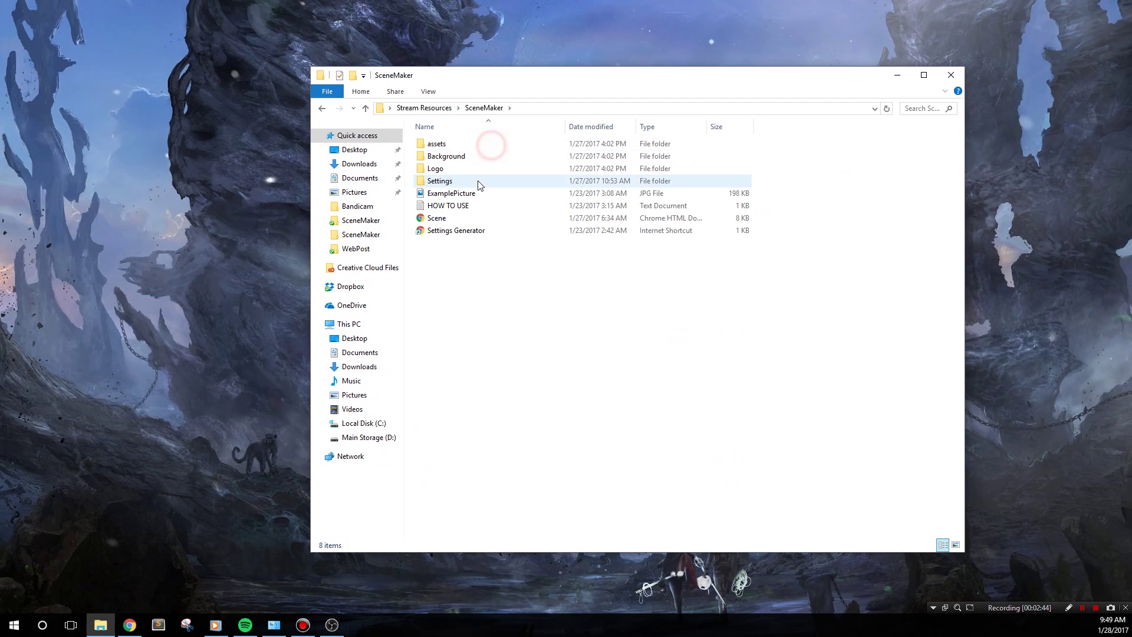
{"action": "double_click", "coordinate": [456, 231]}
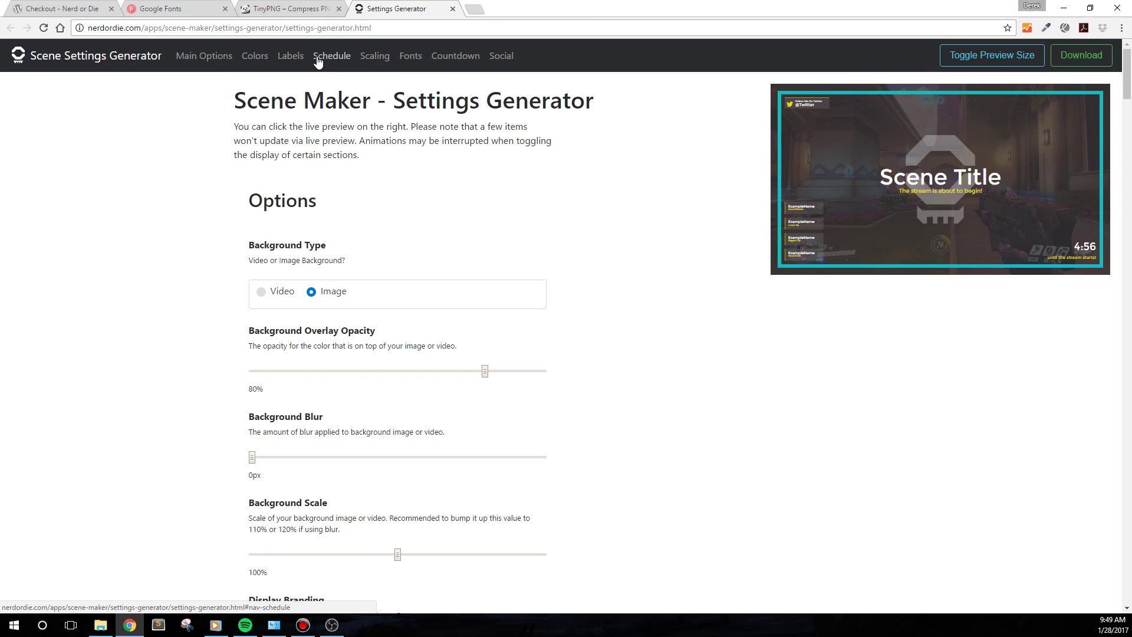
Step: Look through the Labels, Social and Main Options sections and try the live preview in both sizes
{"action": "left_click", "coordinate": [297, 62]}
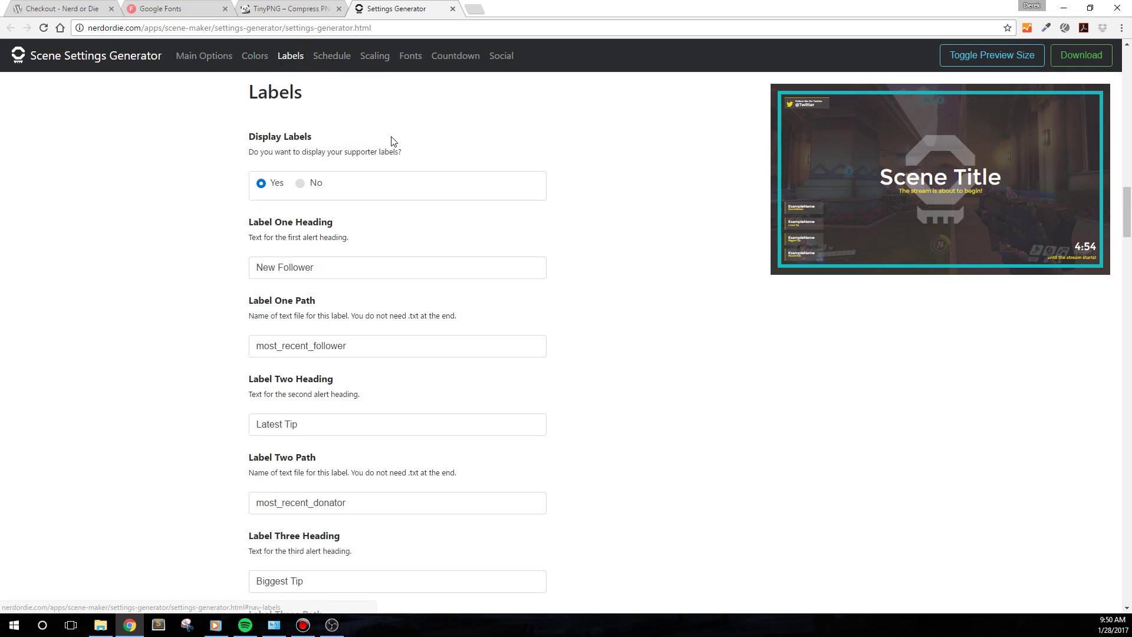
{"action": "left_click", "coordinate": [498, 67]}
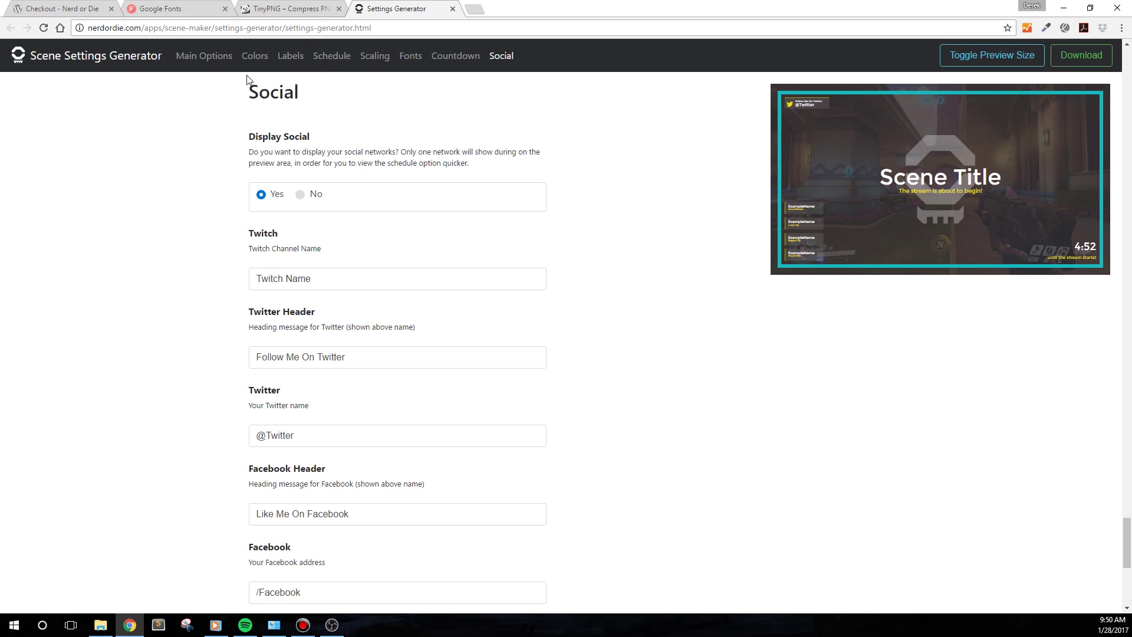
{"action": "left_click", "coordinate": [191, 56]}
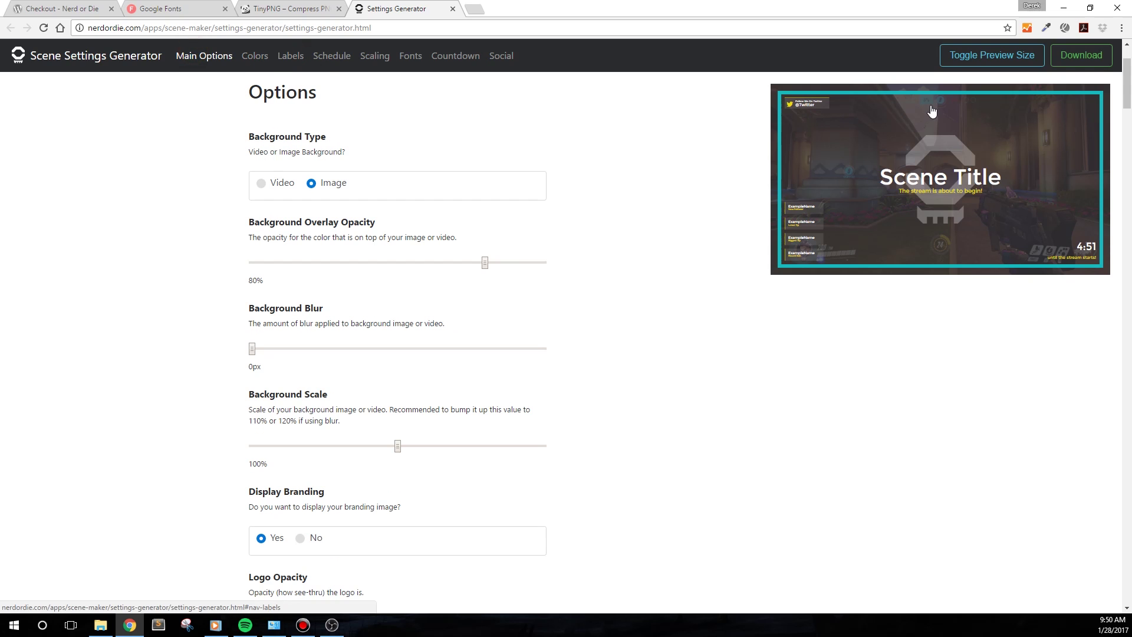
{"action": "left_click", "coordinate": [982, 59]}
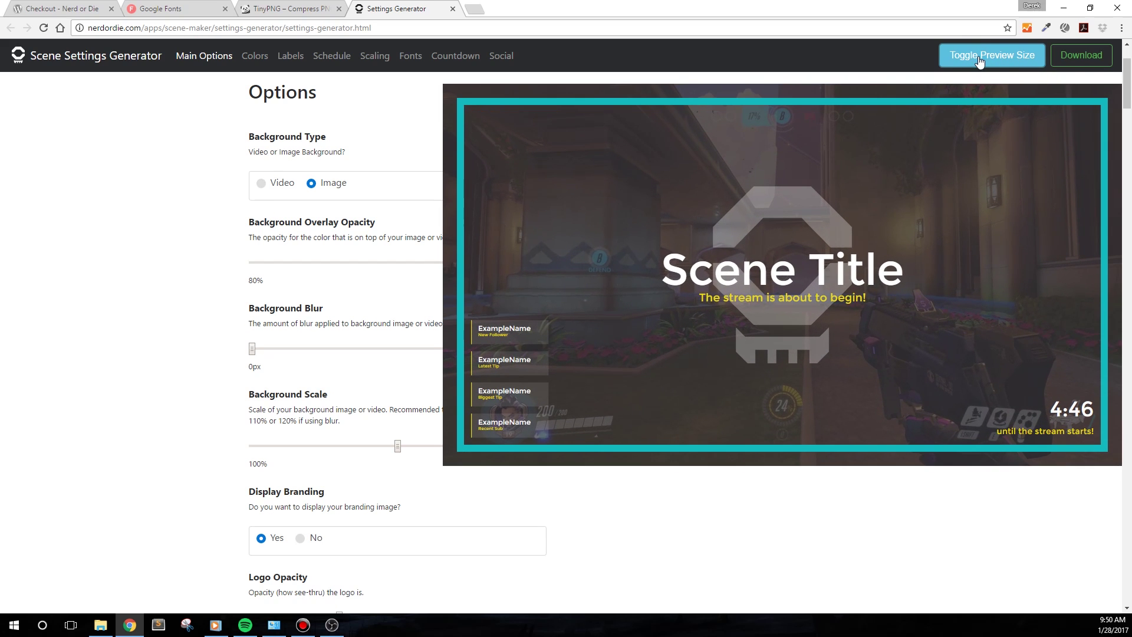
{"action": "left_click", "coordinate": [1014, 64]}
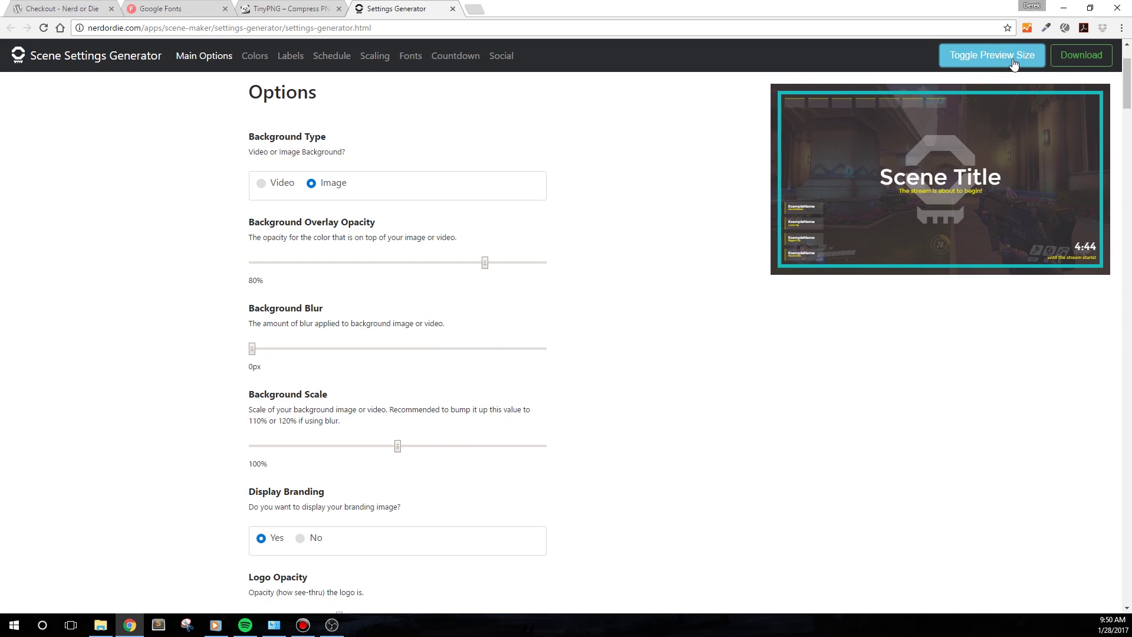
{"action": "left_click", "coordinate": [988, 133]}
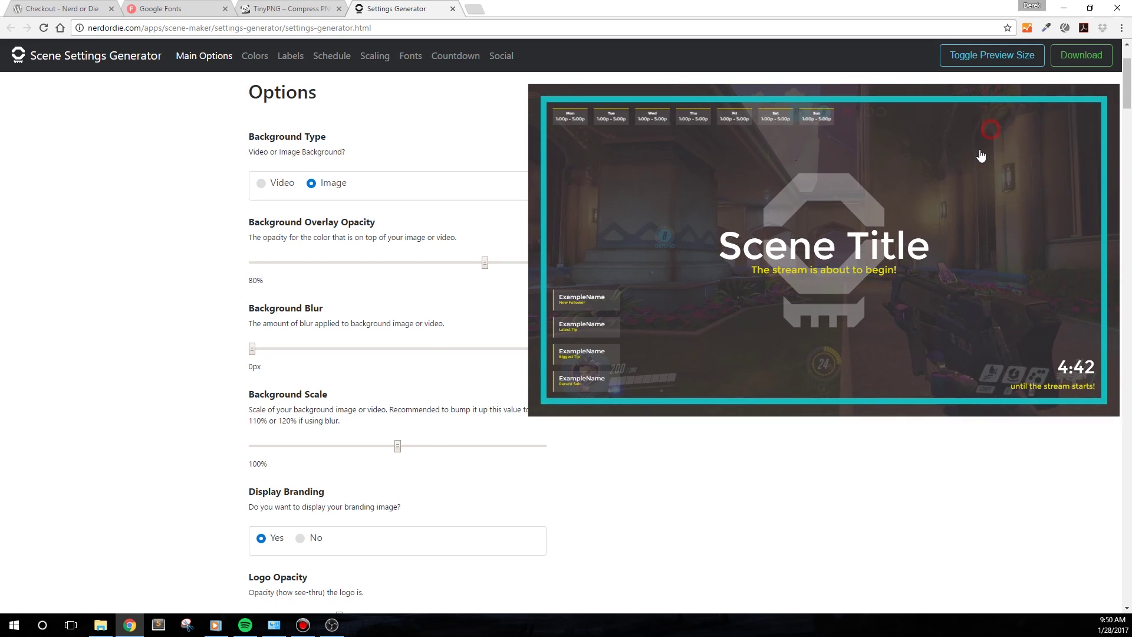
{"action": "left_click", "coordinate": [986, 117]}
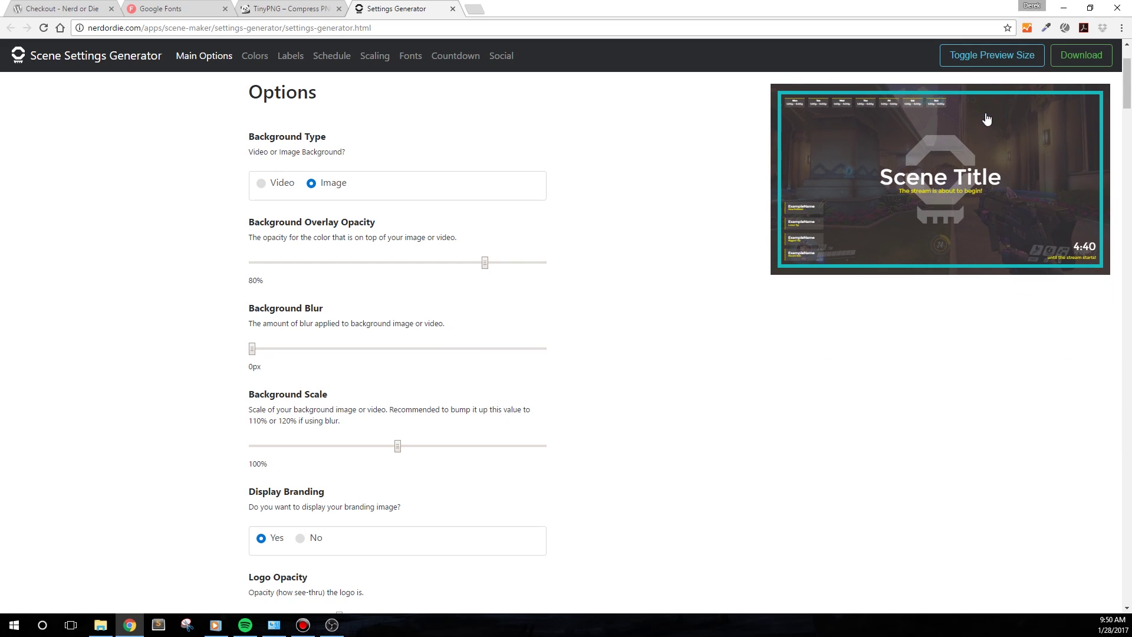
{"action": "left_click", "coordinate": [1088, 63]}
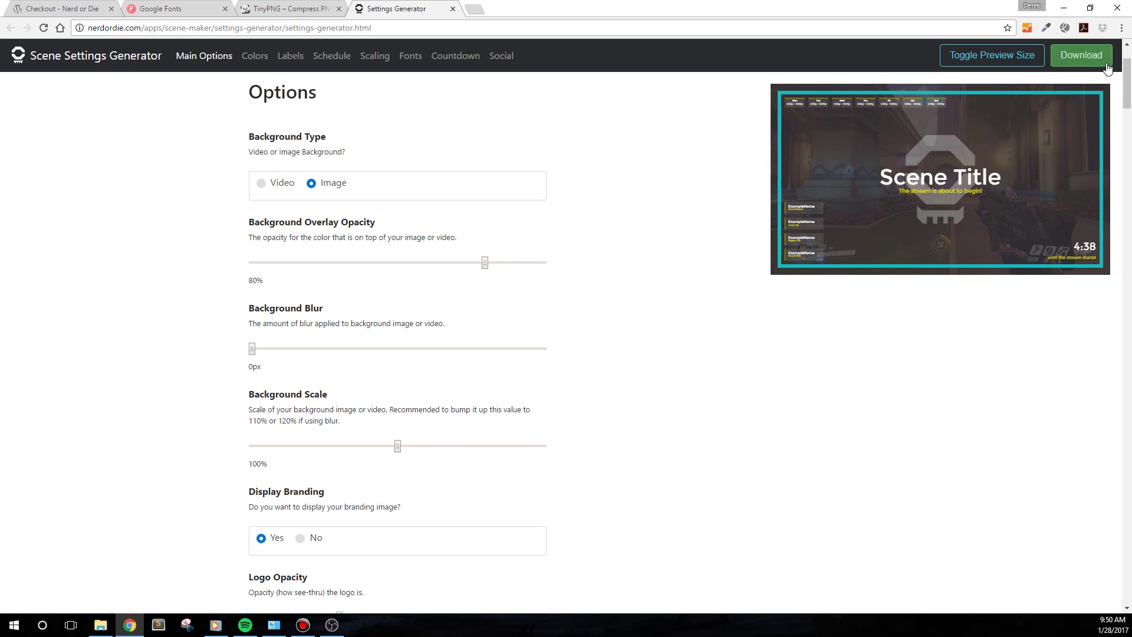
{"action": "left_click", "coordinate": [1082, 61]}
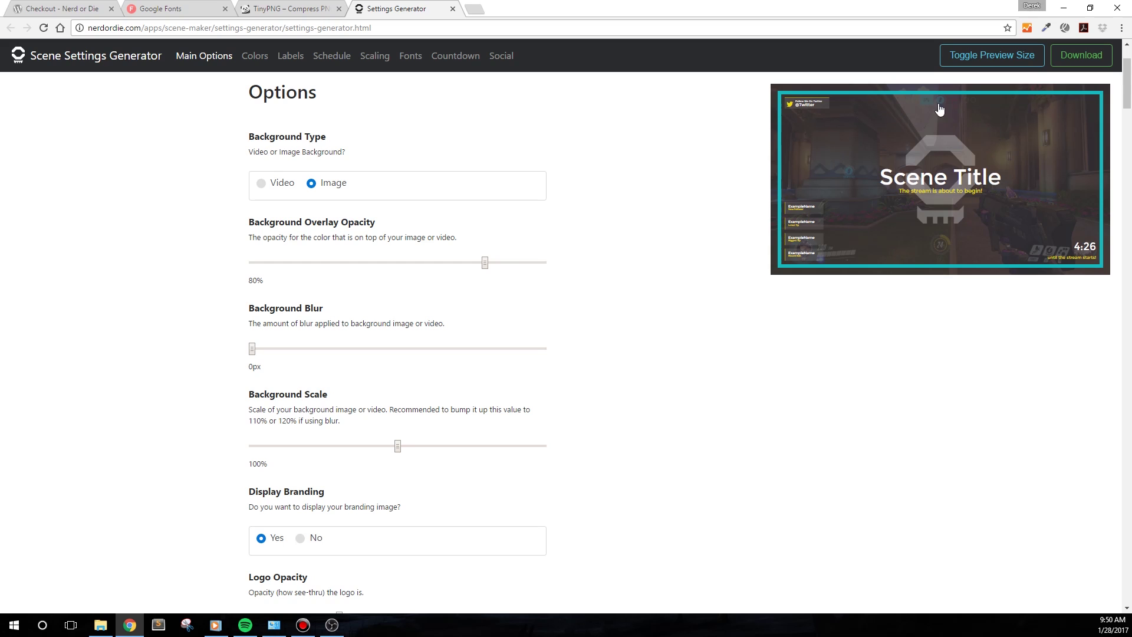
Step: Change the background type to Video and check the result in the enlarged live preview
{"action": "left_click", "coordinate": [874, 121]}
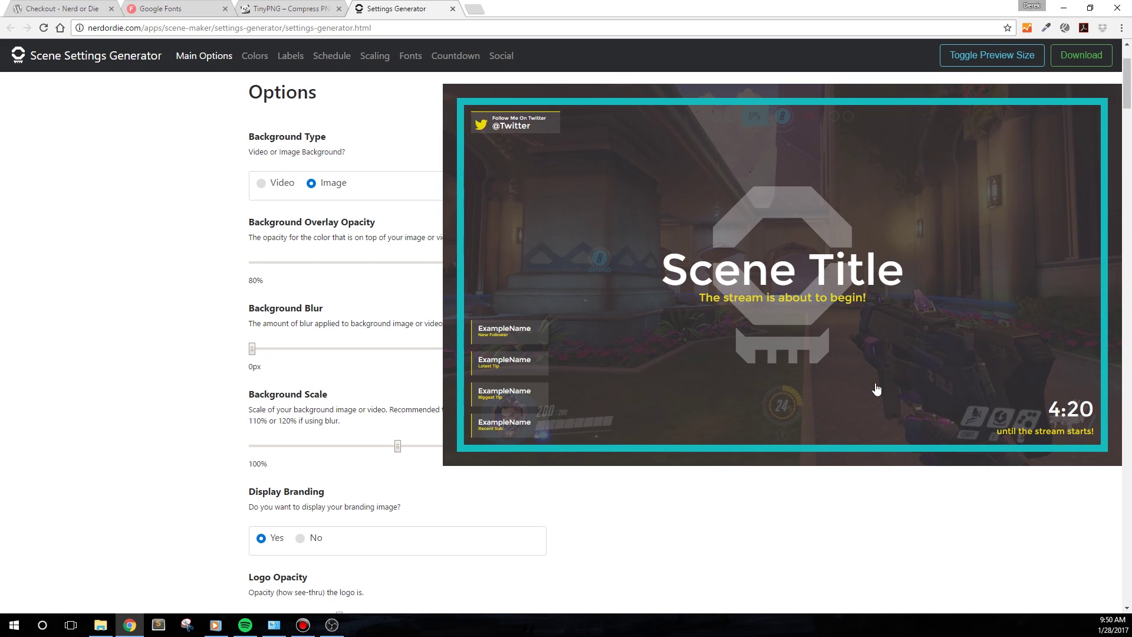
{"action": "left_click", "coordinate": [272, 187]}
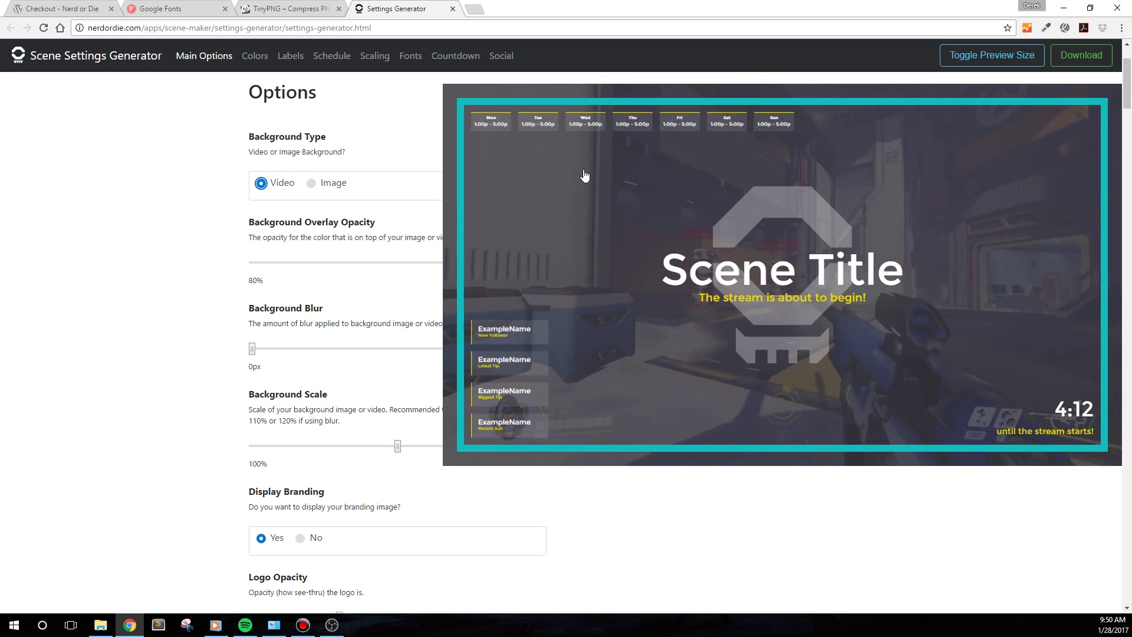
{"action": "left_click", "coordinate": [597, 175]}
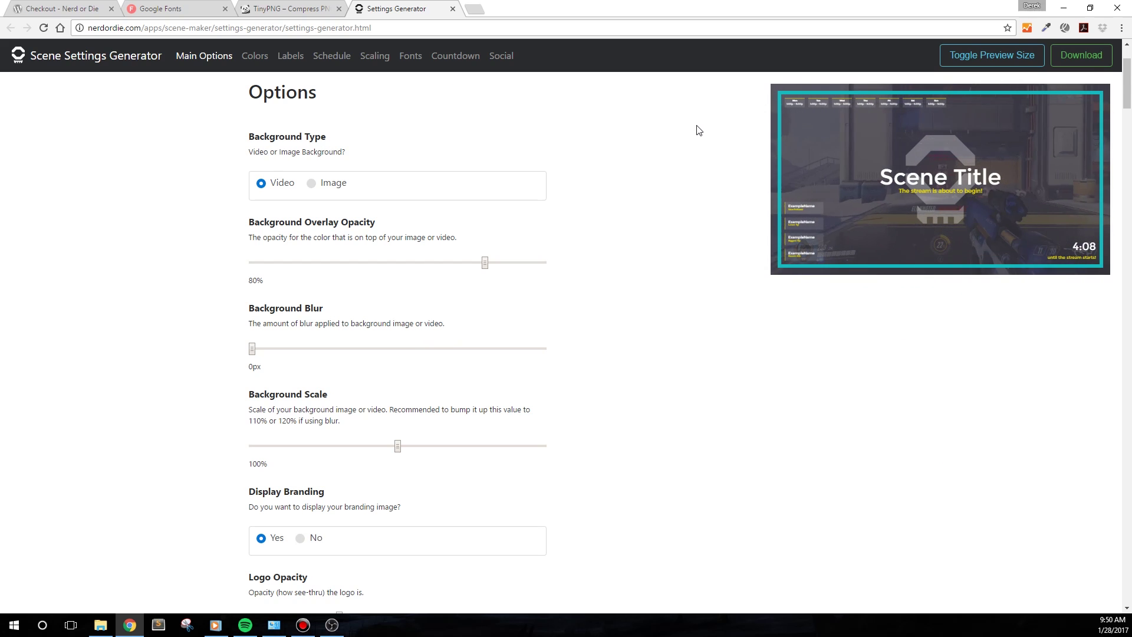
{"action": "left_click", "coordinate": [993, 159]}
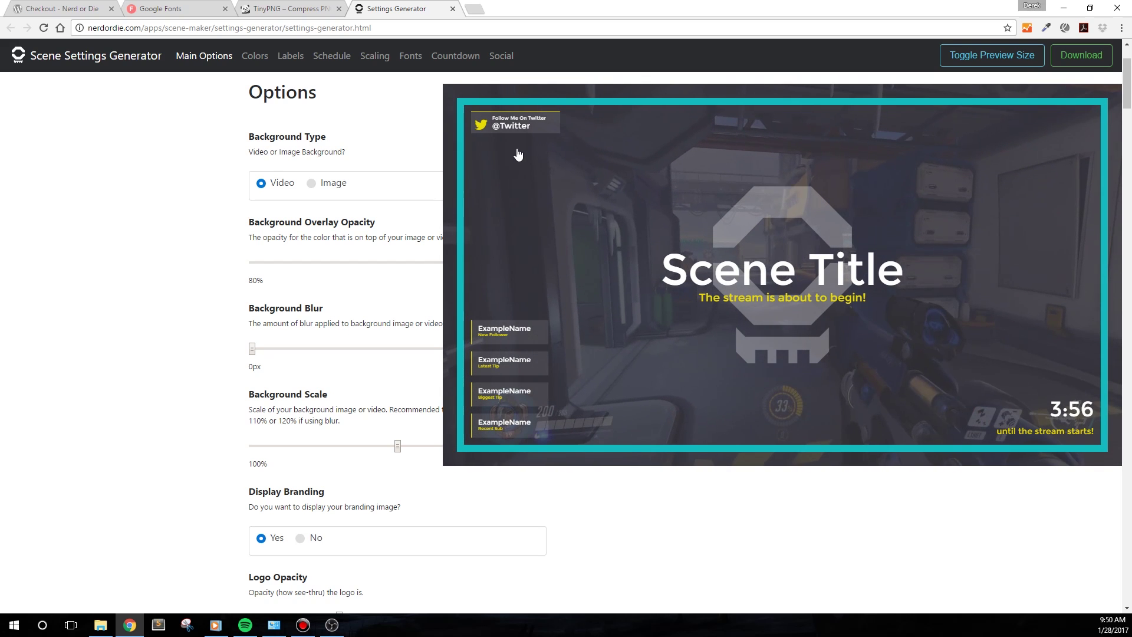
{"action": "left_click", "coordinate": [526, 187]}
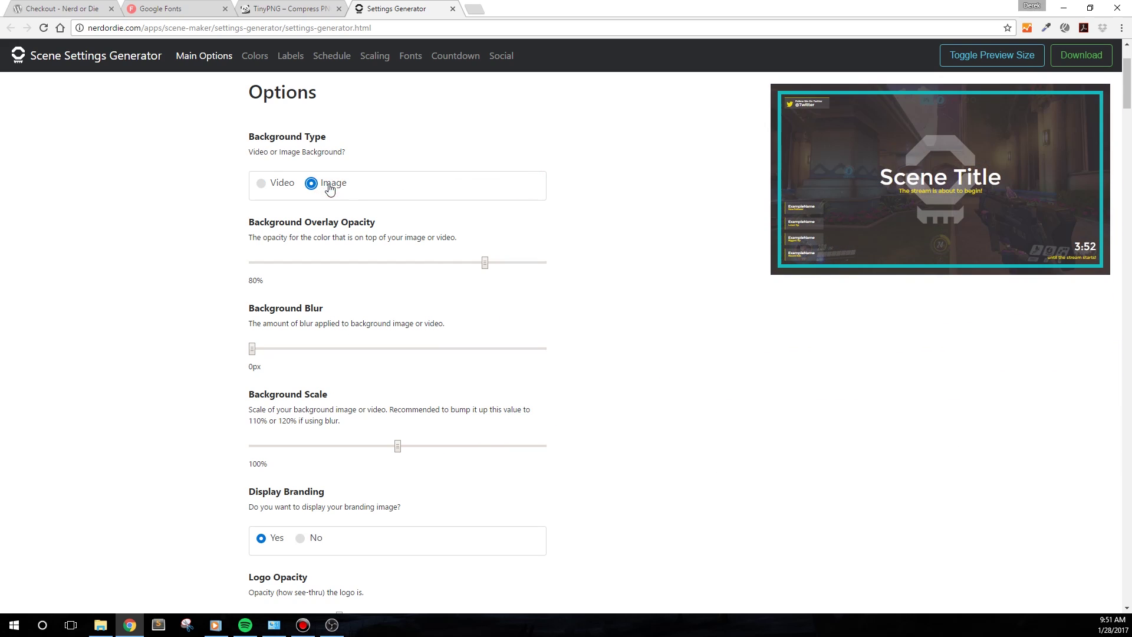
Step: Switch the background to Image and back to Video with 100% overlay opacity, and check it in the enlarged live preview
{"action": "left_click", "coordinate": [327, 187]}
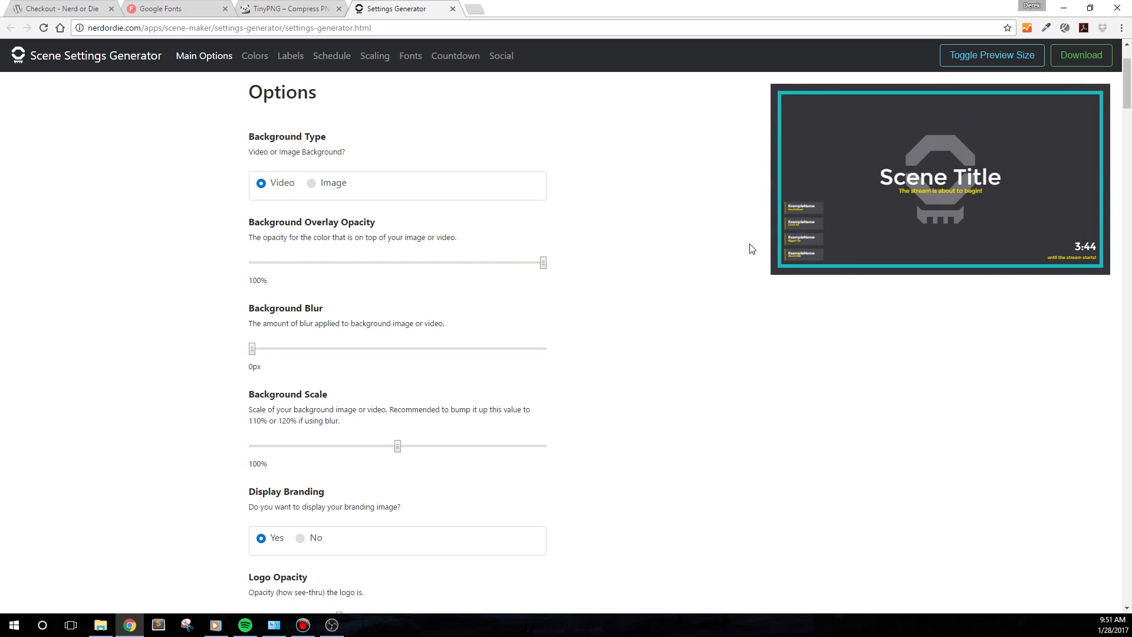
{"action": "left_click", "coordinate": [821, 222]}
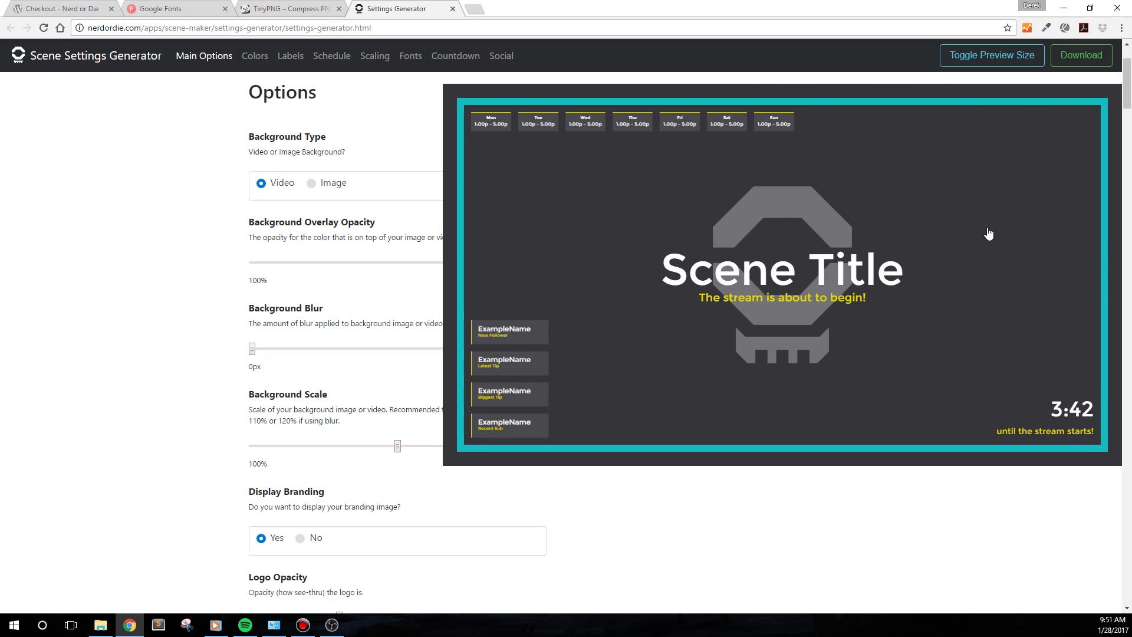
Step: Set the background overlay opacity to 70%, blur to 30px and scale to 130%, and check them in the live preview
{"action": "left_click", "coordinate": [687, 303]}
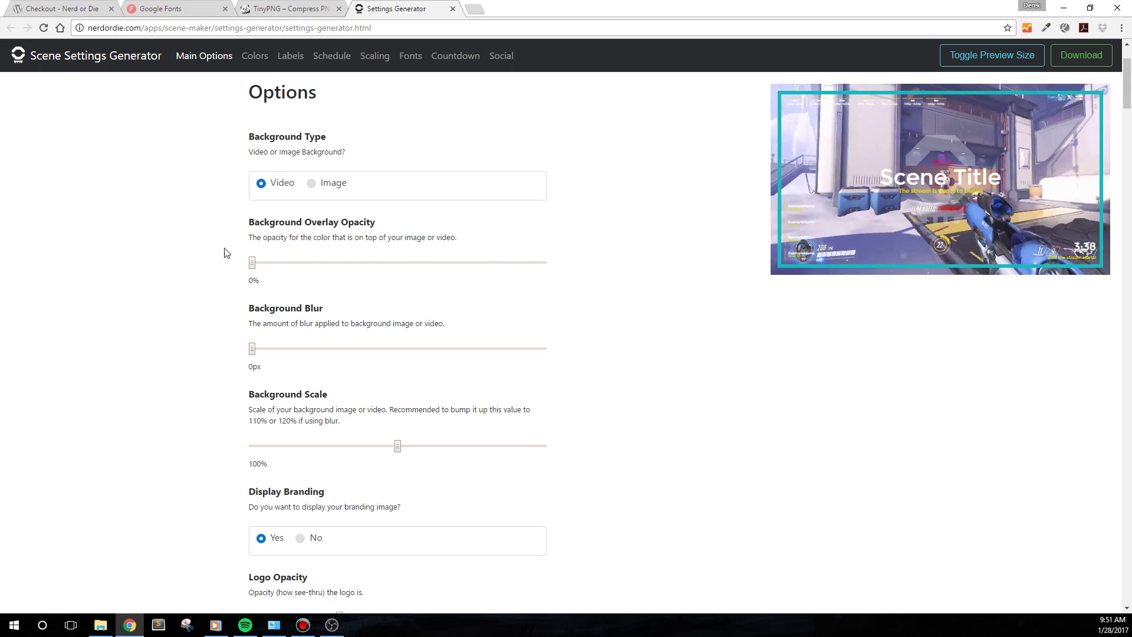
{"action": "left_click", "coordinate": [821, 226]}
{"action": "left_click", "coordinate": [616, 273]}
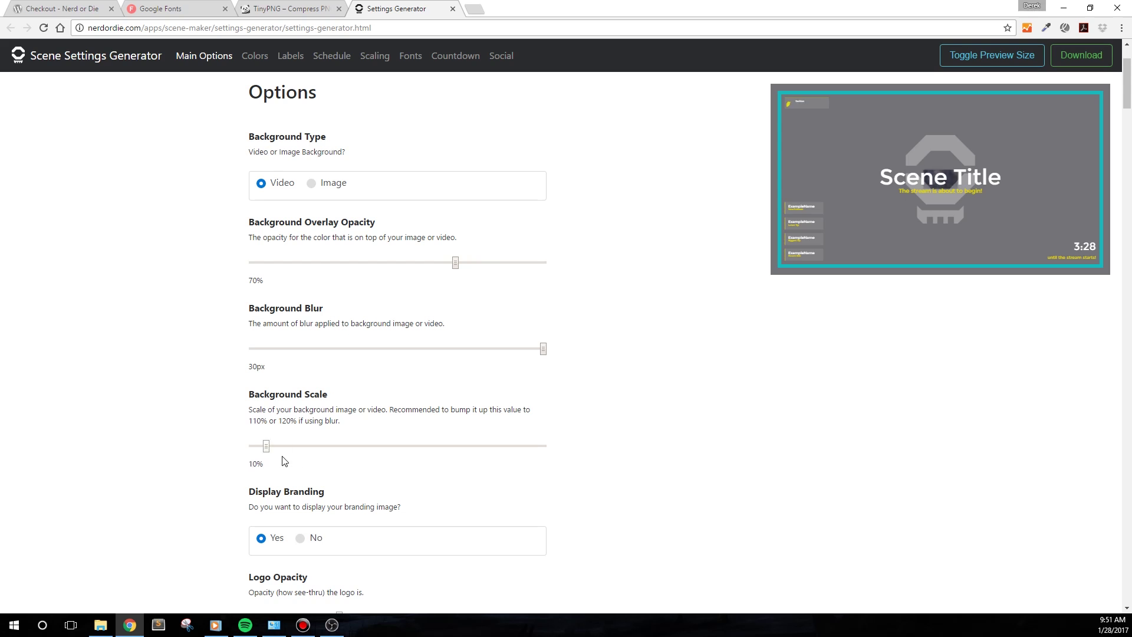
{"action": "left_click", "coordinate": [808, 258]}
{"action": "left_click", "coordinate": [830, 247]}
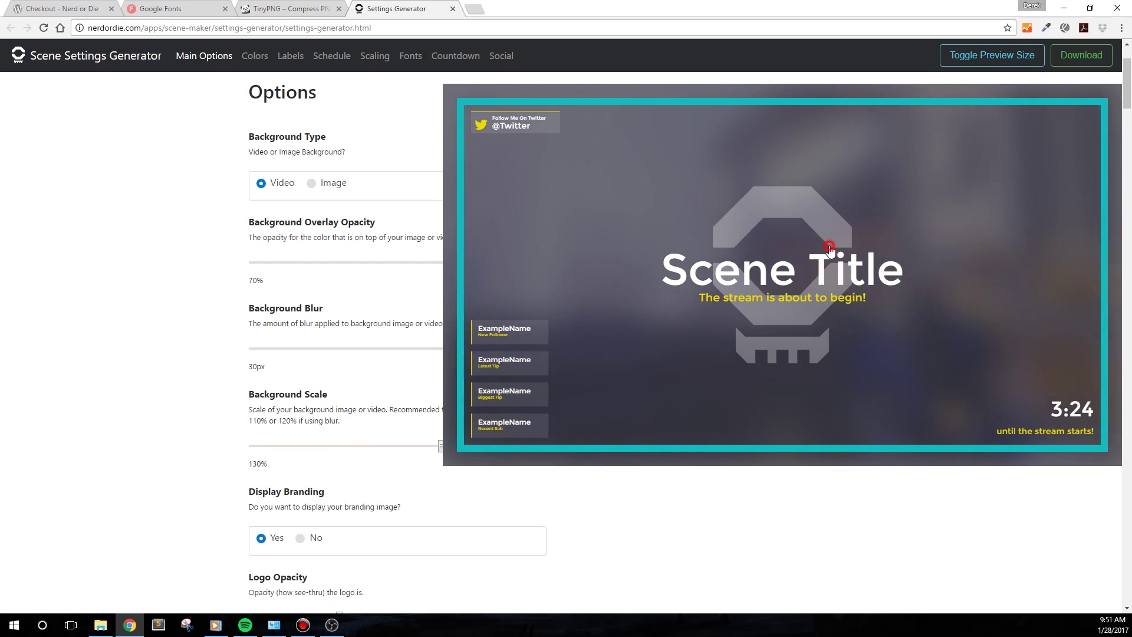
Step: Set the logo opacity to 25%, logo scale to 90% and frame width to 15px, checking the enlarged preview
{"action": "scroll", "coordinate": [374, 419], "scroll_direction": "down", "scroll_amount": 2}
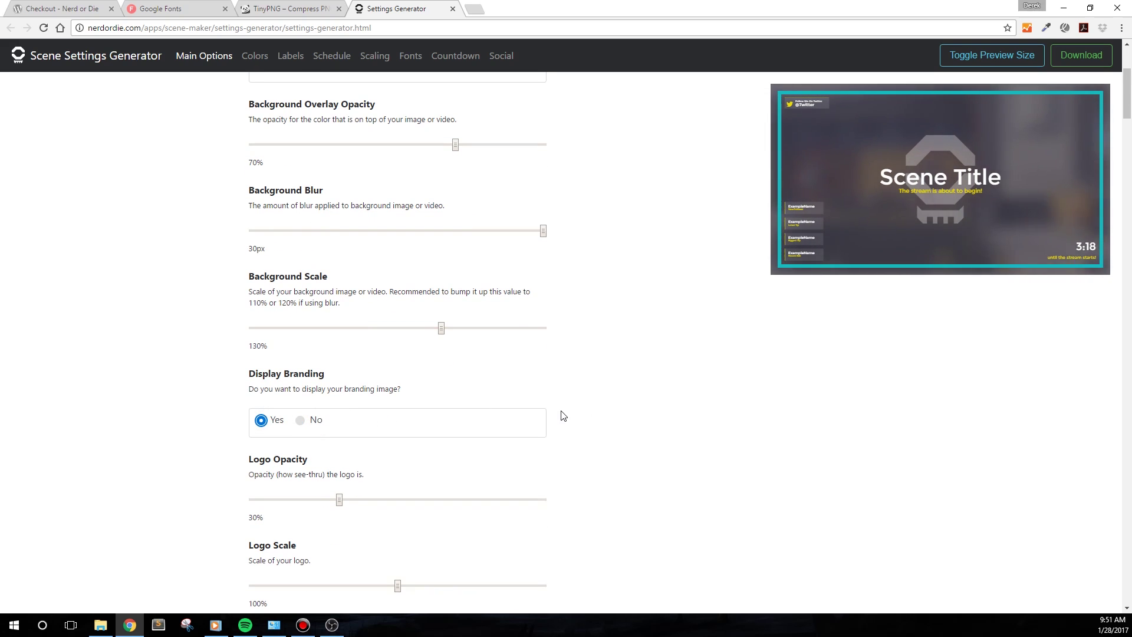
{"action": "scroll", "coordinate": [445, 398], "scroll_direction": "down", "scroll_amount": 2}
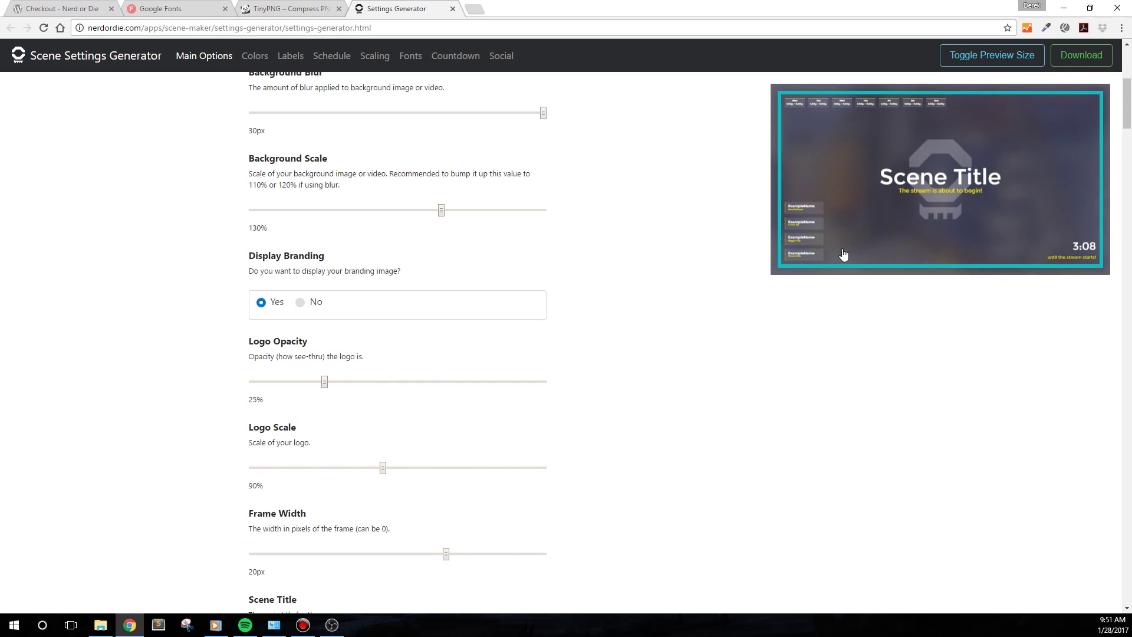
{"action": "left_click_drag", "start_coordinate": [446, 554], "coordinate": [398, 554]}
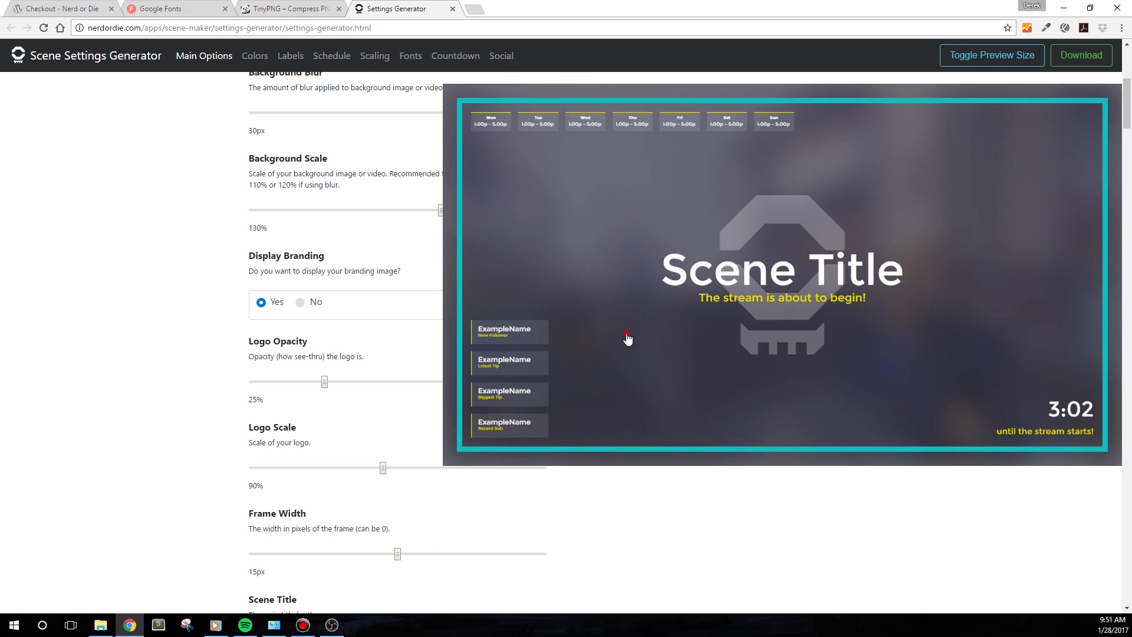
{"action": "left_click", "coordinate": [628, 339]}
Step: Try "New Title Name" as the scene title in the enlarged live preview and restore it to "Scene Title"
{"action": "scroll", "coordinate": [478, 425], "scroll_direction": "down", "scroll_amount": 5}
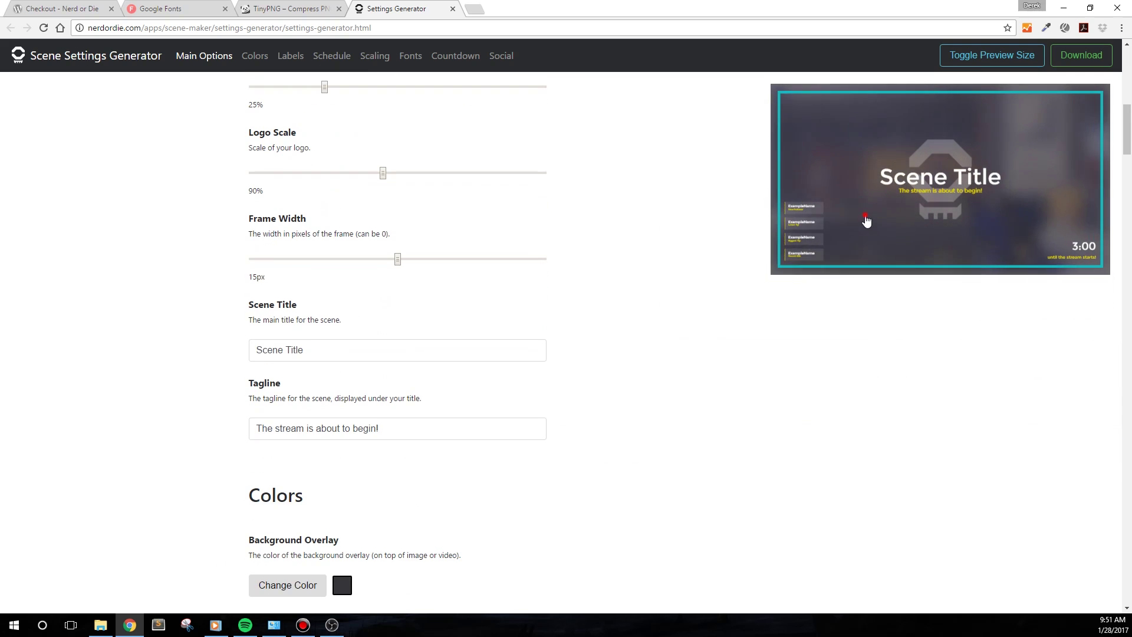
{"action": "left_click", "coordinate": [866, 221]}
{"action": "scroll", "coordinate": [412, 448], "scroll_direction": "up", "scroll_amount": 3}
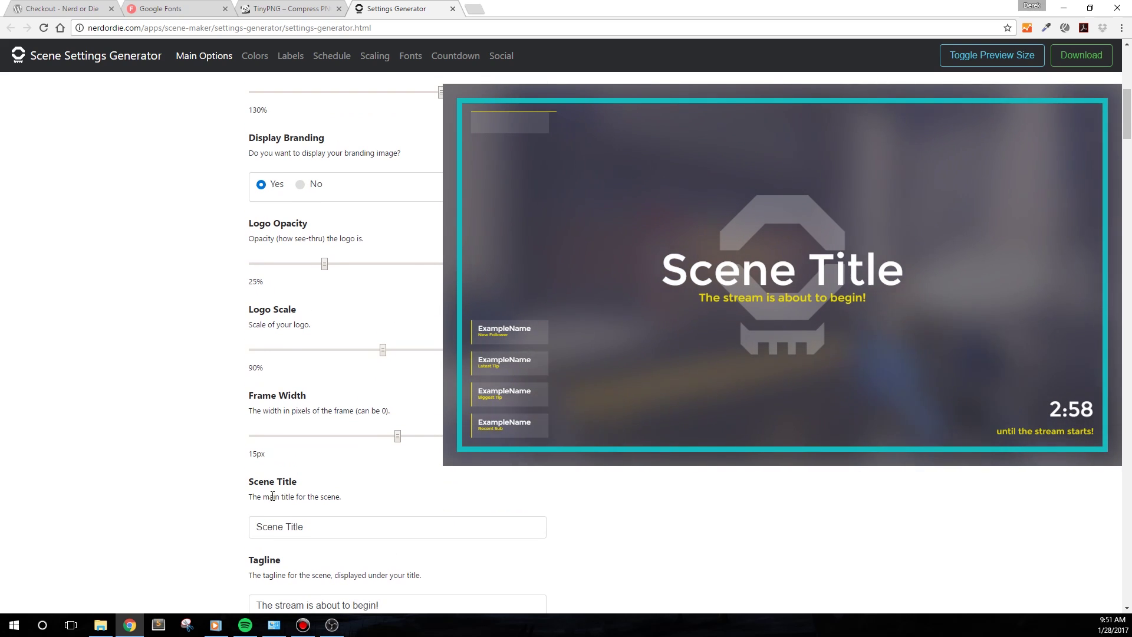
{"action": "double_click", "coordinate": [288, 481]}
{"action": "left_click", "coordinate": [340, 526]}
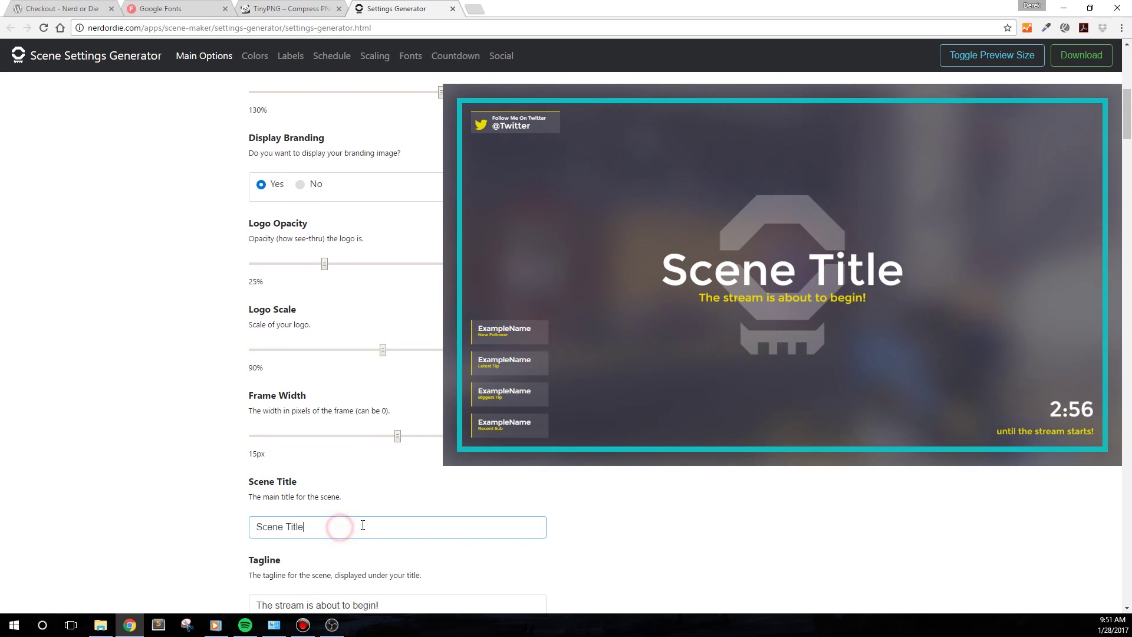
{"action": "key", "text": "ctrl+a"}
{"action": "type", "text": "New T"}
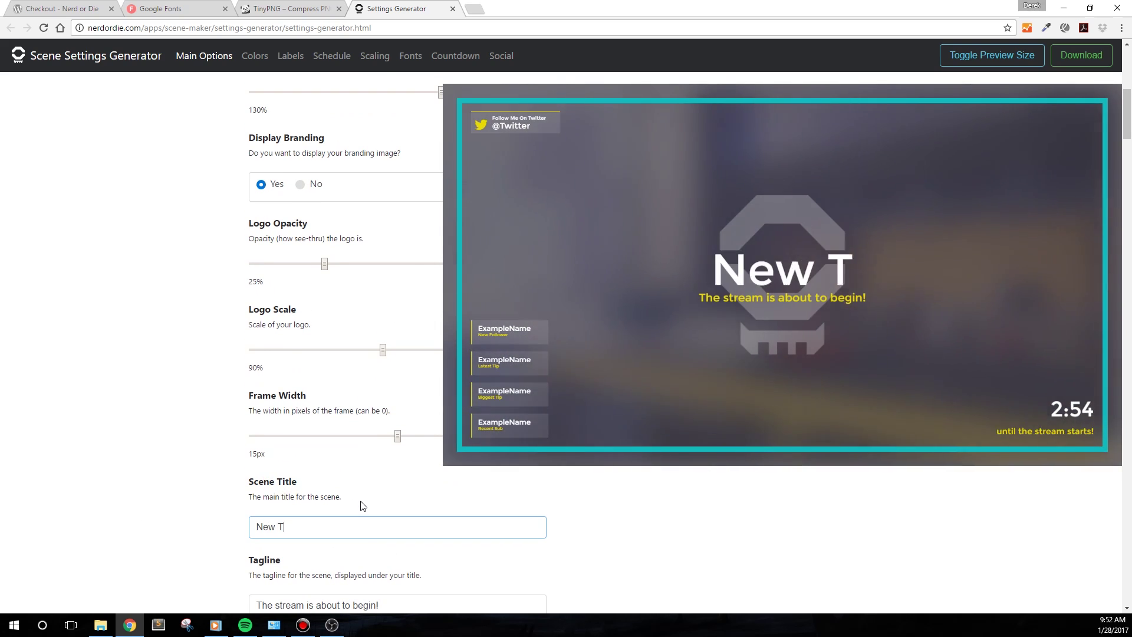
{"action": "type", "text": "itle Name"}
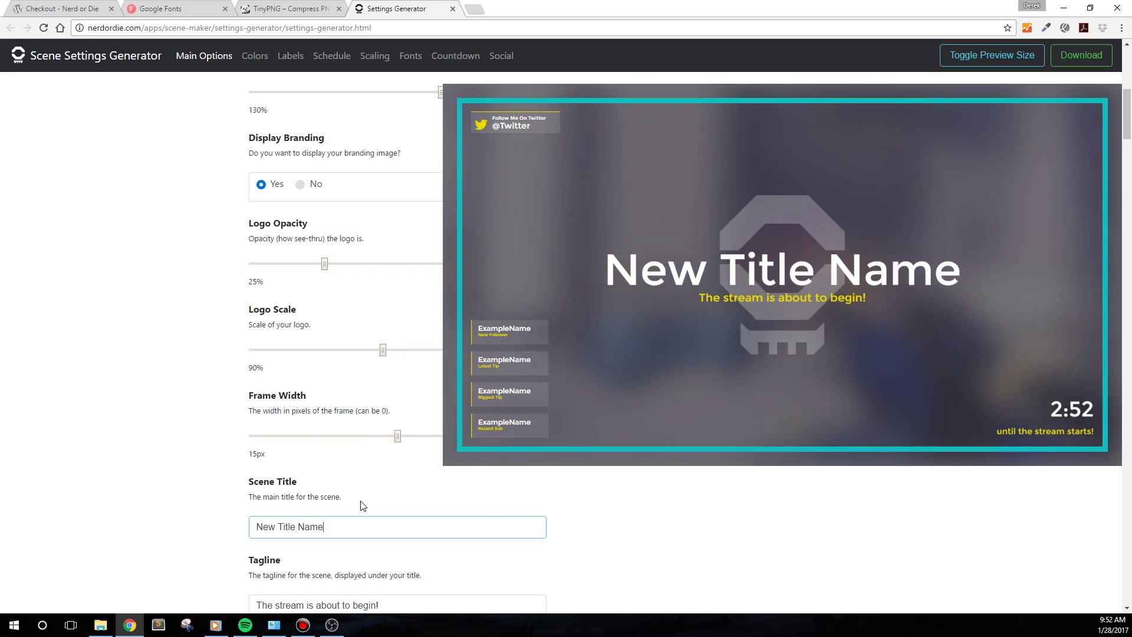
{"action": "key", "text": "ctrl+a"}
{"action": "type", "text": "Scene T"}
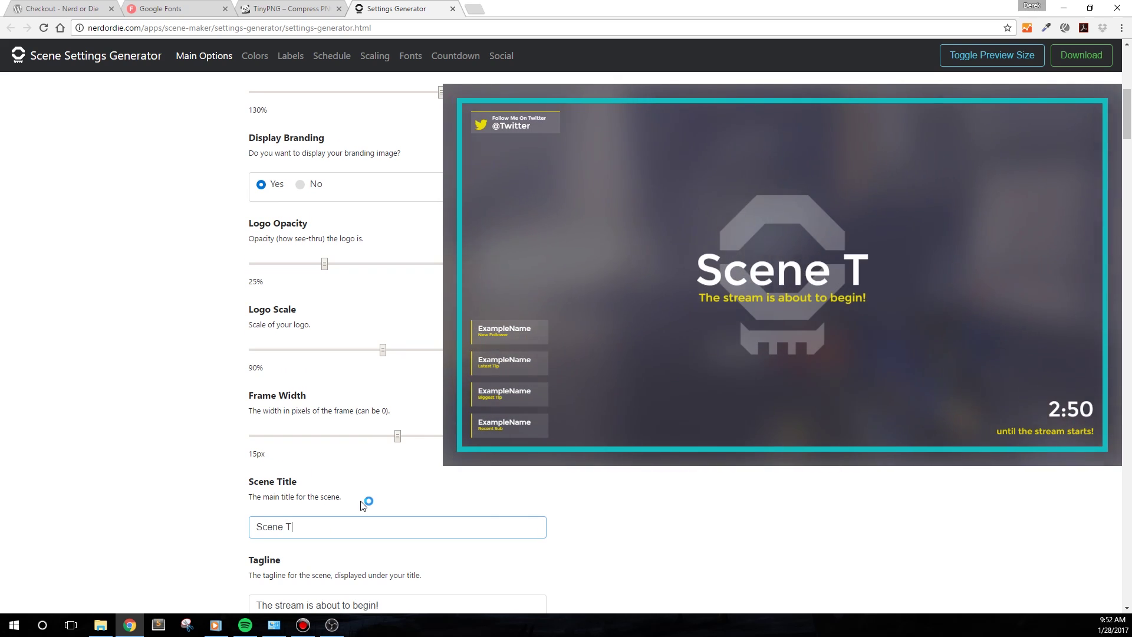
{"action": "type", "text": "itle"}
{"action": "left_click", "coordinate": [787, 420]}
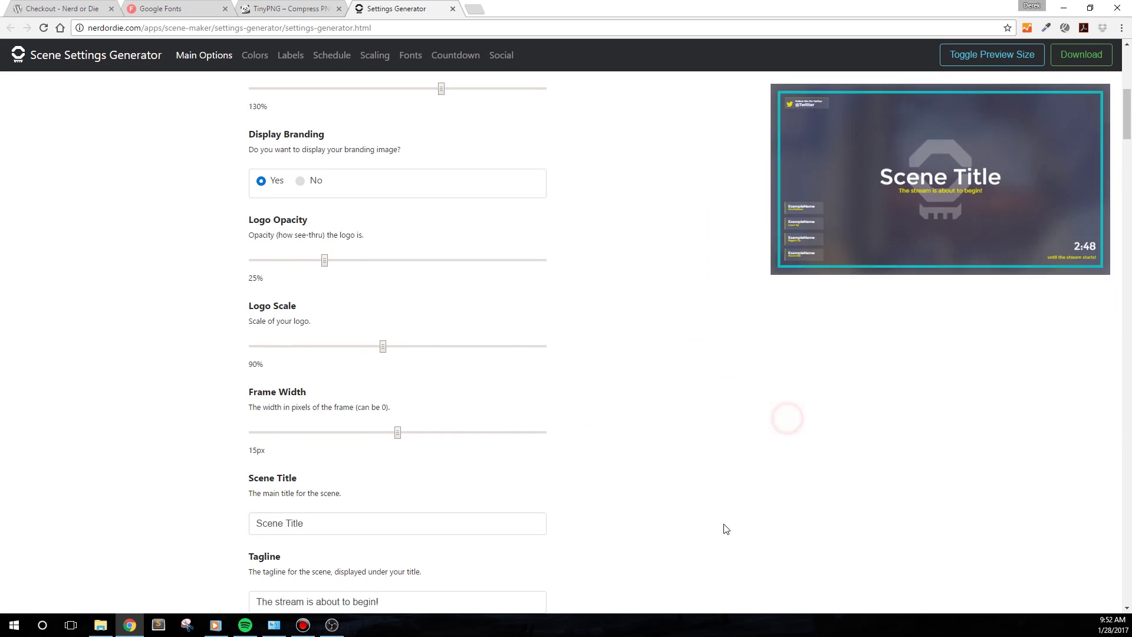
Step: Change the Background Overlay color to bright red
{"action": "scroll", "coordinate": [726, 529], "scroll_direction": "down", "scroll_amount": 9}
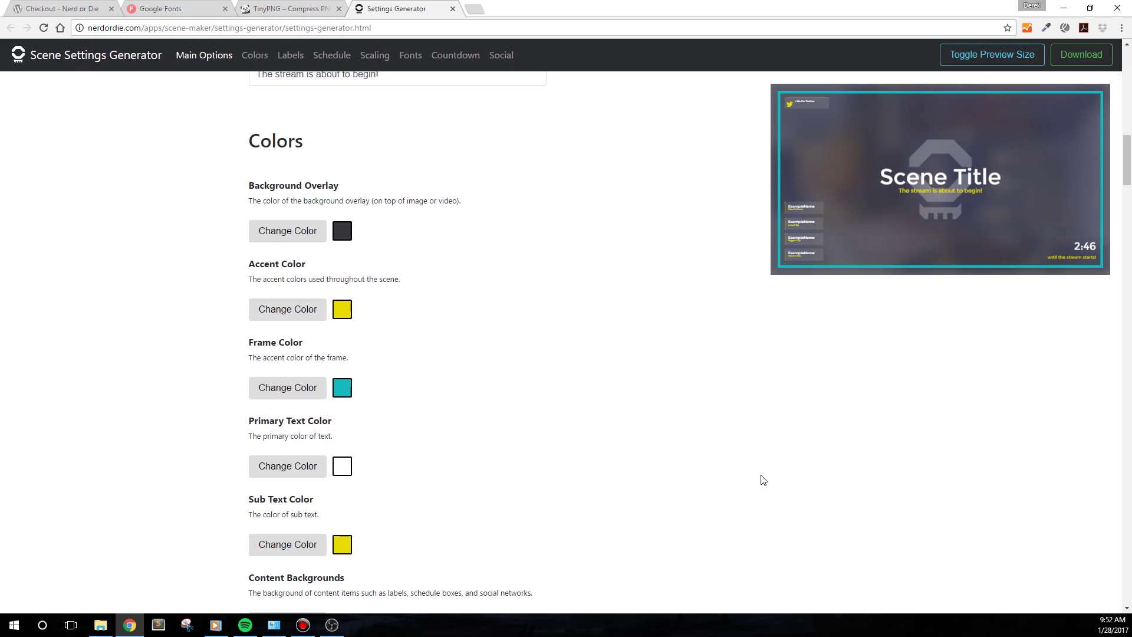
{"action": "left_click", "coordinate": [291, 234]}
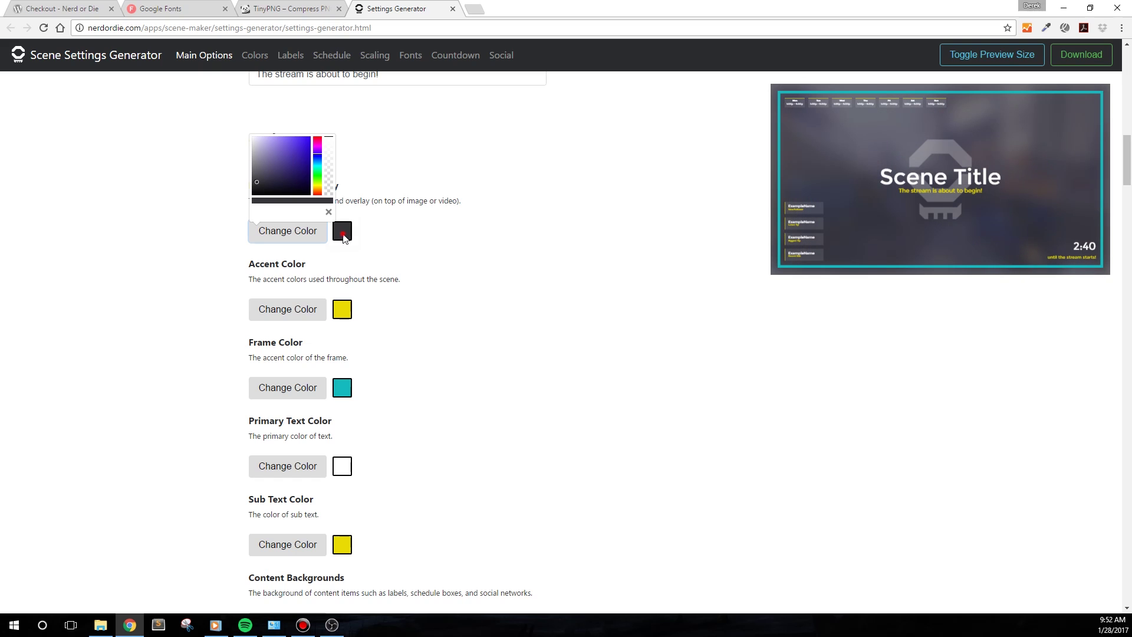
{"action": "left_click", "coordinate": [344, 236]}
{"action": "left_click", "coordinate": [287, 233]}
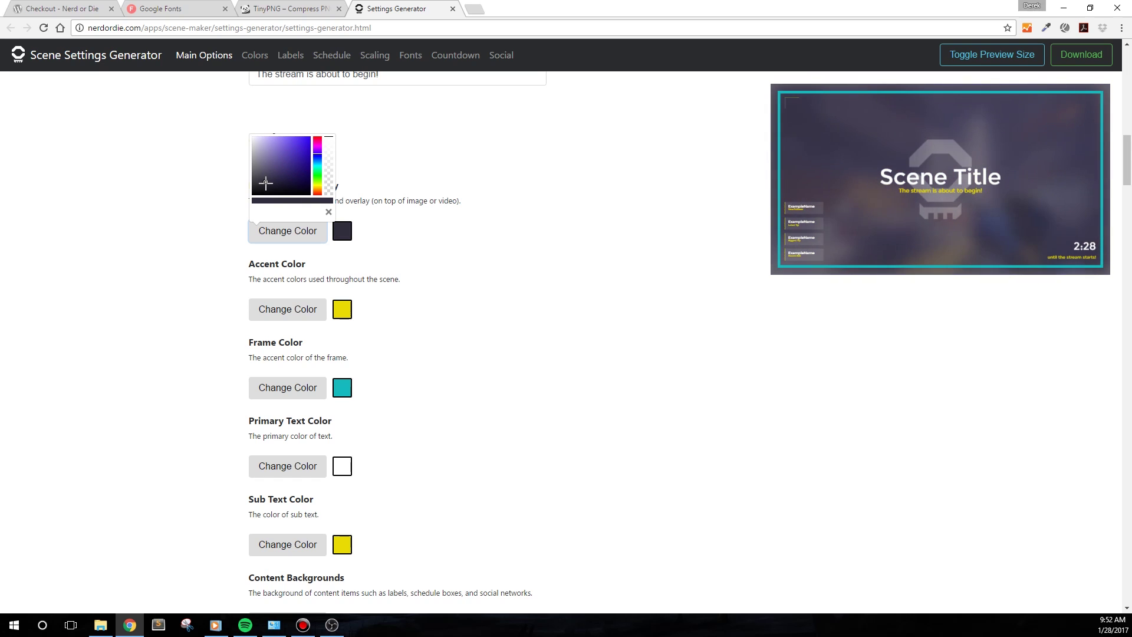
{"action": "scroll", "coordinate": [597, 408], "scroll_direction": "up", "scroll_amount": 6}
{"action": "scroll", "coordinate": [532, 428], "scroll_direction": "down", "scroll_amount": 3}
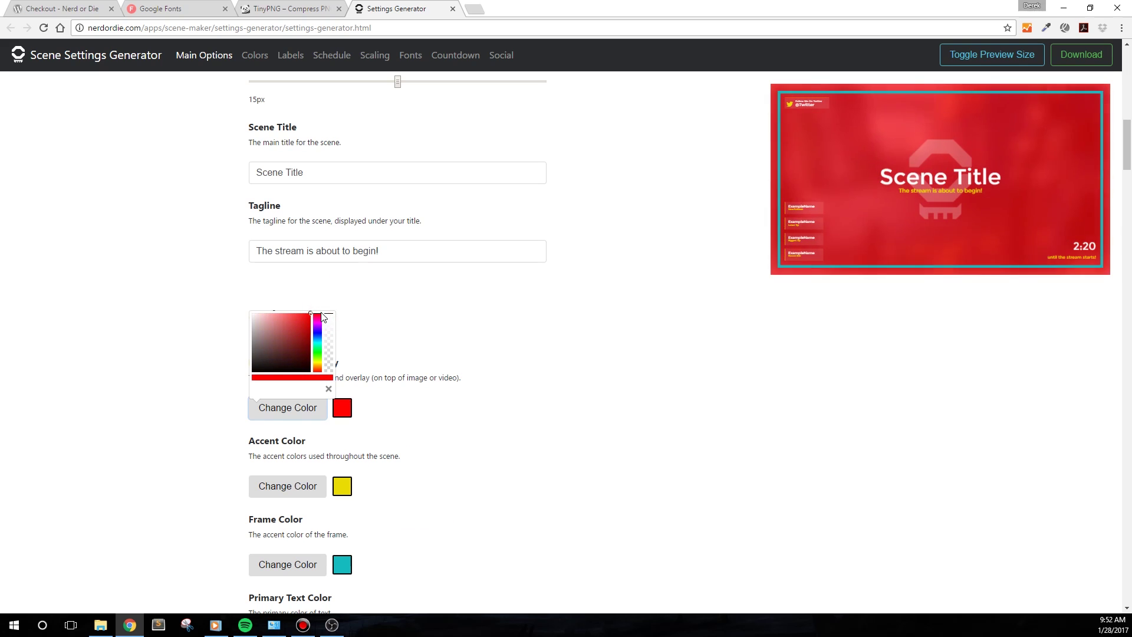
Step: Try a higher background overlay opacity in the live preview and set it back to 70%
{"action": "scroll", "coordinate": [455, 312], "scroll_direction": "up", "scroll_amount": 8}
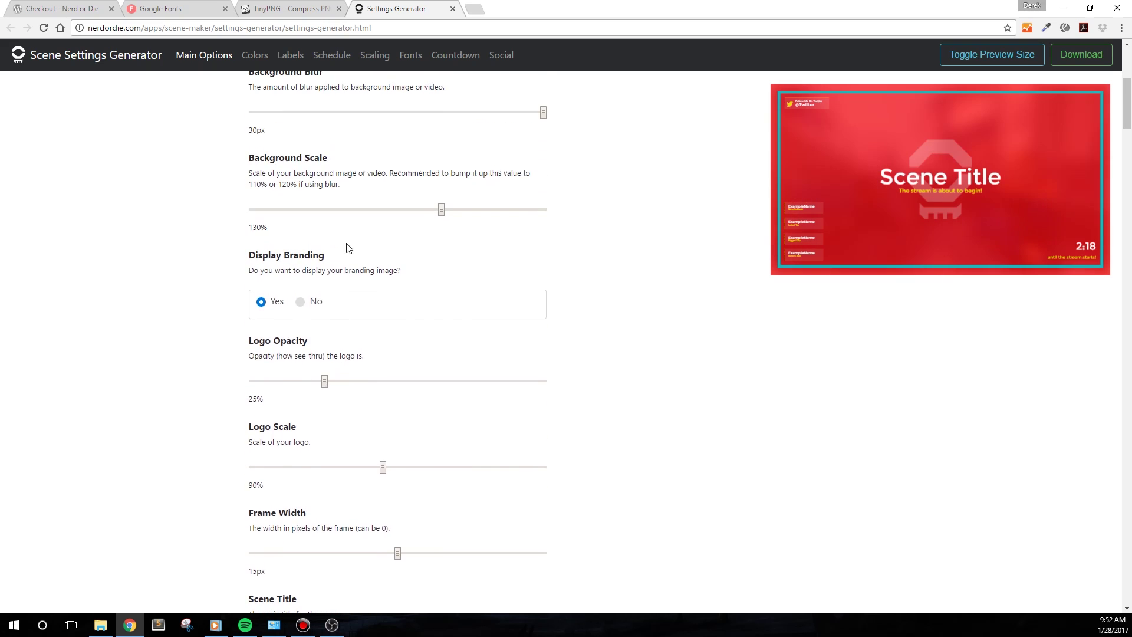
{"action": "scroll", "coordinate": [366, 227], "scroll_direction": "up", "scroll_amount": 2}
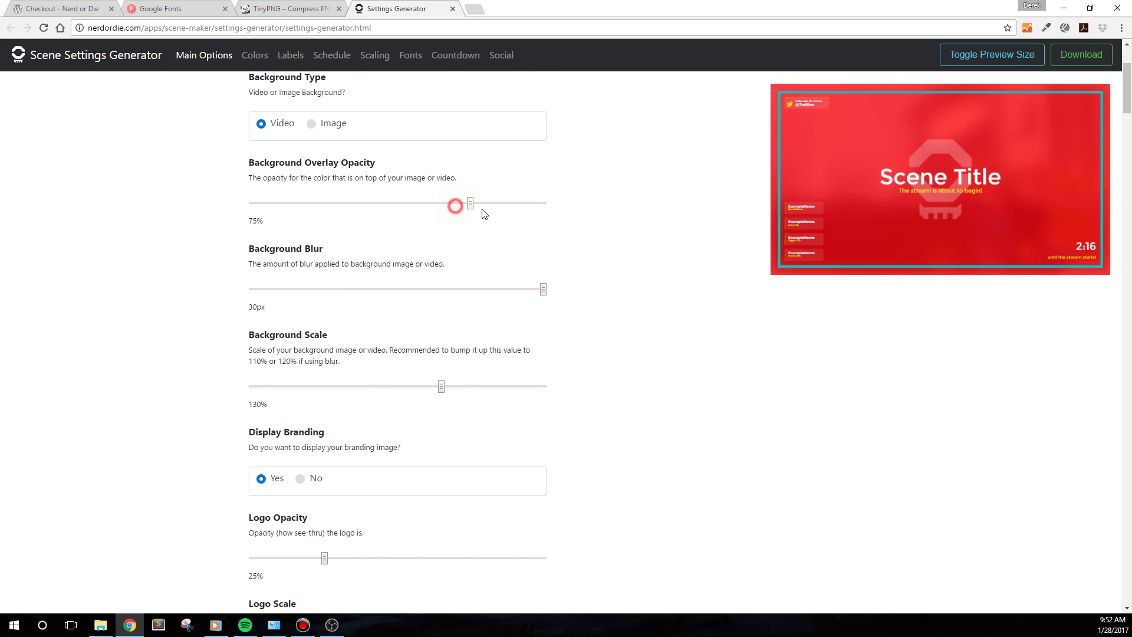
{"action": "left_click_drag", "start_coordinate": [483, 213], "coordinate": [591, 210]}
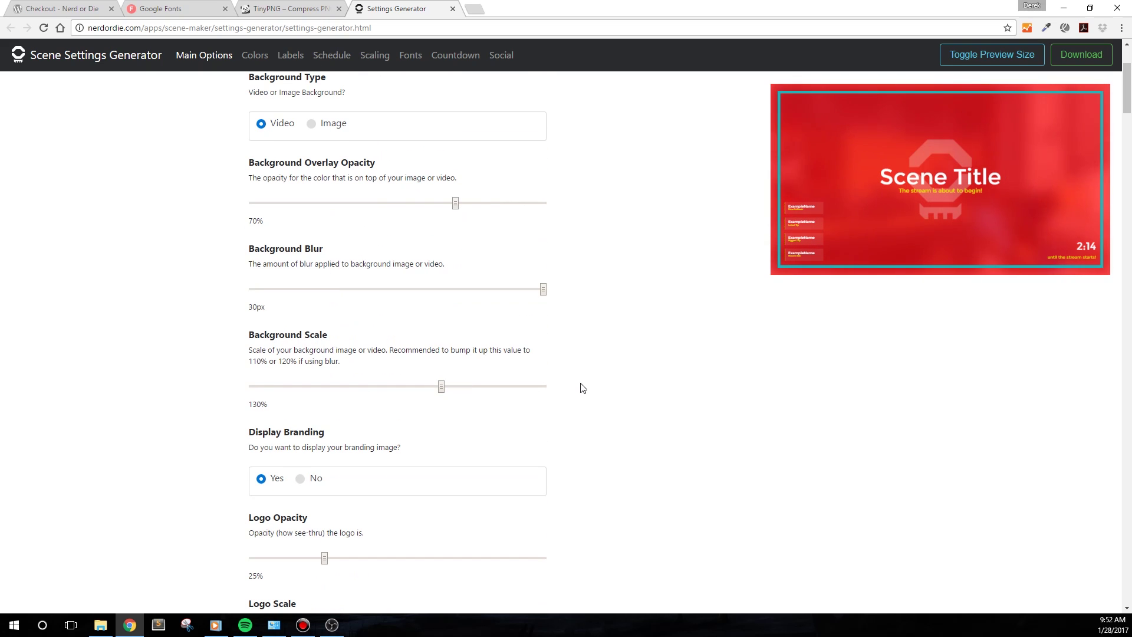
{"action": "scroll", "coordinate": [561, 306], "scroll_direction": "down", "scroll_amount": 4}
Step: Set the Background Overlay color to a very dark blue-gray and close the color picker
{"action": "left_click", "coordinate": [255, 56]}
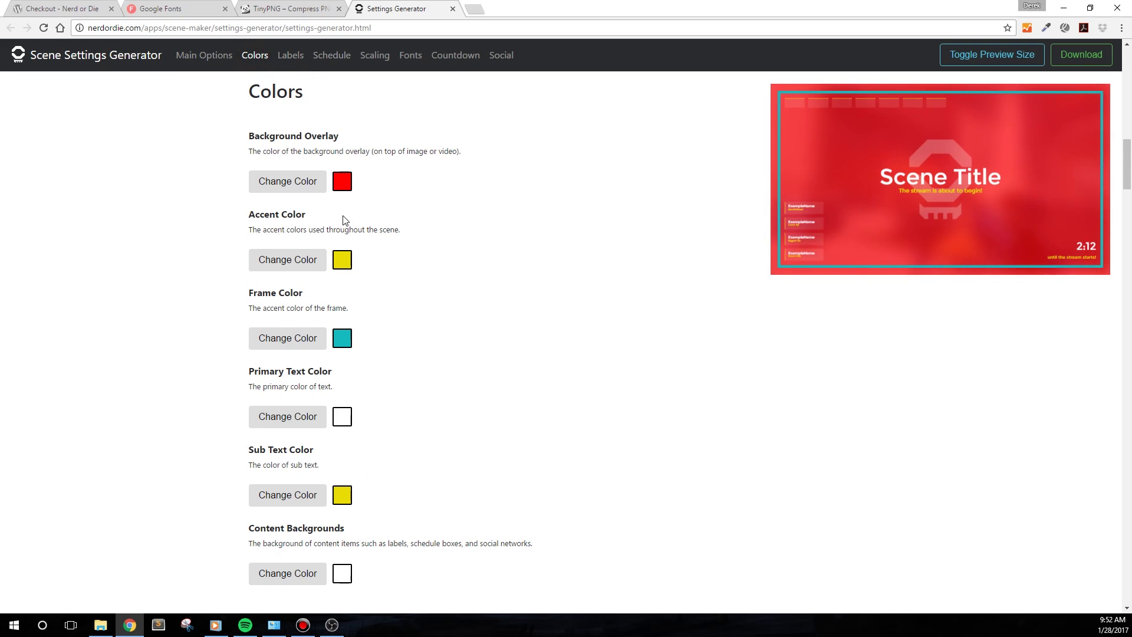
{"action": "left_click", "coordinate": [303, 182]}
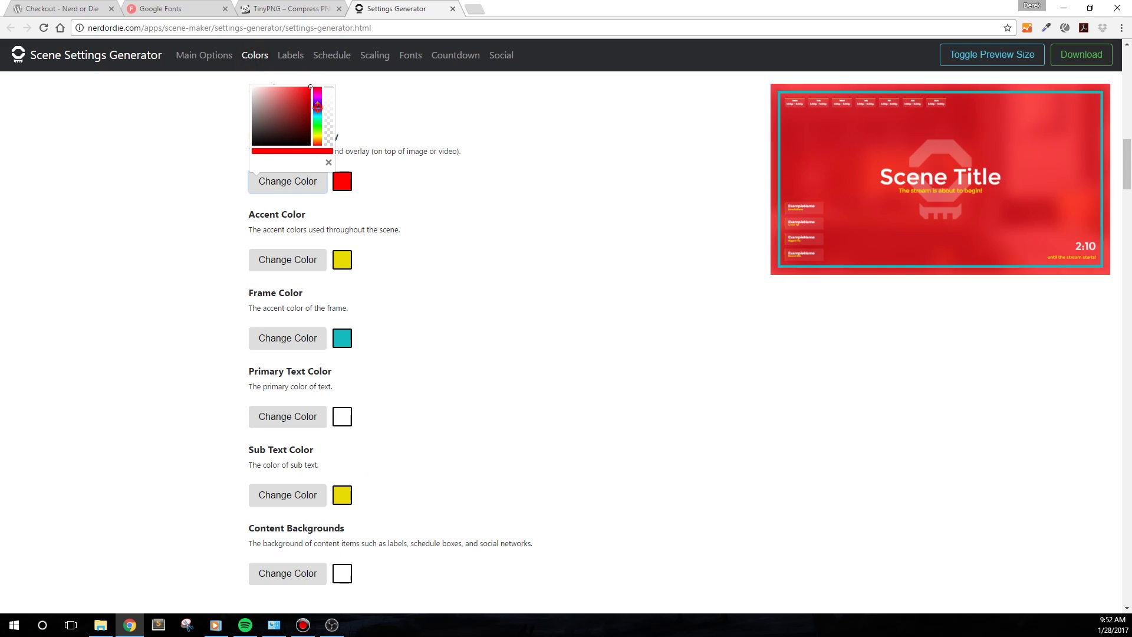
{"action": "left_click", "coordinate": [317, 107]}
{"action": "left_click", "coordinate": [260, 134]}
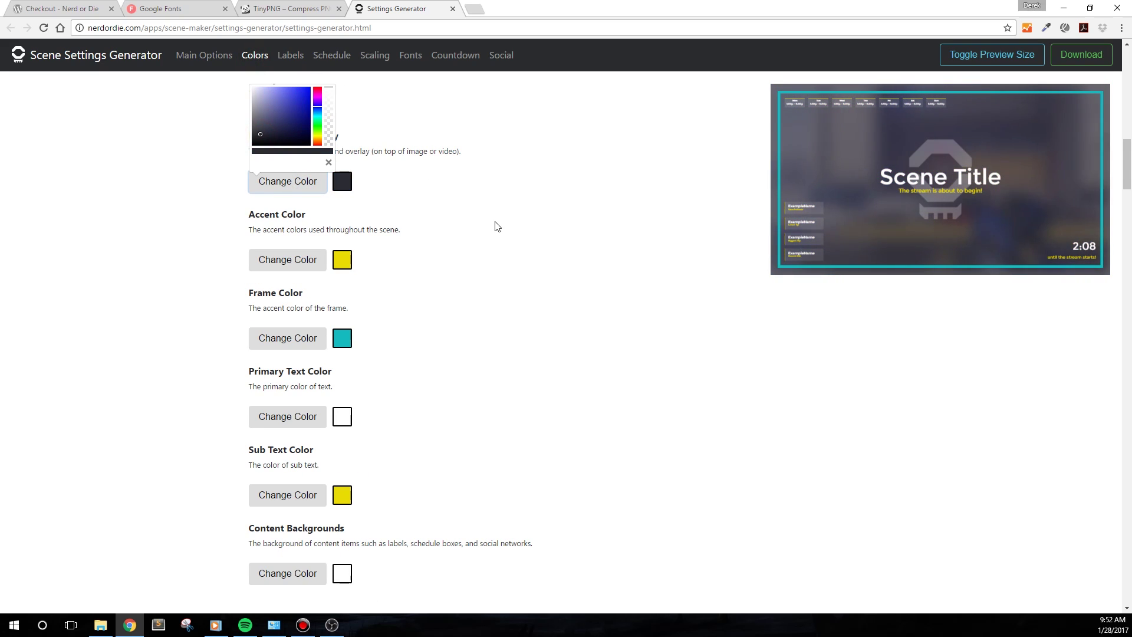
{"action": "left_click", "coordinate": [496, 239]}
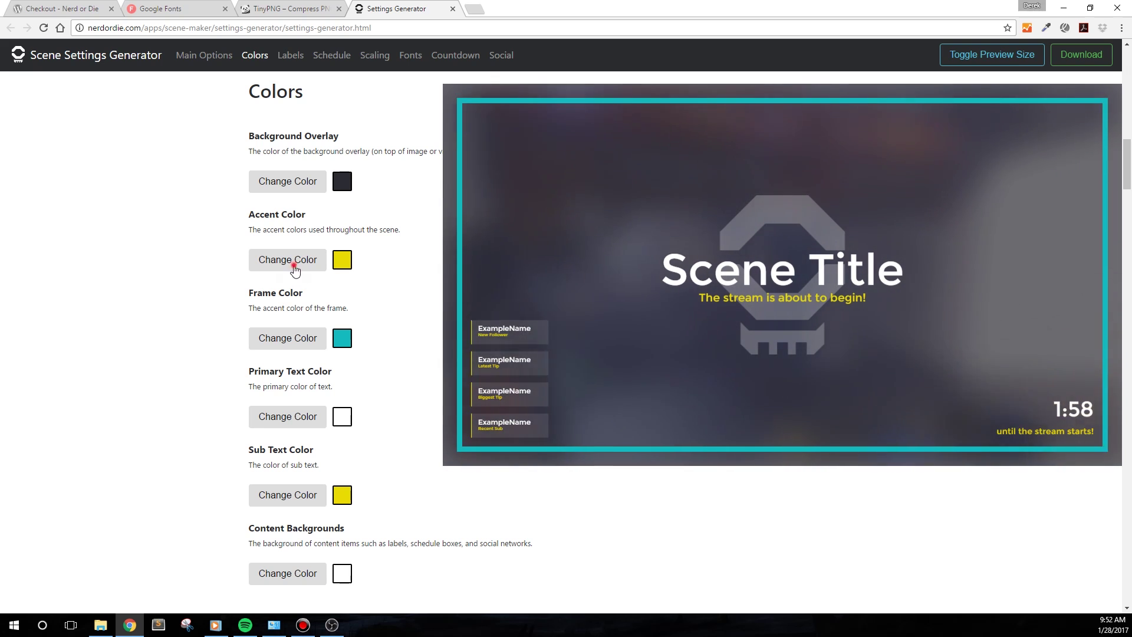
Step: Set both the Accent Color and the Frame Color to black
{"action": "left_click", "coordinate": [263, 265]}
{"action": "left_click", "coordinate": [293, 218]}
{"action": "left_click", "coordinate": [295, 336]}
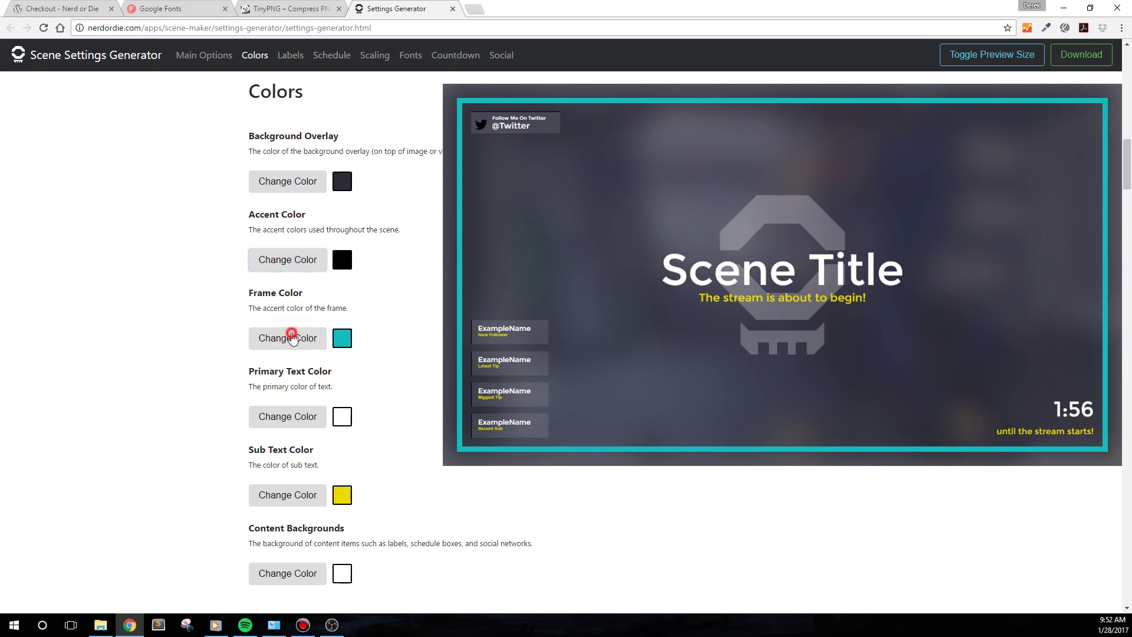
{"action": "left_click_drag", "start_coordinate": [290, 279], "coordinate": [250, 313]}
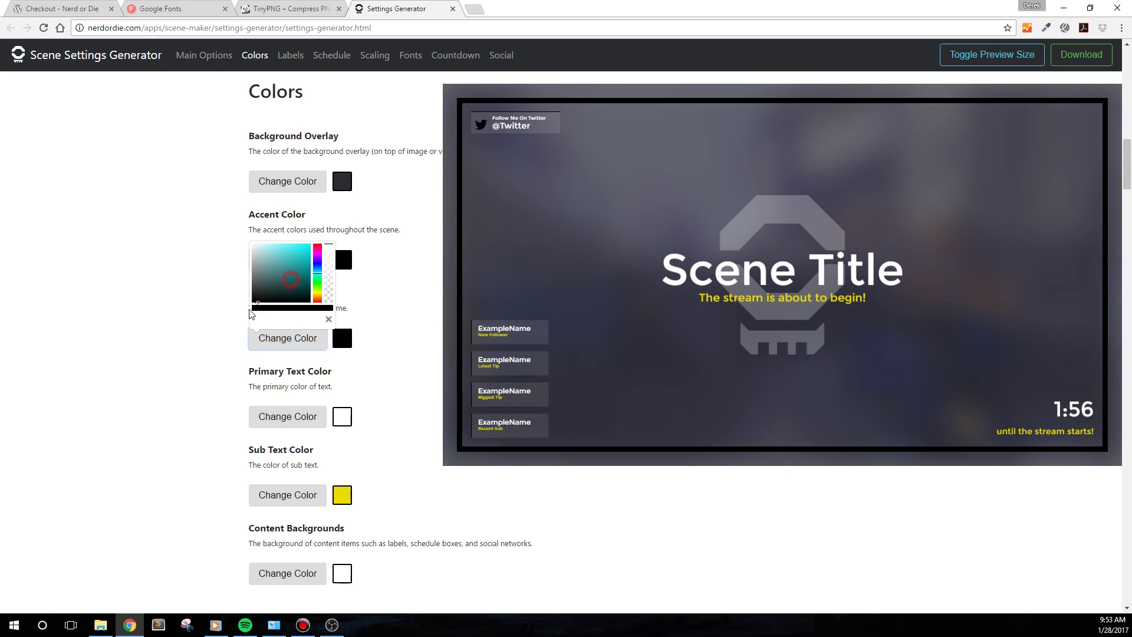
{"action": "left_click", "coordinate": [179, 418]}
Step: Try out the Primary Text Color picker, ending on white, and look at the Sub Text Color picker
{"action": "left_click", "coordinate": [283, 417]}
{"action": "left_click_drag", "start_coordinate": [277, 359], "coordinate": [202, 298]}
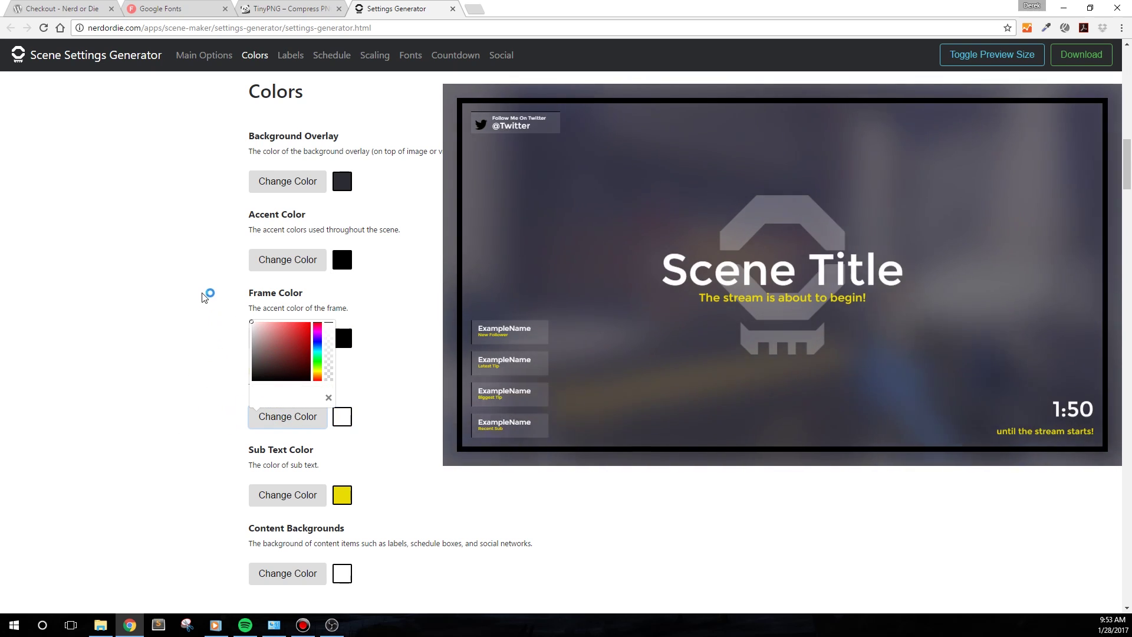
{"action": "left_click", "coordinate": [139, 350]}
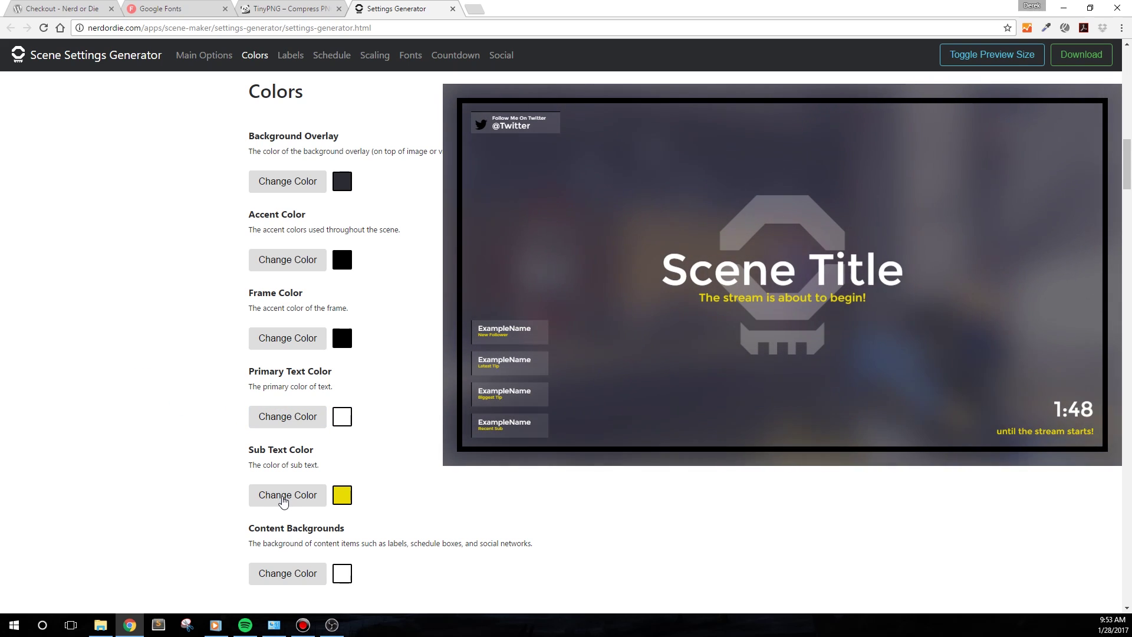
{"action": "left_click", "coordinate": [281, 496]}
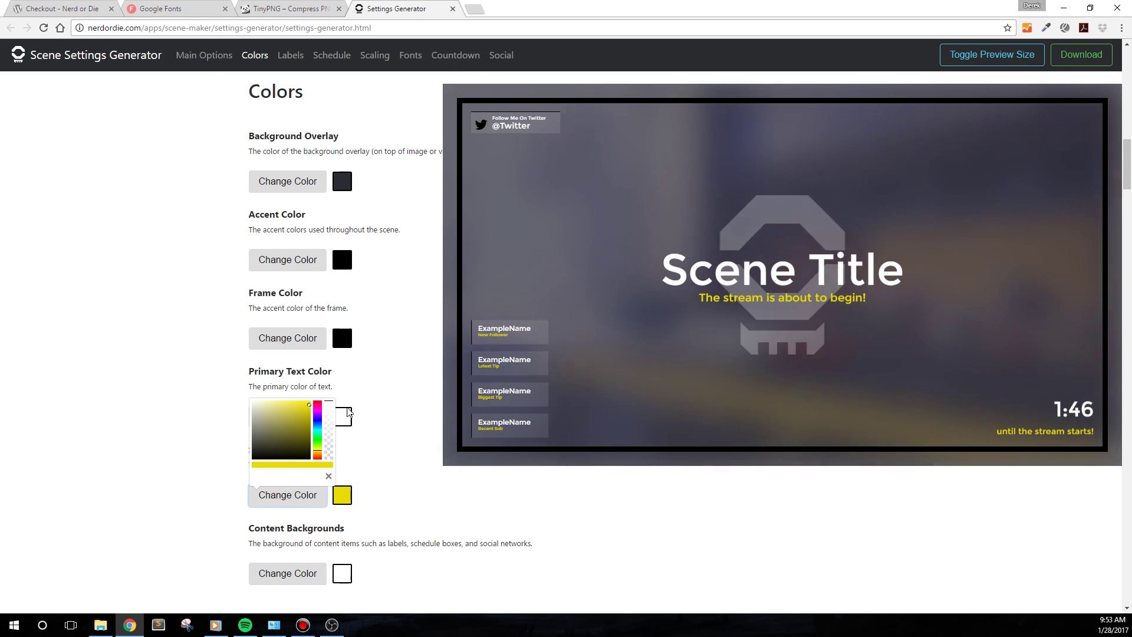
{"action": "left_click", "coordinate": [213, 321]}
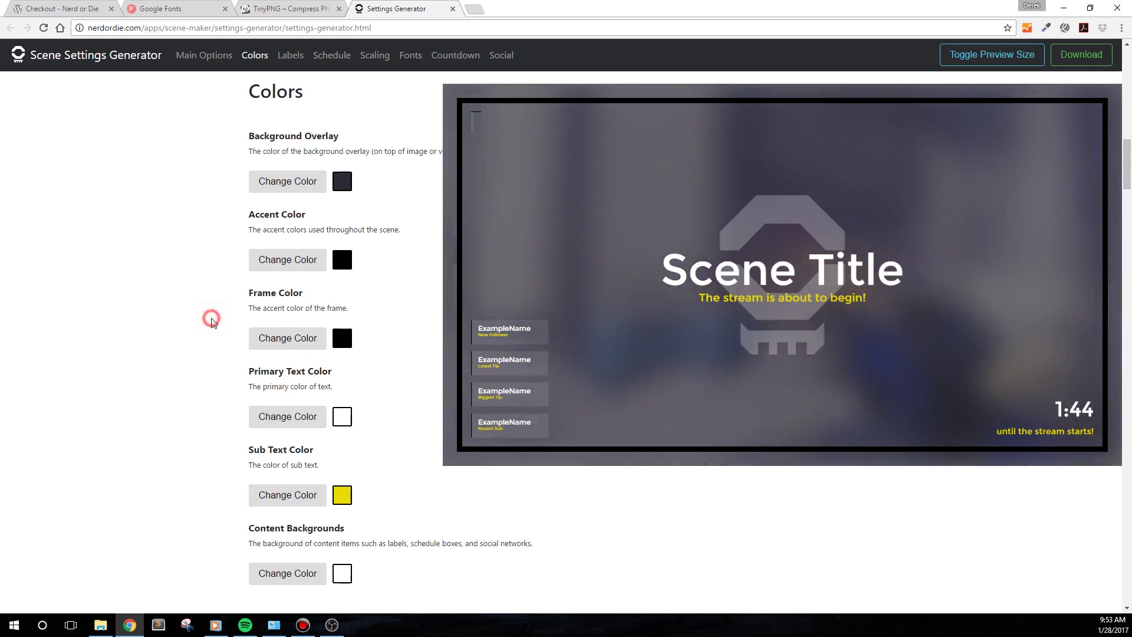
Step: Try black, fully transparent and translucent yellow Content Backgrounds, and return them to translucent white
{"action": "left_click", "coordinate": [296, 573]}
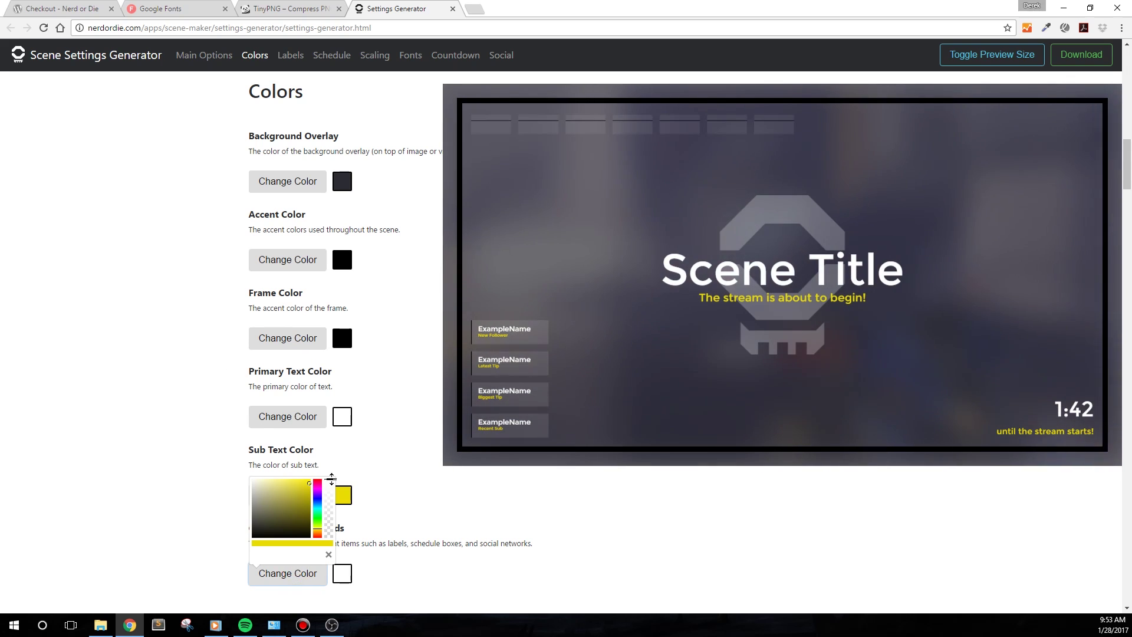
{"action": "left_click", "coordinate": [252, 537]}
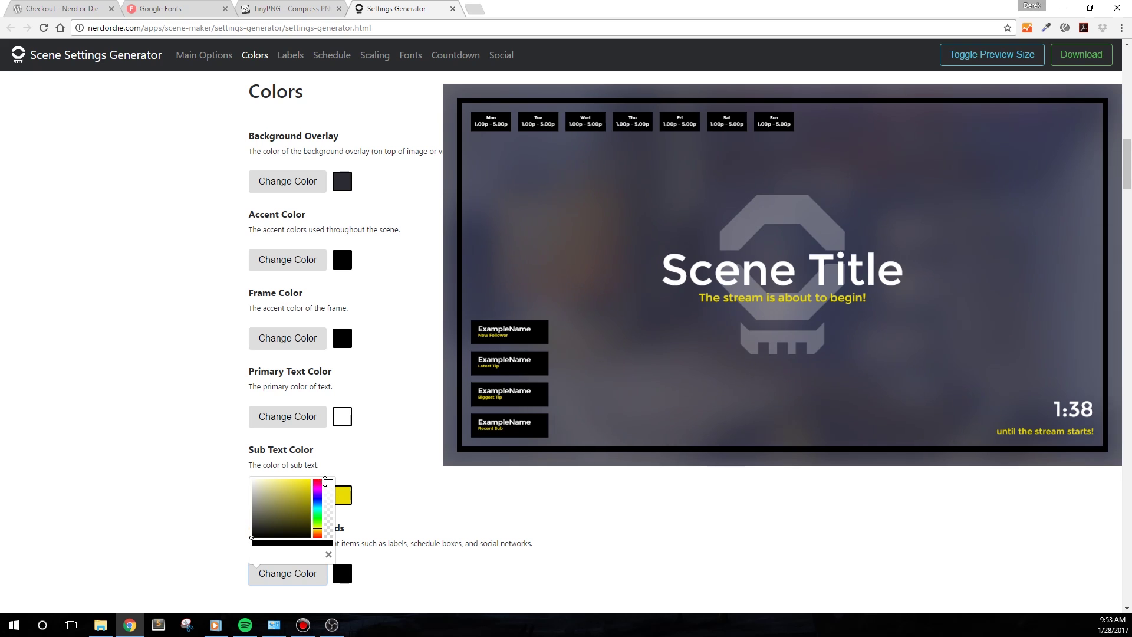
{"action": "left_click", "coordinate": [328, 554]}
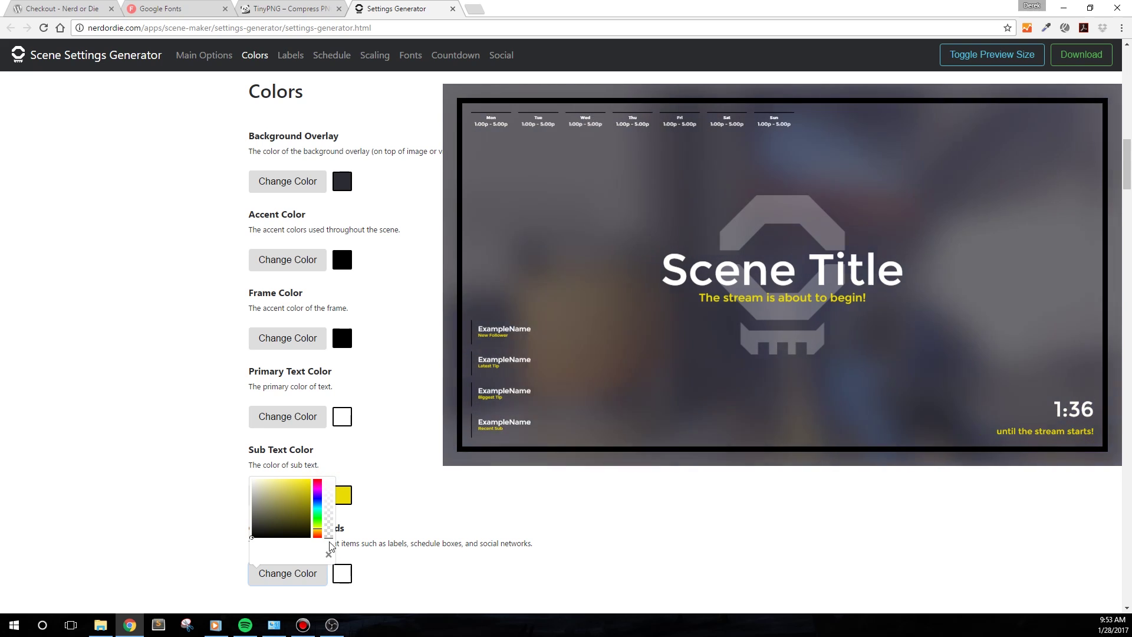
{"action": "left_click_drag", "start_coordinate": [329, 535], "coordinate": [340, 464]}
{"action": "left_click", "coordinate": [290, 519]}
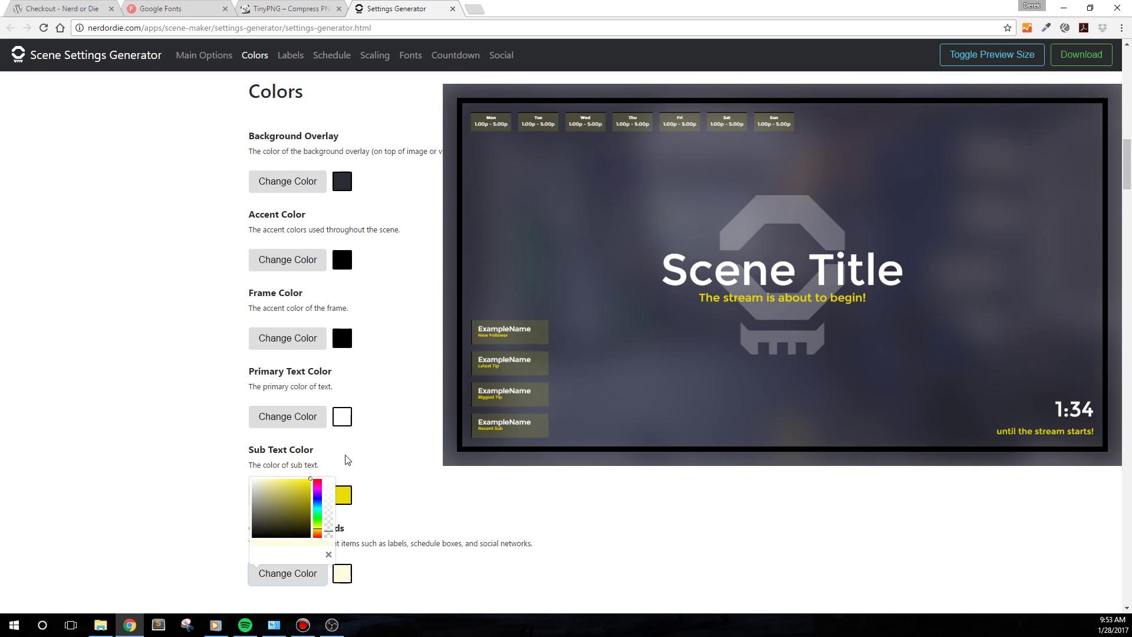
{"action": "left_click", "coordinate": [193, 414]}
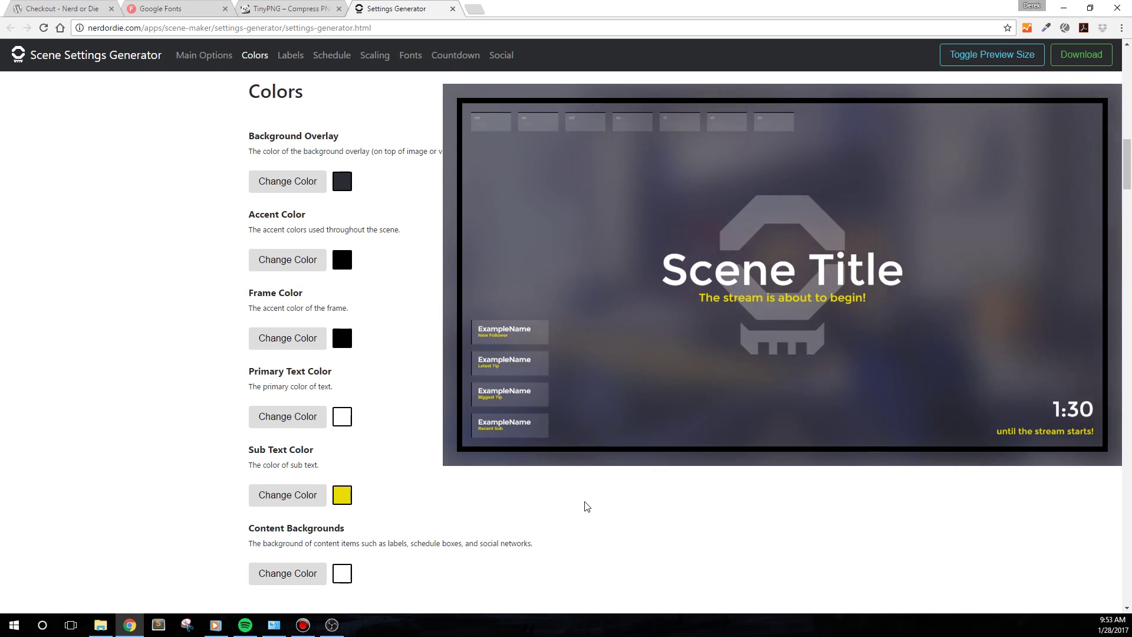
Step: Turn the Display Labels option off and switch it back on
{"action": "scroll", "coordinate": [629, 531], "scroll_direction": "down", "scroll_amount": 2}
{"action": "scroll", "coordinate": [631, 533], "scroll_direction": "down", "scroll_amount": 2}
{"action": "left_click", "coordinate": [664, 379]}
{"action": "scroll", "coordinate": [551, 457], "scroll_direction": "down", "scroll_amount": 3}
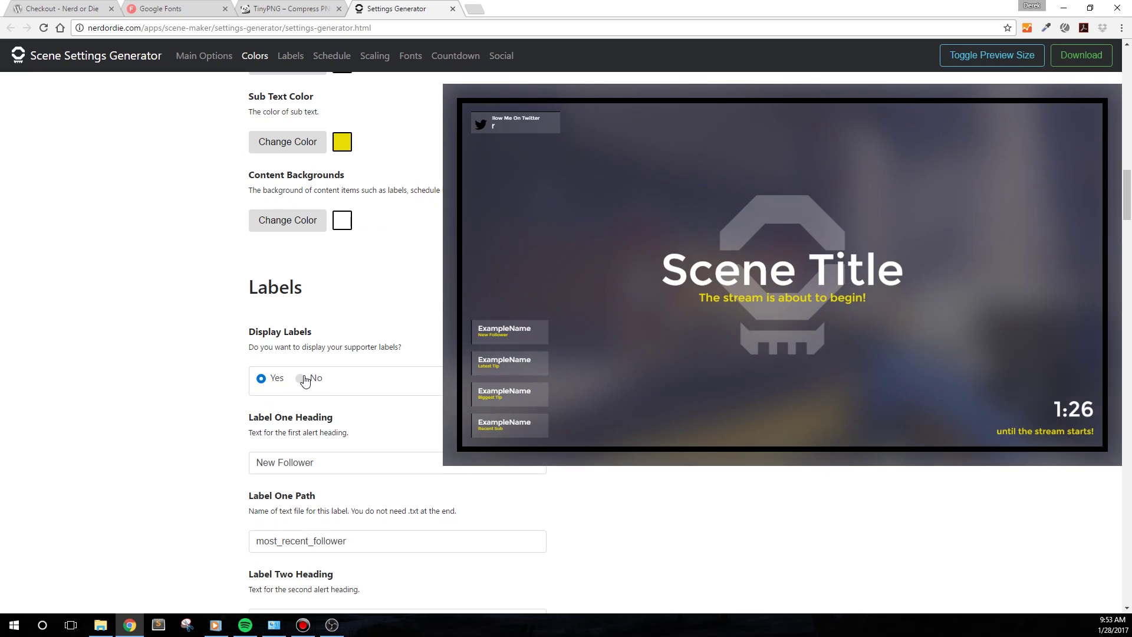
{"action": "left_click", "coordinate": [300, 378]}
{"action": "left_click", "coordinate": [261, 378]}
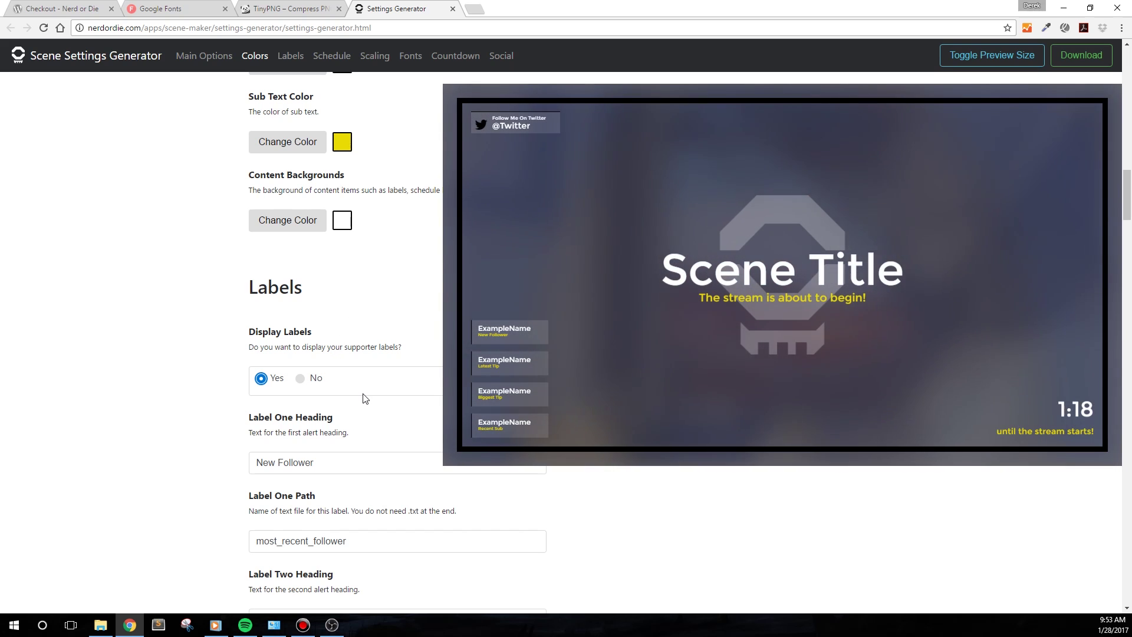
Step: Set the Label One Heading to "Latest Follower" and enlarge the scene preview
{"action": "scroll", "coordinate": [345, 407], "scroll_direction": "down", "scroll_amount": 1}
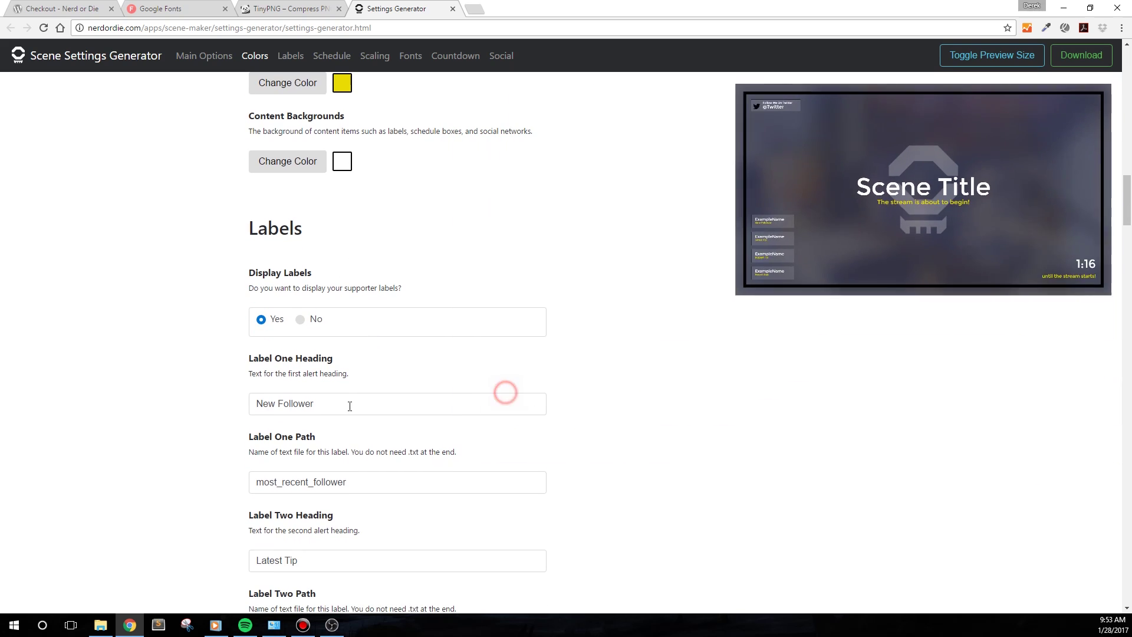
{"action": "left_click", "coordinate": [346, 405]}
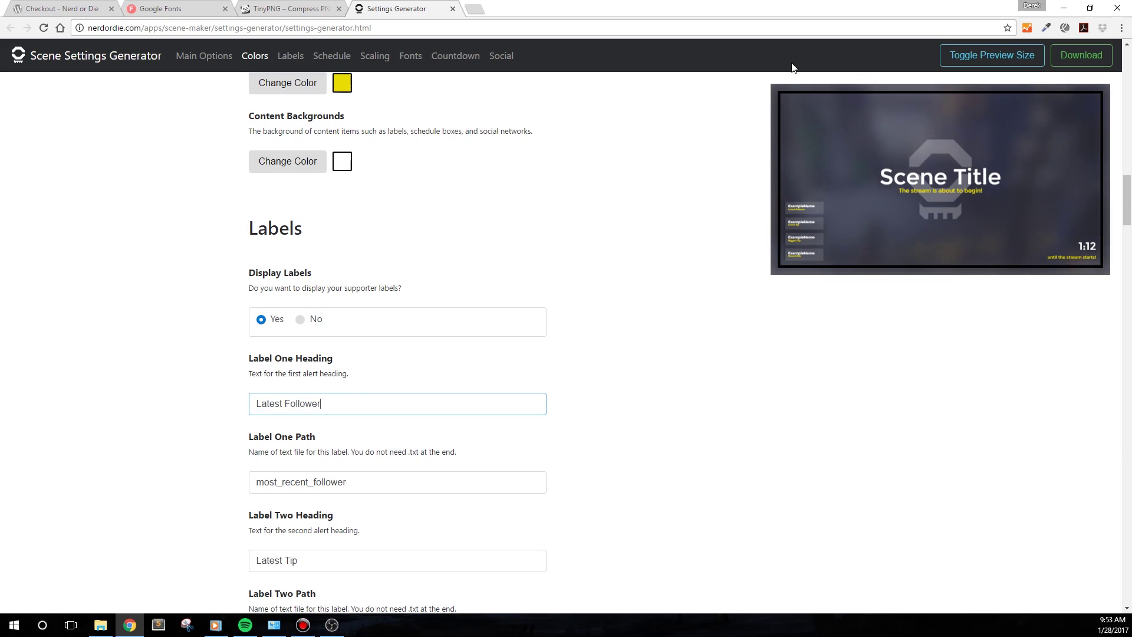
{"action": "left_click", "coordinate": [797, 183]}
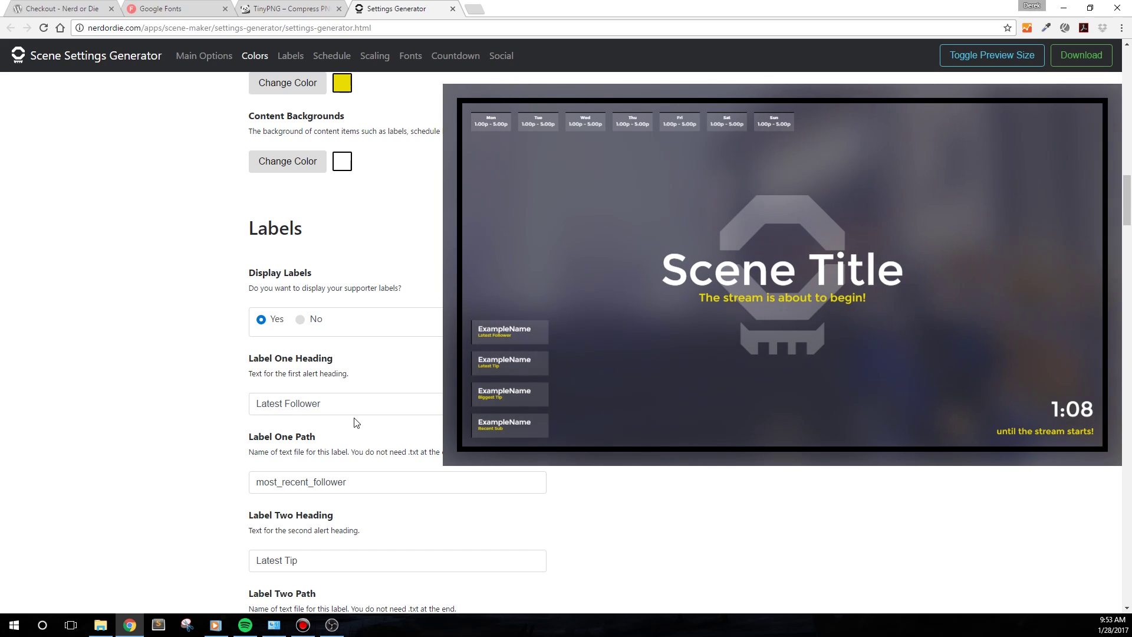
Step: Clear the Label One Heading and select the text of the Label One Path
{"action": "left_click", "coordinate": [349, 401]}
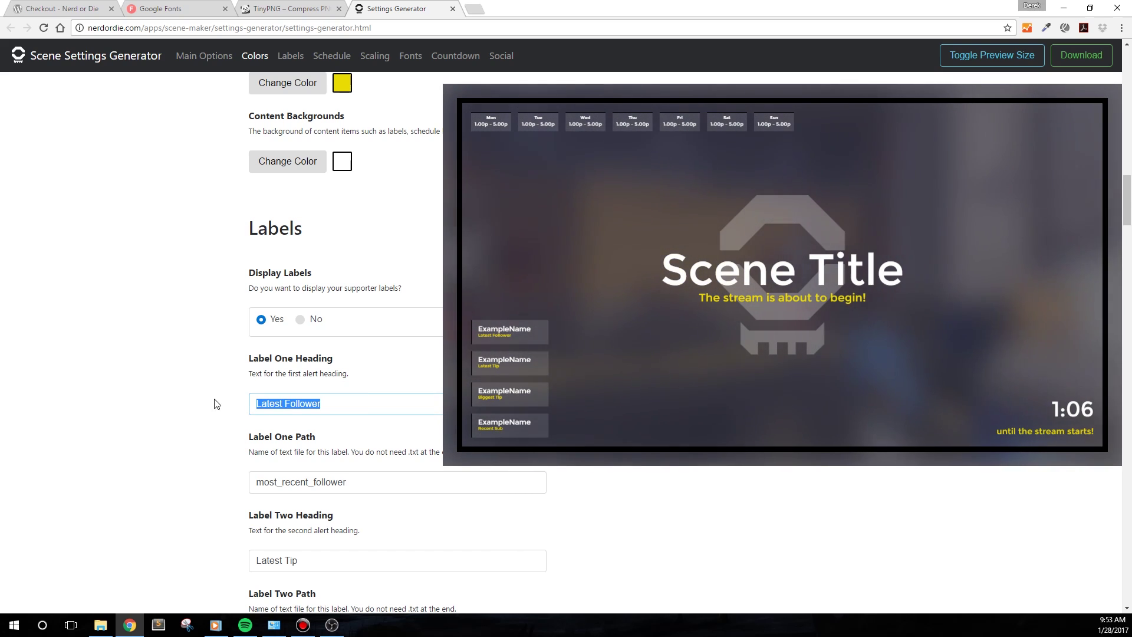
{"action": "key", "text": "BackSpace"}
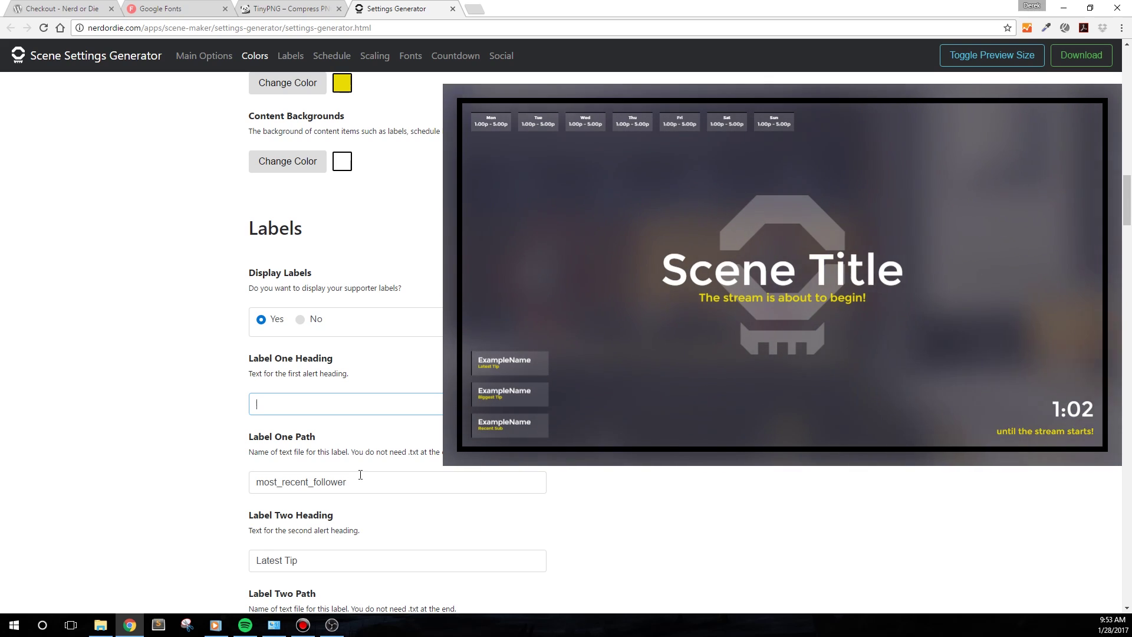
{"action": "left_click", "coordinate": [363, 493]}
{"action": "left_click_drag", "start_coordinate": [365, 485], "coordinate": [311, 488]}
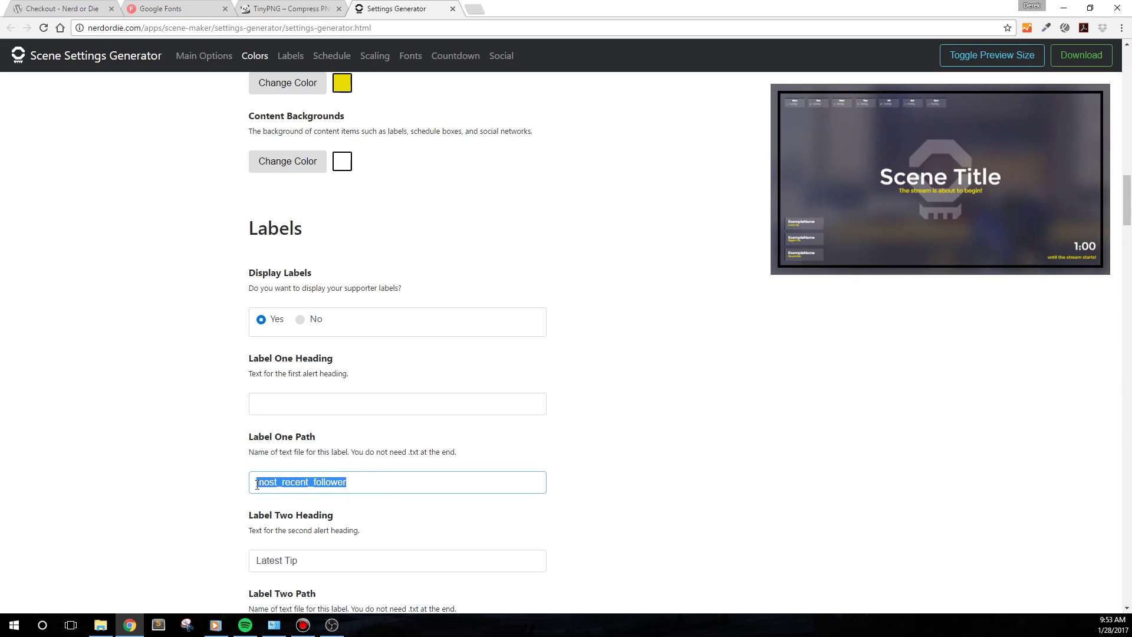
Step: Set the Label One Heading to "New Follower" and go to the Label One Path
{"action": "left_click", "coordinate": [284, 400]}
{"action": "type", "text": "New"}
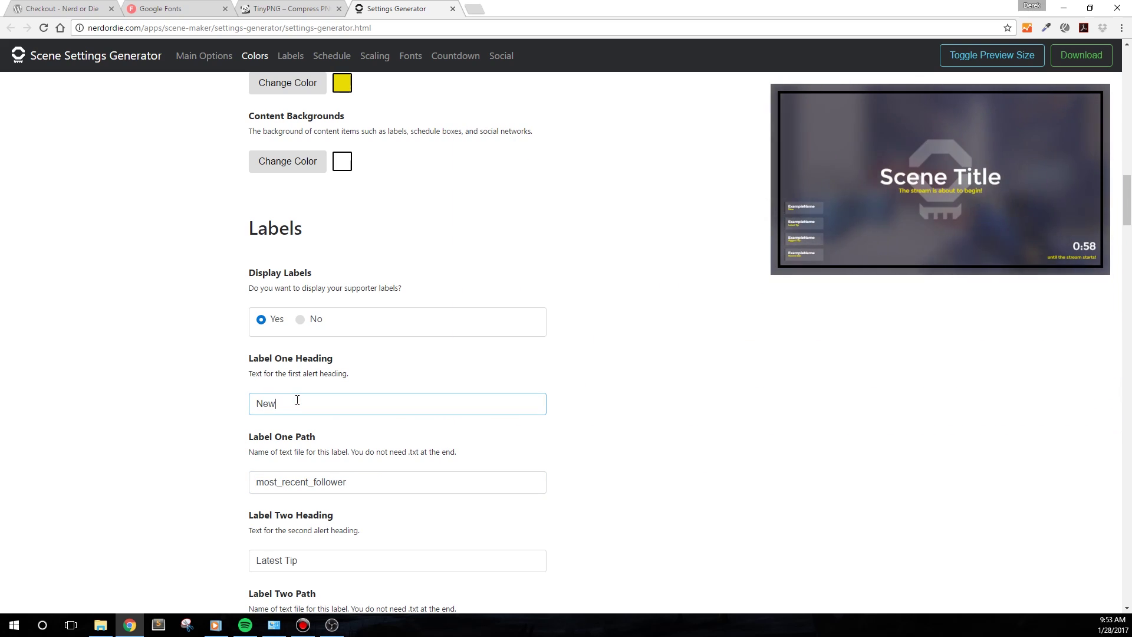
{"action": "type", "text": " Follower"}
{"action": "key", "text": "Tab"}
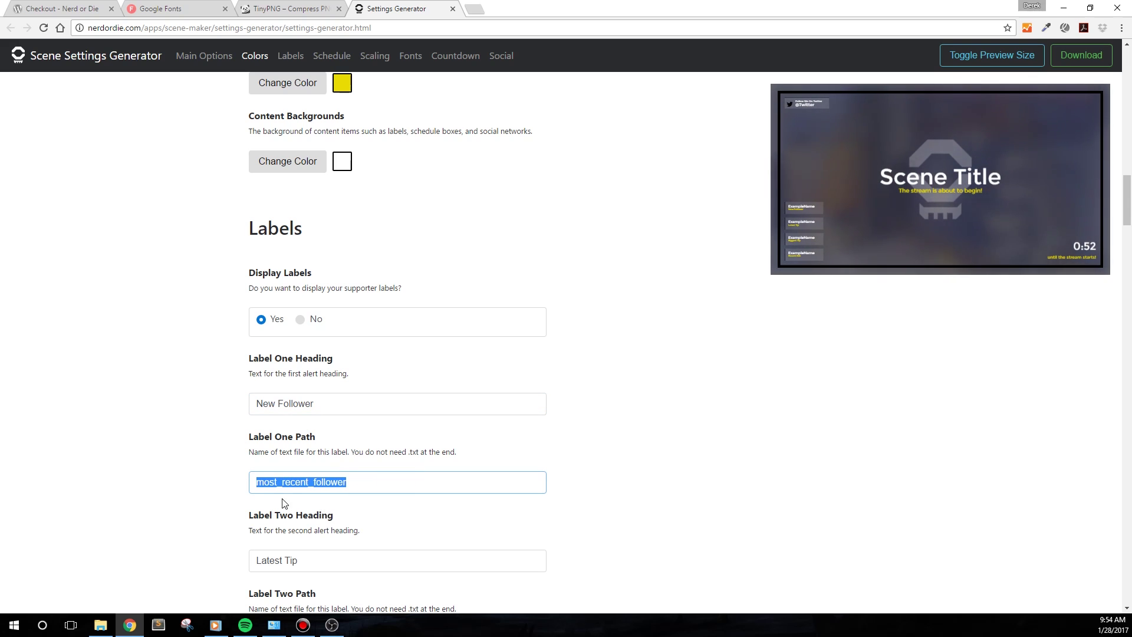
{"action": "left_click", "coordinate": [498, 480]}
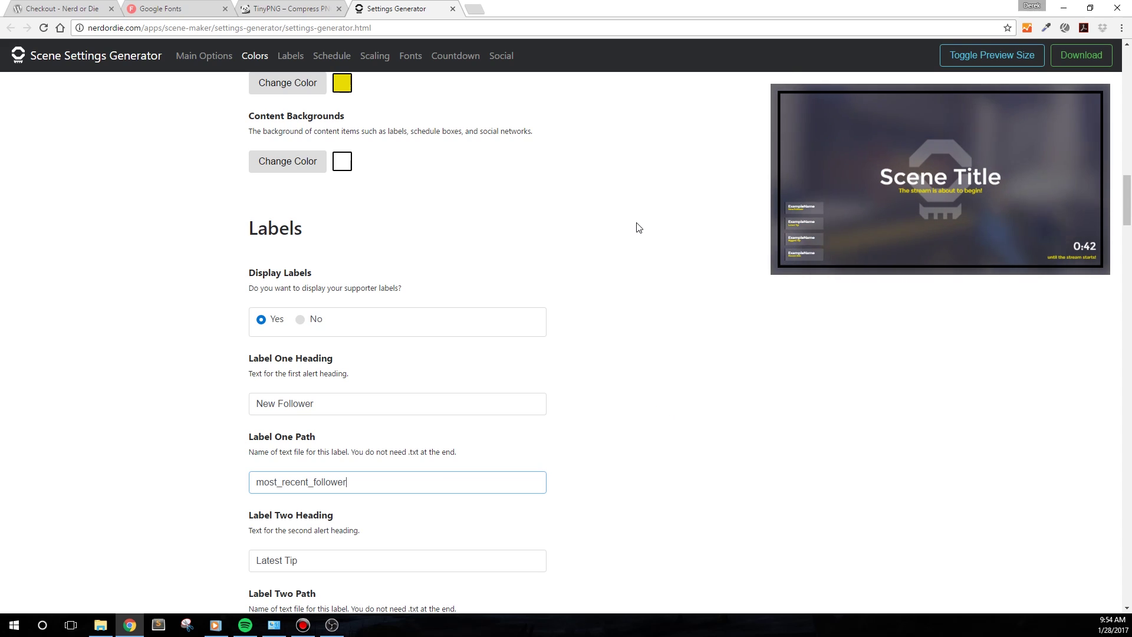
Step: Enlarge the scene preview and change the Label Two Heading to "Recent Tip"
{"action": "scroll", "coordinate": [637, 227], "scroll_direction": "down", "scroll_amount": 2}
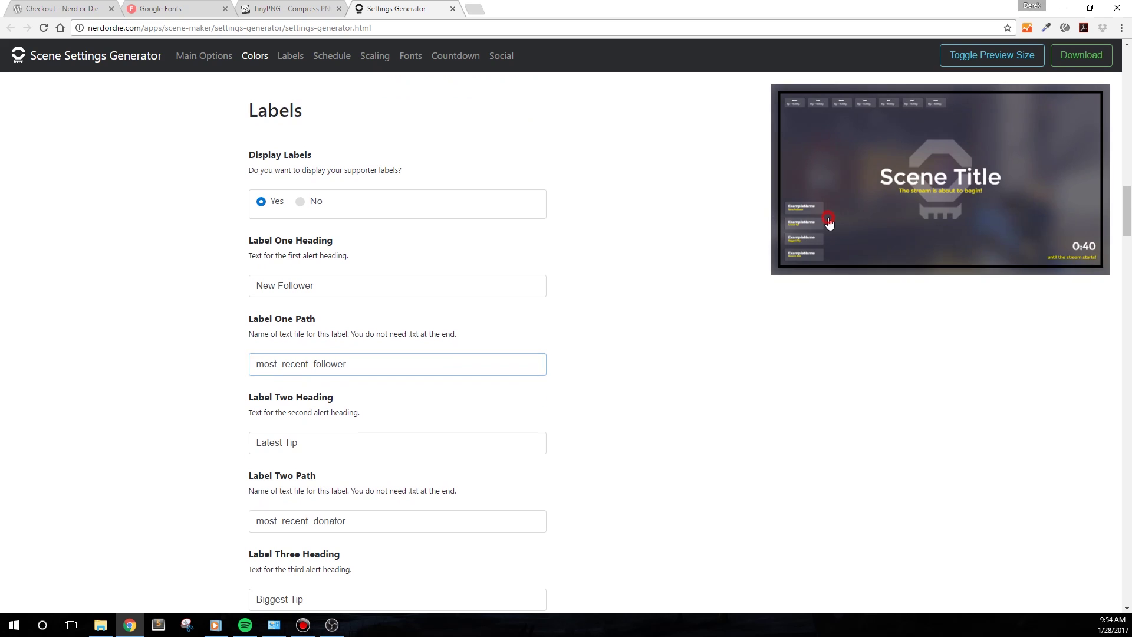
{"action": "left_click", "coordinate": [828, 221]}
{"action": "scroll", "coordinate": [354, 345], "scroll_direction": "down", "scroll_amount": 2}
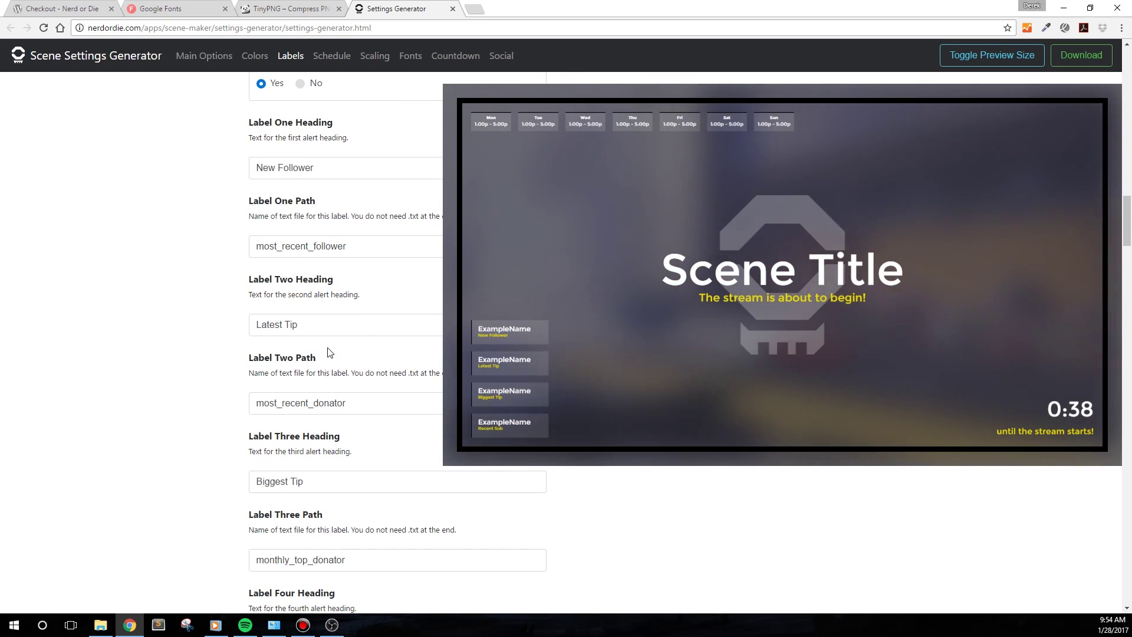
{"action": "left_click_drag", "start_coordinate": [326, 324], "coordinate": [217, 313]}
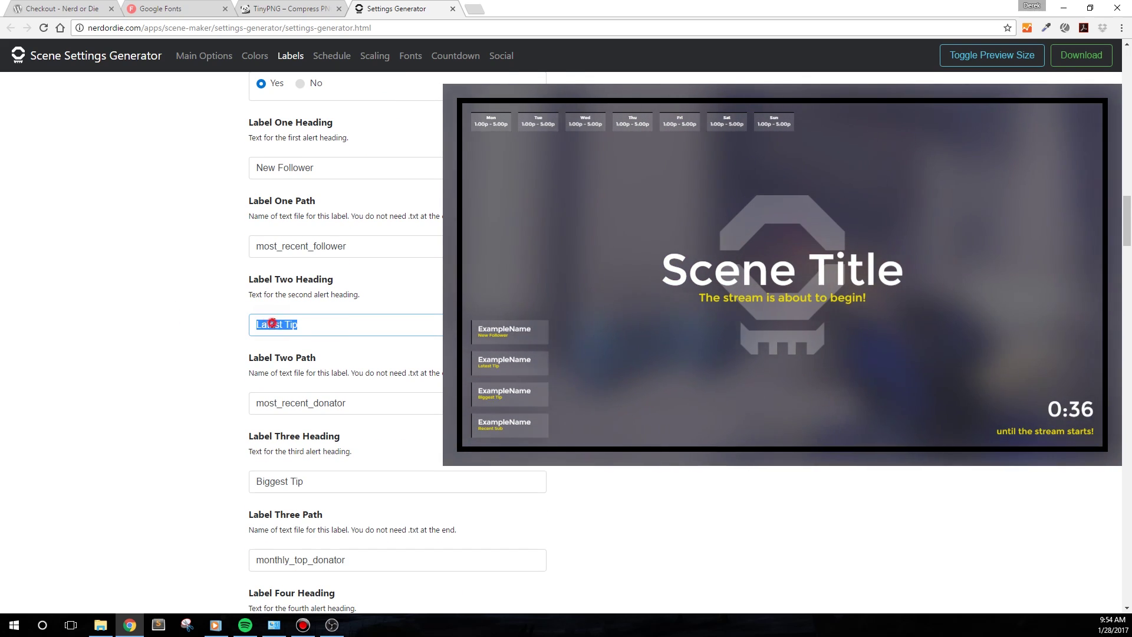
{"action": "left_click", "coordinate": [285, 325]}
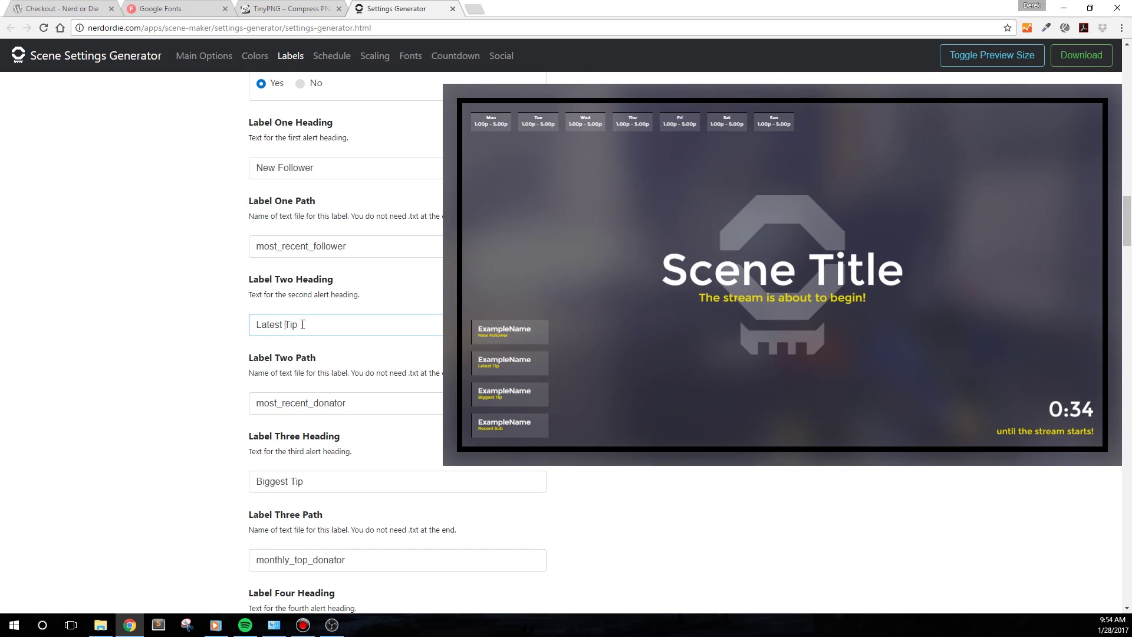
{"action": "key", "text": "Left"}
{"action": "key", "text": "shift+Home"}
{"action": "type", "text": "Rece"}
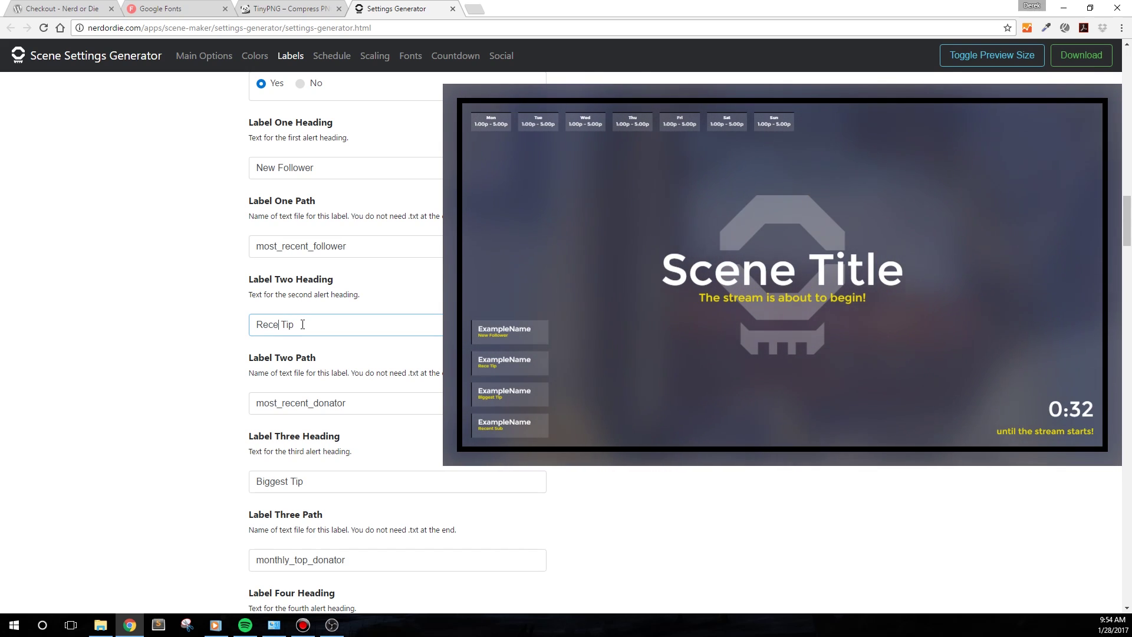
{"action": "type", "text": "nt"}
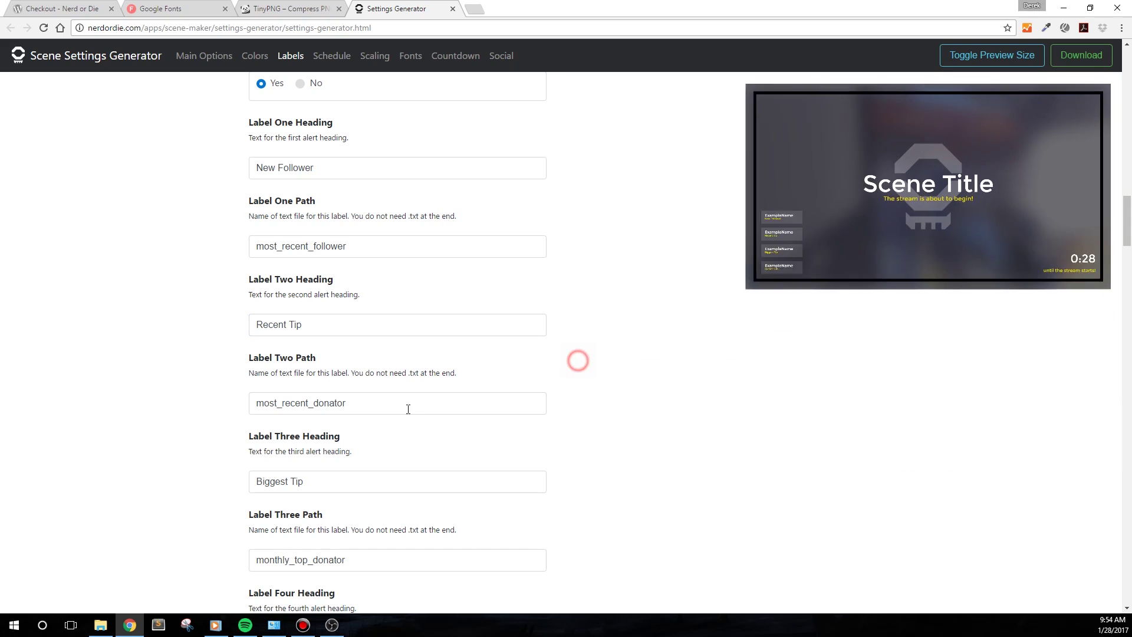
Step: Review the Label Two Path and the headings and paths of labels three and four
{"action": "left_click_drag", "start_coordinate": [405, 407], "coordinate": [223, 408]}
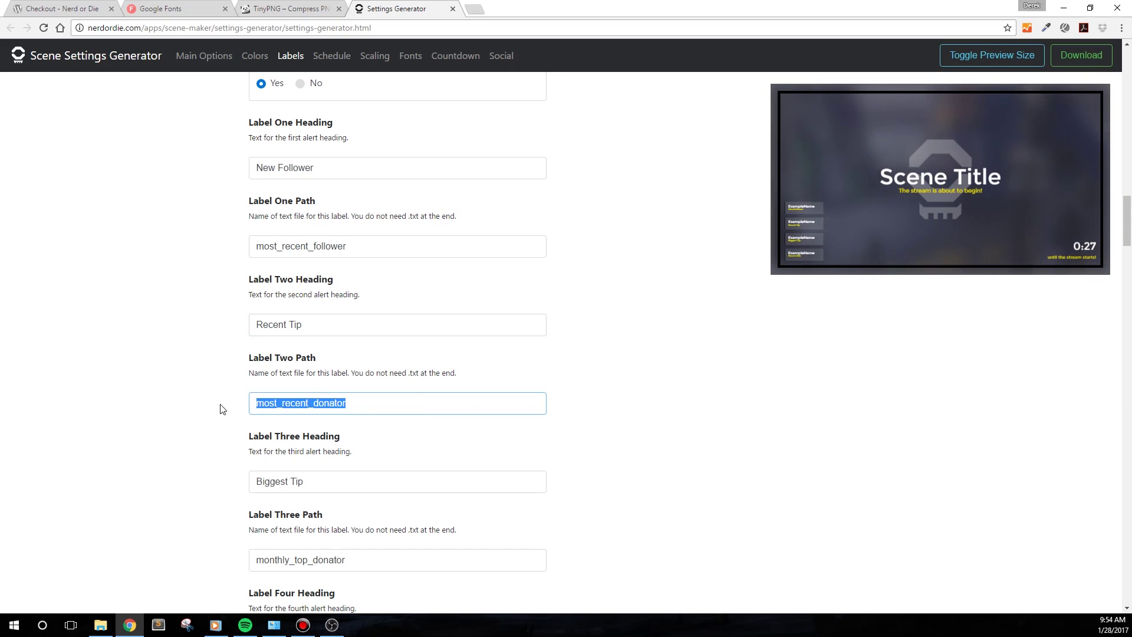
{"action": "left_click", "coordinate": [731, 516]}
{"action": "scroll", "coordinate": [569, 528], "scroll_direction": "down", "scroll_amount": 3}
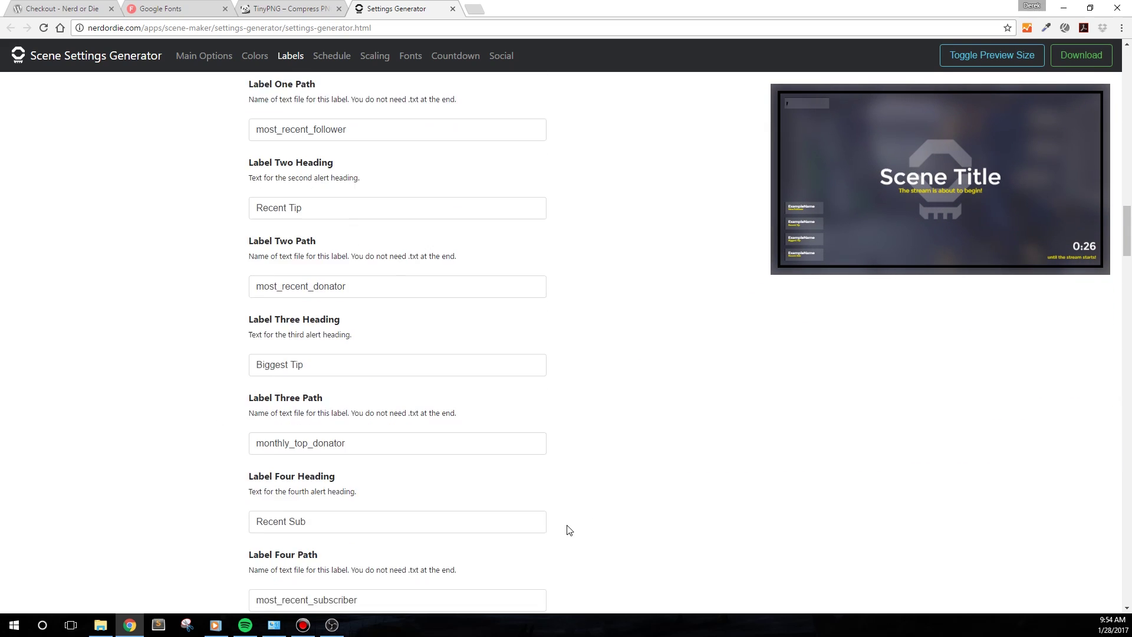
{"action": "left_click", "coordinate": [729, 462]}
{"action": "left_click_drag", "start_coordinate": [394, 534], "coordinate": [234, 535]}
Step: Set the Sunday and Wednesday schedule entries to "OFF" and enlarge the scene preview
{"action": "scroll", "coordinate": [696, 493], "scroll_direction": "down", "scroll_amount": 8}
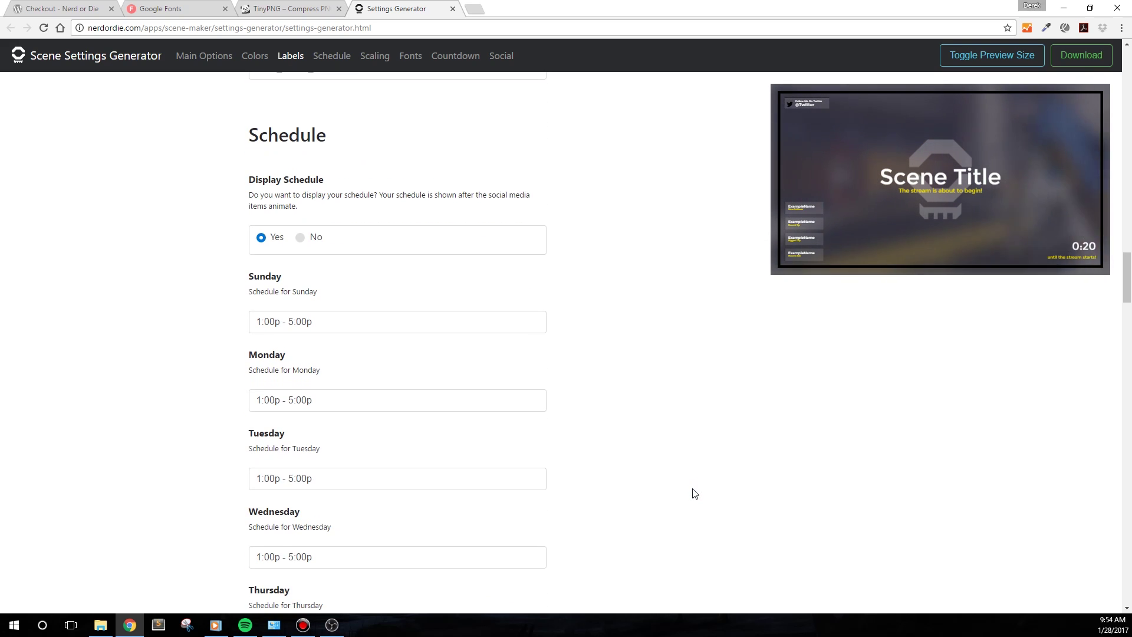
{"action": "scroll", "coordinate": [696, 493], "scroll_direction": "down", "scroll_amount": 1}
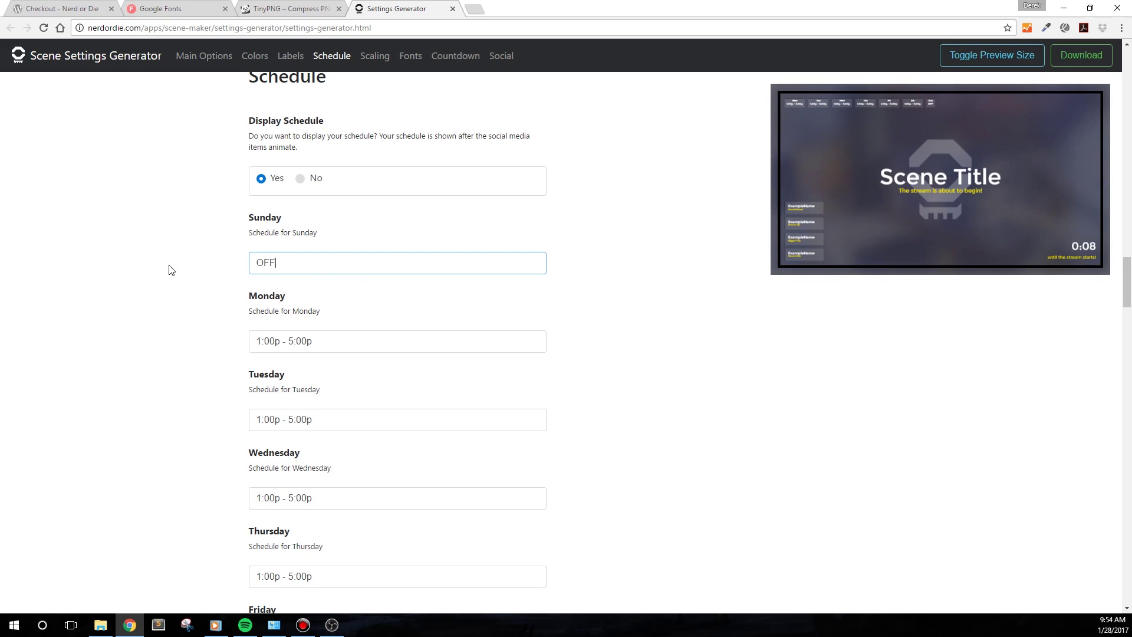
{"action": "triple_click", "coordinate": [341, 501]}
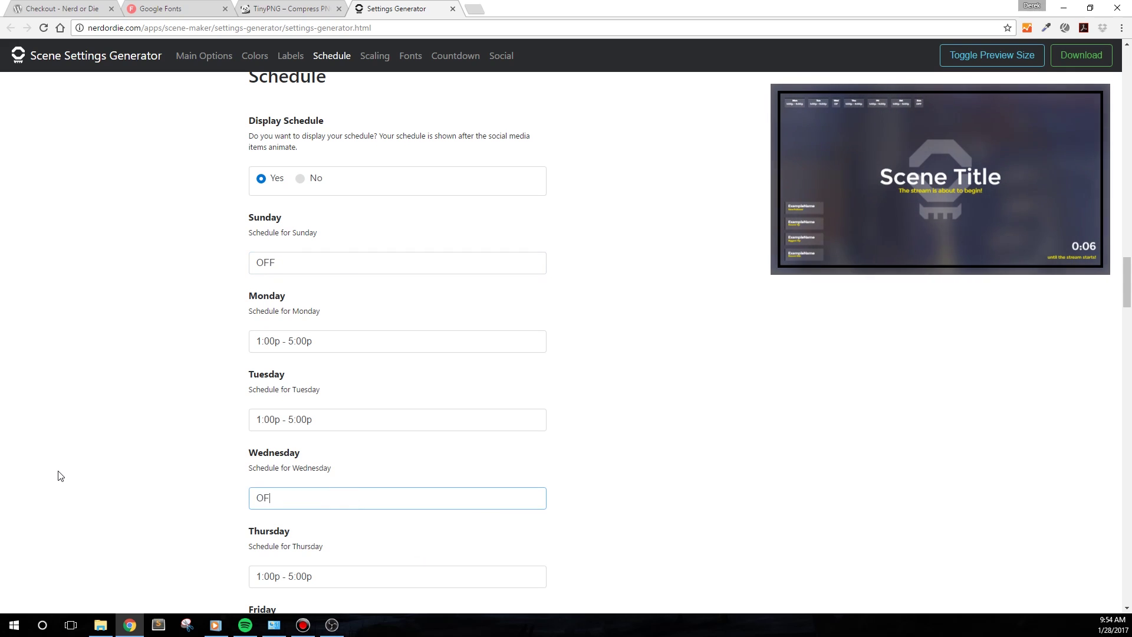
{"action": "left_click", "coordinate": [792, 143]}
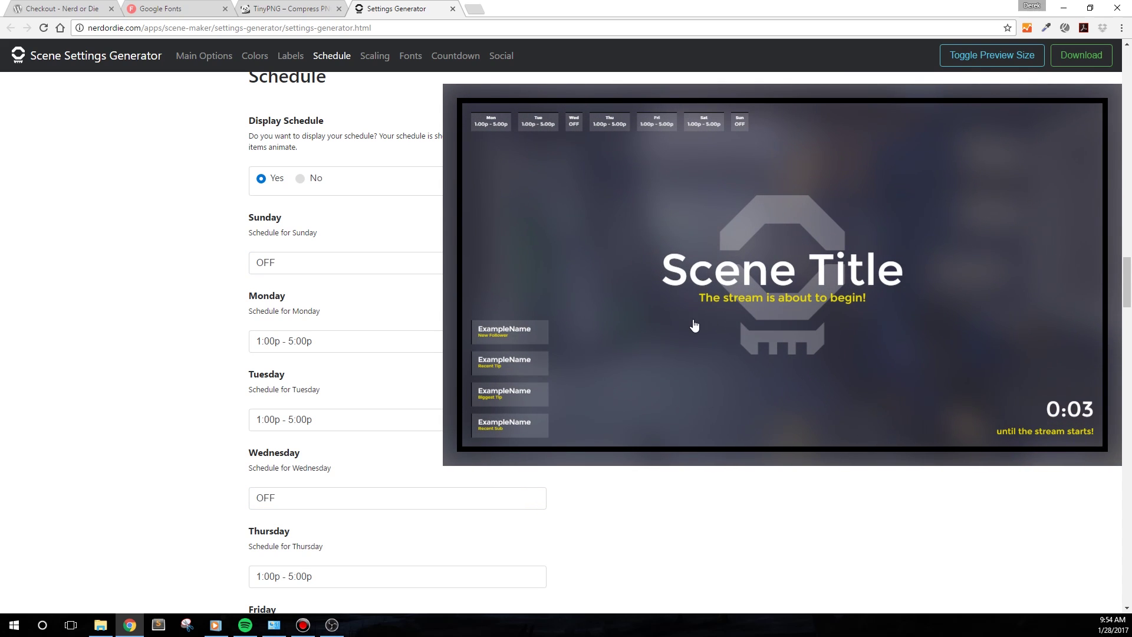
Step: Set the Wednesday schedule entry to "DOTA 2" and shrink the scene preview
{"action": "double_click", "coordinate": [293, 502]}
{"action": "type", "text": "DOTA 2"}
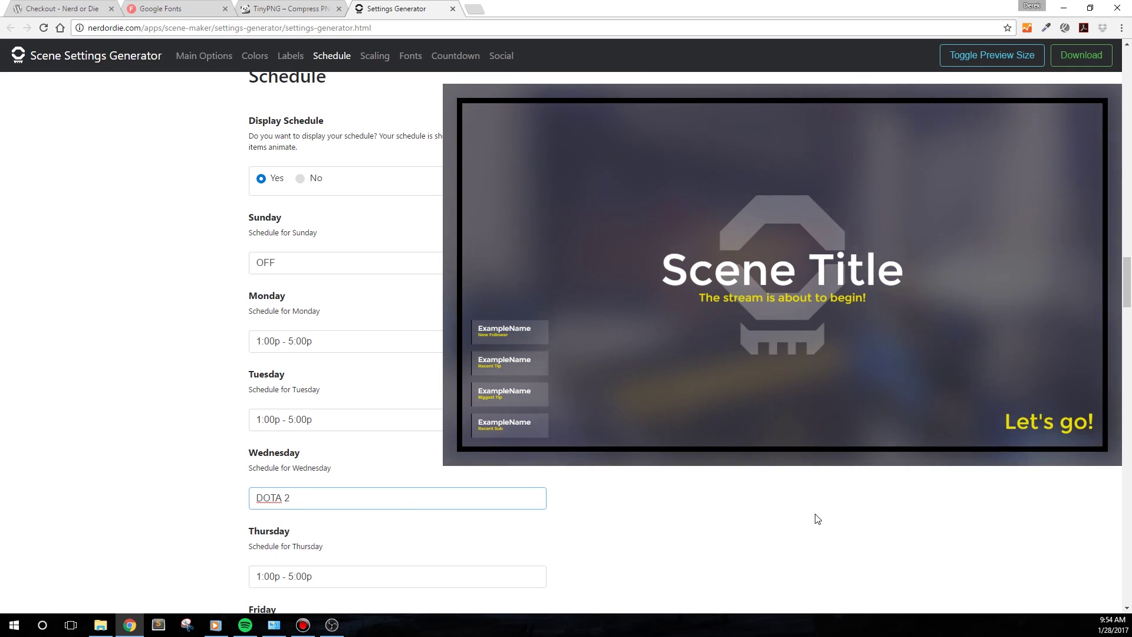
{"action": "left_click", "coordinate": [826, 366]}
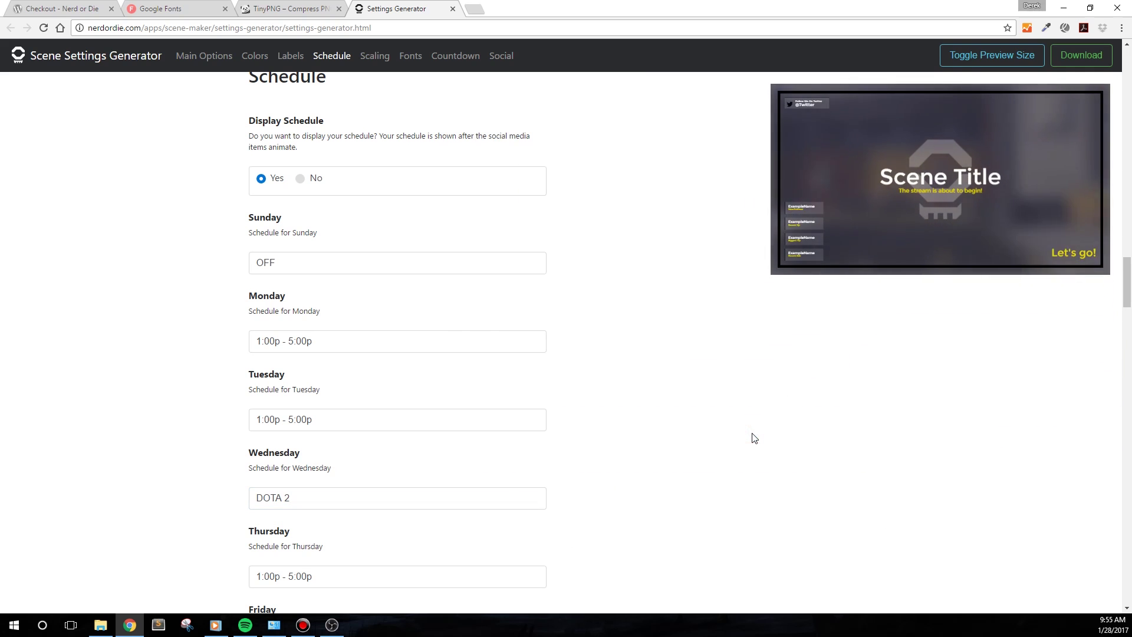
Step: Go to the scaling settings and set the Countdown Scale to 140%
{"action": "scroll", "coordinate": [733, 428], "scroll_direction": "down", "scroll_amount": 4}
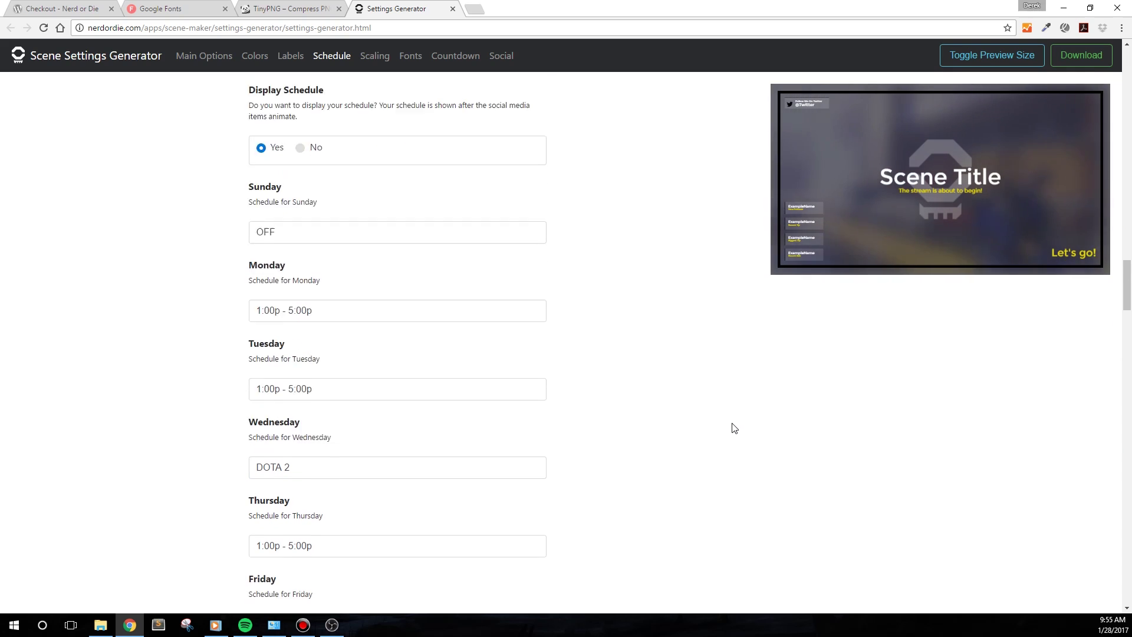
{"action": "left_click", "coordinate": [371, 57]}
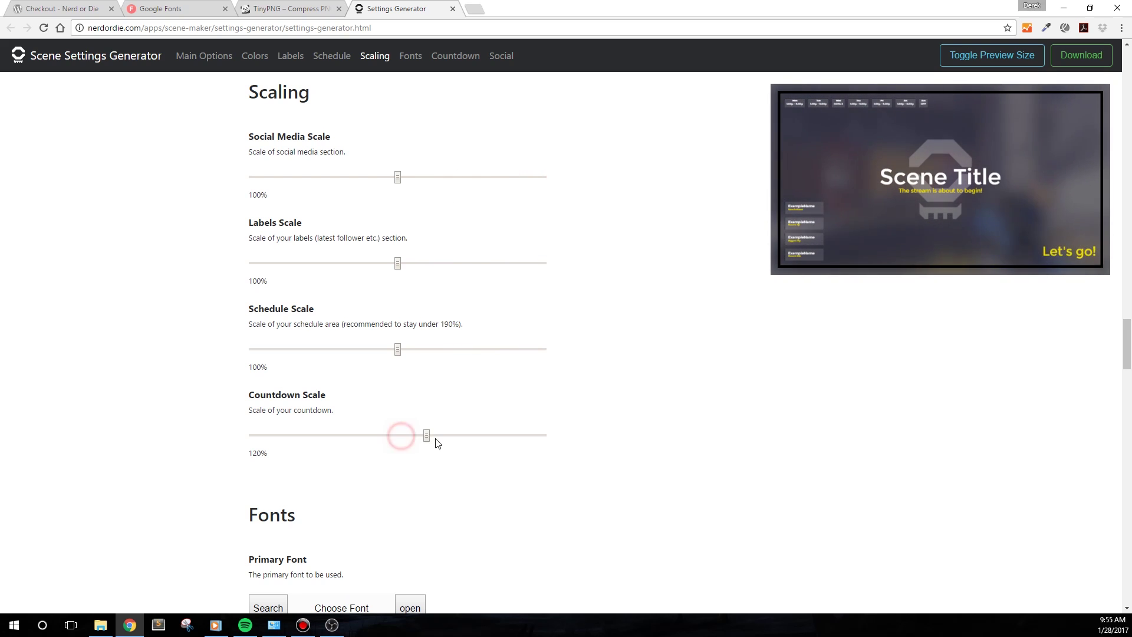
{"action": "scroll", "coordinate": [513, 425], "scroll_direction": "down", "scroll_amount": 6}
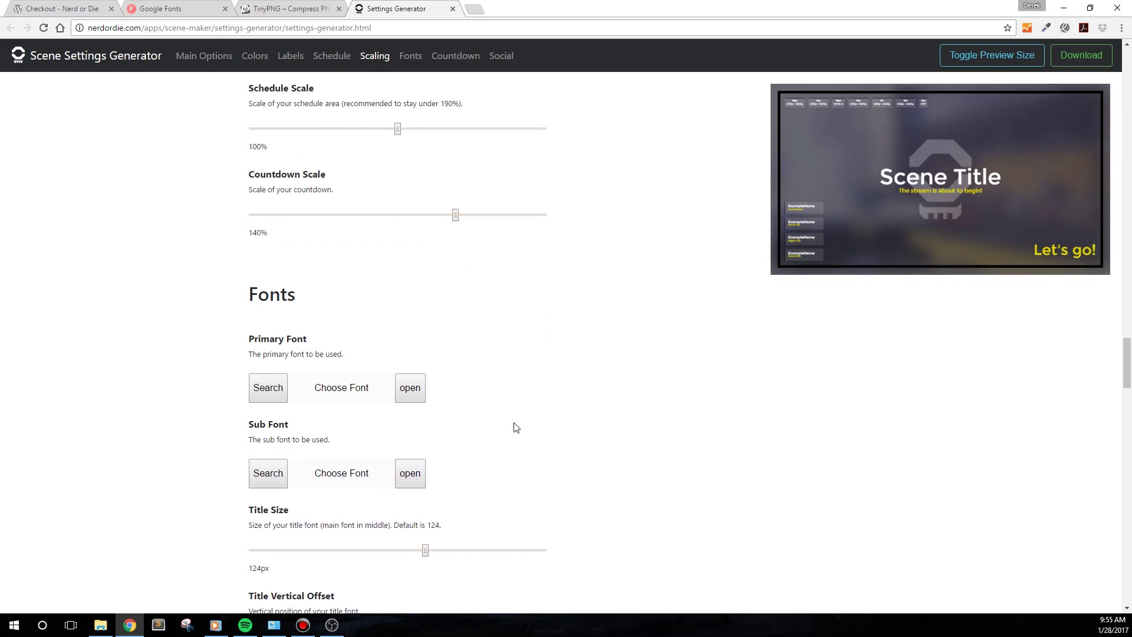
Step: Try Abril Fatface and Aclonica as the Primary Font
{"action": "scroll", "coordinate": [510, 416], "scroll_direction": "down", "scroll_amount": 1}
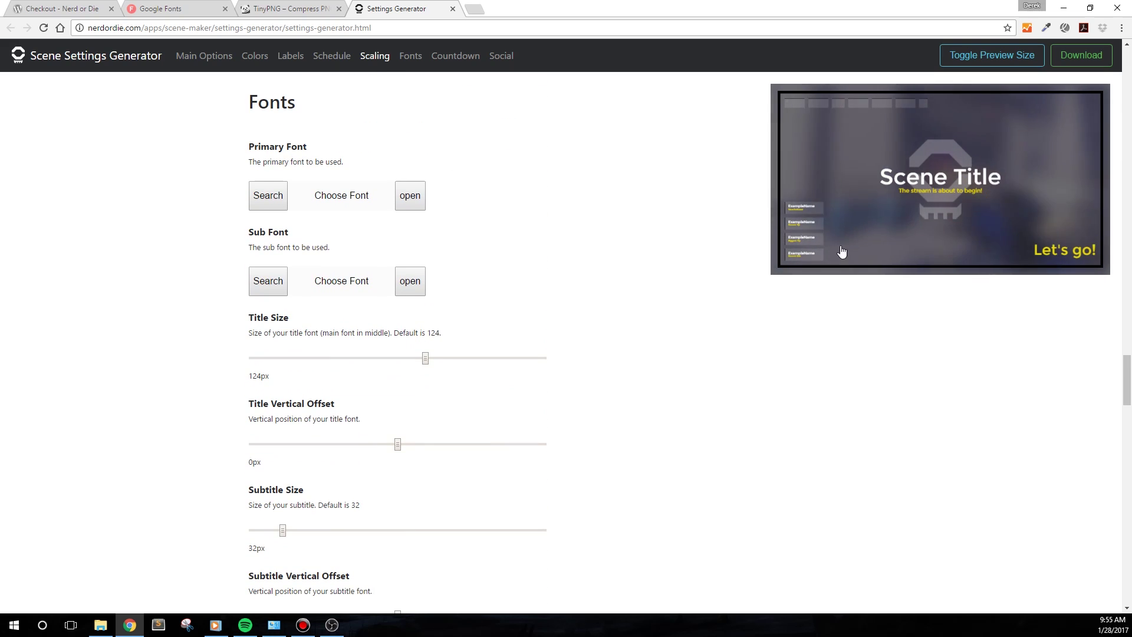
{"action": "left_click", "coordinate": [270, 198]}
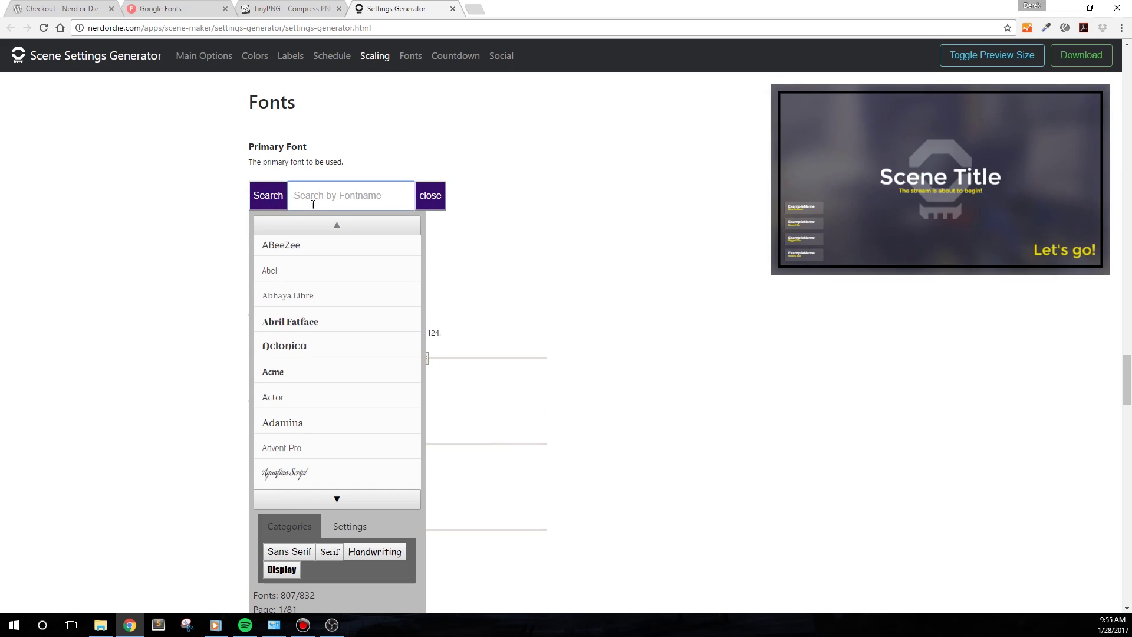
{"action": "left_click", "coordinate": [308, 327]}
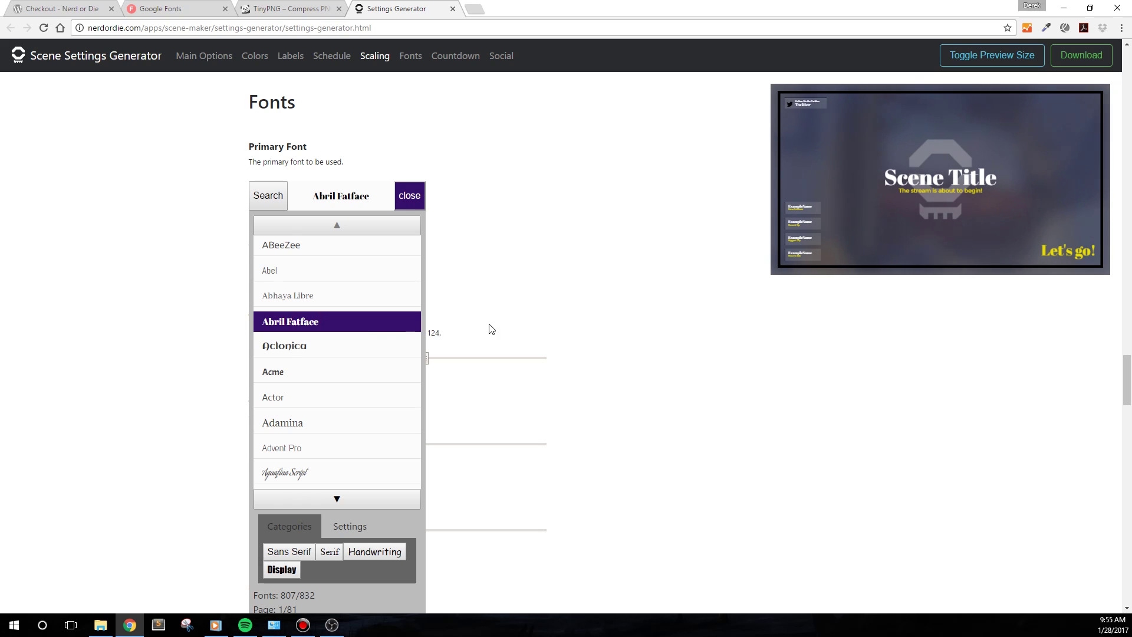
{"action": "left_click", "coordinate": [319, 348]}
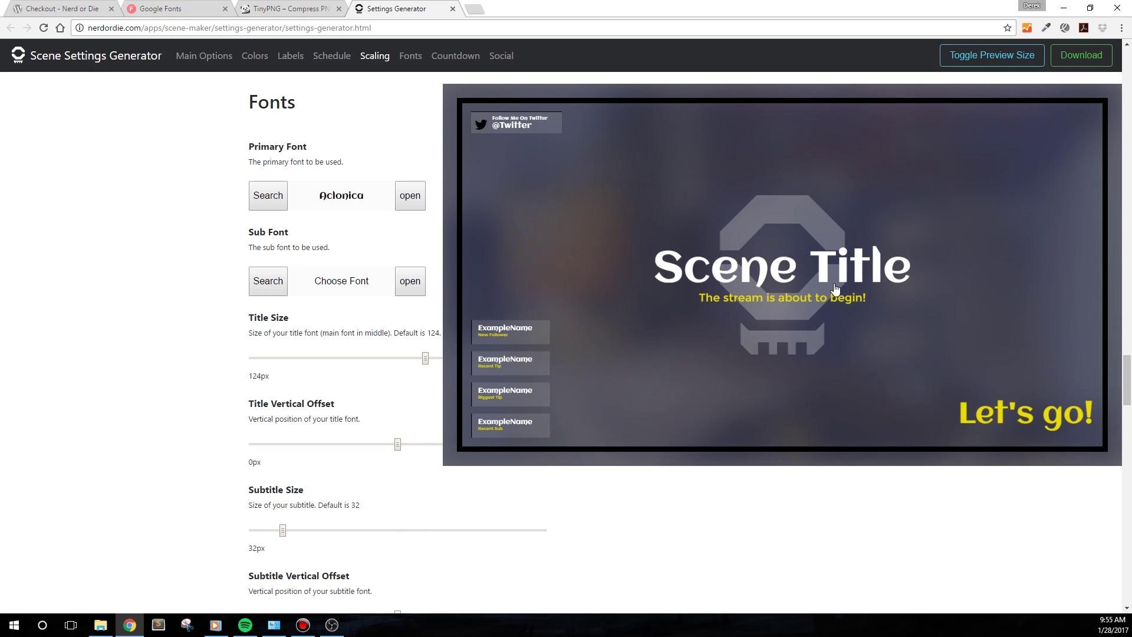
Step: Try Abril Fatface, Alfa Slab One and Amatic SC as the Primary Font
{"action": "left_click", "coordinate": [266, 194]}
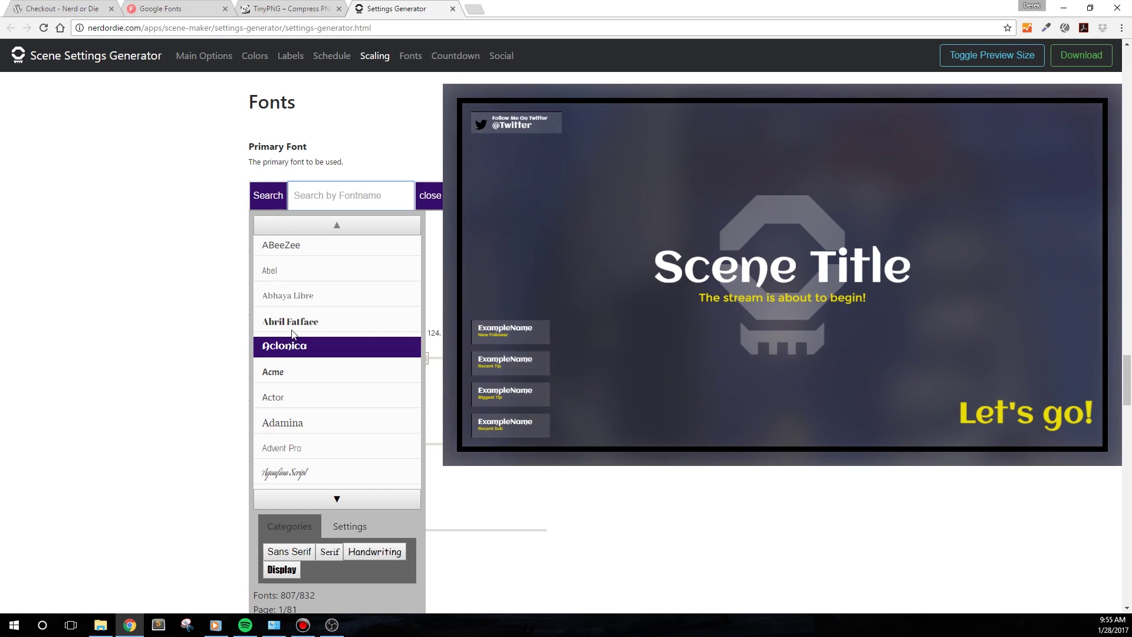
{"action": "left_click", "coordinate": [295, 328]}
{"action": "scroll", "coordinate": [296, 331], "scroll_direction": "down", "scroll_amount": 4}
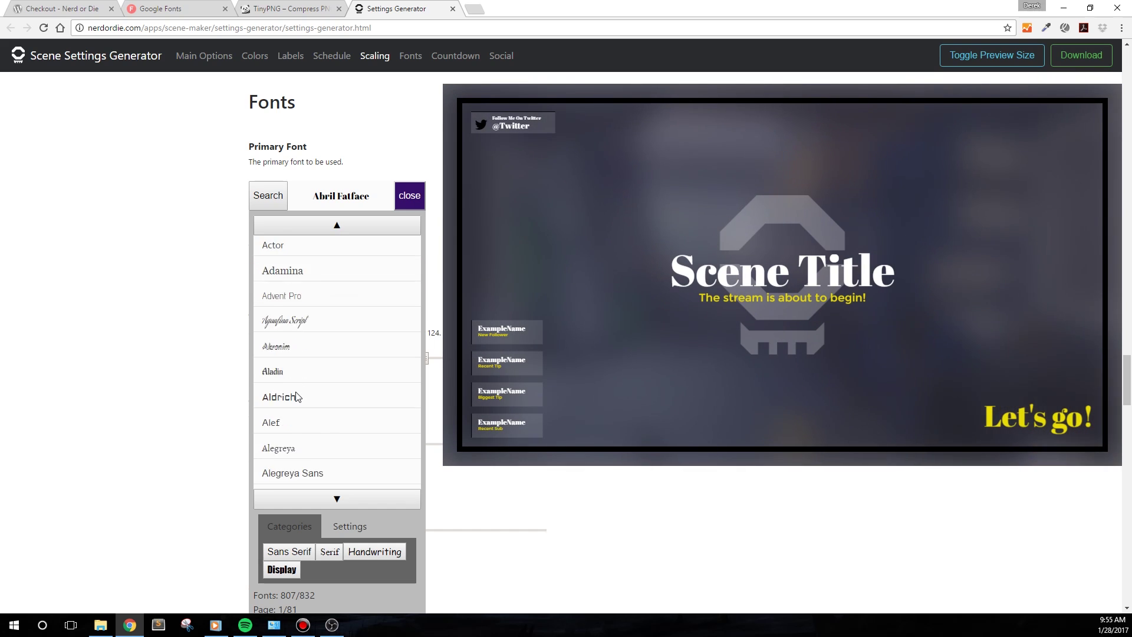
{"action": "scroll", "coordinate": [302, 415], "scroll_direction": "down", "scroll_amount": 1}
{"action": "left_click", "coordinate": [319, 399]}
{"action": "scroll", "coordinate": [319, 403], "scroll_direction": "down", "scroll_amount": 5}
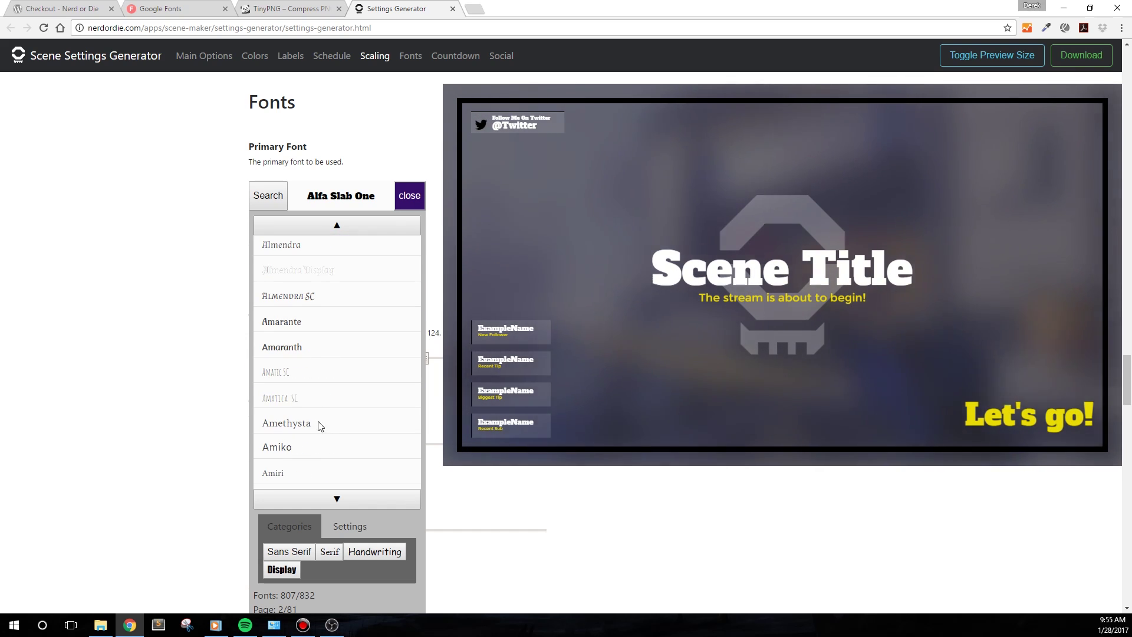
{"action": "left_click", "coordinate": [298, 371]}
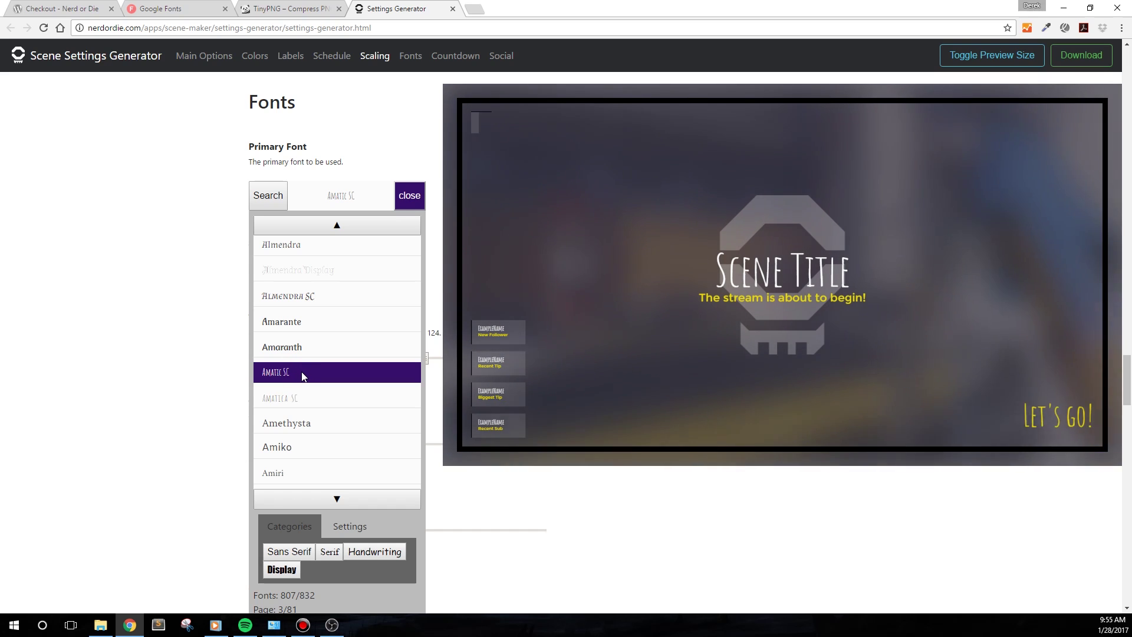
Step: Filter the Primary Font list by Sans Serif and by Serif, close the list and shrink the scene preview
{"action": "scroll", "coordinate": [315, 406], "scroll_direction": "down", "scroll_amount": 1}
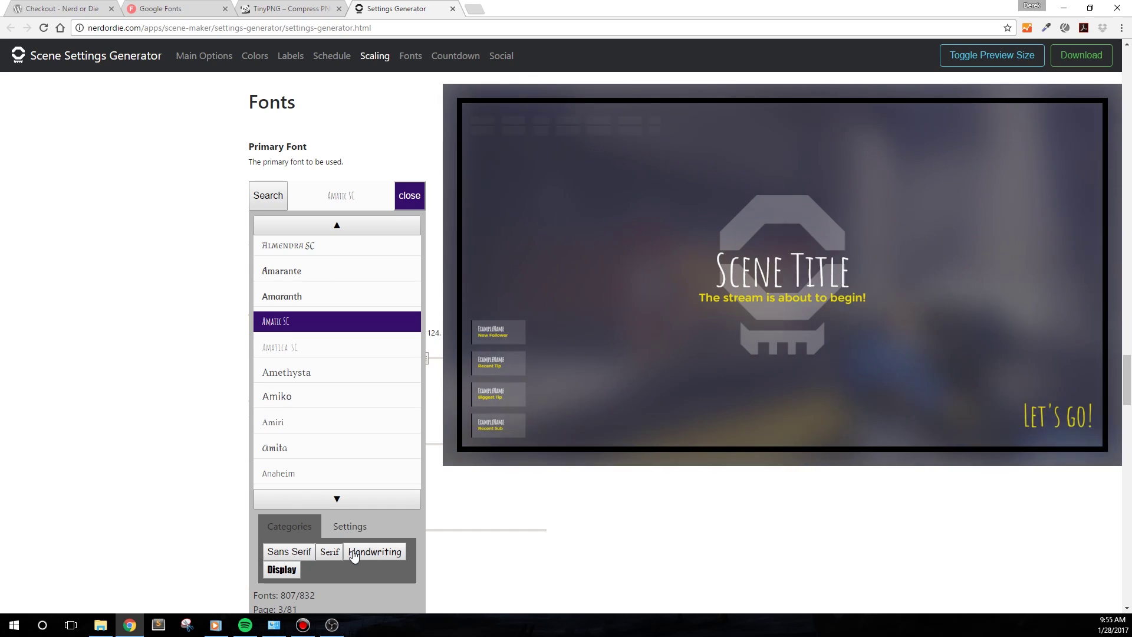
{"action": "left_click", "coordinate": [294, 552]}
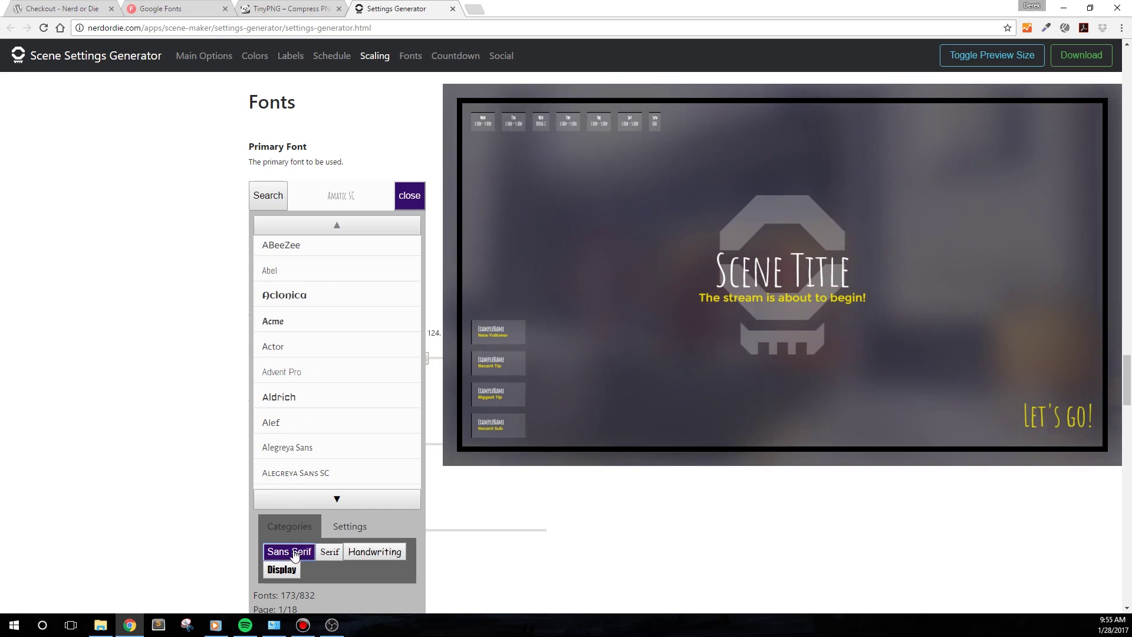
{"action": "left_click", "coordinate": [330, 553]}
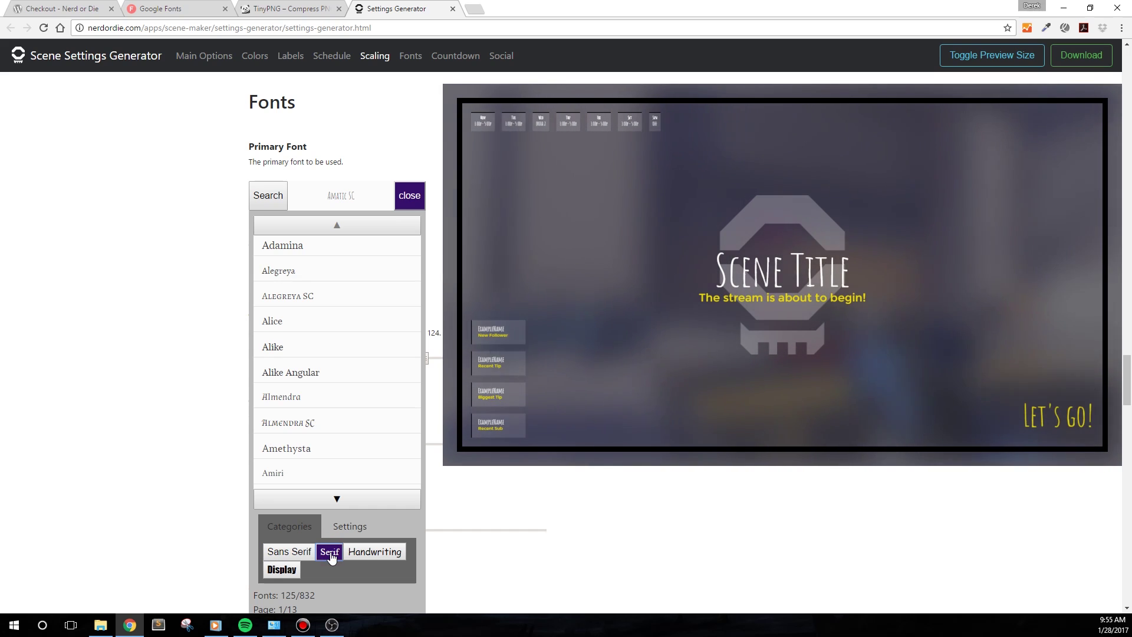
{"action": "left_click", "coordinate": [409, 195]}
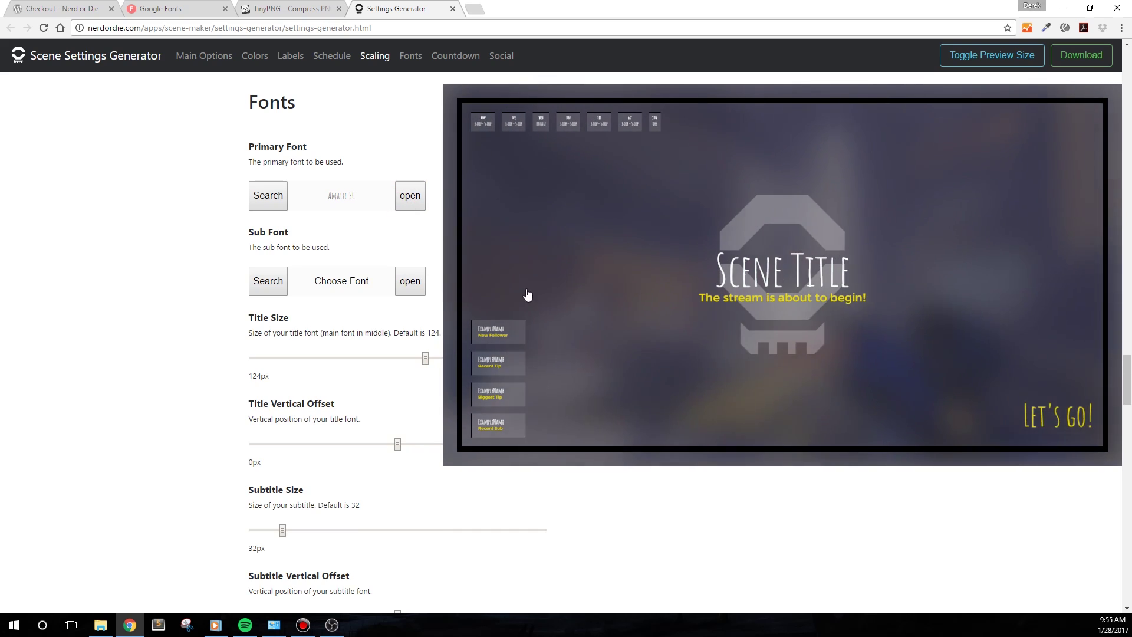
{"action": "left_click", "coordinate": [626, 269]}
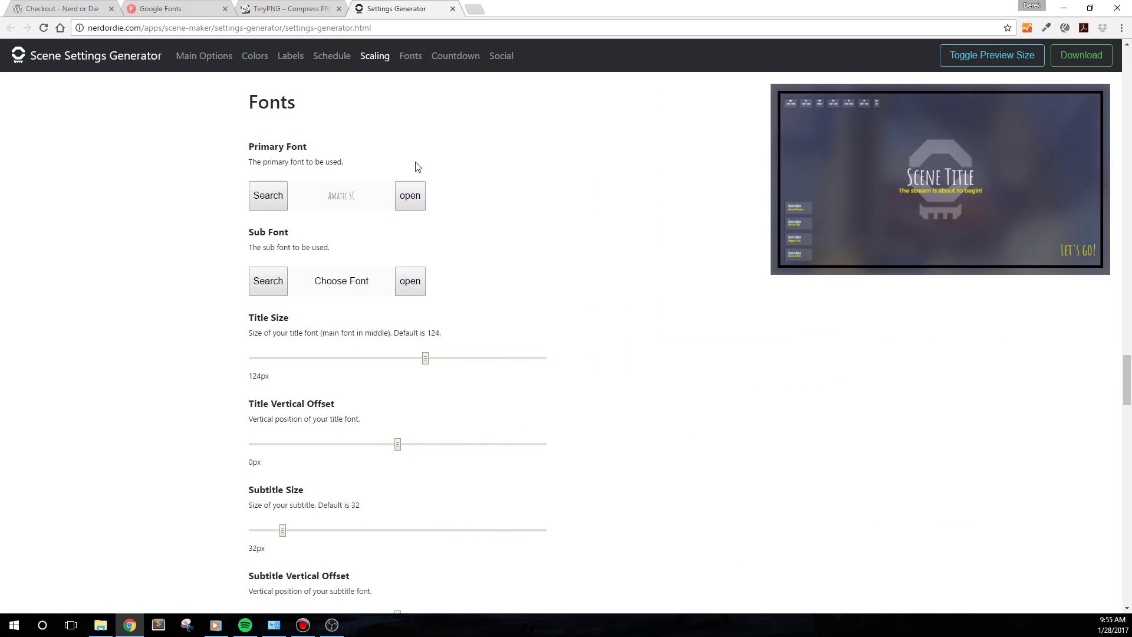
Step: Switch to Google Fonts, browse the font directory and limit it to the Serif and Sans Serif categories
{"action": "left_click", "coordinate": [181, 10]}
{"action": "left_click", "coordinate": [197, 30]}
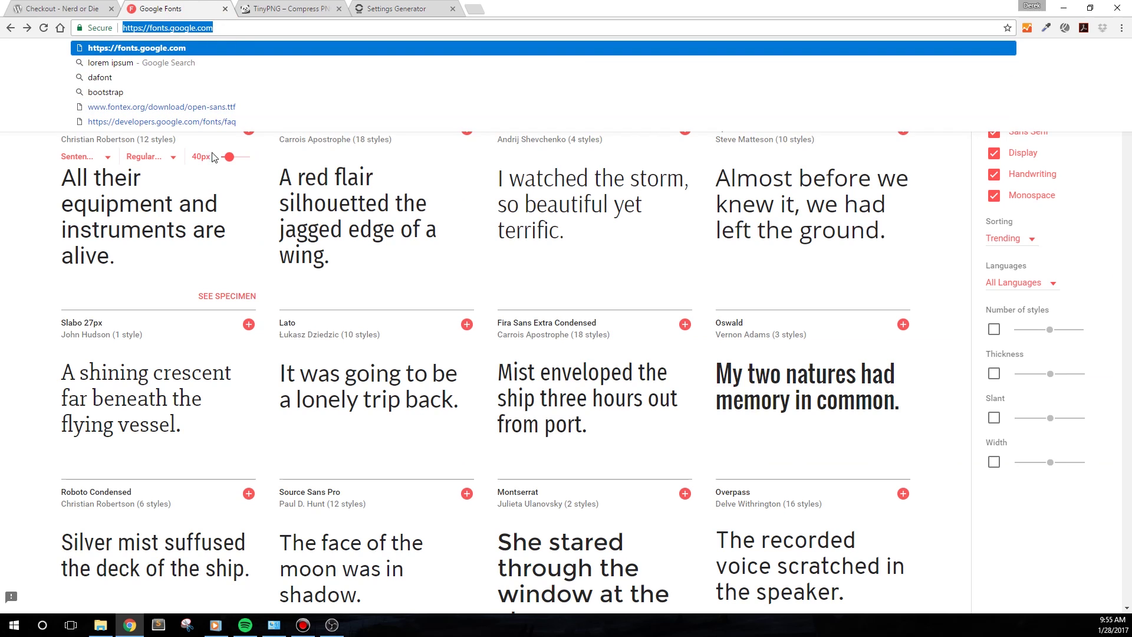
{"action": "left_click", "coordinate": [17, 253]}
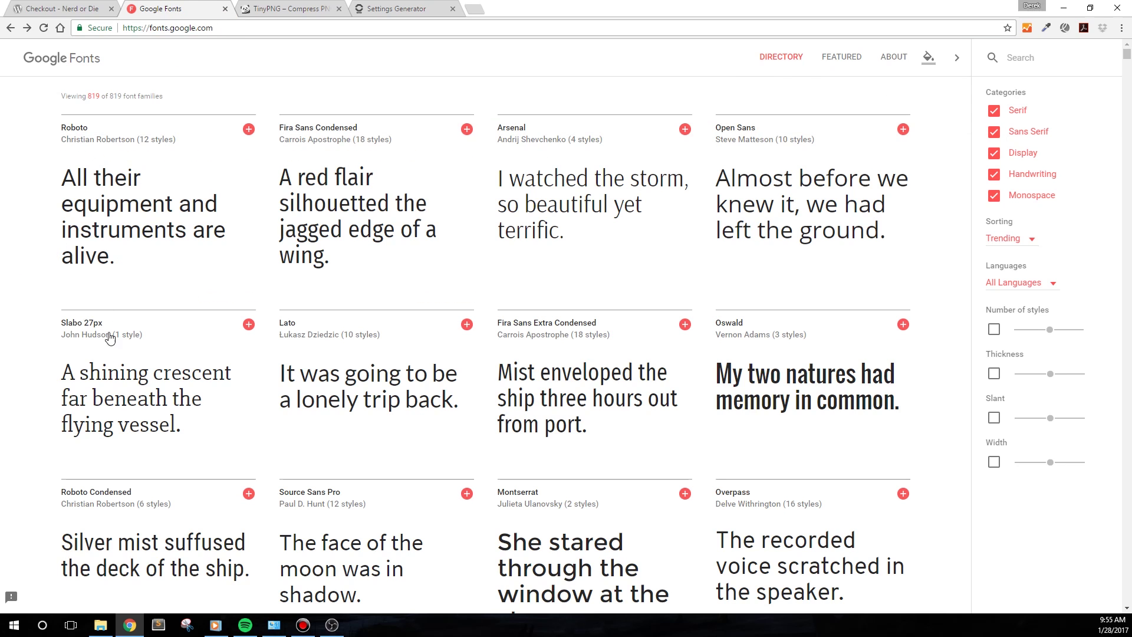
{"action": "scroll", "coordinate": [435, 386], "scroll_direction": "down", "scroll_amount": 8}
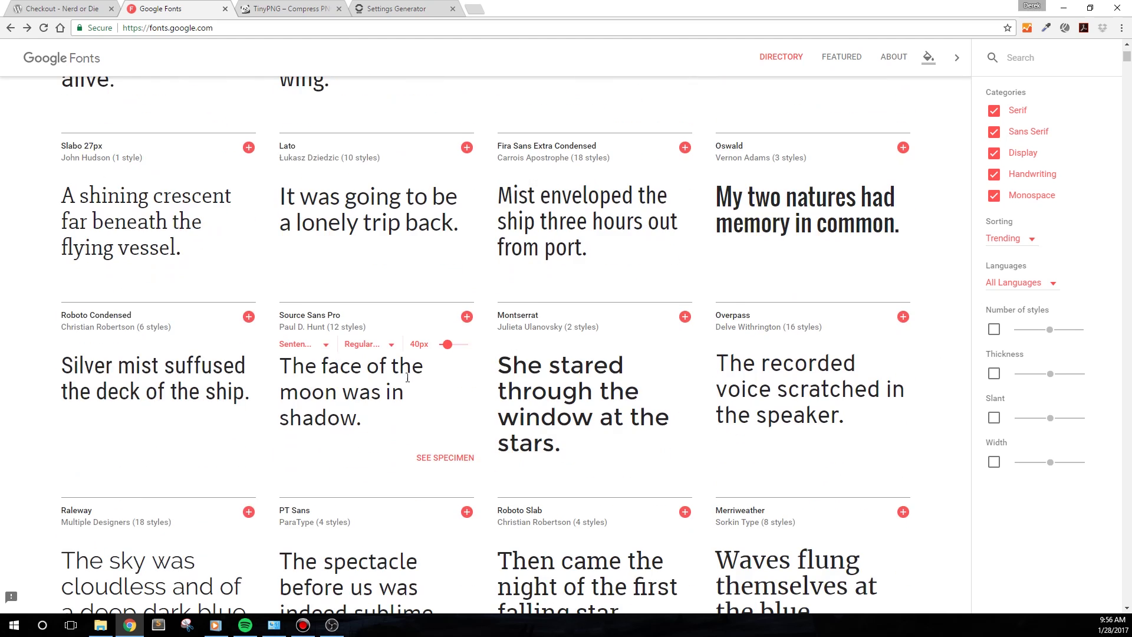
{"action": "scroll", "coordinate": [433, 385], "scroll_direction": "down", "scroll_amount": 2}
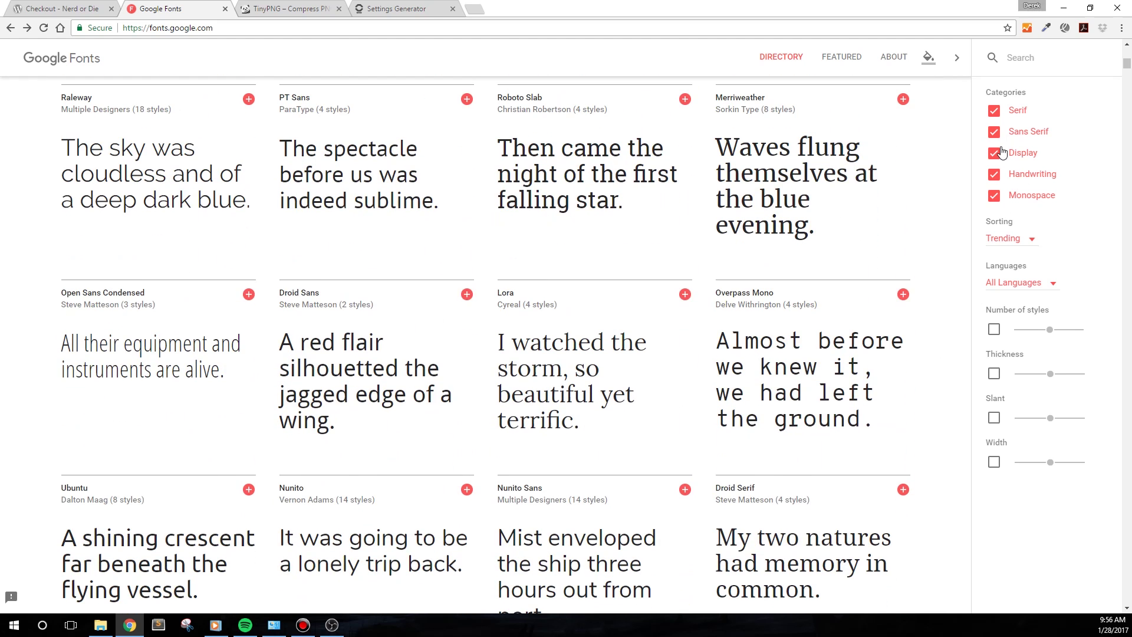
{"action": "left_click", "coordinate": [1002, 153]}
{"action": "left_click", "coordinate": [999, 174]}
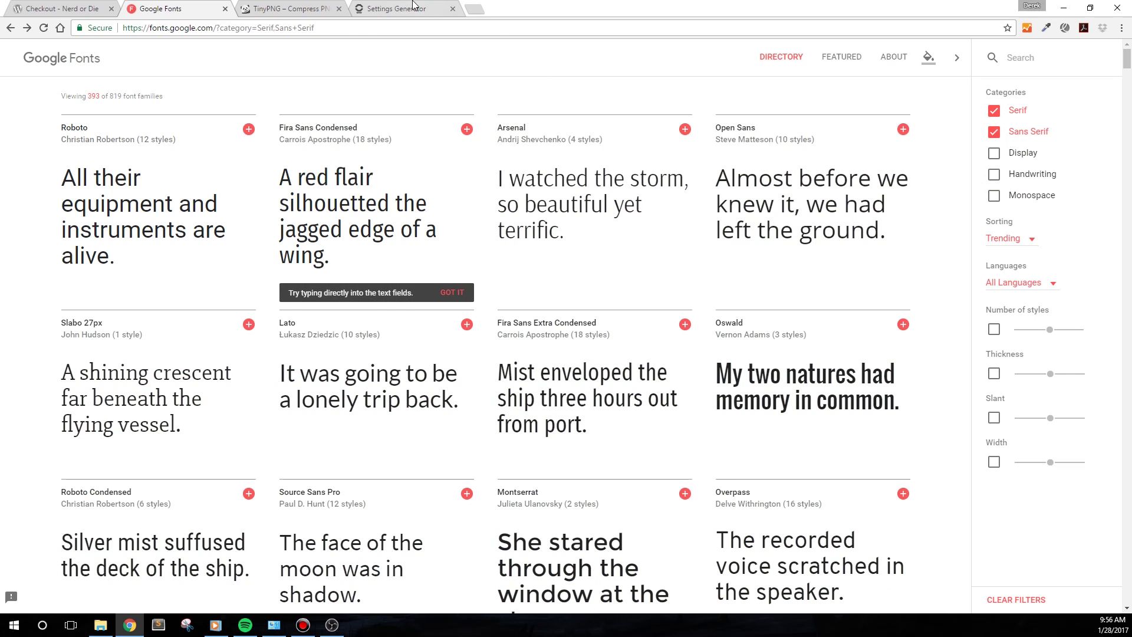
Step: Return to the Scene Settings Generator, search for Oswald as the Primary Font, apply it and enlarge the scene preview
{"action": "left_click", "coordinate": [397, 9]}
{"action": "left_click", "coordinate": [277, 201]}
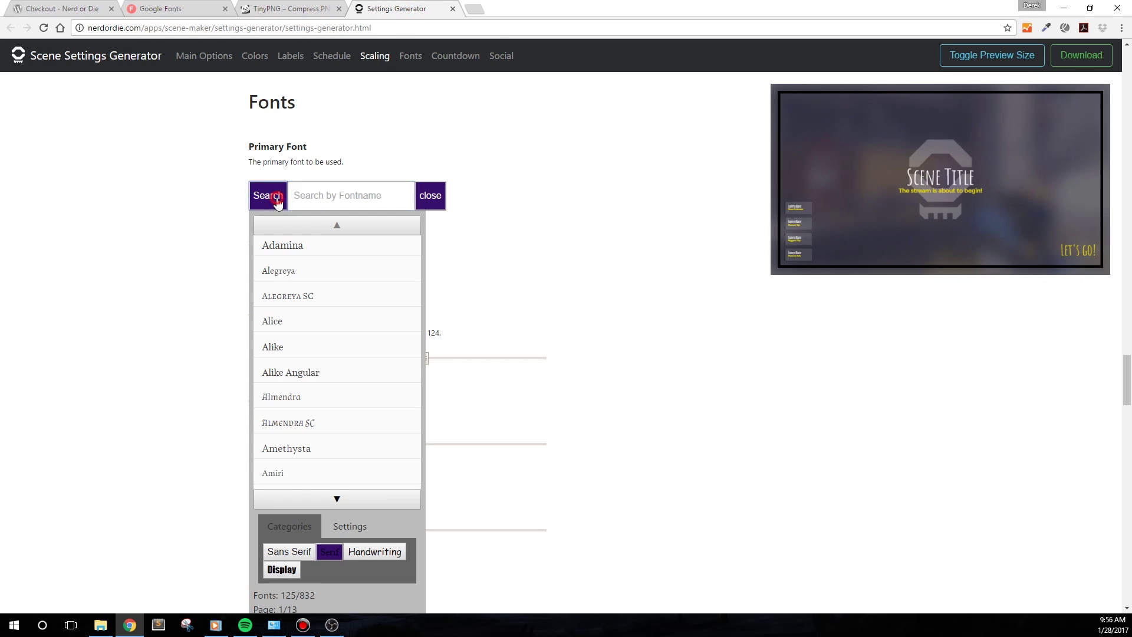
{"action": "left_click", "coordinate": [361, 196]}
{"action": "type", "text": "Oswal"}
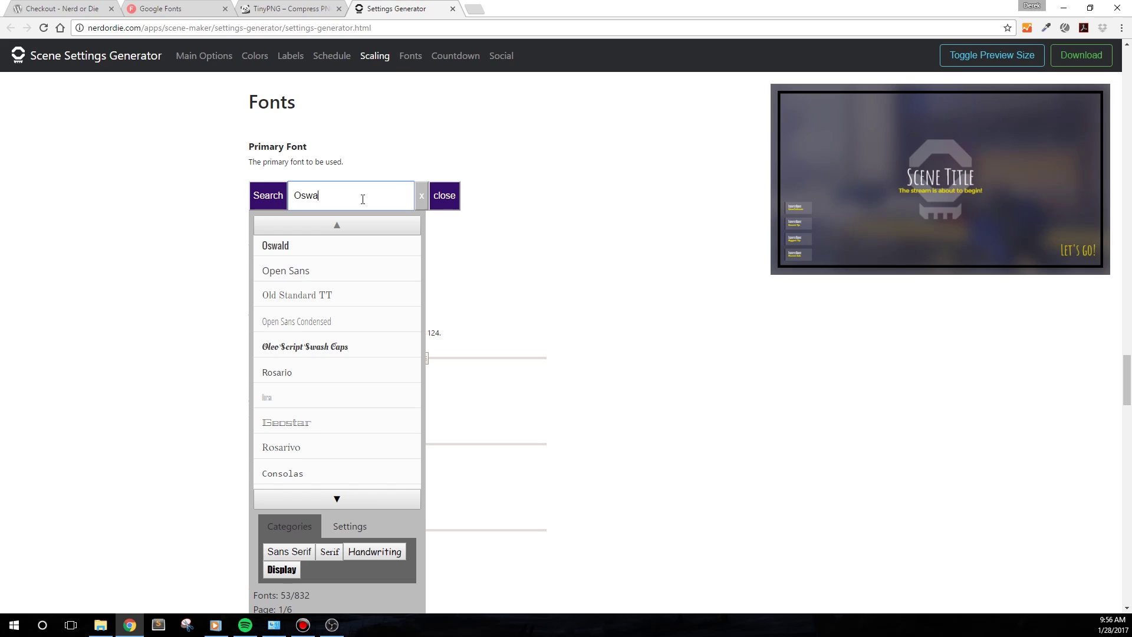
{"action": "left_click", "coordinate": [362, 243]}
{"action": "left_click", "coordinate": [902, 216]}
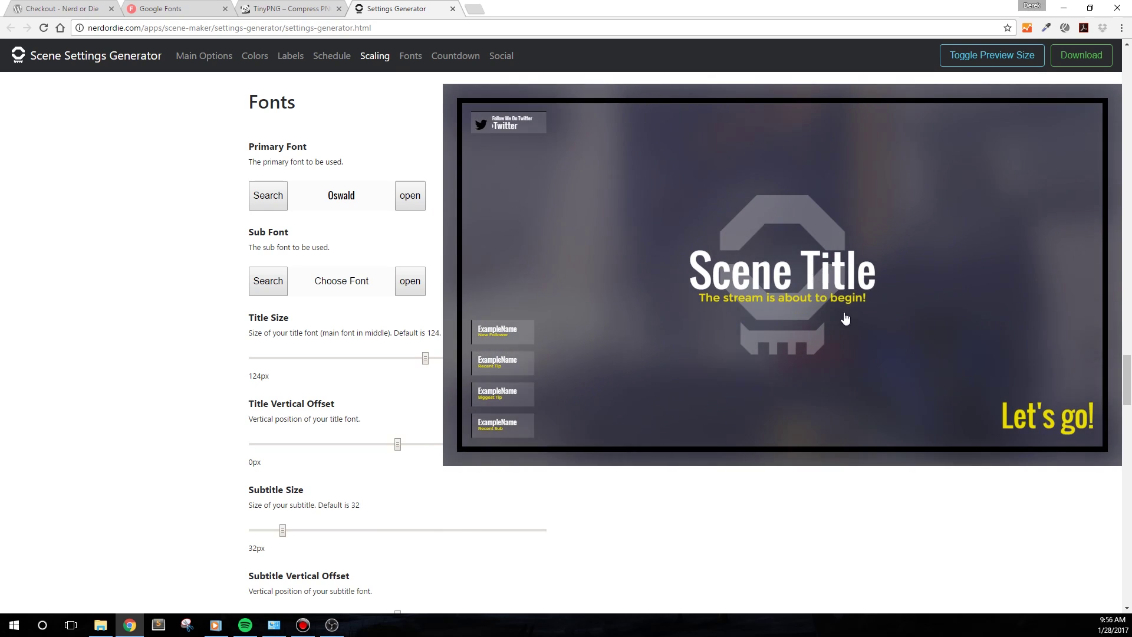
Step: Set the Sub Font to Oswald and shrink the scene preview
{"action": "left_click", "coordinate": [268, 285]}
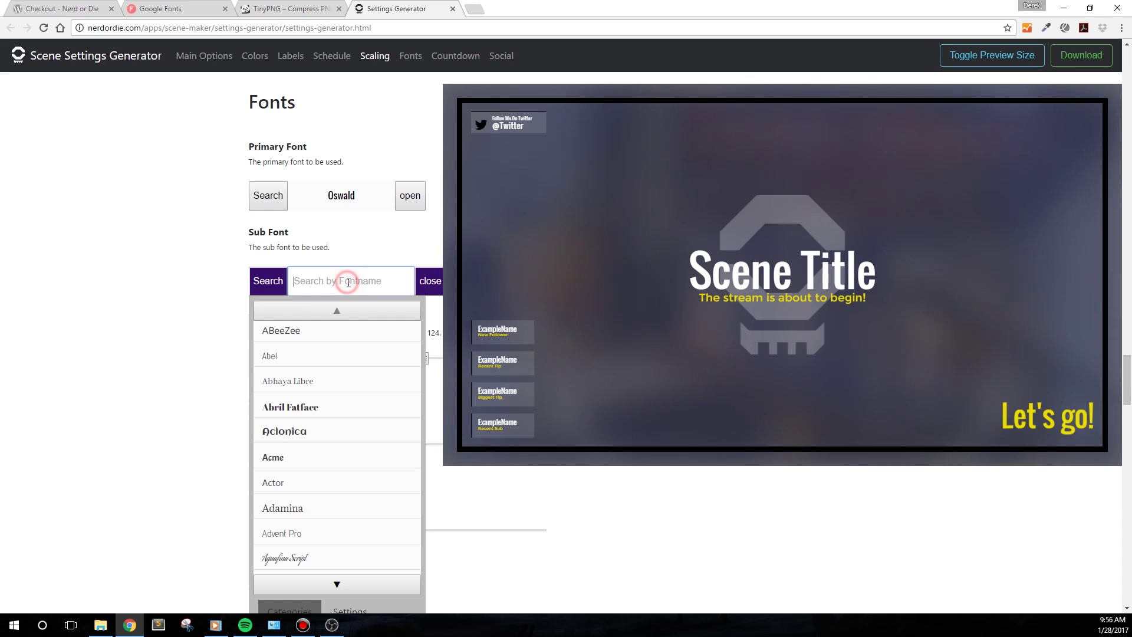
{"action": "type", "text": "Oswald"}
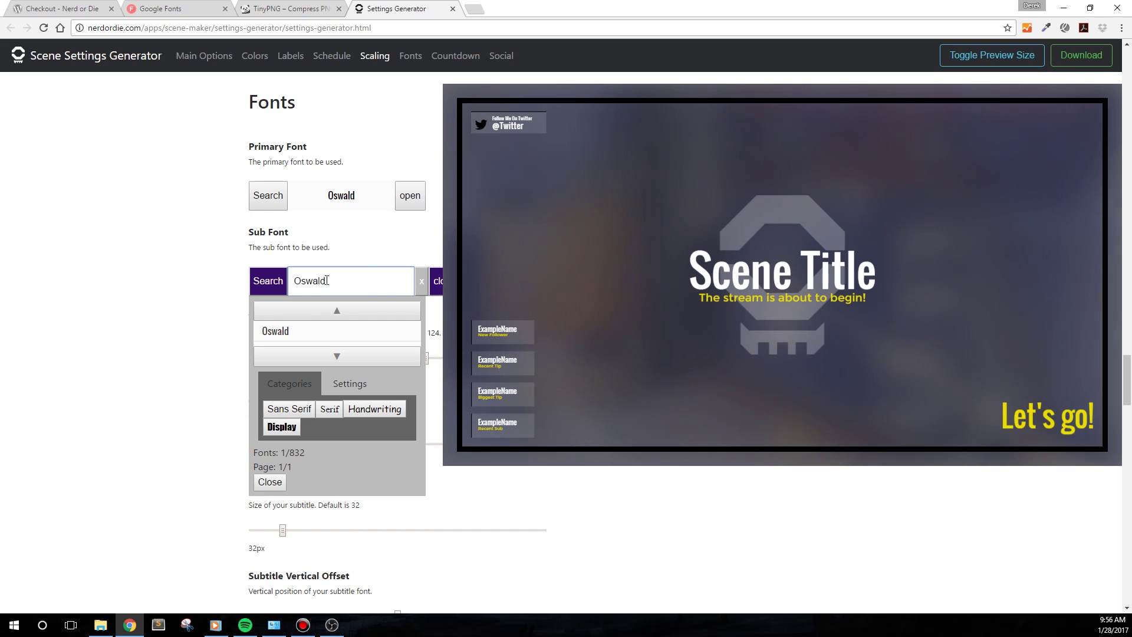
{"action": "left_click", "coordinate": [304, 334]}
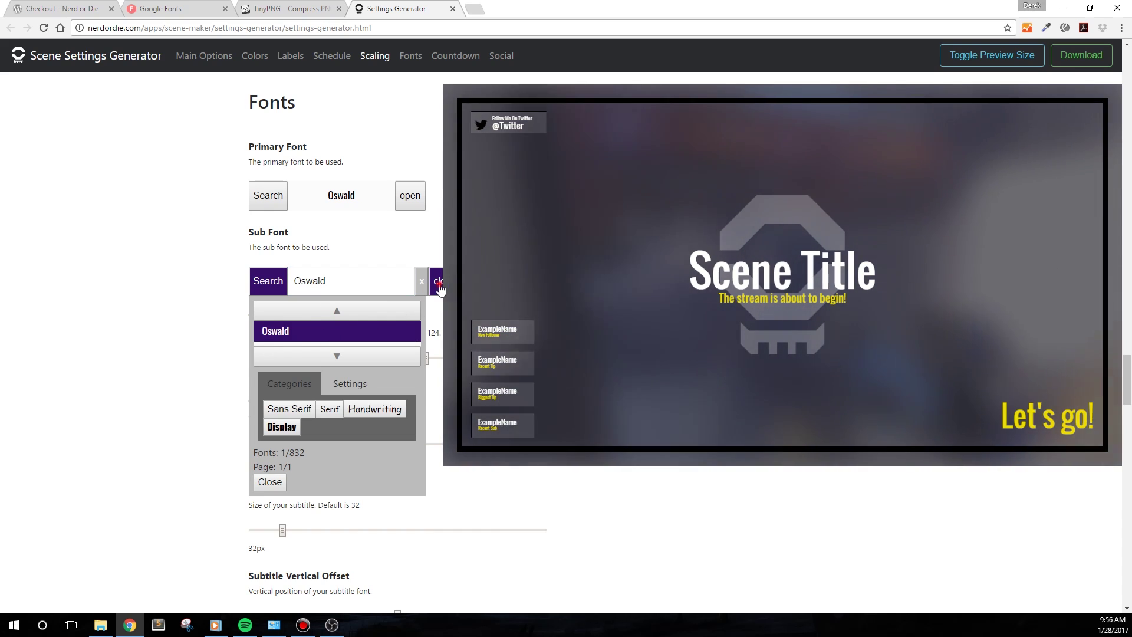
{"action": "left_click", "coordinate": [437, 284]}
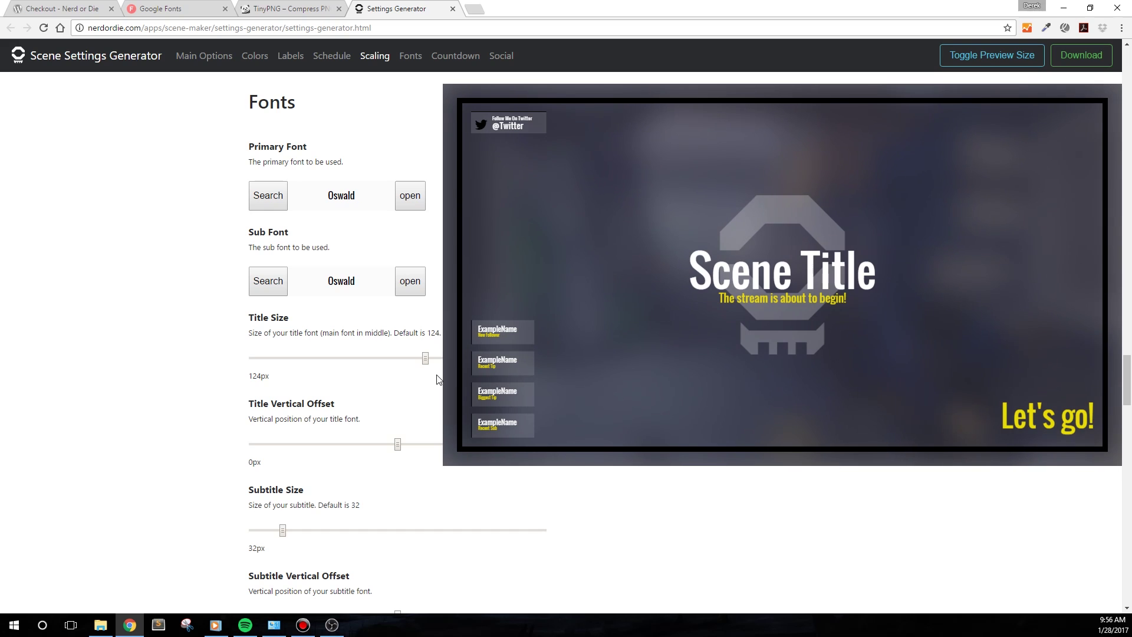
{"action": "left_click", "coordinate": [547, 366]}
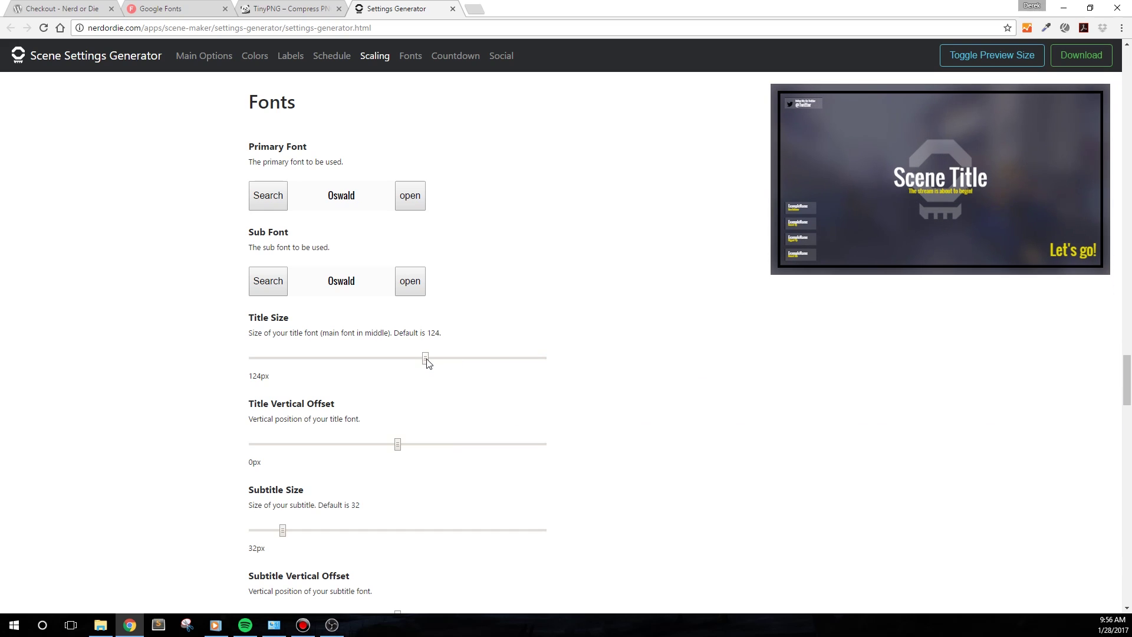
Step: Set the Title Size to 107px and the Title Vertical Offset to -1px, and enlarge the scene preview
{"action": "left_click_drag", "start_coordinate": [542, 358], "coordinate": [401, 368]}
{"action": "mouse_move", "coordinate": [397, 444]}
{"action": "left_mouse_down"}
{"action": "mouse_move", "coordinate": [588, 435]}
{"action": "mouse_move", "coordinate": [222, 447]}
{"action": "mouse_move", "coordinate": [397, 453]}
{"action": "left_mouse_up"}
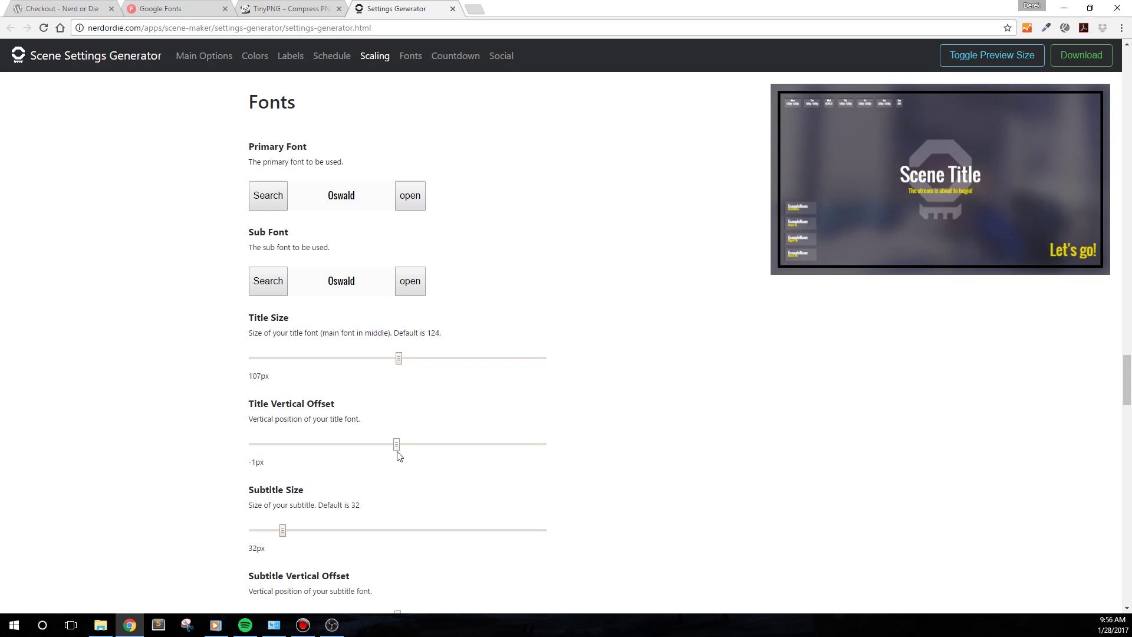
{"action": "left_click", "coordinate": [834, 221]}
Step: Set the Label Name Vertical Offset to 19px and the Label Header Vertical Offset to -20px to place headers above names
{"action": "scroll", "coordinate": [283, 442], "scroll_direction": "down", "scroll_amount": 6}
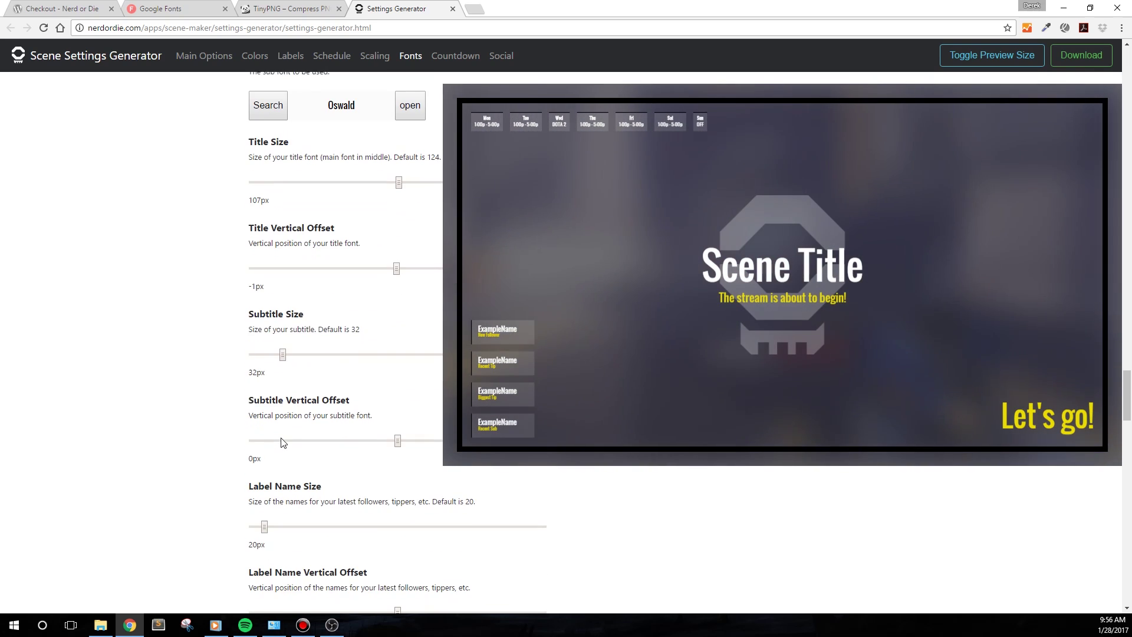
{"action": "scroll", "coordinate": [283, 373], "scroll_direction": "down", "scroll_amount": 1}
{"action": "left_click_drag", "start_coordinate": [397, 379], "coordinate": [417, 399]}
{"action": "left_click_drag", "start_coordinate": [396, 548], "coordinate": [384, 550]}
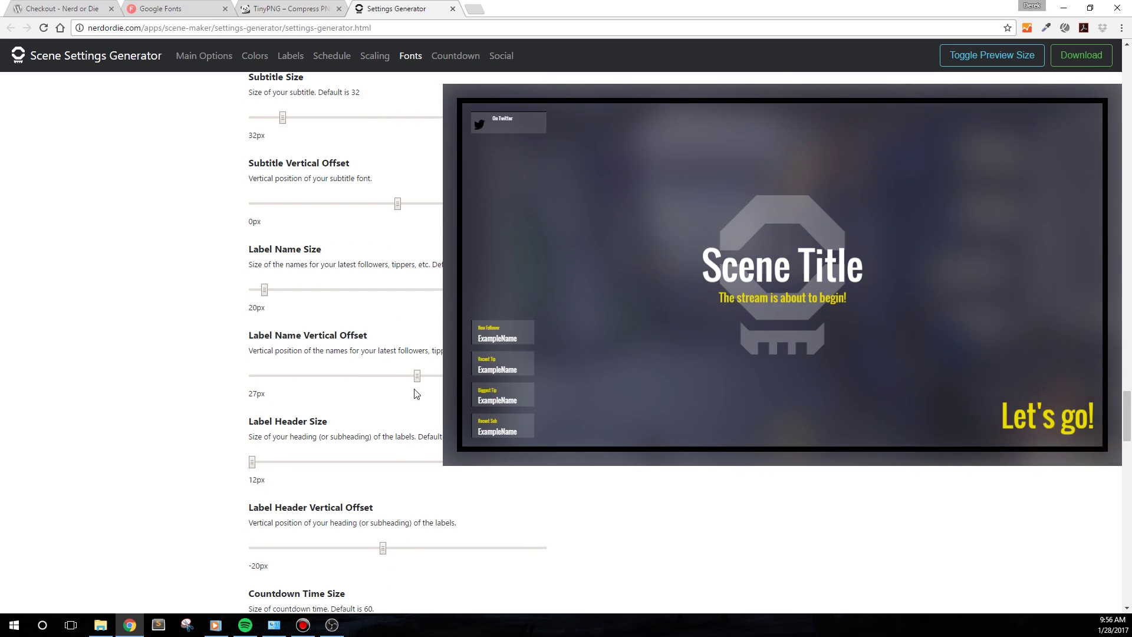
{"action": "left_click_drag", "start_coordinate": [417, 380], "coordinate": [415, 382]}
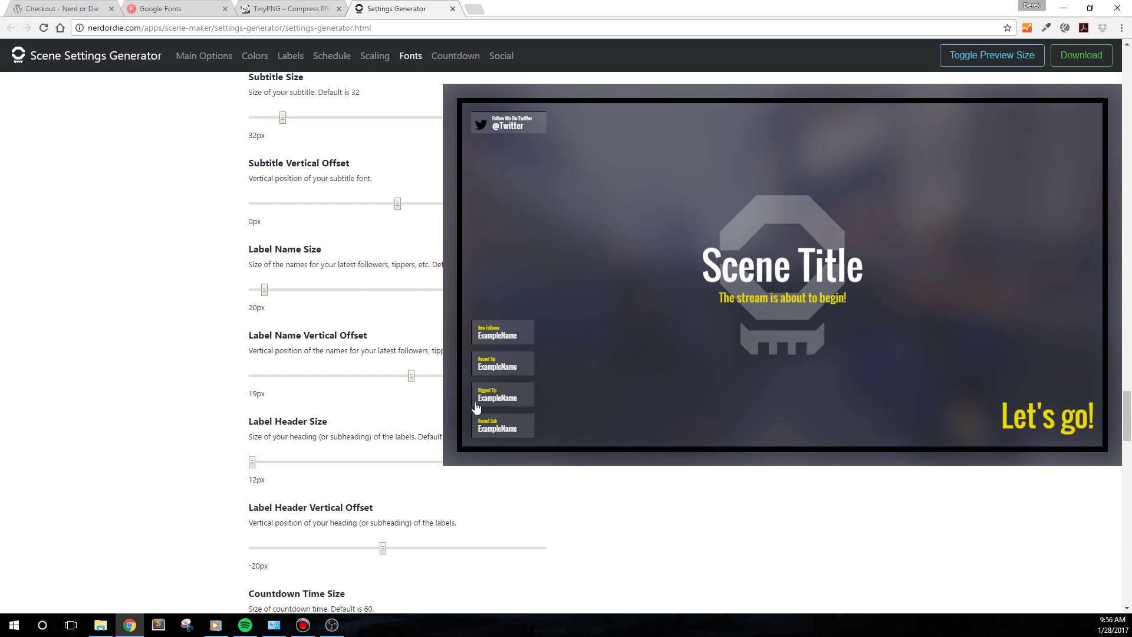
{"action": "left_click", "coordinate": [561, 372]}
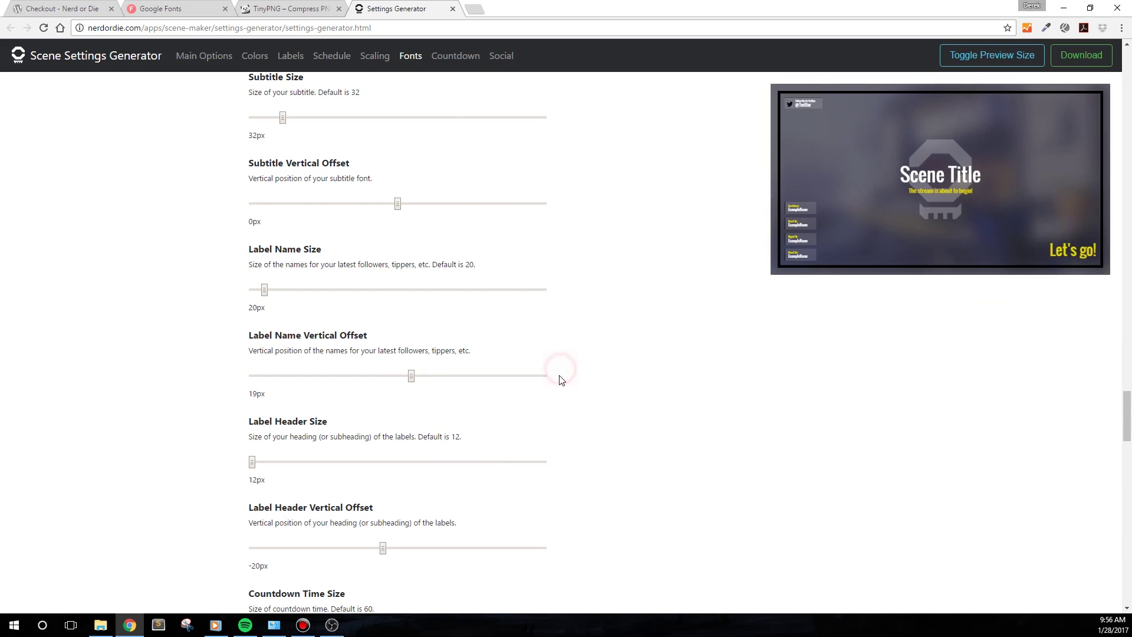
Step: Set the Countdown Time to 10 minutes in the Countdown settings
{"action": "scroll", "coordinate": [540, 429], "scroll_direction": "down", "scroll_amount": 1}
{"action": "scroll", "coordinate": [541, 429], "scroll_direction": "down", "scroll_amount": 5}
{"action": "scroll", "coordinate": [521, 425], "scroll_direction": "down", "scroll_amount": 10}
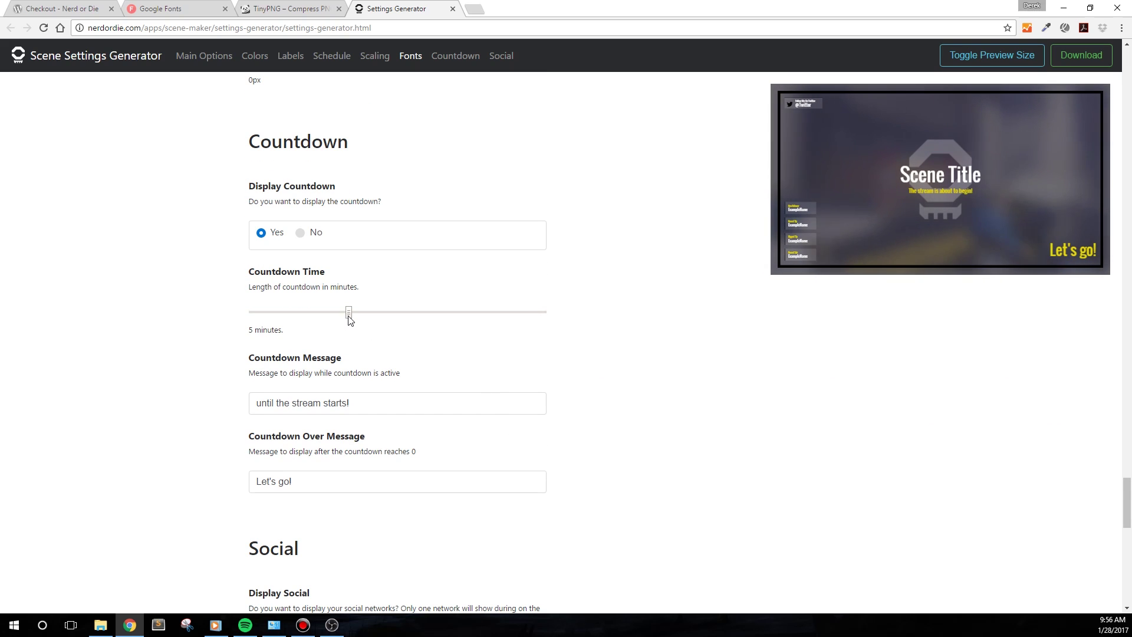
{"action": "left_click_drag", "start_coordinate": [434, 325], "coordinate": [572, 329]}
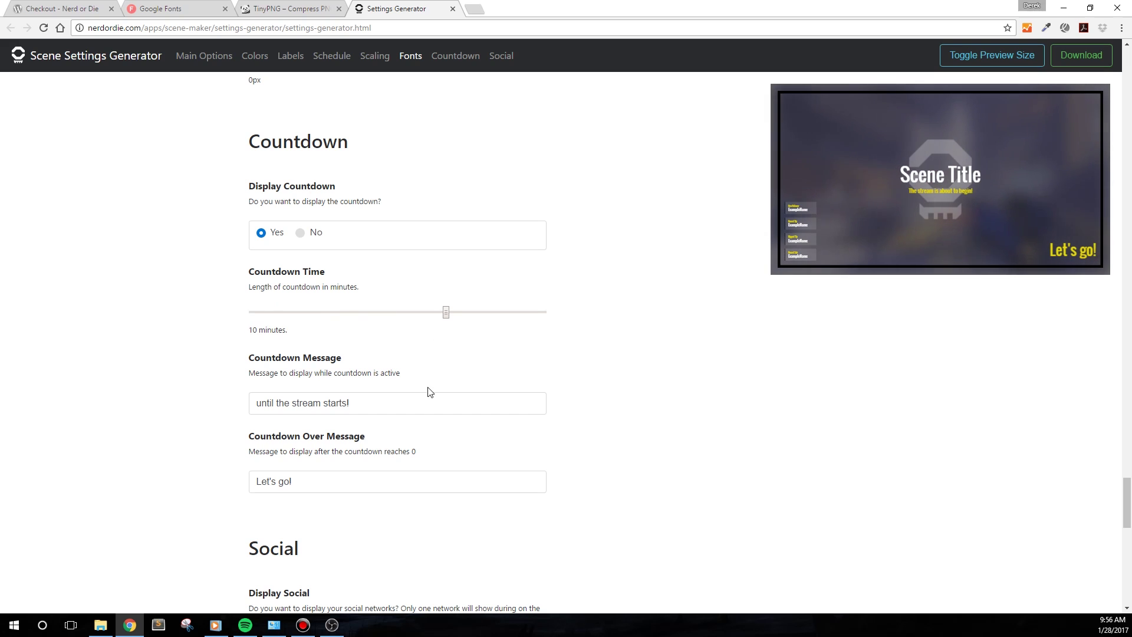
Step: Set the Countdown Message to "Active message" and the Countdown Over Message to "Ending message"
{"action": "left_click_drag", "start_coordinate": [400, 401], "coordinate": [167, 394]}
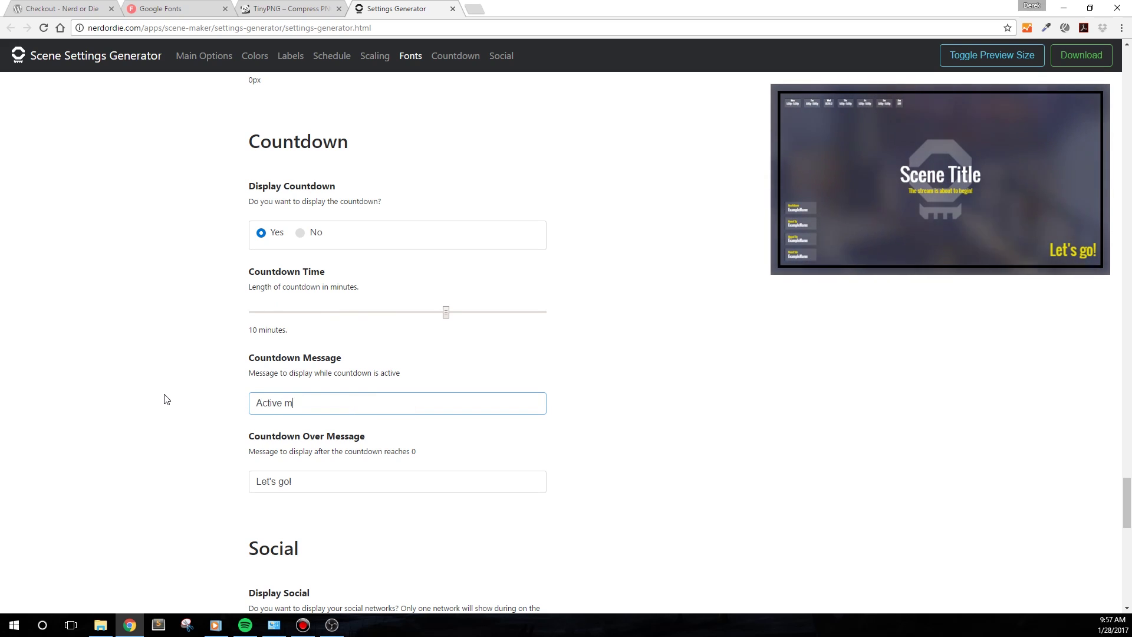
{"action": "type", "text": "Active message"}
{"action": "key", "text": "Tab"}
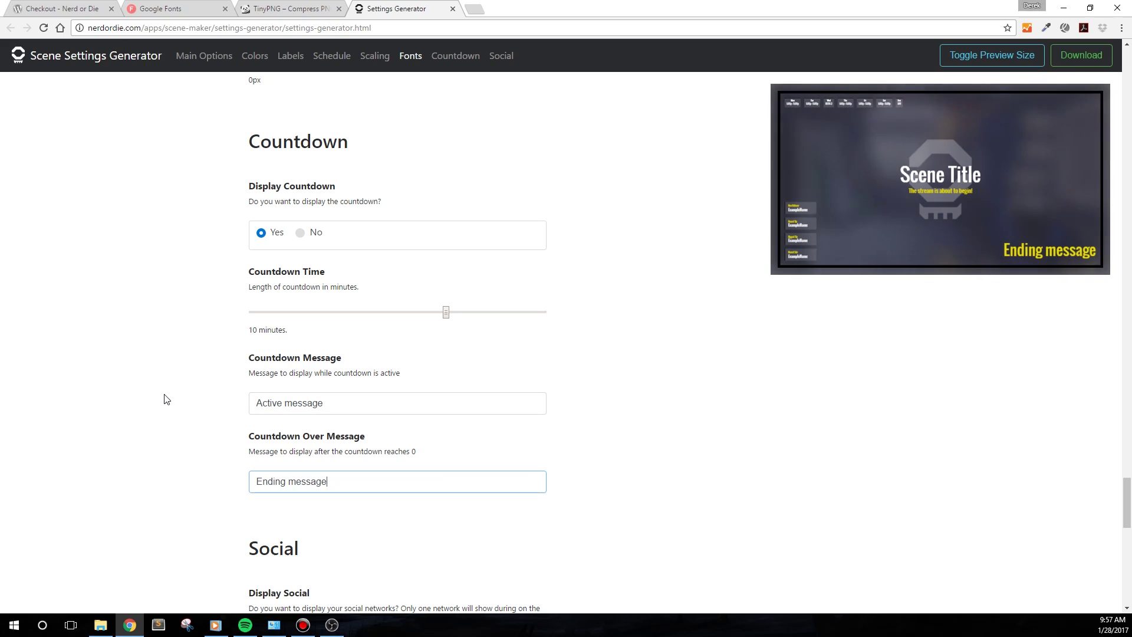
Step: Go to the Social settings, enlarge the scene preview and change the Twitter Header to "Follow Me On Twitter!"
{"action": "scroll", "coordinate": [669, 497], "scroll_direction": "down", "scroll_amount": 6}
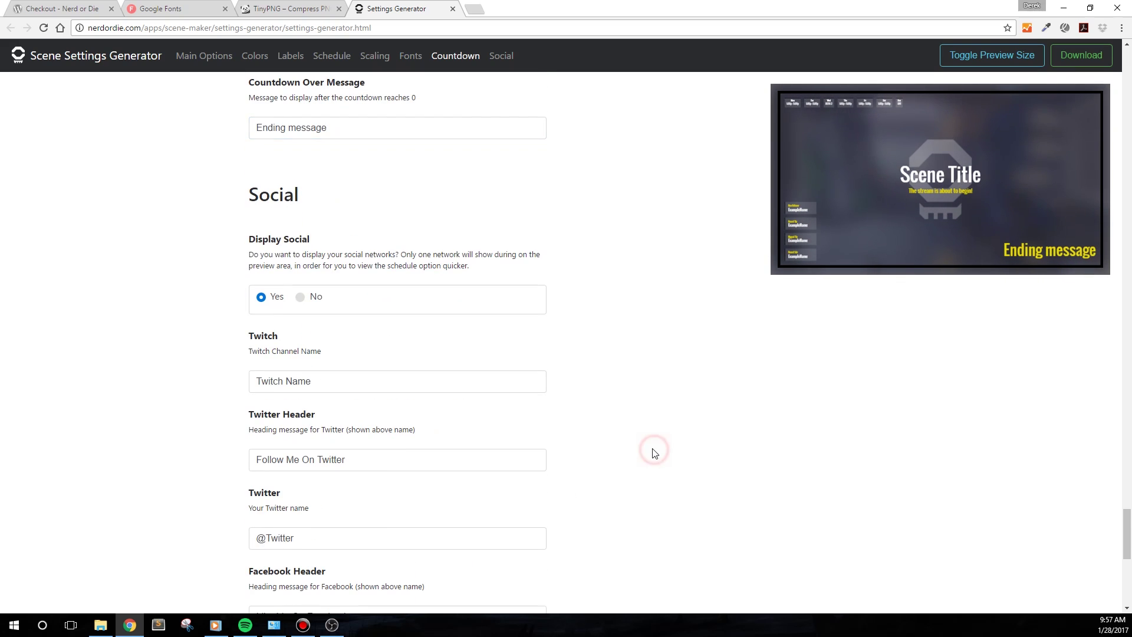
{"action": "scroll", "coordinate": [655, 451], "scroll_direction": "down", "scroll_amount": 2}
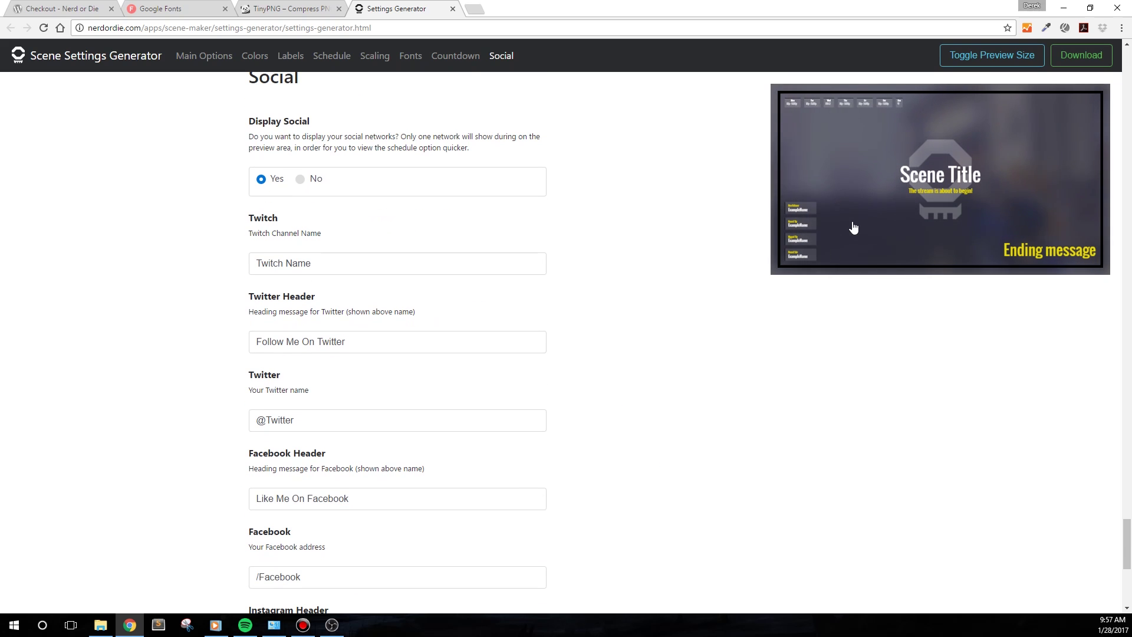
{"action": "left_click", "coordinate": [852, 227]}
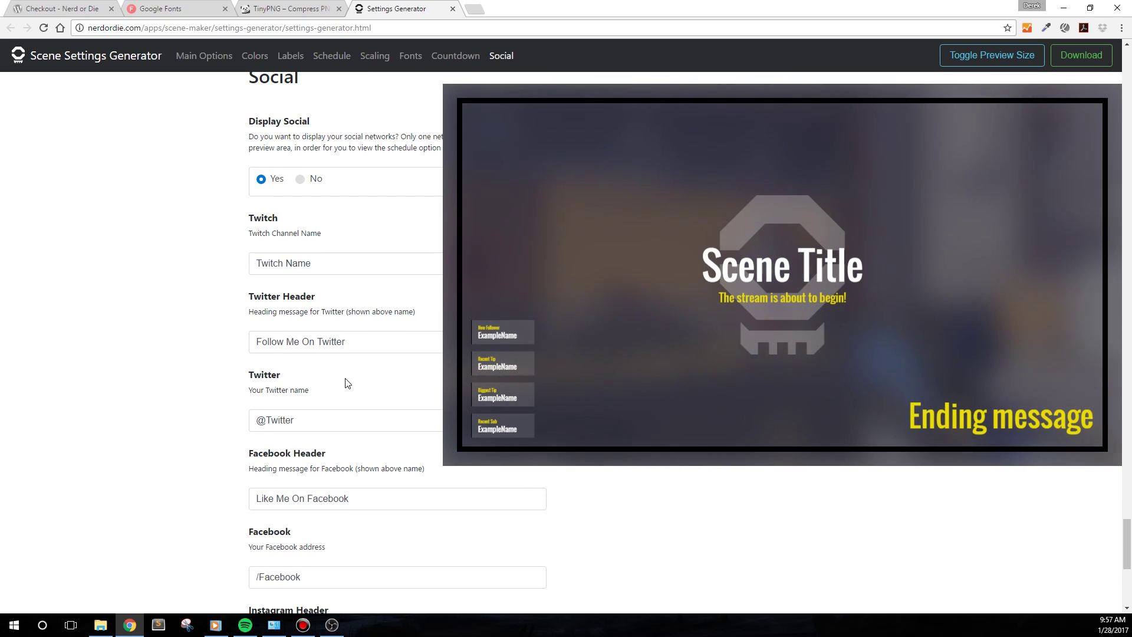
{"action": "left_click", "coordinate": [358, 341]}
{"action": "type", "text": "!"}
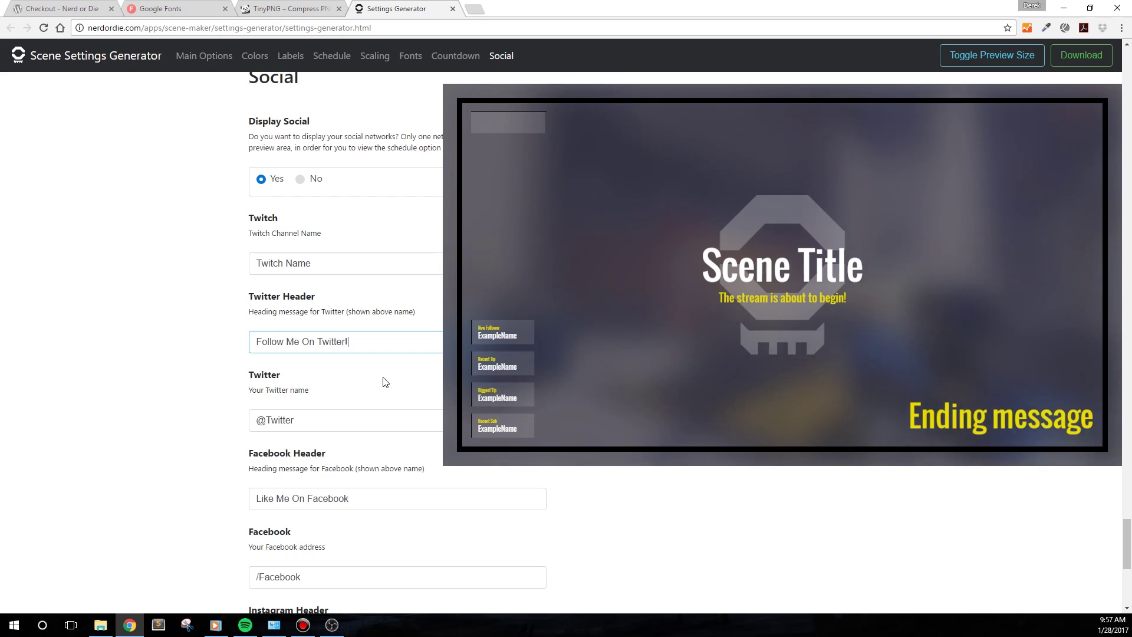
{"action": "type", "text": "!!!!!!!!!"}
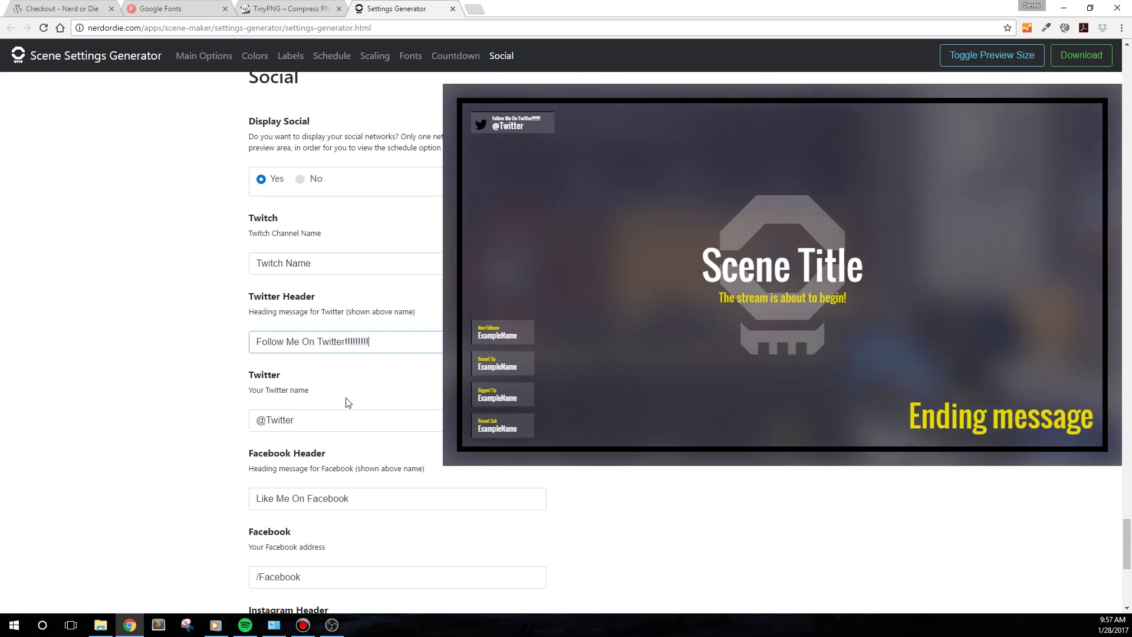
{"action": "double_click", "coordinate": [271, 419]}
{"action": "type", "text": "Ne"}
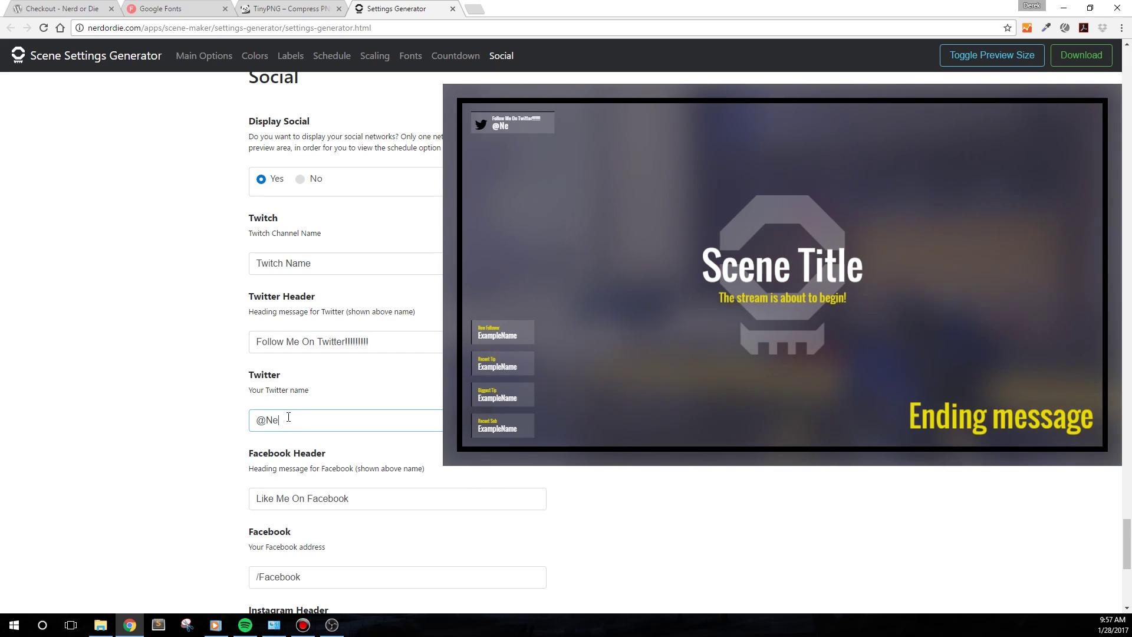
{"action": "type", "text": "rdsPwn"}
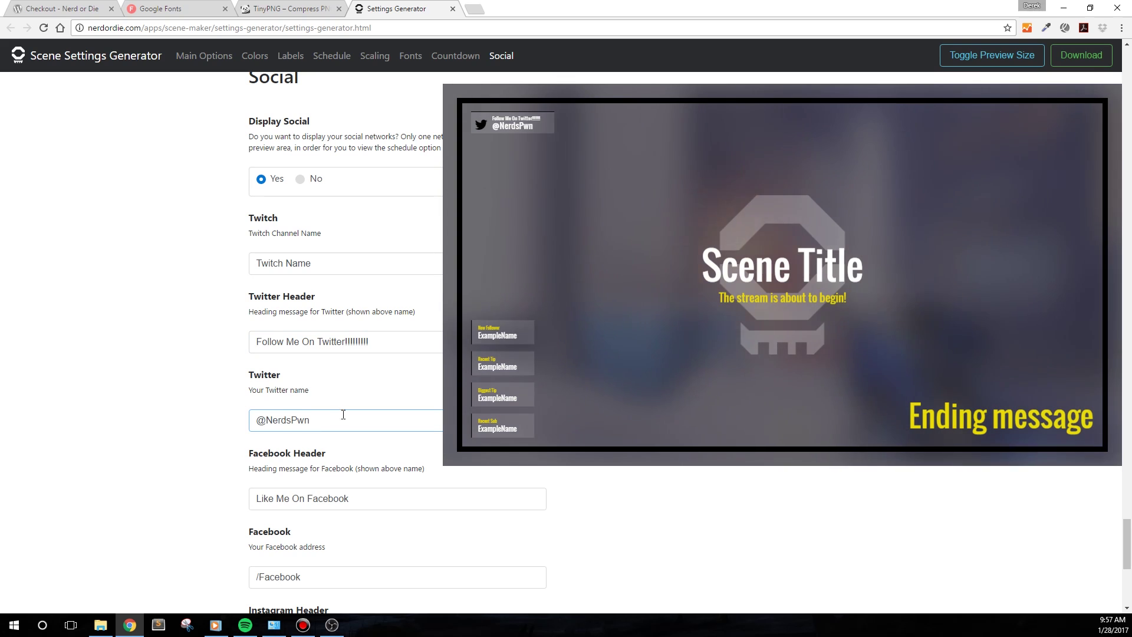
Step: Set the Facebook address in the Social settings to /NerdOrDie
{"action": "scroll", "coordinate": [338, 417], "scroll_direction": "down", "scroll_amount": 1}
{"action": "double_click", "coordinate": [294, 517]}
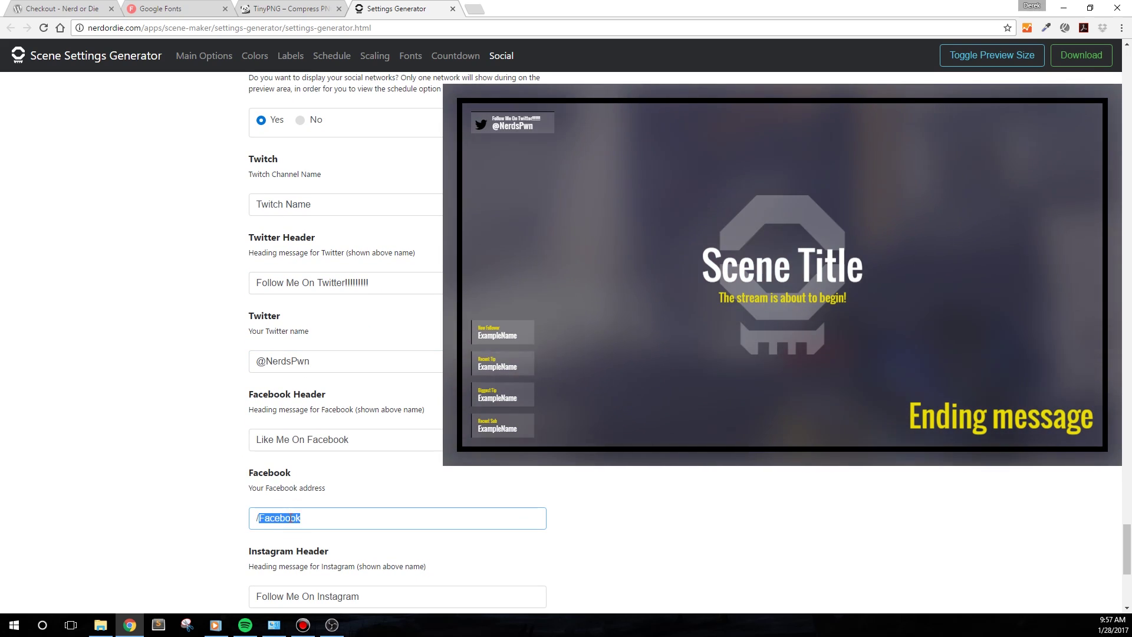
{"action": "type", "text": "NerdO"}
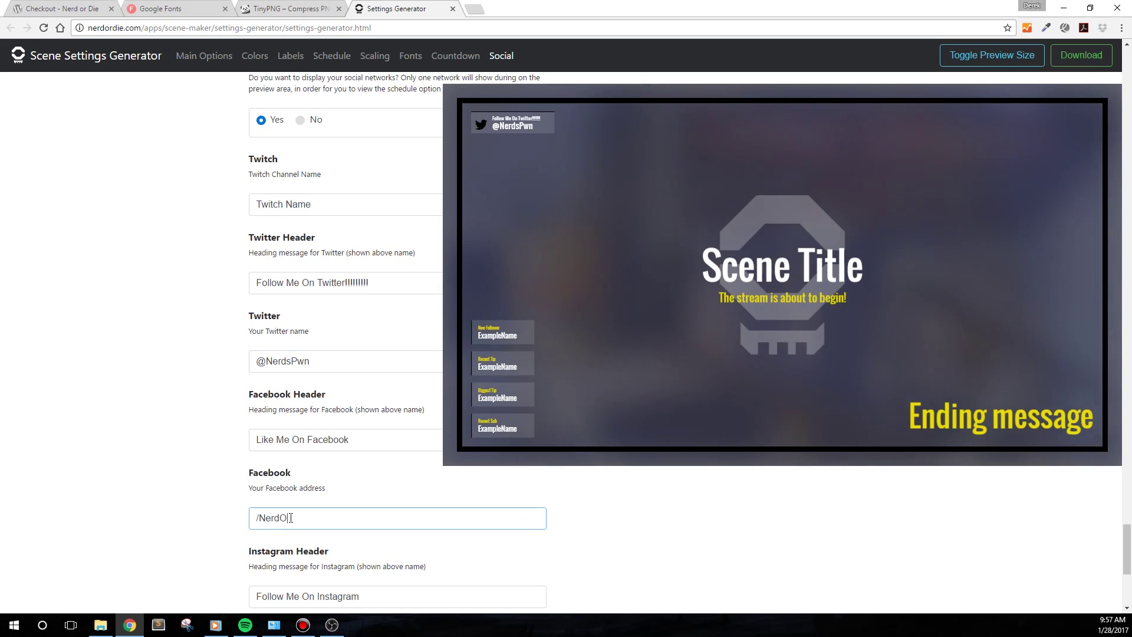
{"action": "type", "text": "rDie"}
Step: Clear the Instagram Header, Instagram, Youtube Header and Youtube fields so those networks are left blank
{"action": "scroll", "coordinate": [407, 449], "scroll_direction": "down", "scroll_amount": 3}
{"action": "left_click_drag", "start_coordinate": [372, 417], "coordinate": [112, 395]}
{"action": "key", "text": "BackSpace"}
{"action": "left_click_drag", "start_coordinate": [346, 498], "coordinate": [60, 480]}
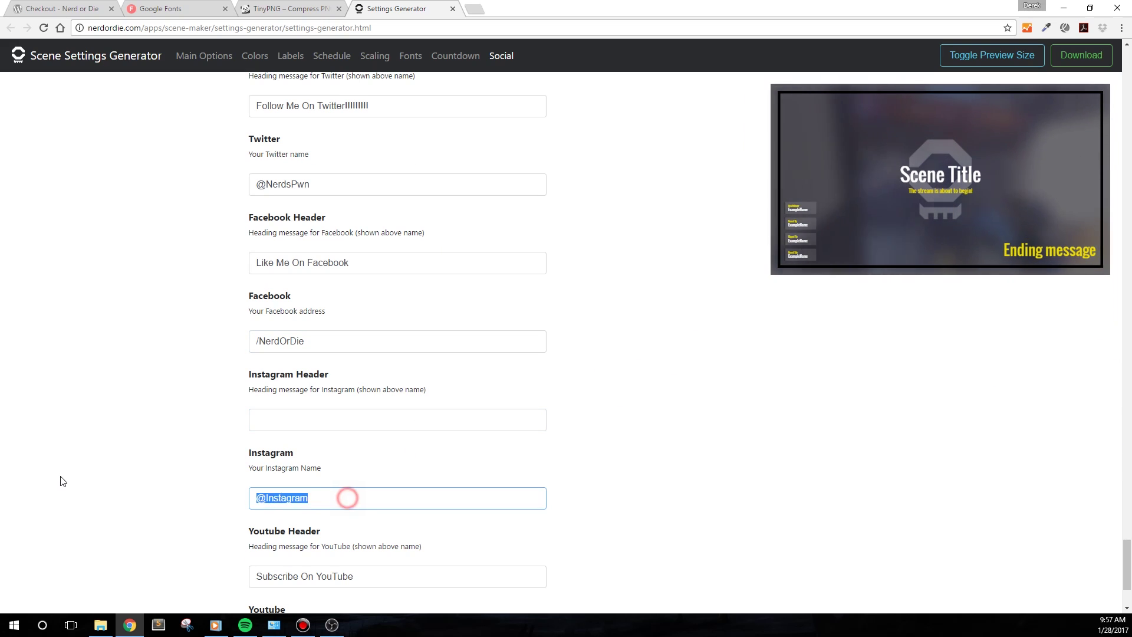
{"action": "key", "text": "BackSpace"}
{"action": "left_click_drag", "start_coordinate": [385, 576], "coordinate": [158, 555]}
{"action": "key", "text": "BackSpace"}
{"action": "scroll", "coordinate": [342, 494], "scroll_direction": "down", "scroll_amount": 3}
{"action": "double_click", "coordinate": [343, 497]}
{"action": "key", "text": "BackSpace"}
Step: Download the generated settings.js, keep it despite the browser's file check, and show it in its folder
{"action": "left_click", "coordinate": [1095, 62]}
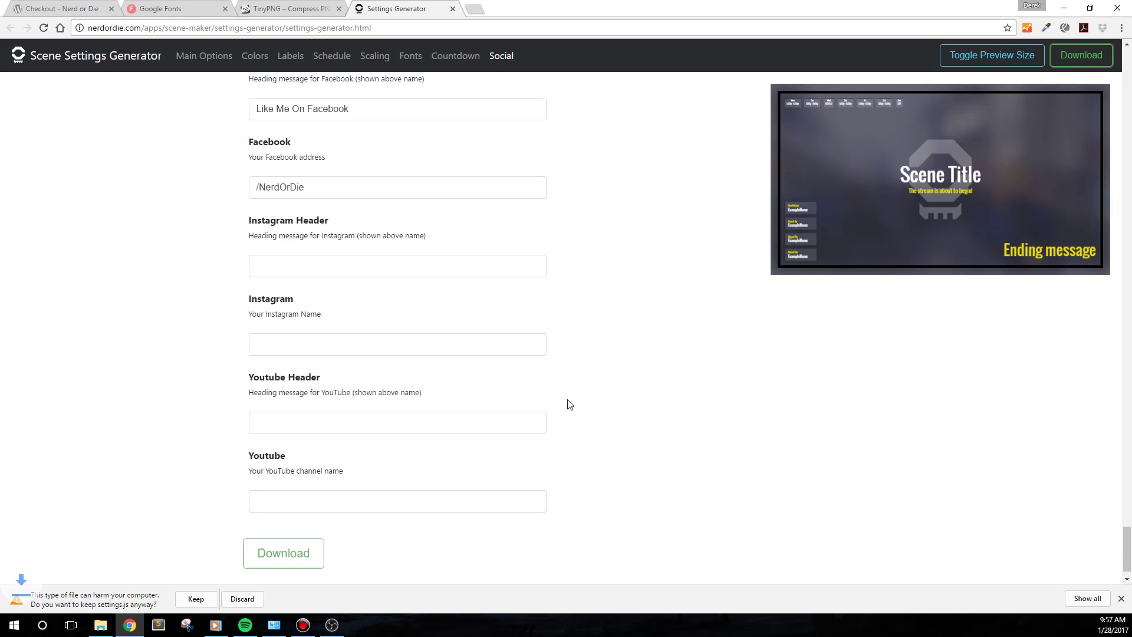
{"action": "left_click", "coordinate": [185, 599]}
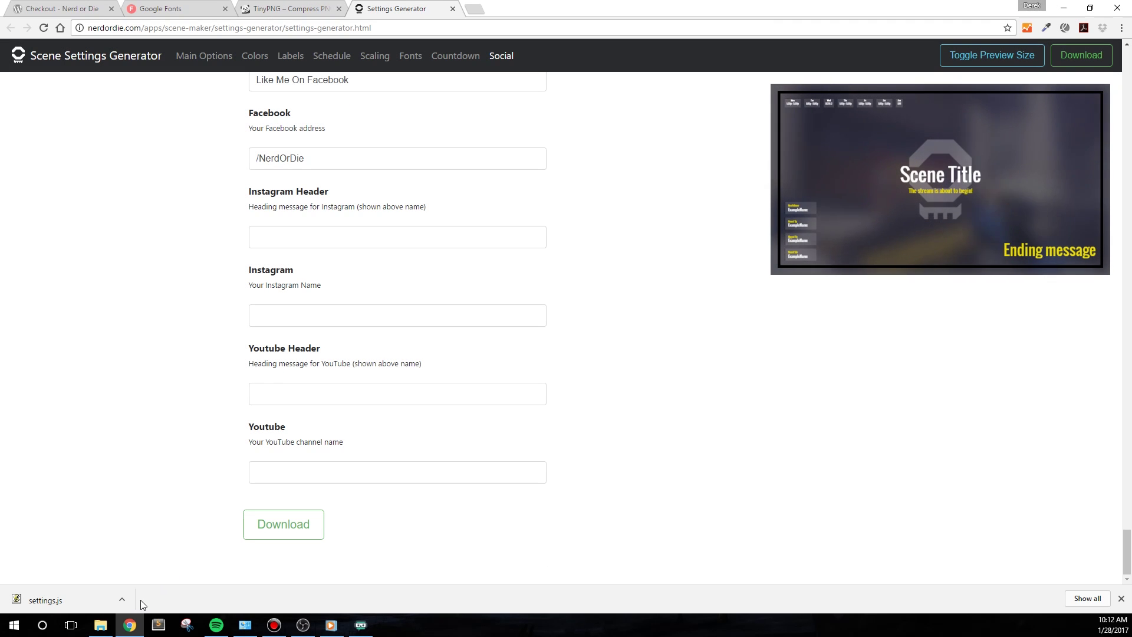
{"action": "left_click", "coordinate": [121, 599]}
{"action": "left_click", "coordinate": [170, 564]}
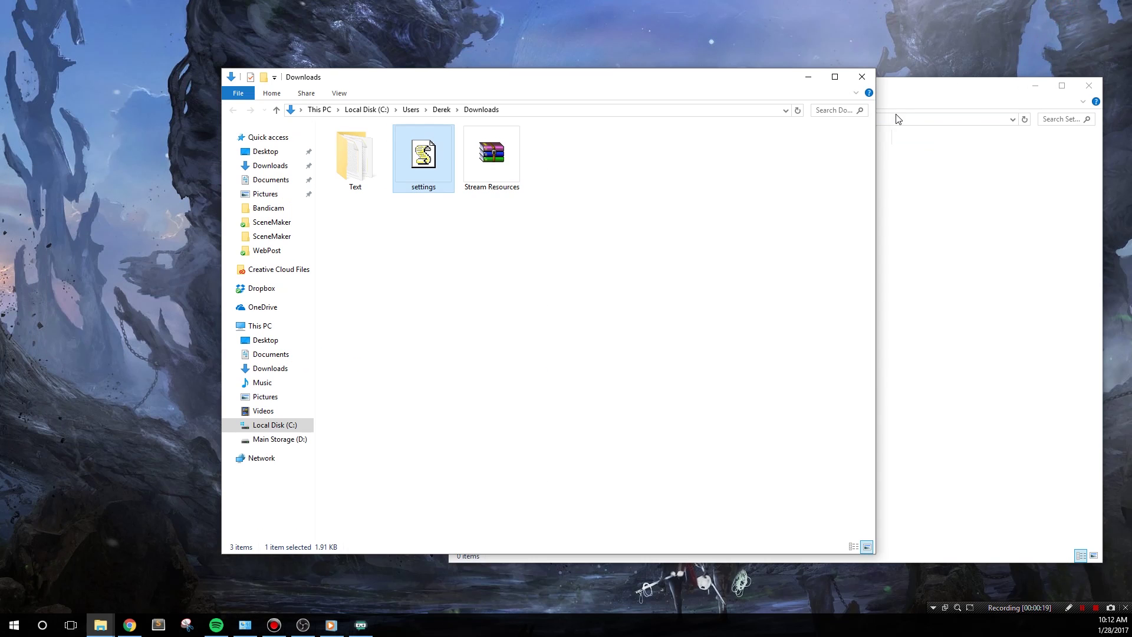
Step: Move the settings file from Downloads into the Settings folder inside Stream Resources > SceneMaker
{"action": "left_click", "coordinate": [946, 92]}
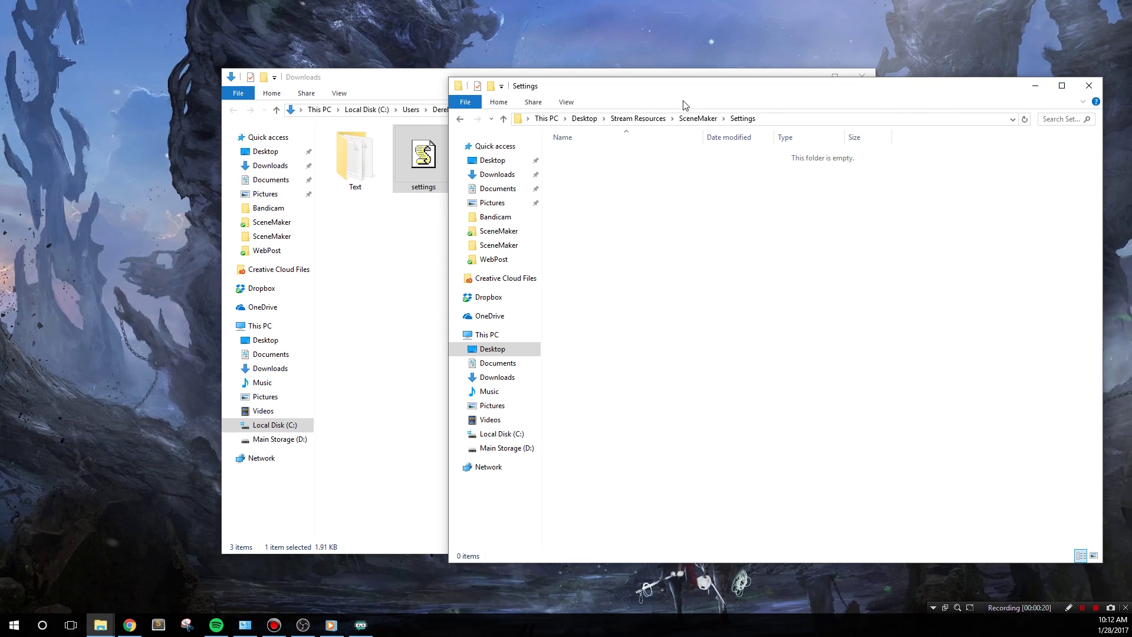
{"action": "left_click", "coordinate": [627, 119]}
{"action": "left_click", "coordinate": [592, 159]}
{"action": "left_click", "coordinate": [639, 206]}
{"action": "double_click", "coordinate": [614, 159]}
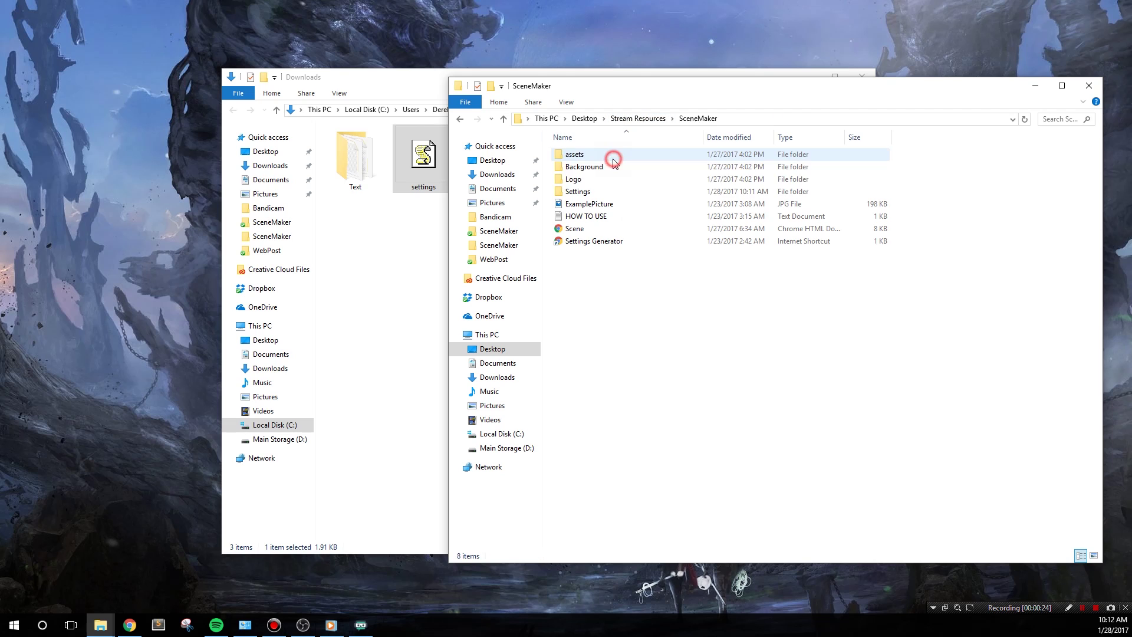
{"action": "double_click", "coordinate": [578, 192]}
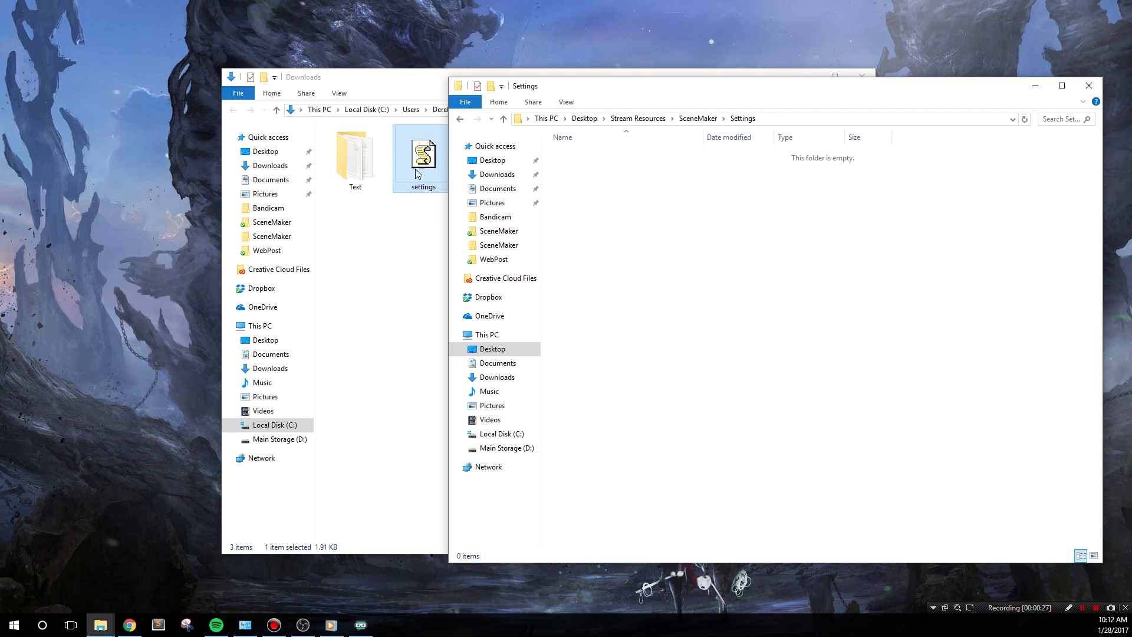
{"action": "left_click_drag", "start_coordinate": [422, 166], "coordinate": [732, 262]}
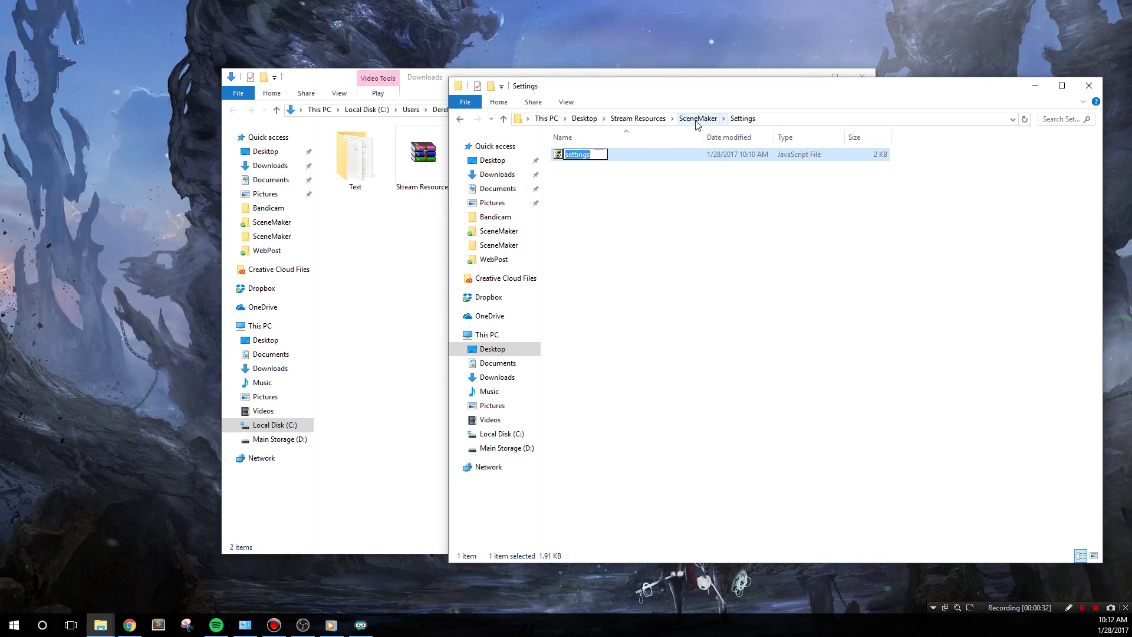
{"action": "left_click", "coordinate": [620, 174]}
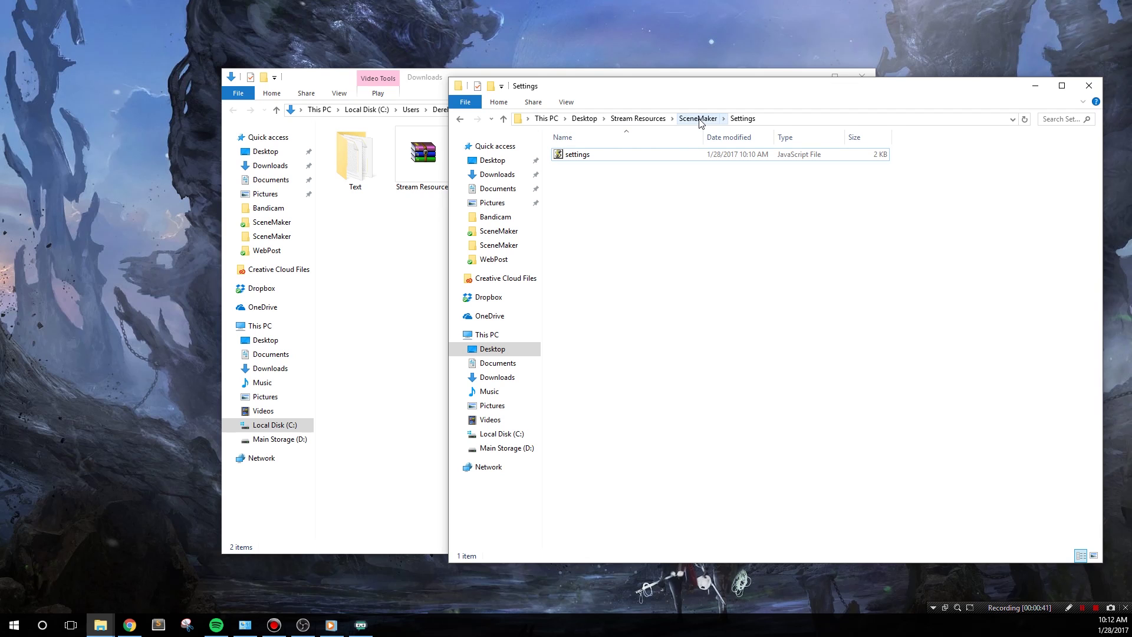
Step: Return to the Settings Generator in Chrome, download the settings again, keep settings (1).js and show it in its folder
{"action": "left_click", "coordinate": [129, 625]}
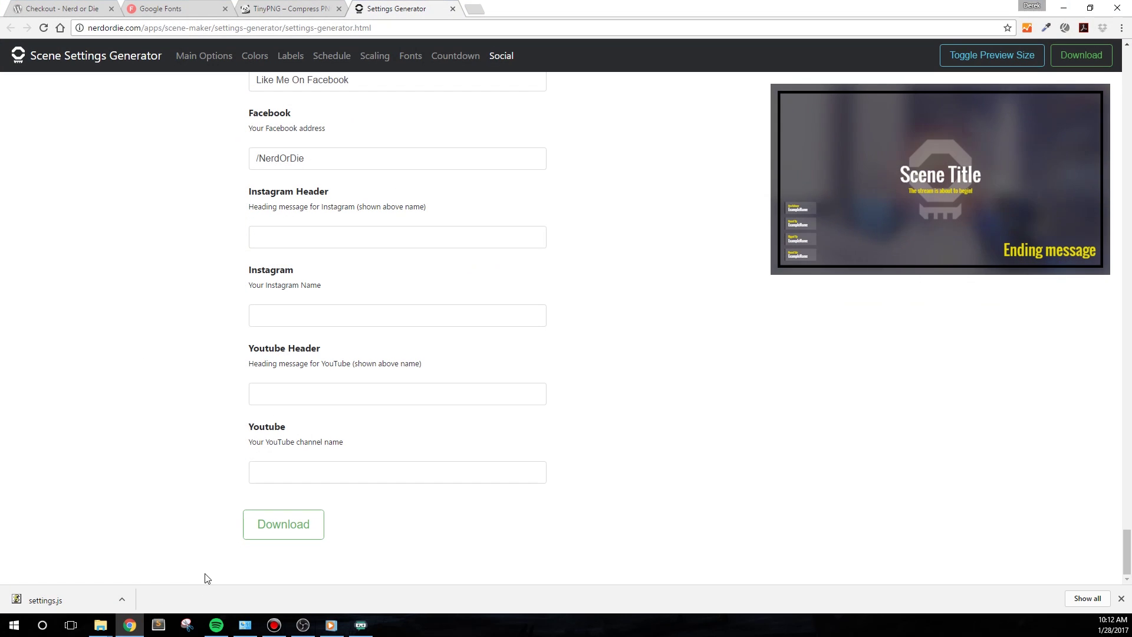
{"action": "left_click", "coordinate": [1079, 62]}
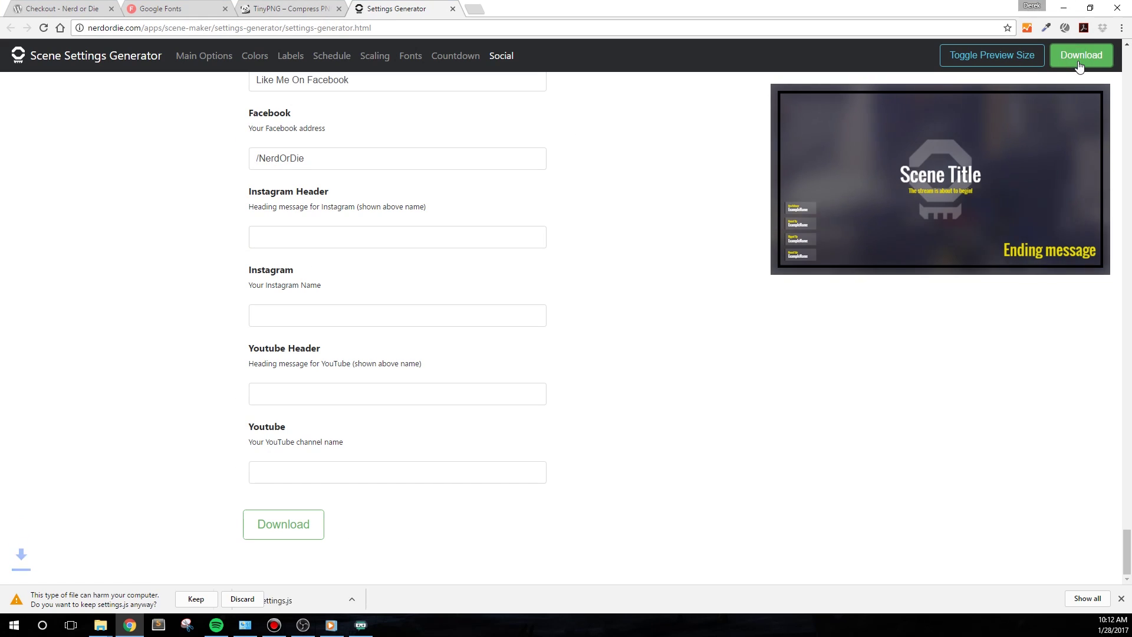
{"action": "left_click", "coordinate": [1079, 61]}
{"action": "left_click", "coordinate": [459, 597]}
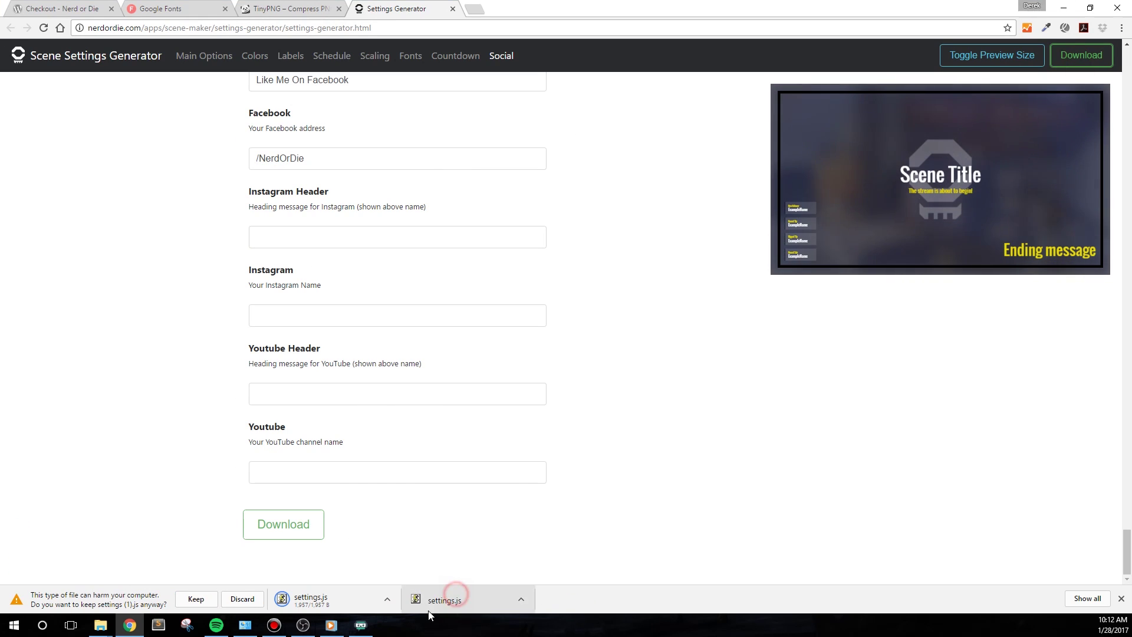
{"action": "left_click", "coordinate": [195, 598]}
{"action": "left_click", "coordinate": [122, 600]}
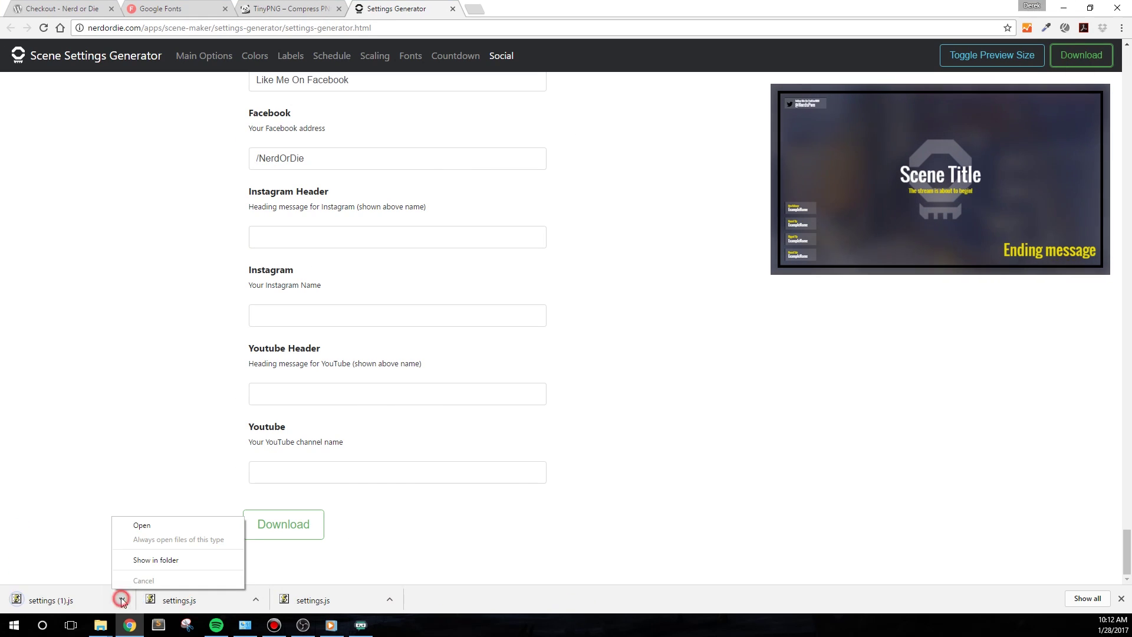
{"action": "left_click", "coordinate": [156, 560]}
{"action": "right_click", "coordinate": [558, 186]}
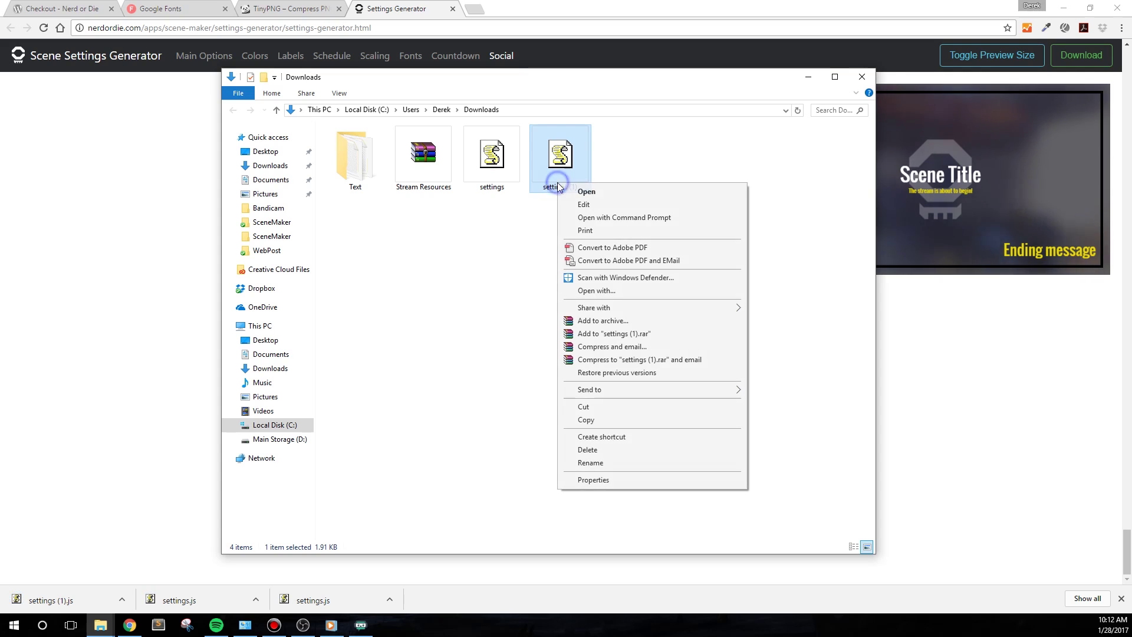
{"action": "left_click", "coordinate": [589, 463]}
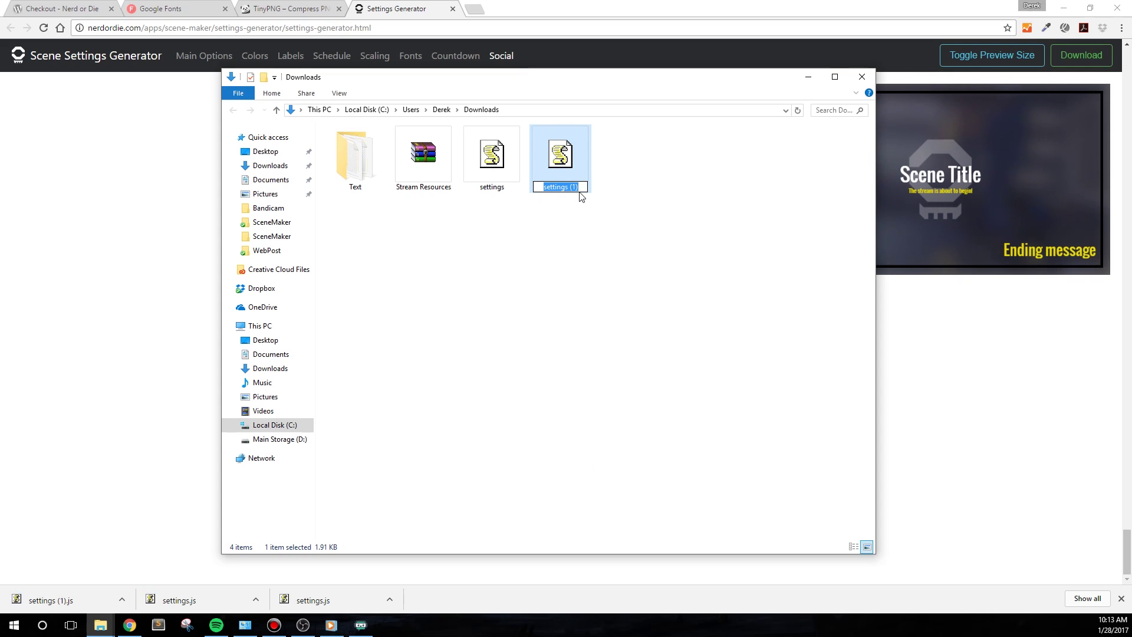
{"action": "left_click_drag", "start_coordinate": [579, 188], "coordinate": [571, 190]}
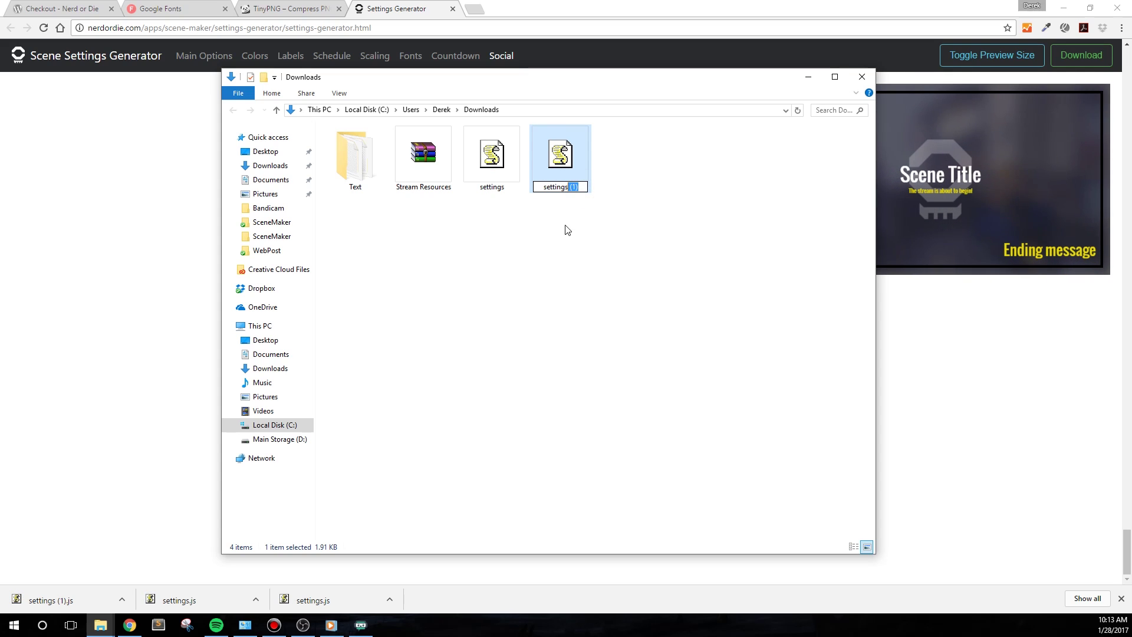
{"action": "left_click", "coordinate": [591, 278]}
Step: Check the settings file's name in the SceneMaker Settings folder, and minimize both folder windows
{"action": "mouse_move", "coordinate": [100, 624]}
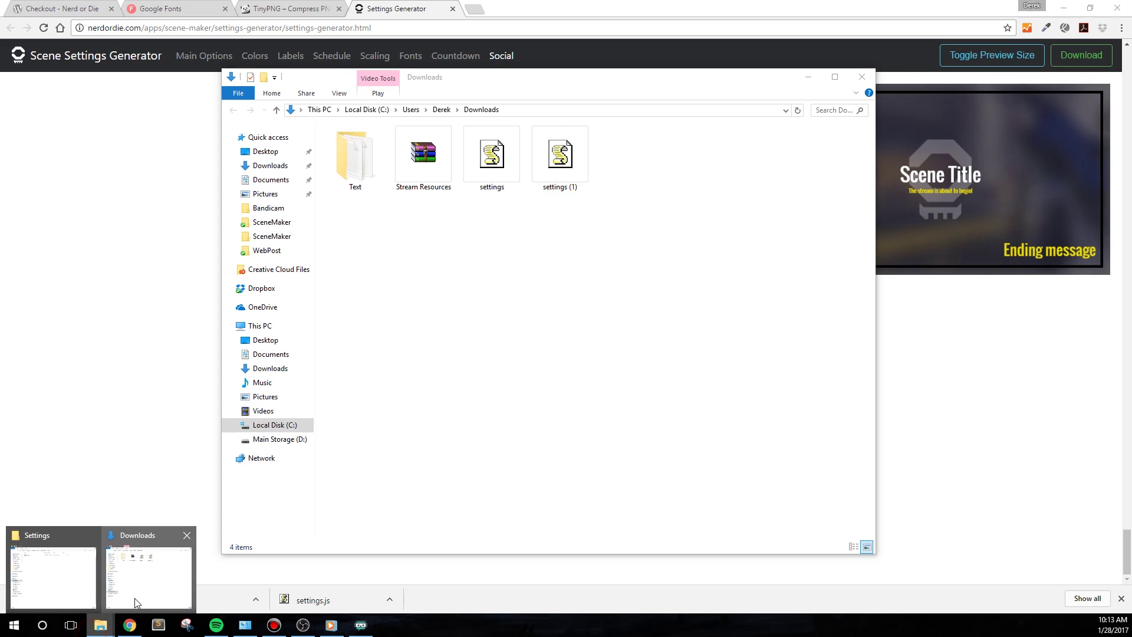
{"action": "left_click", "coordinate": [53, 579]}
{"action": "left_click", "coordinate": [581, 155]}
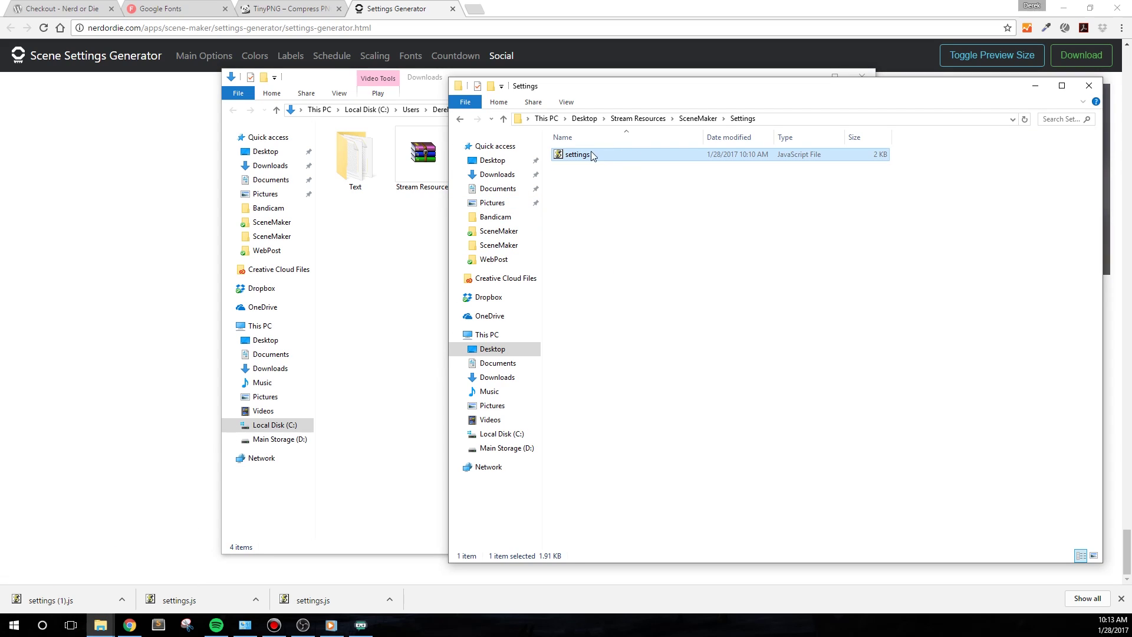
{"action": "left_click", "coordinate": [1036, 85]}
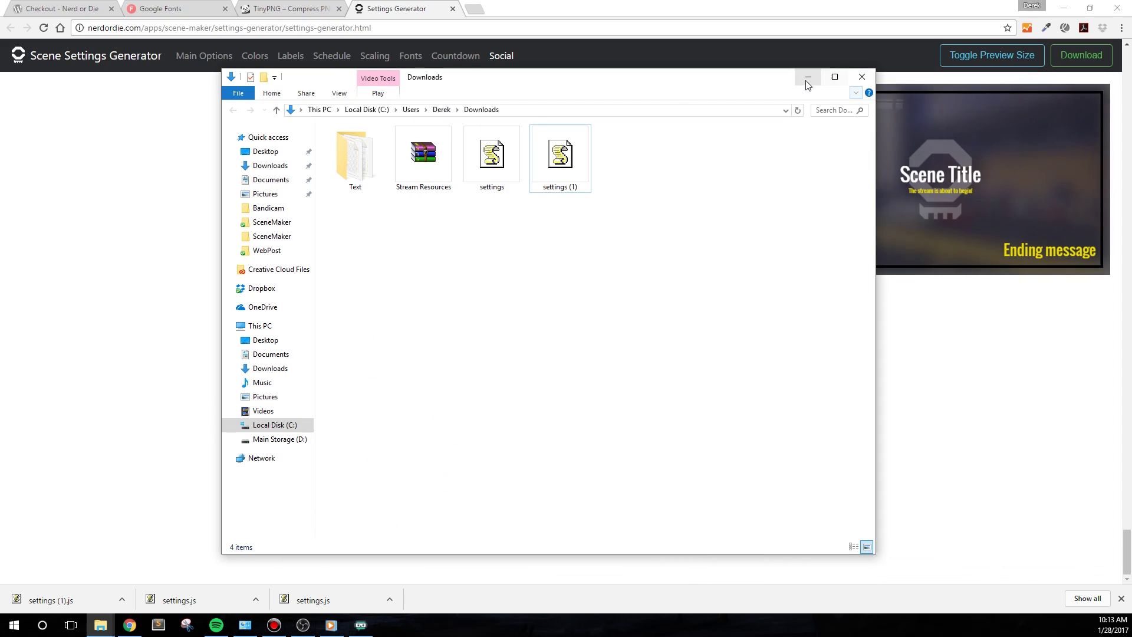
{"action": "left_click", "coordinate": [803, 78]}
Step: Switch to OBS and add a new BrowserSource to the scene
{"action": "left_click", "coordinate": [302, 625]}
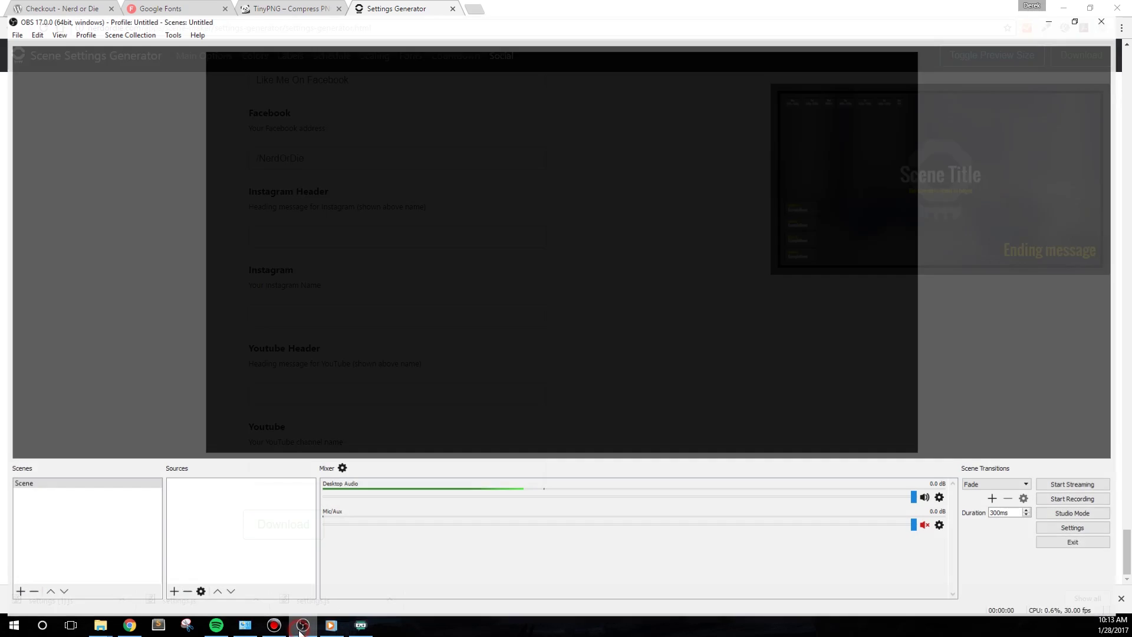
{"action": "right_click", "coordinate": [215, 497]}
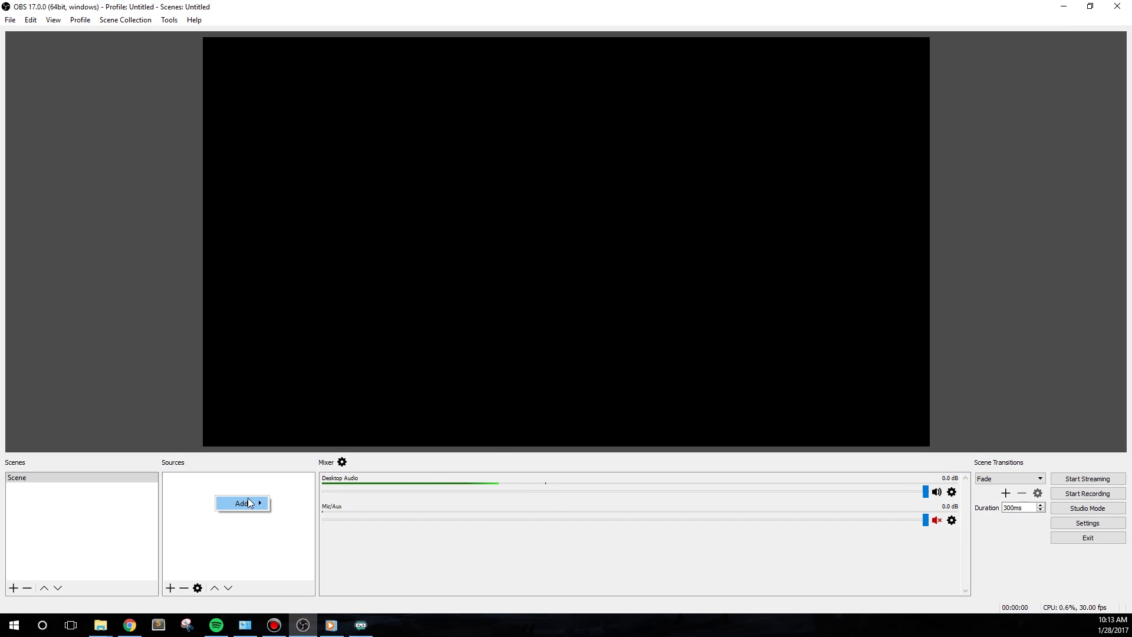
{"action": "left_click", "coordinate": [249, 503]}
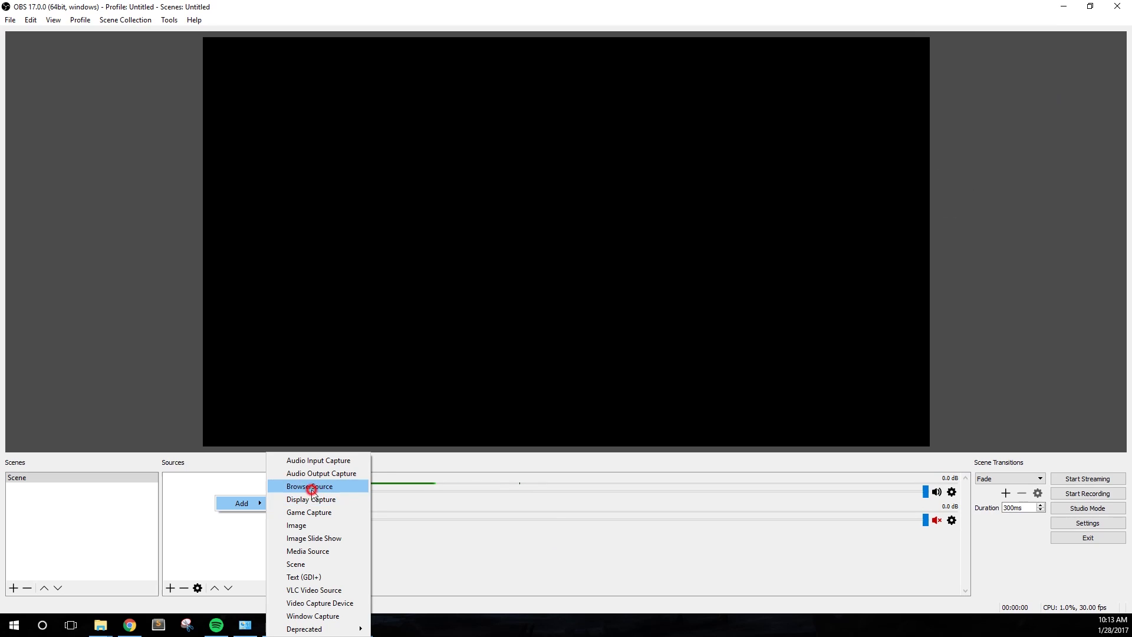
{"action": "left_click", "coordinate": [311, 487]}
{"action": "left_click", "coordinate": [594, 397]}
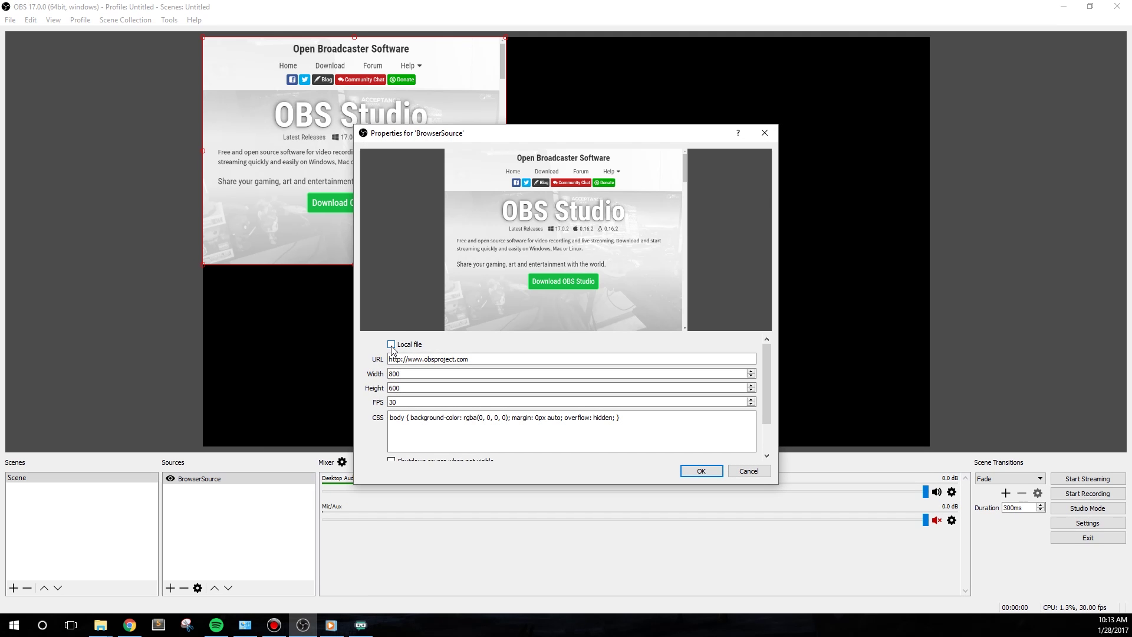
Step: Make the browser source use a local file and choose Scene.html from the Stream Resources > SceneMaker folder
{"action": "left_click", "coordinate": [391, 345]}
{"action": "left_click", "coordinate": [743, 306]}
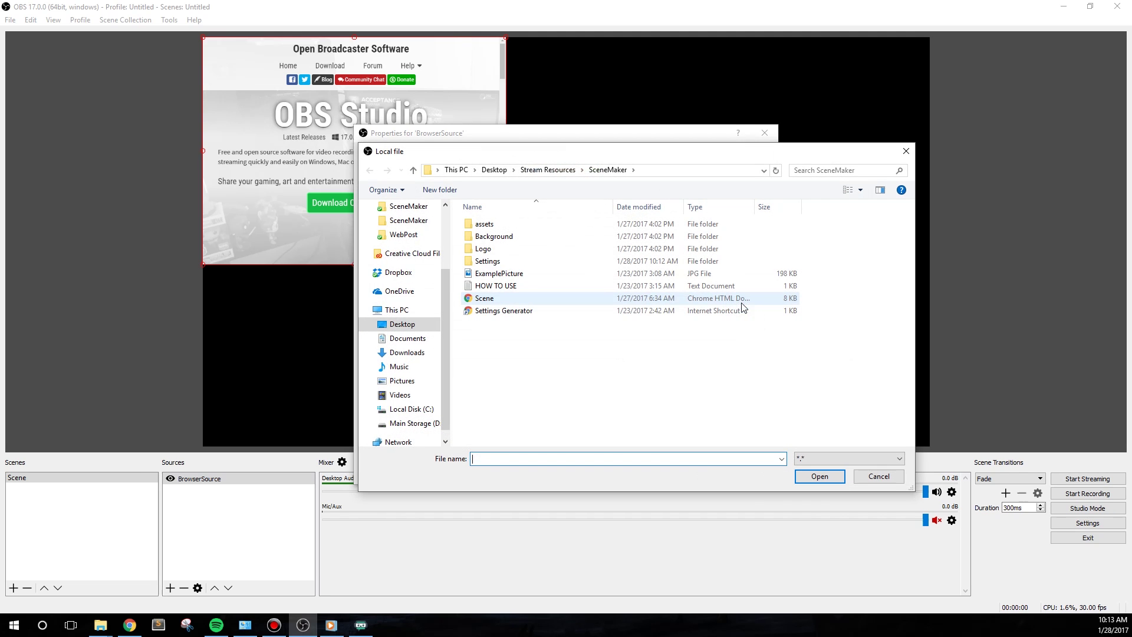
{"action": "left_click", "coordinate": [533, 170]}
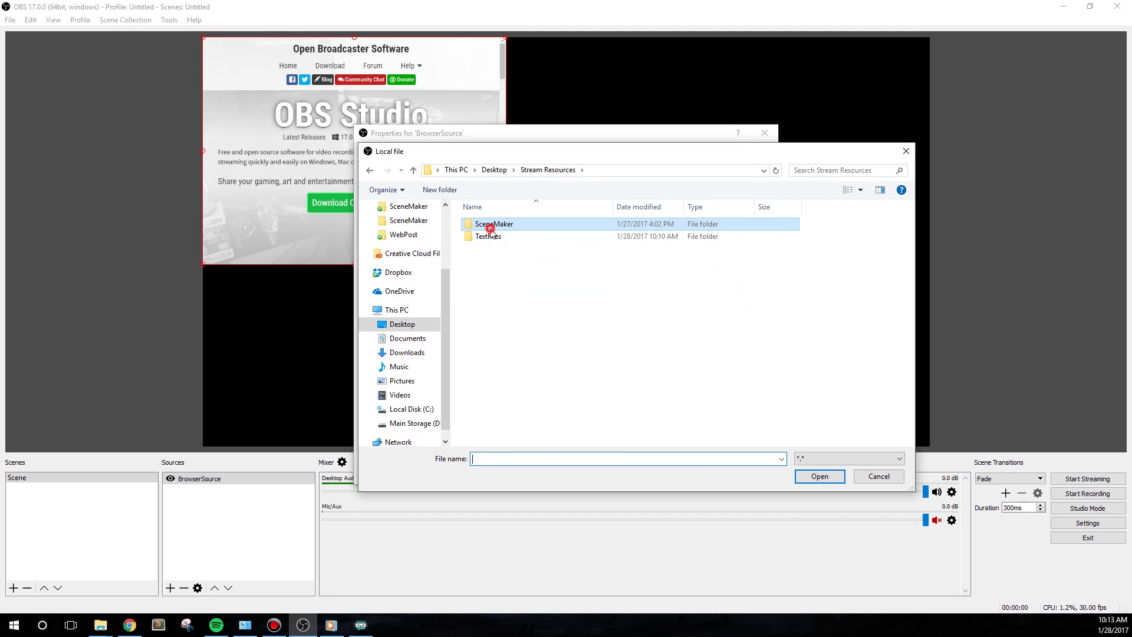
{"action": "double_click", "coordinate": [537, 227]}
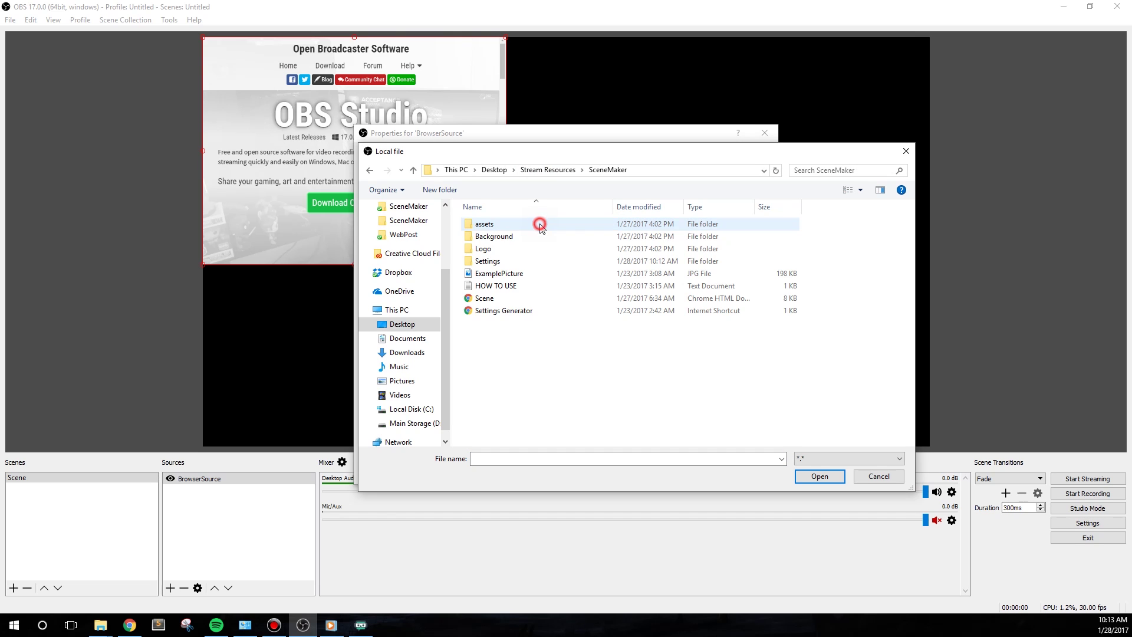
{"action": "left_click", "coordinate": [483, 299]}
{"action": "double_click", "coordinate": [499, 300]}
Step: Set the browser source to 1920 by 1080, enable shutdown when not visible and refresh when the scene becomes active, and apply
{"action": "double_click", "coordinate": [416, 319]}
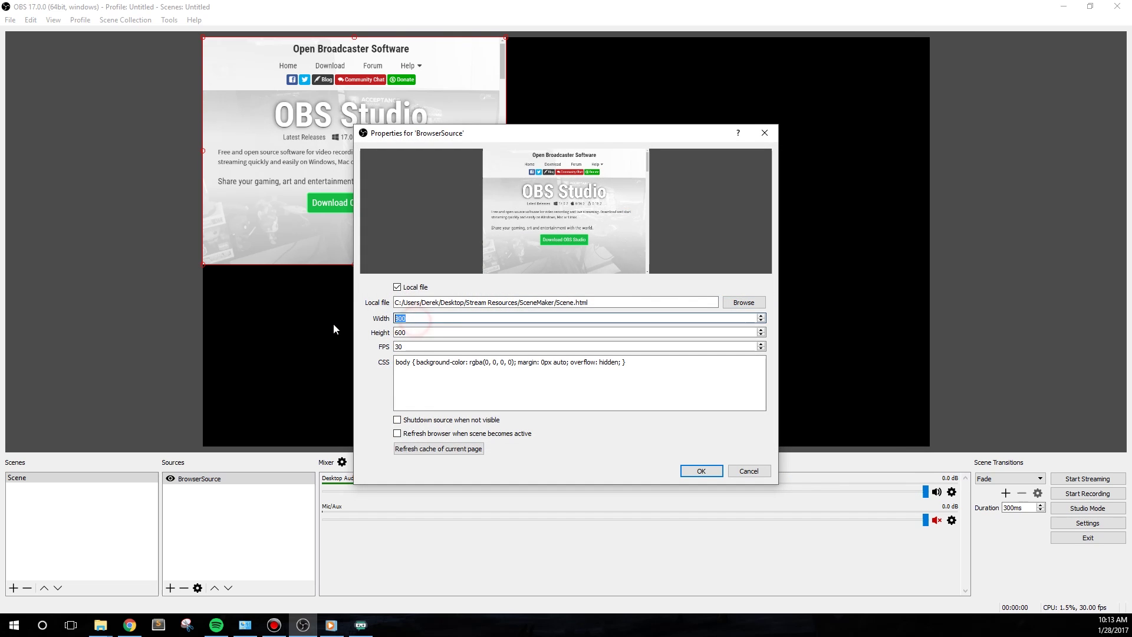
{"action": "type", "text": "1920"}
{"action": "key", "text": "Tab"}
{"action": "type", "text": "1080"}
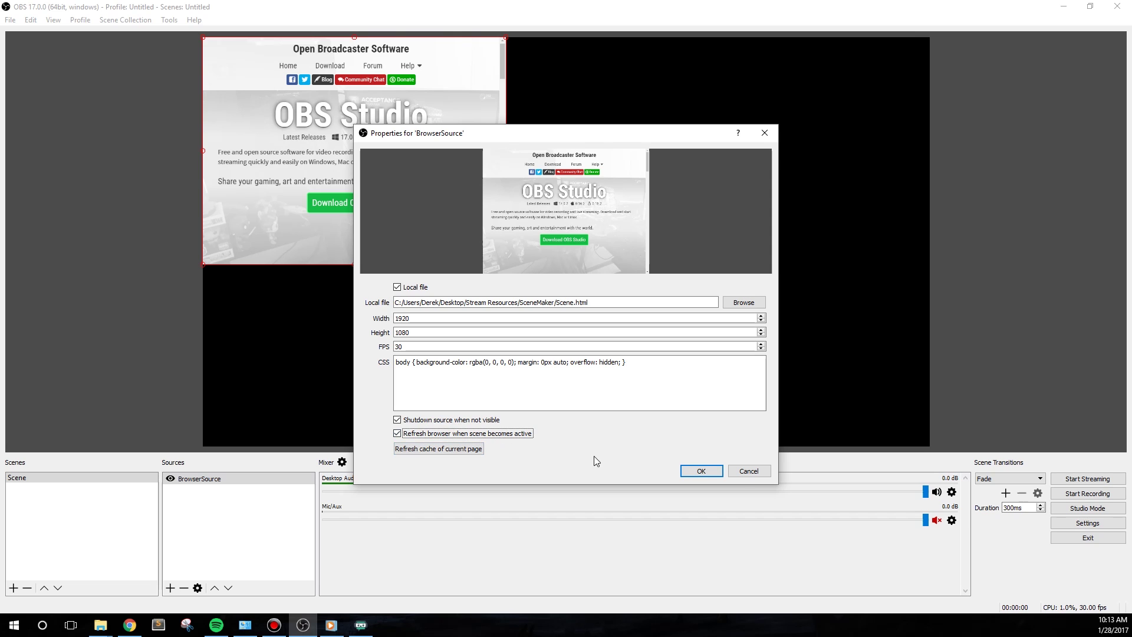
{"action": "left_click", "coordinate": [701, 471]}
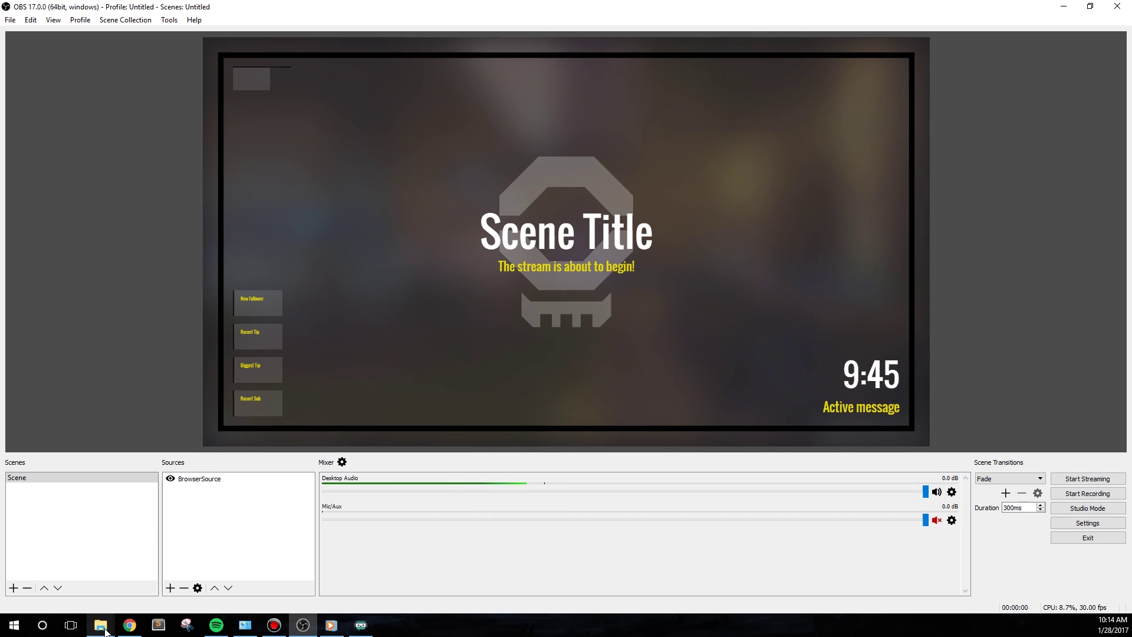
Step: Go up from the Settings folder to Stream Resources and check the contents of its TextFiles folder
{"action": "mouse_move", "coordinate": [104, 631]}
{"action": "left_click", "coordinate": [63, 556]}
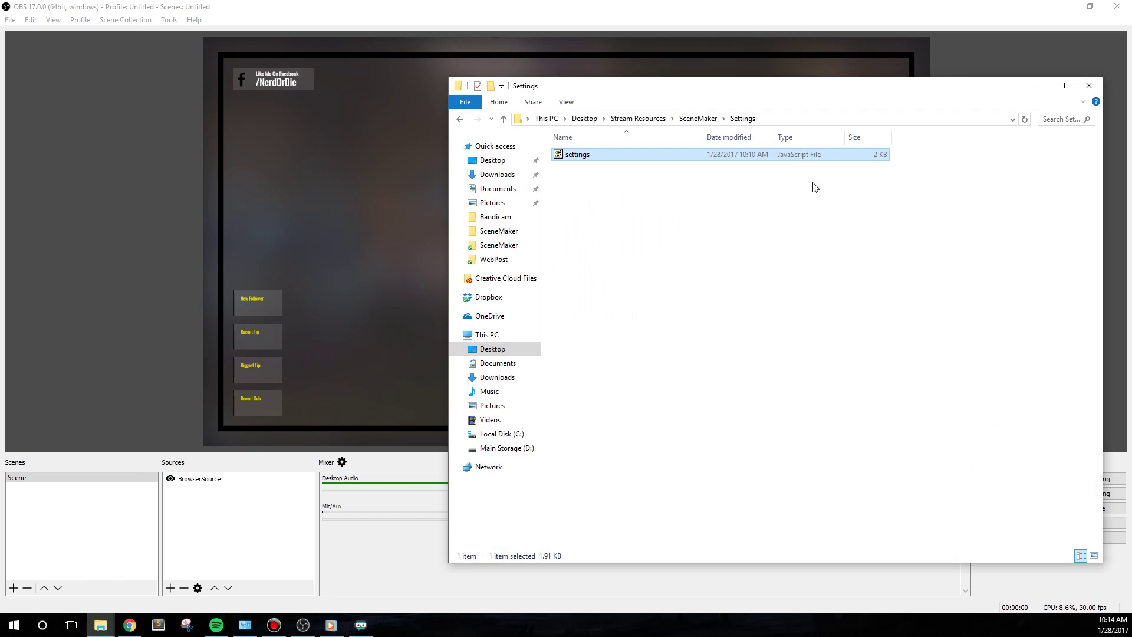
{"action": "left_click", "coordinate": [695, 118]}
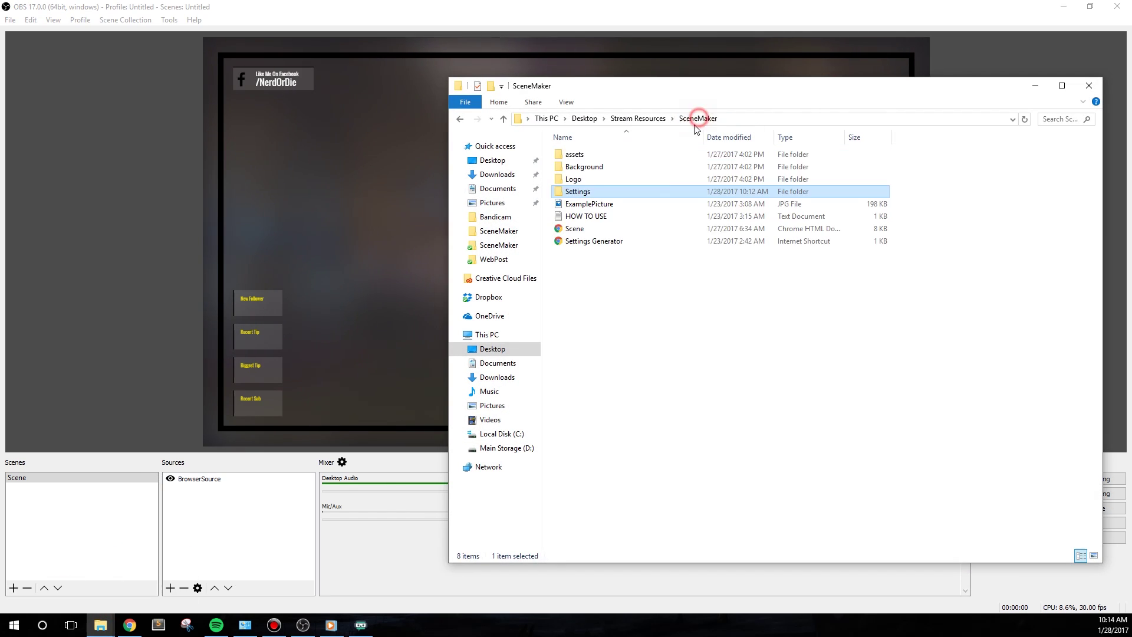
{"action": "left_click", "coordinate": [643, 118]}
{"action": "left_click", "coordinate": [599, 252]}
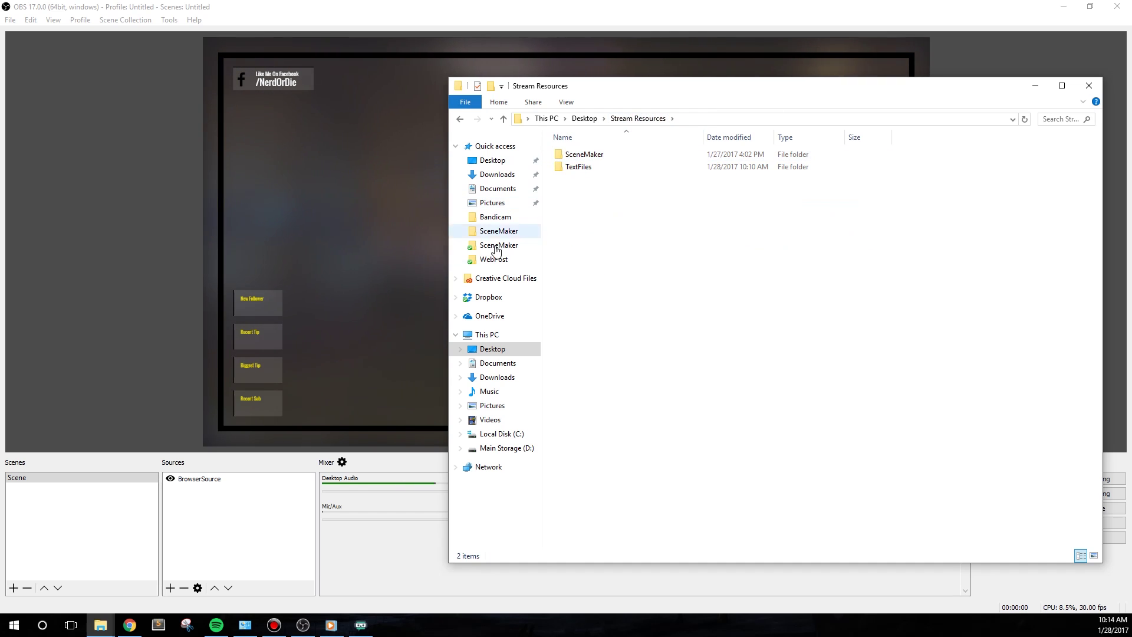
{"action": "left_click", "coordinate": [572, 171]}
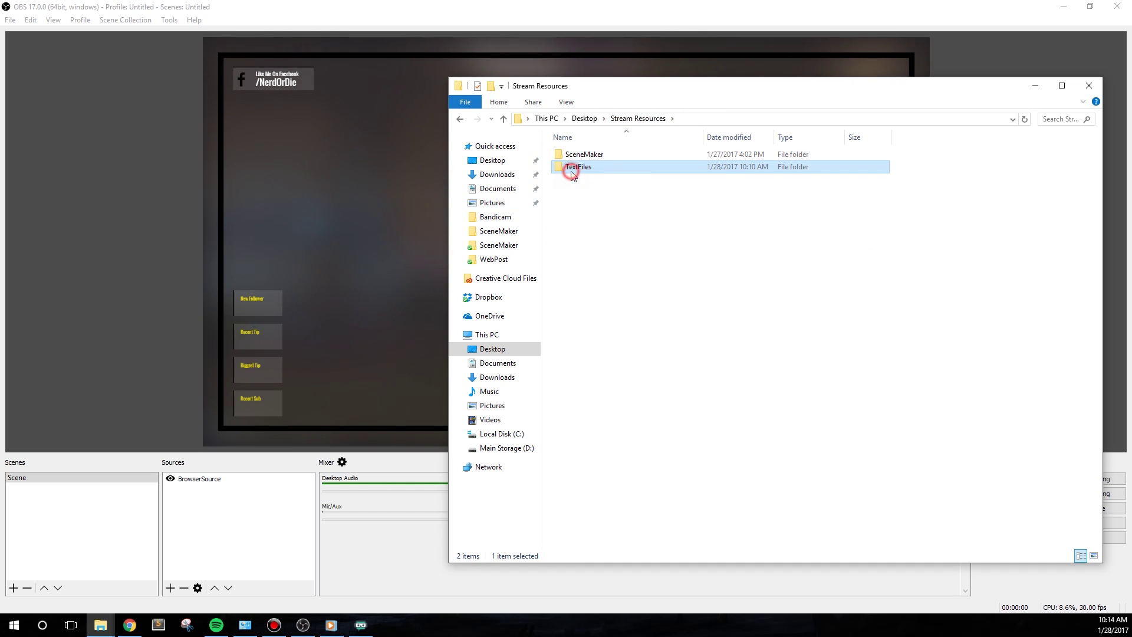
{"action": "double_click", "coordinate": [585, 169]}
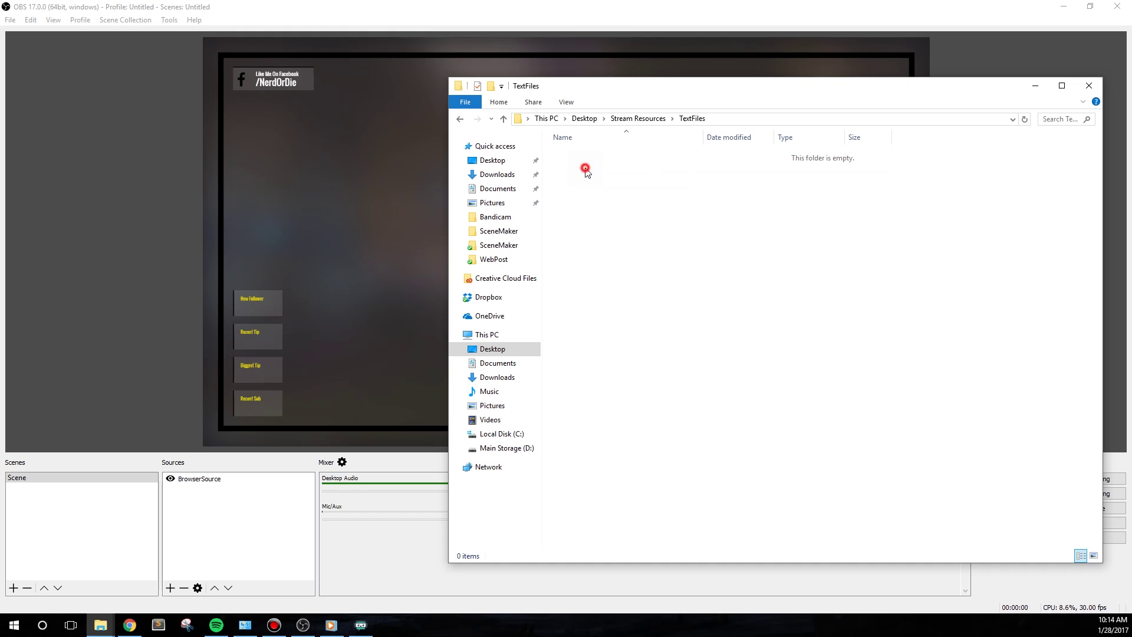
{"action": "left_click_drag", "start_coordinate": [593, 162], "coordinate": [969, 528]}
Step: Return to the Stream Resources folder and select the TextFiles folder
{"action": "left_click", "coordinate": [622, 118]}
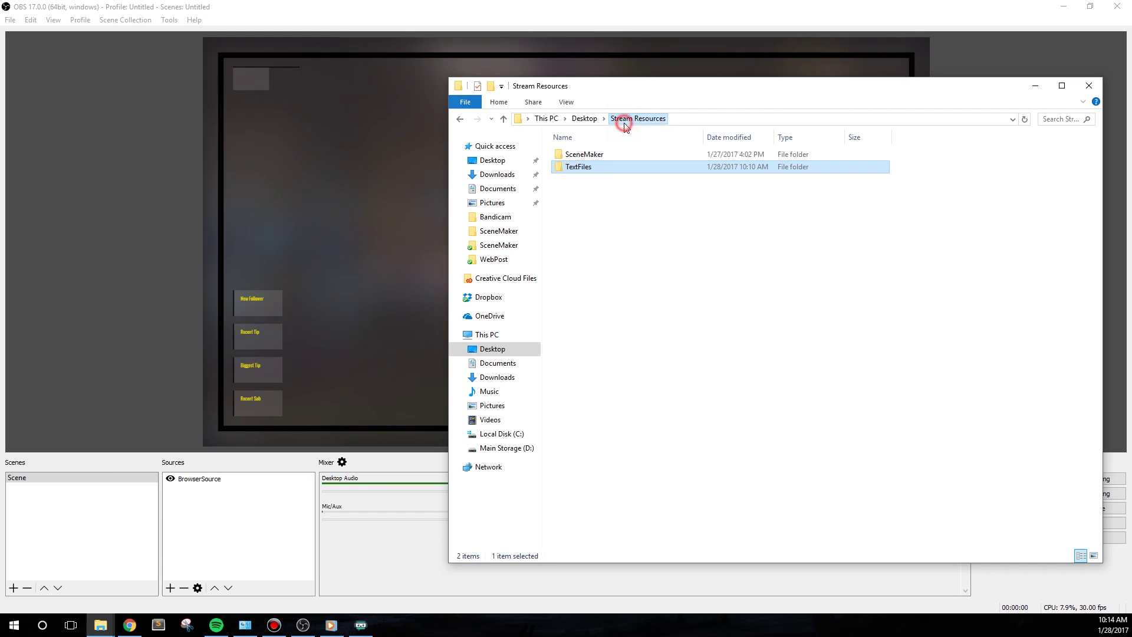
{"action": "left_click", "coordinate": [598, 171]}
{"action": "left_click", "coordinate": [631, 168]}
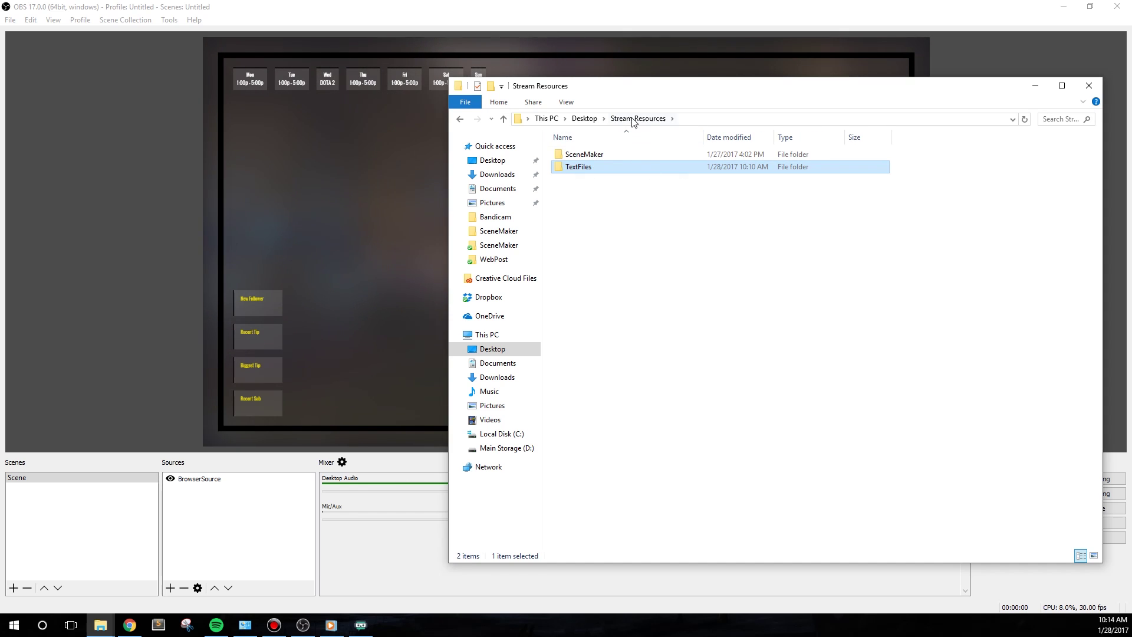
{"action": "left_click_drag", "start_coordinate": [616, 188], "coordinate": [575, 153]}
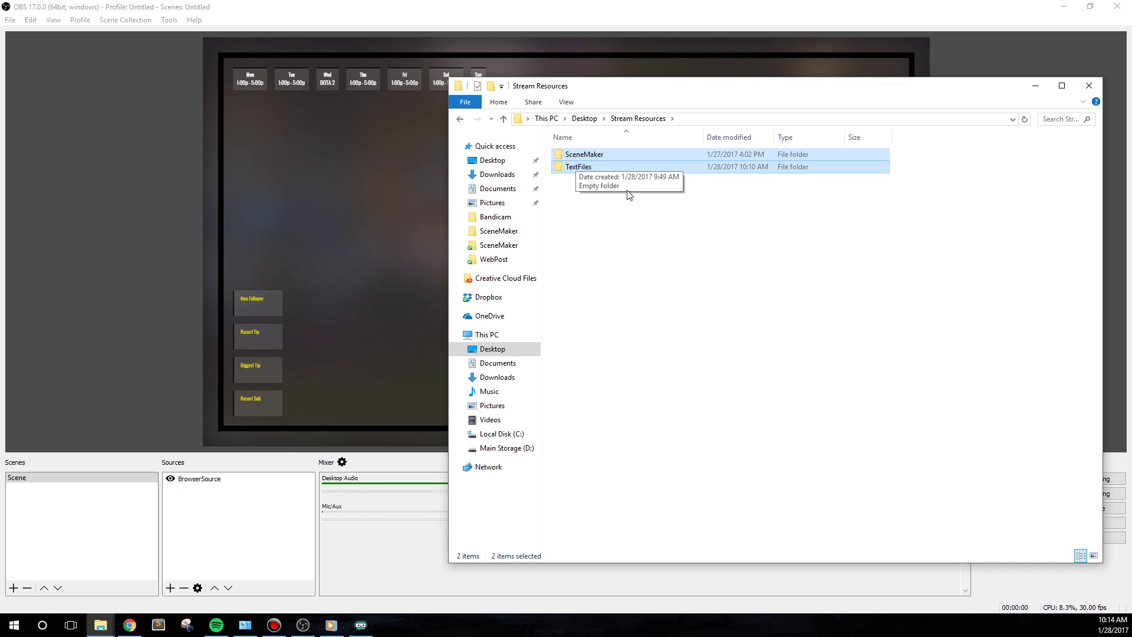
{"action": "left_click", "coordinate": [606, 252]}
{"action": "left_click", "coordinate": [587, 168]}
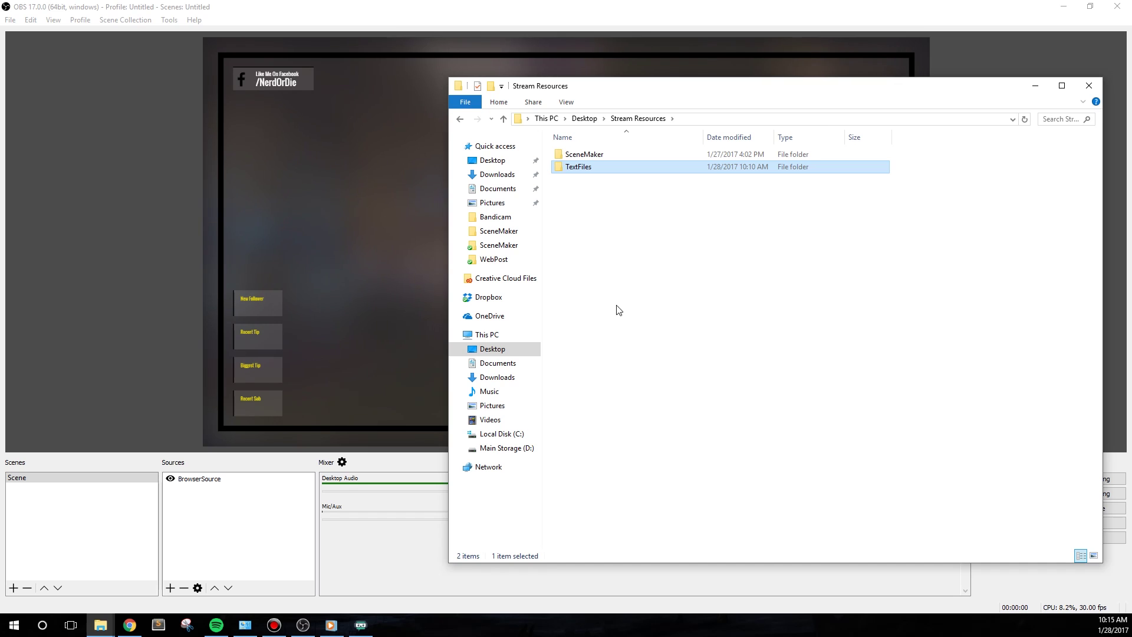
Step: Switch to Streamlabs stream labels and place its window in front of the Stream Resources folder window
{"action": "left_click", "coordinate": [362, 626]}
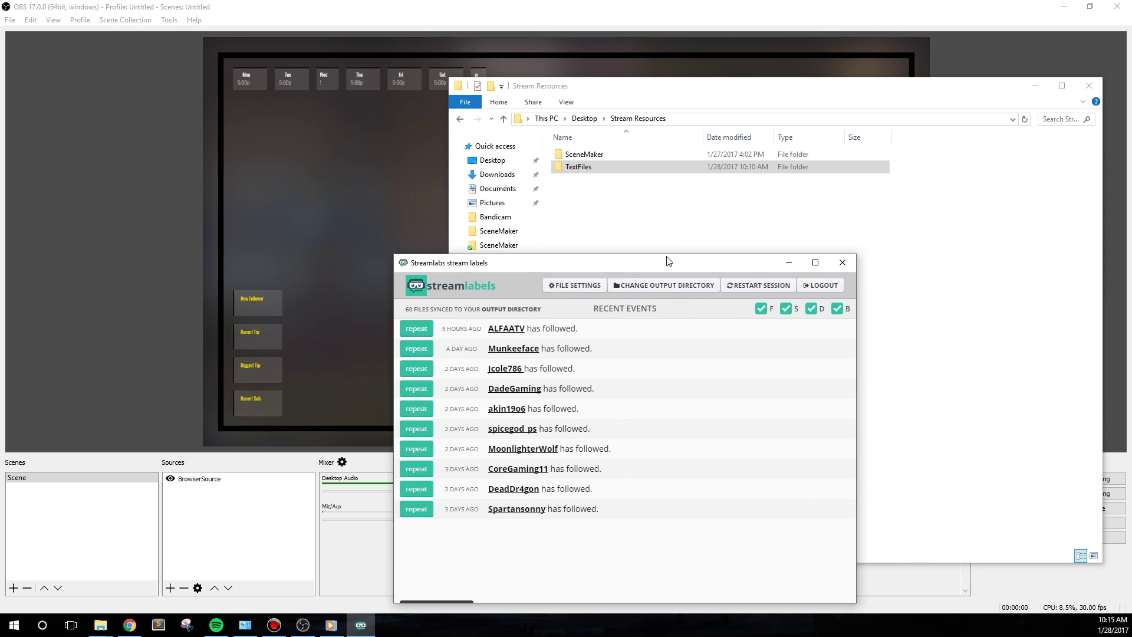
{"action": "left_click_drag", "start_coordinate": [668, 260], "coordinate": [592, 146]}
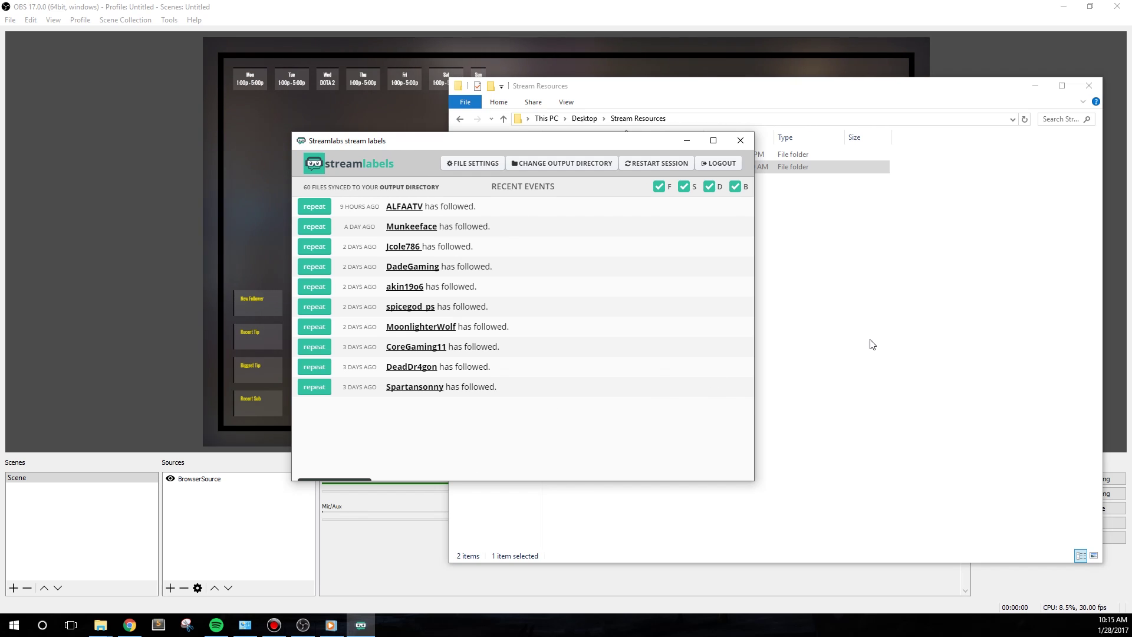
{"action": "left_click", "coordinate": [65, 358]}
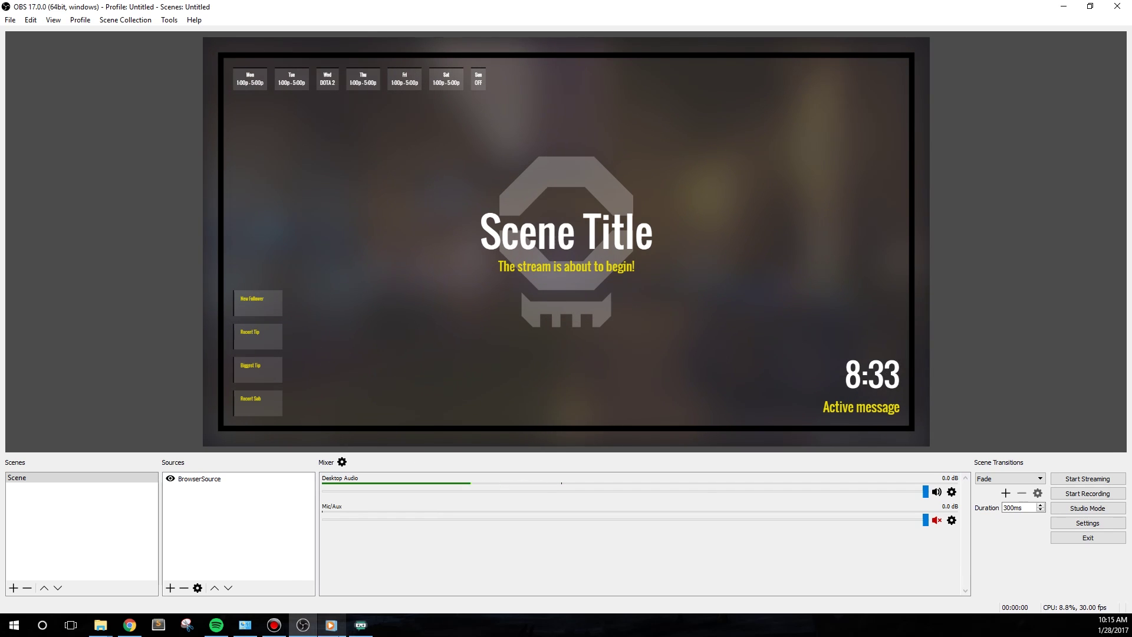
{"action": "left_click", "coordinate": [361, 626]}
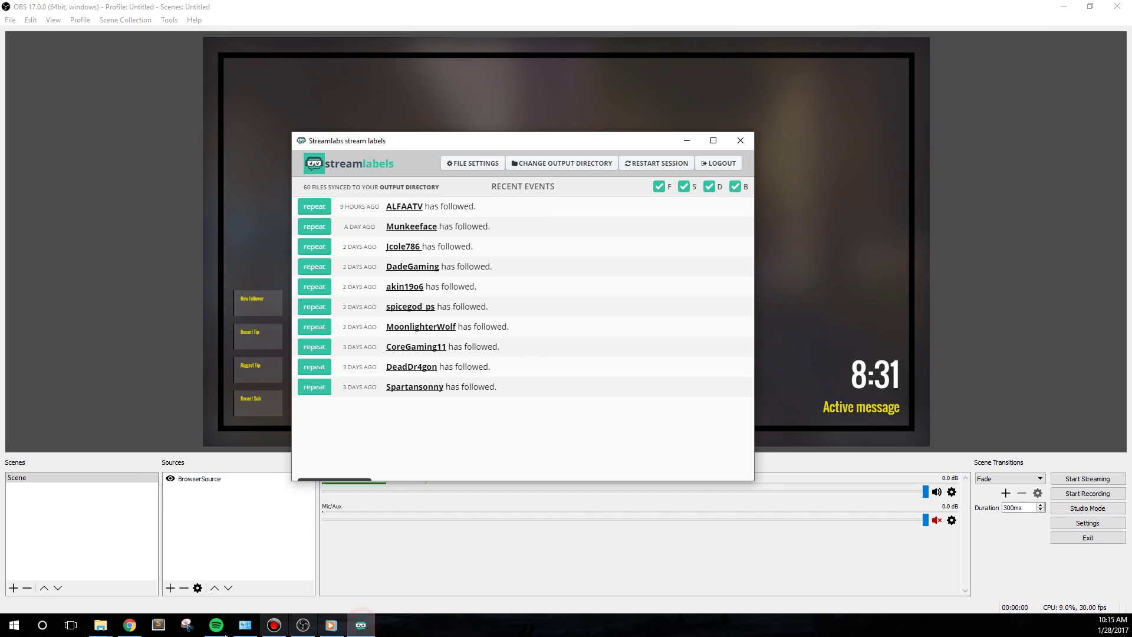
{"action": "left_click", "coordinate": [100, 626]}
{"action": "left_click", "coordinate": [48, 566]}
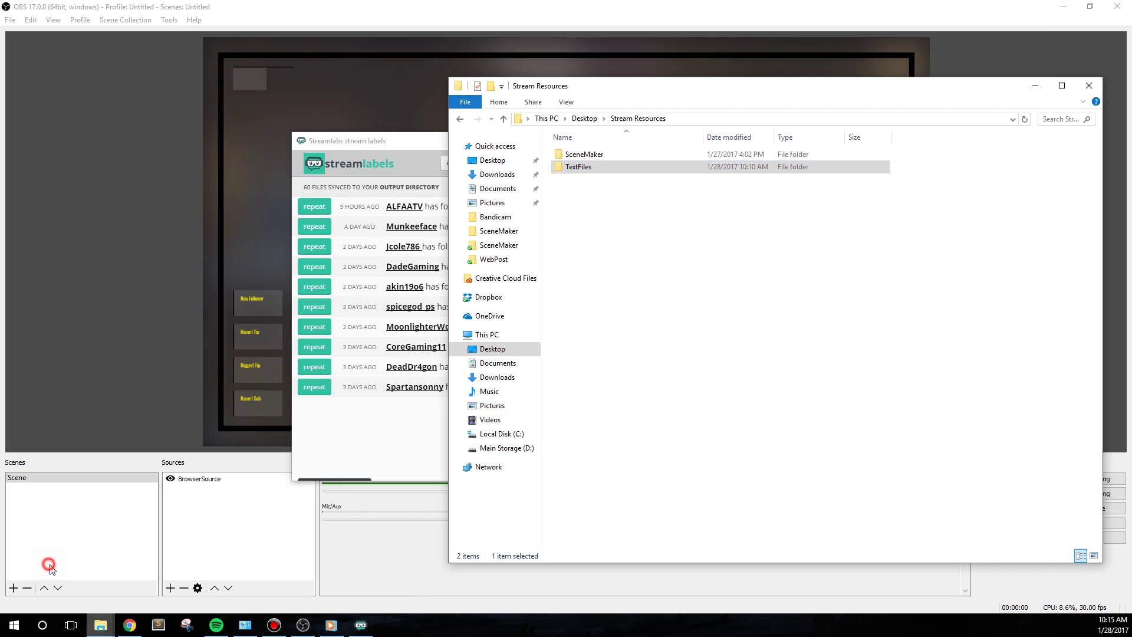
{"action": "left_click", "coordinate": [663, 319]}
{"action": "left_click", "coordinate": [407, 142]}
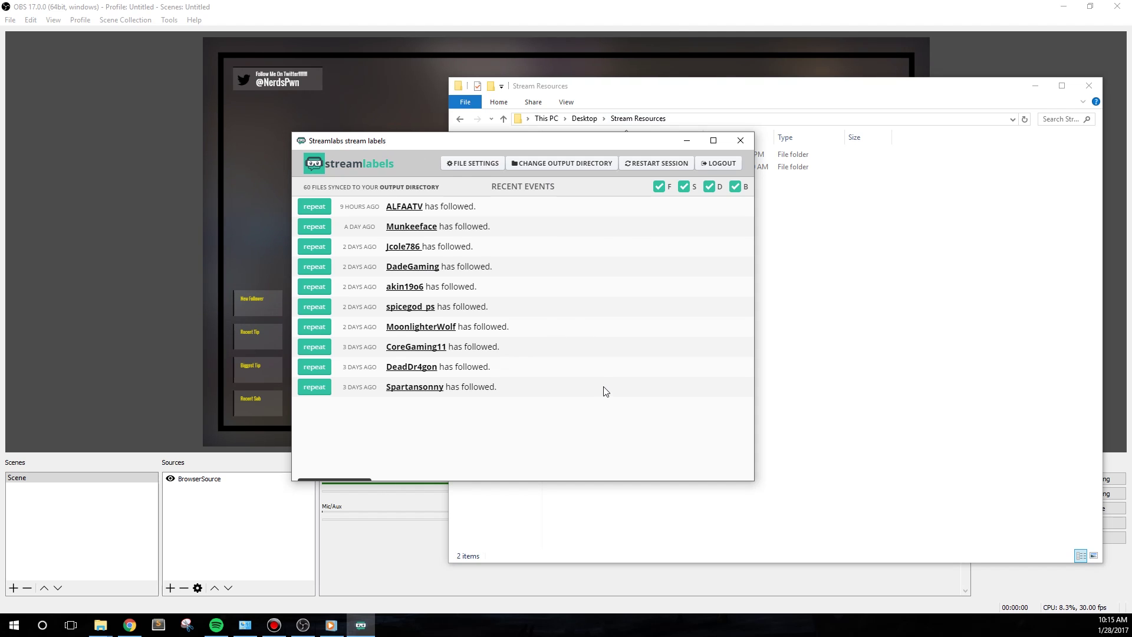
Step: Change the stream labels output directory to the TextFiles folder in Desktop > Stream Resources
{"action": "left_click", "coordinate": [576, 166]}
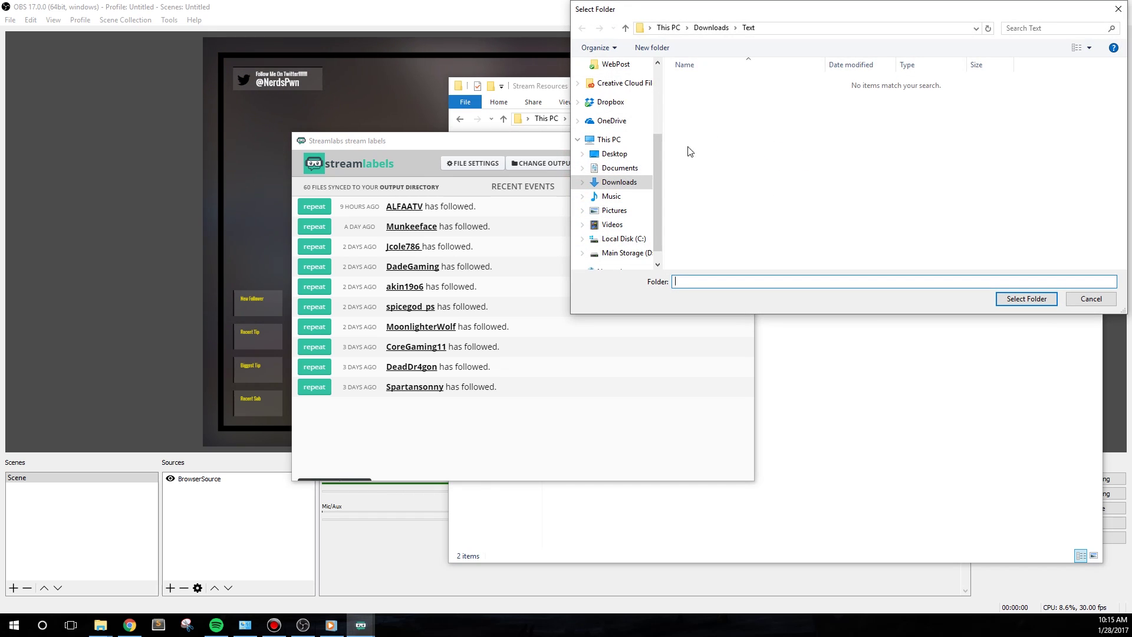
{"action": "scroll", "coordinate": [634, 89], "scroll_direction": "up", "scroll_amount": 5}
{"action": "left_click", "coordinate": [625, 83]}
{"action": "double_click", "coordinate": [698, 94]}
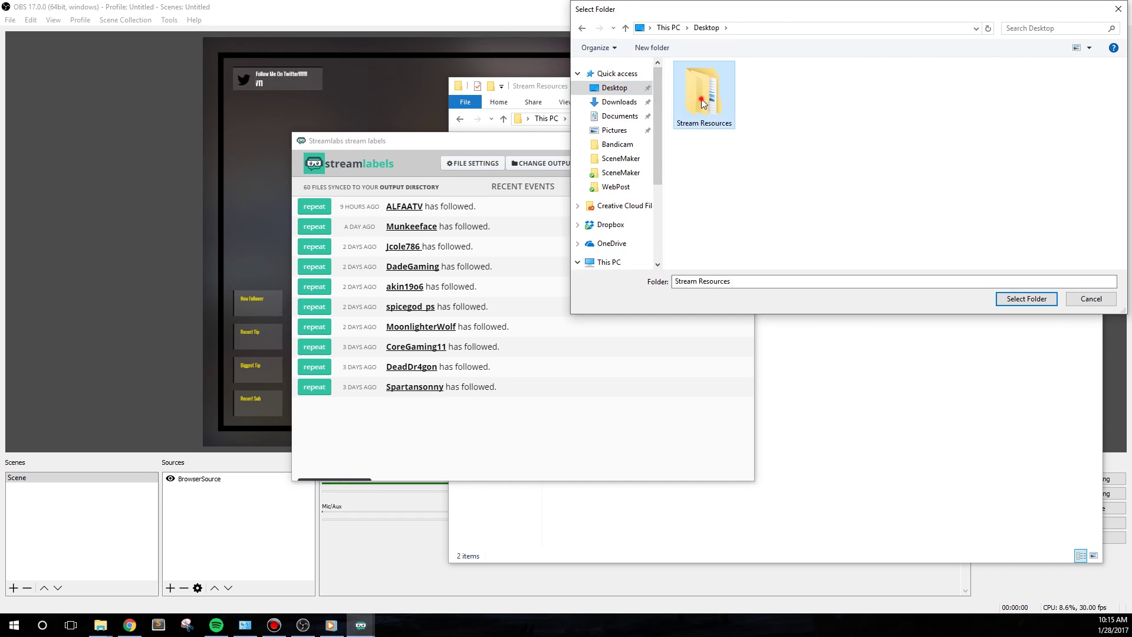
{"action": "left_click", "coordinate": [698, 94]}
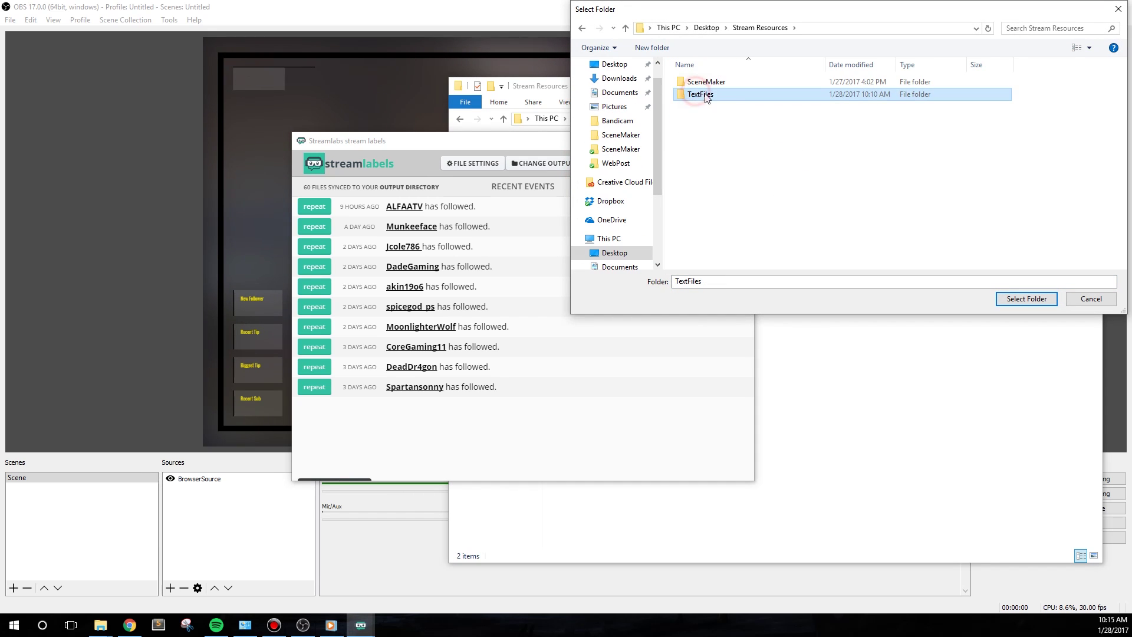
{"action": "left_click", "coordinate": [1025, 299]}
Step: Check the text files in the TextFiles folder, and switch to the Labels section of the Scene Settings Generator in Chrome
{"action": "left_click", "coordinate": [914, 345]}
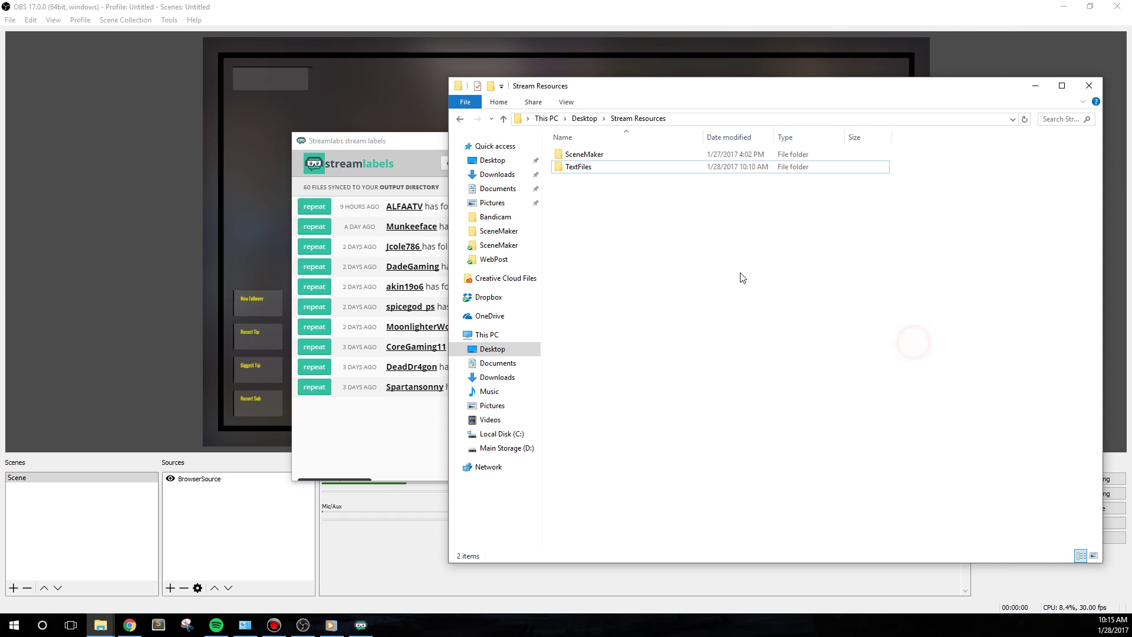
{"action": "double_click", "coordinate": [581, 167]}
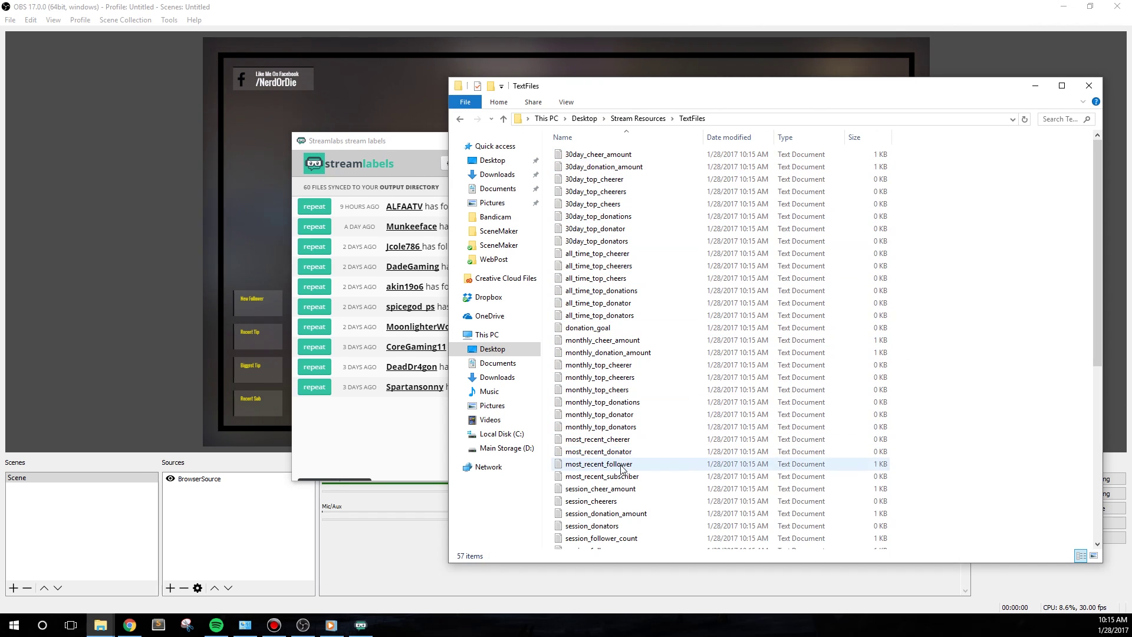
{"action": "left_click", "coordinate": [125, 627]}
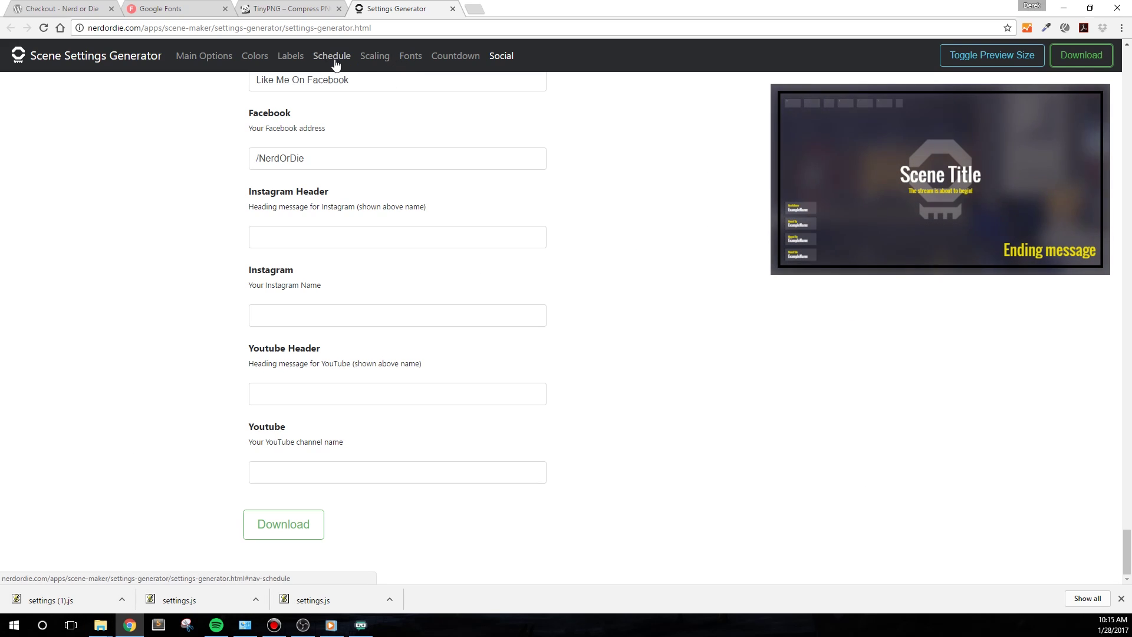
{"action": "left_click", "coordinate": [298, 58]}
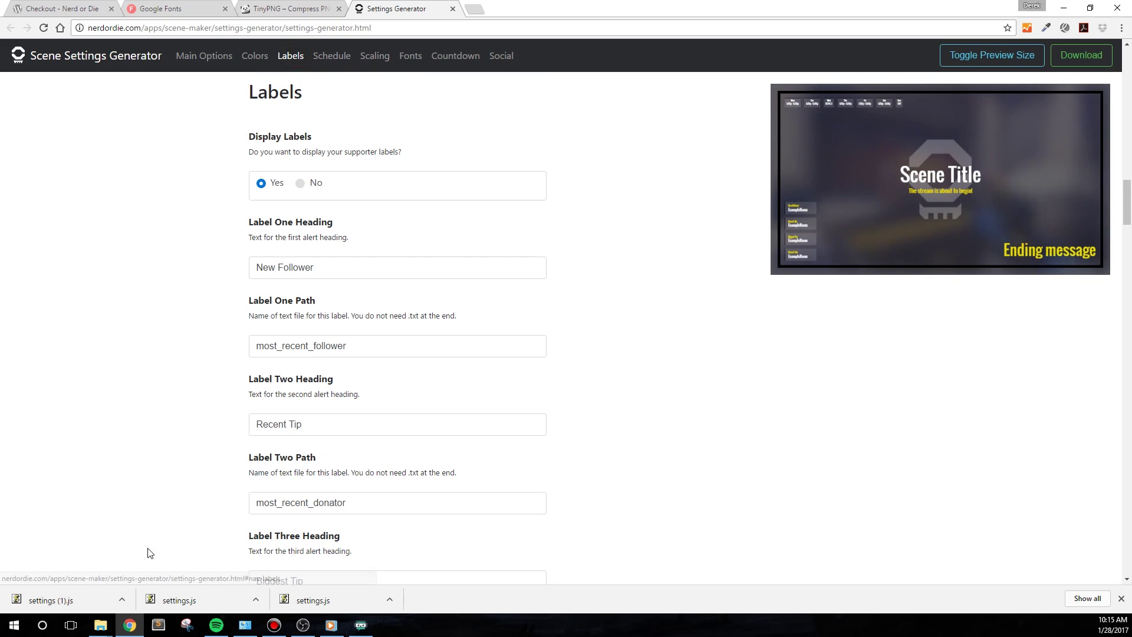
Step: Copy the name of the session_top_donators file from the TextFiles folder and paste it as the Label One Path
{"action": "mouse_move", "coordinate": [100, 624]}
{"action": "left_click", "coordinate": [64, 576]}
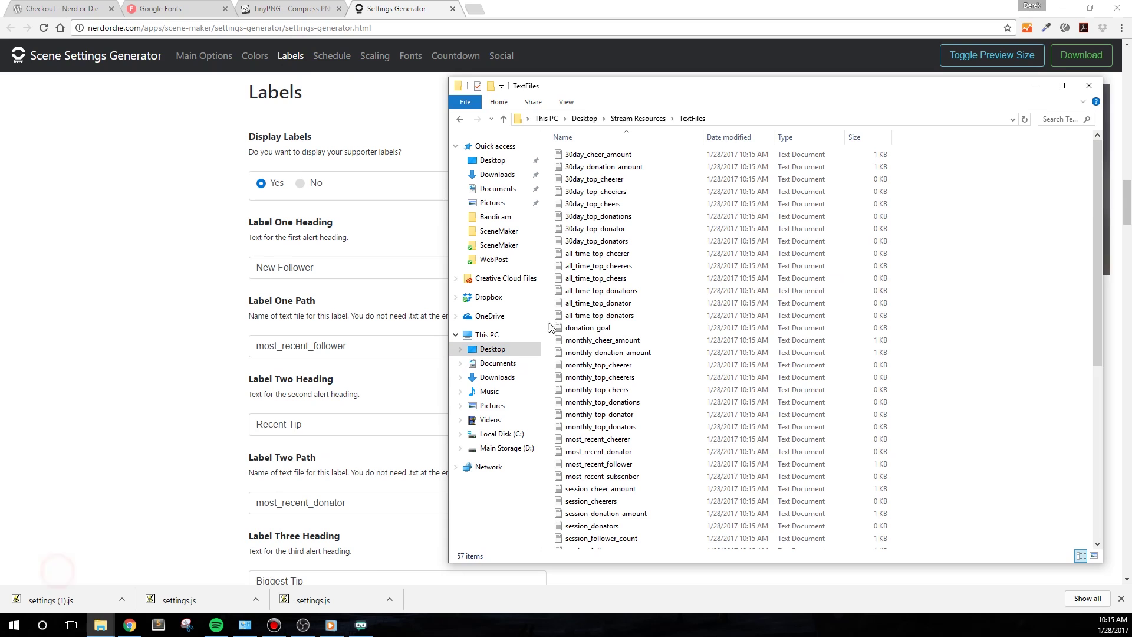
{"action": "scroll", "coordinate": [613, 436], "scroll_direction": "down", "scroll_amount": 5}
{"action": "scroll", "coordinate": [614, 437], "scroll_direction": "down", "scroll_amount": 3}
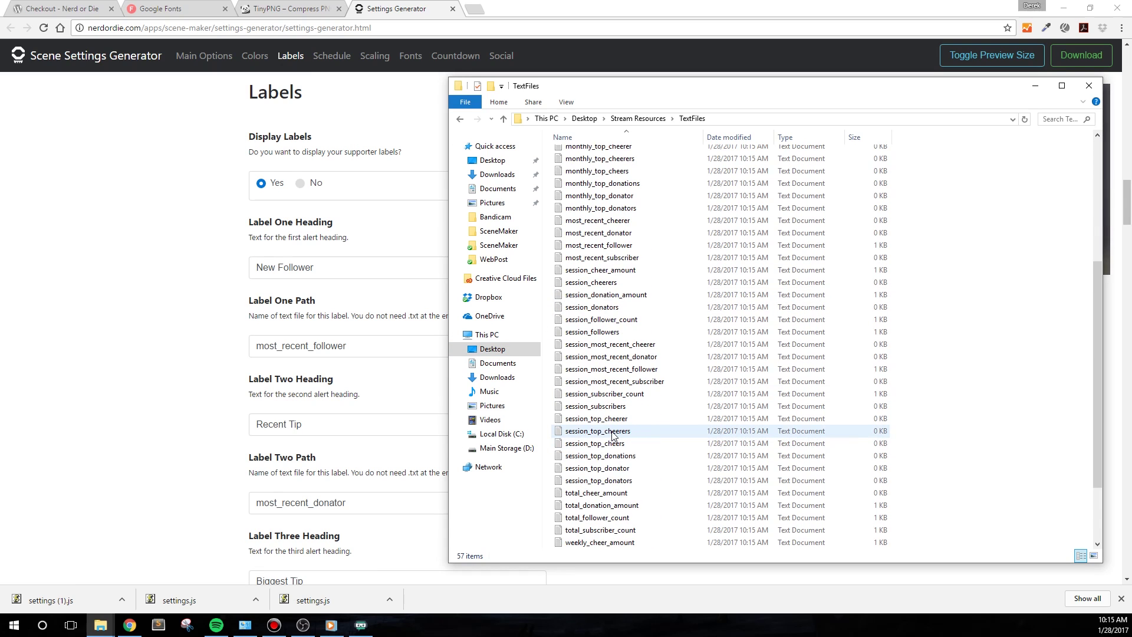
{"action": "left_click", "coordinate": [613, 392]}
{"action": "right_click", "coordinate": [613, 392]}
{"action": "left_click", "coordinate": [656, 371]}
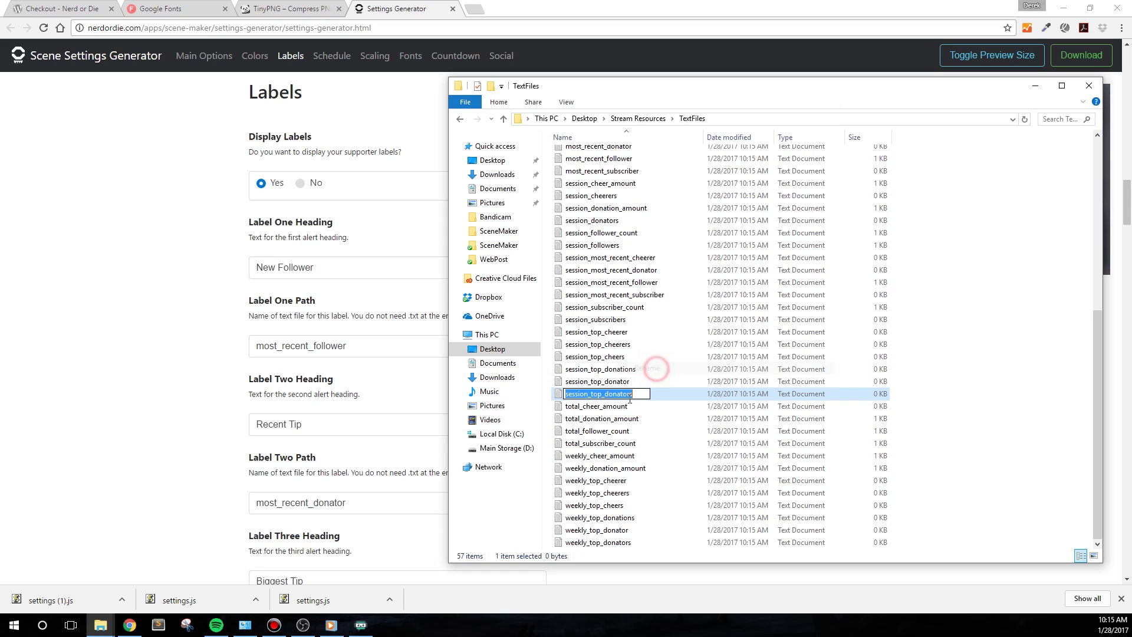
{"action": "left_click", "coordinate": [134, 371]}
{"action": "double_click", "coordinate": [373, 344]}
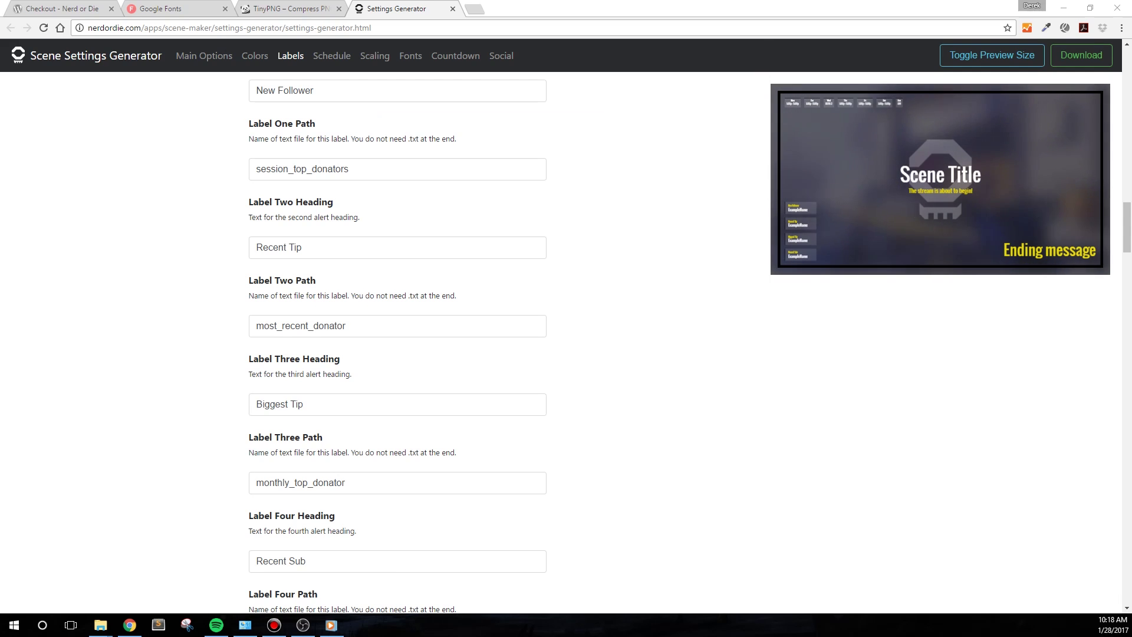
Step: Switch to Muxy Ticker and set its output directory to the TextFiles folder in Desktop > Stream Resources
{"action": "key", "text": "alt+Tab"}
{"action": "left_click", "coordinate": [582, 120]}
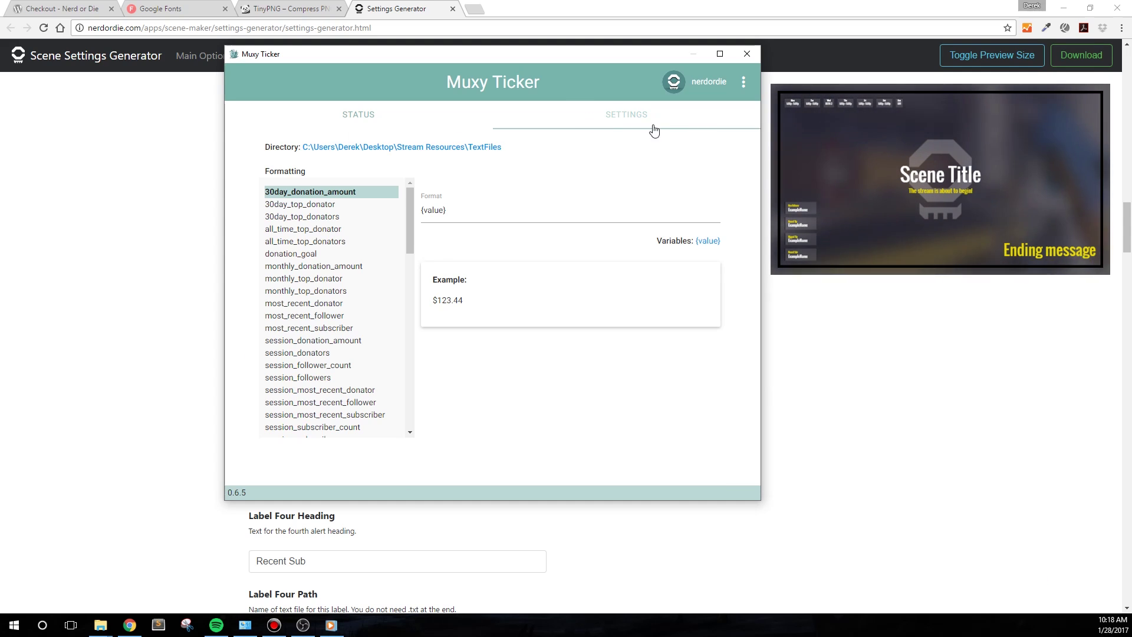
{"action": "left_click", "coordinate": [447, 148]}
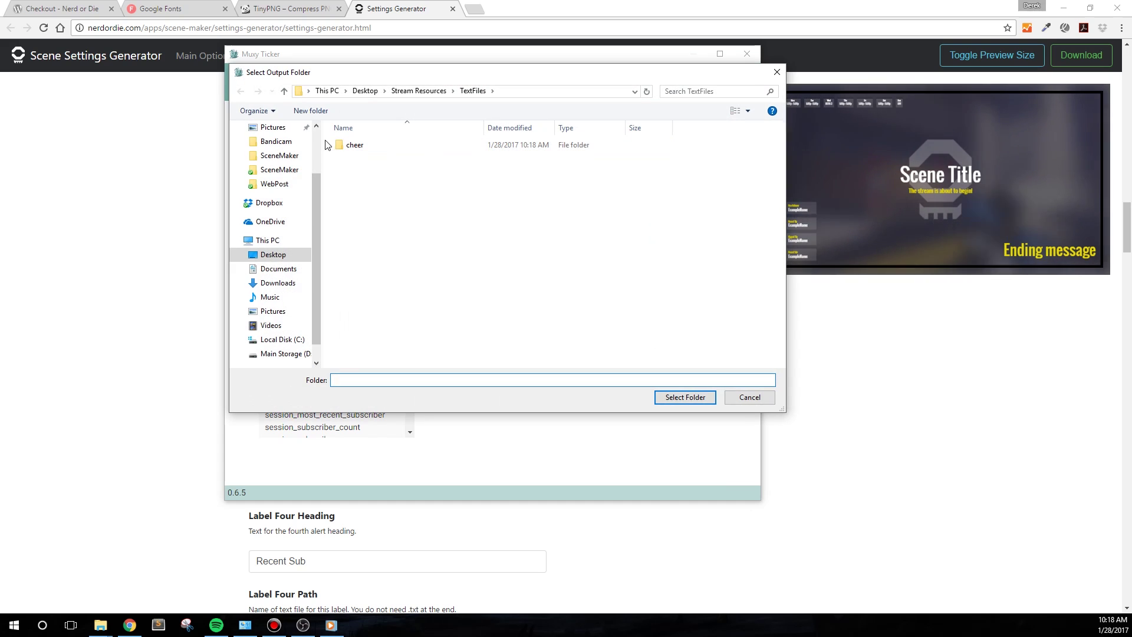
{"action": "scroll", "coordinate": [277, 177], "scroll_direction": "up", "scroll_amount": 3}
{"action": "left_click", "coordinate": [273, 151]}
{"action": "double_click", "coordinate": [370, 154]}
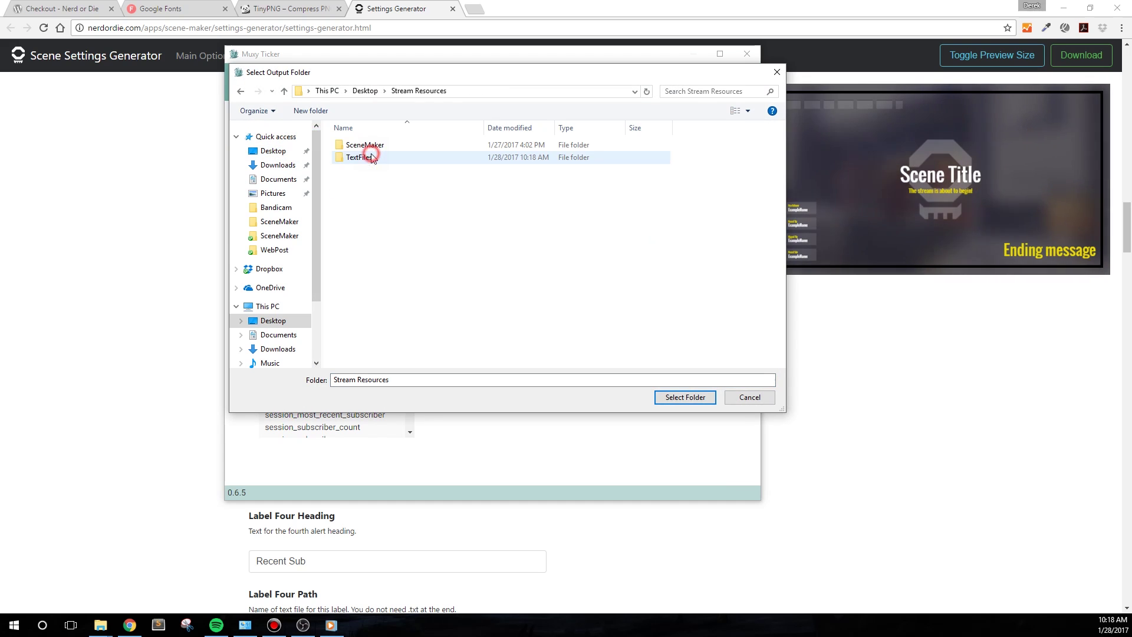
{"action": "left_click", "coordinate": [362, 157]}
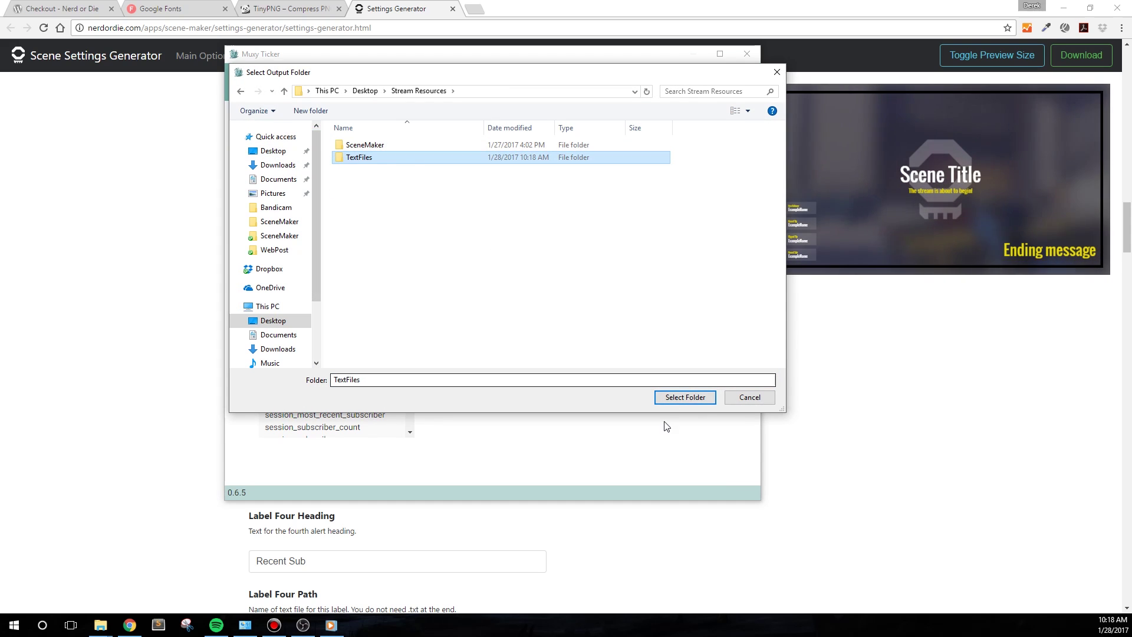
{"action": "left_click", "coordinate": [684, 397]}
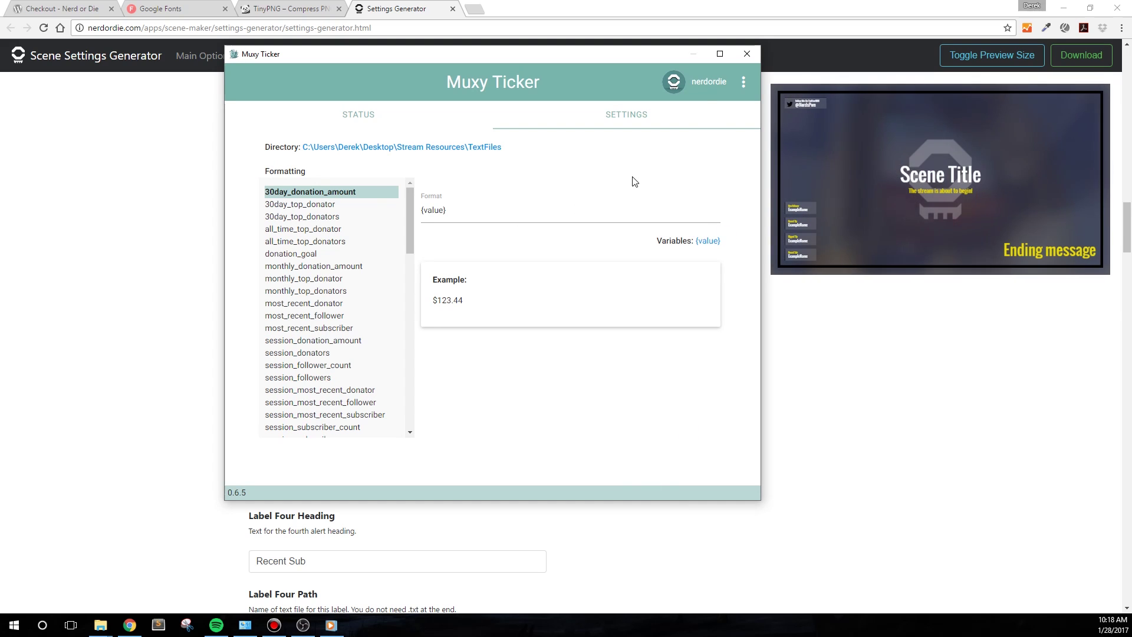
Step: Examine the text files in TextFiles and its cheer subfolder, and return to the label paths in the Scene Settings Generator
{"action": "mouse_move", "coordinate": [101, 629]}
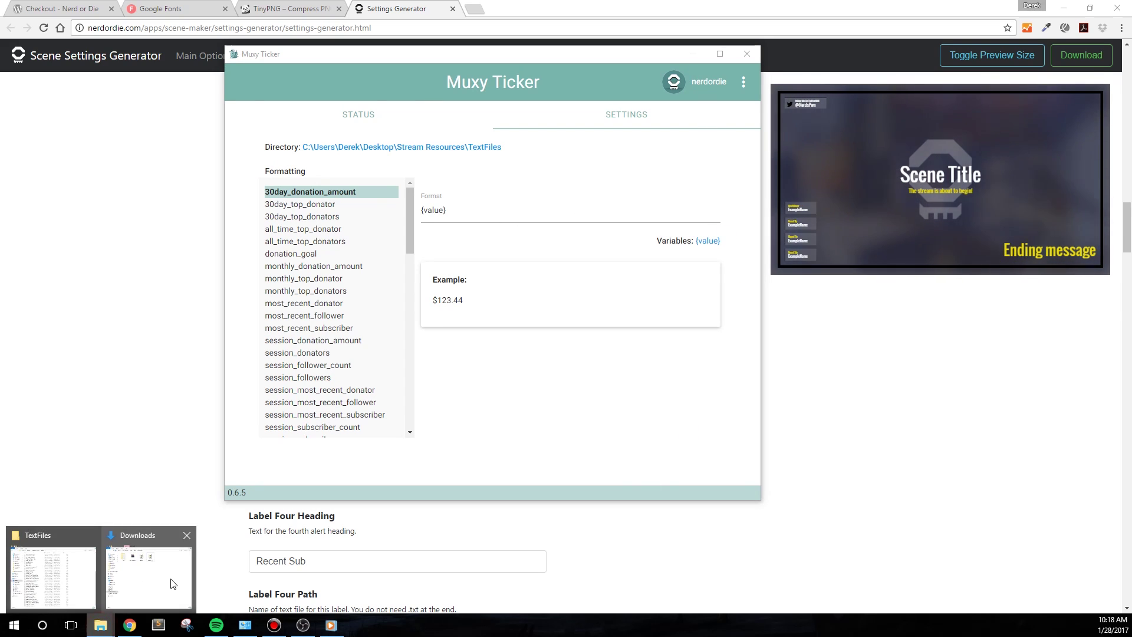
{"action": "left_click", "coordinate": [53, 566]}
{"action": "scroll", "coordinate": [652, 296], "scroll_direction": "up", "scroll_amount": 3}
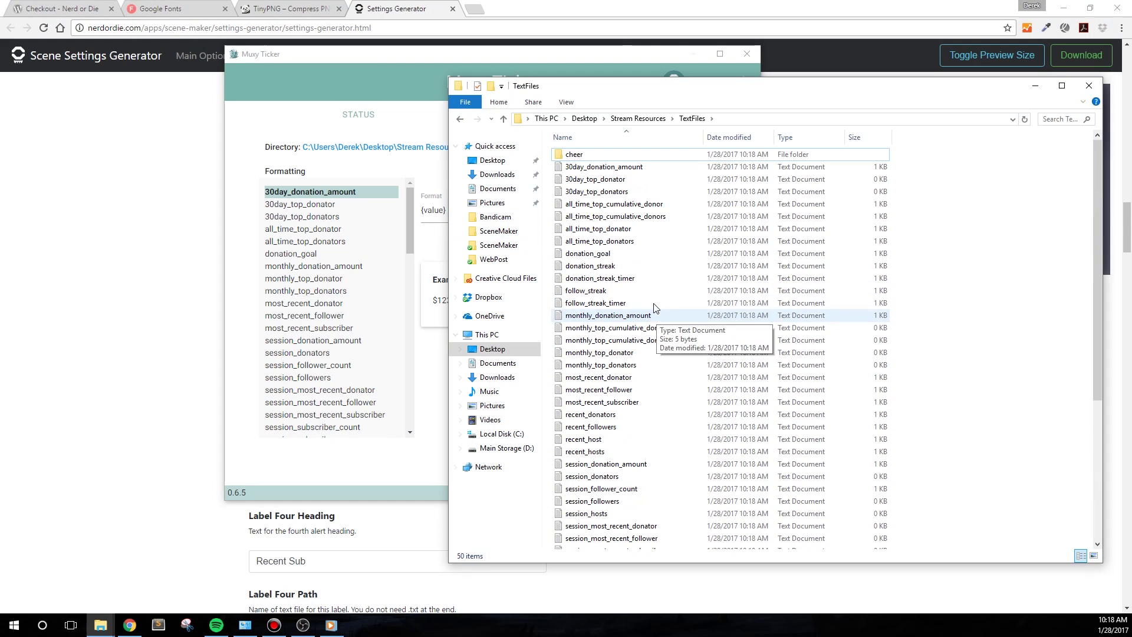
{"action": "double_click", "coordinate": [581, 155]}
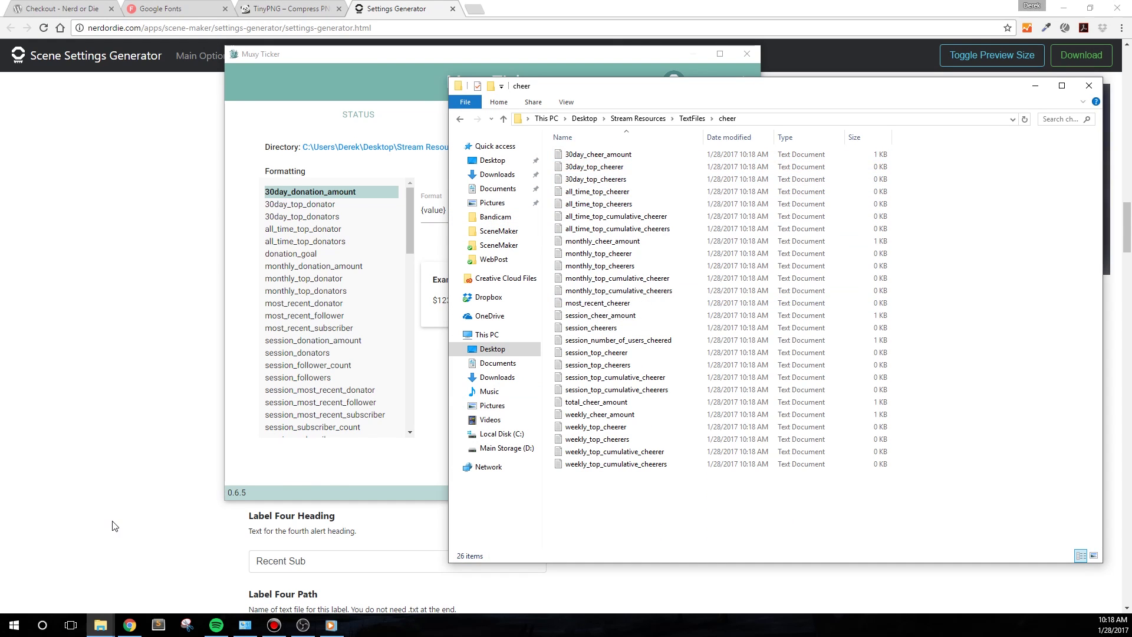
{"action": "left_click", "coordinate": [137, 492]}
{"action": "scroll", "coordinate": [238, 469], "scroll_direction": "down", "scroll_amount": 2}
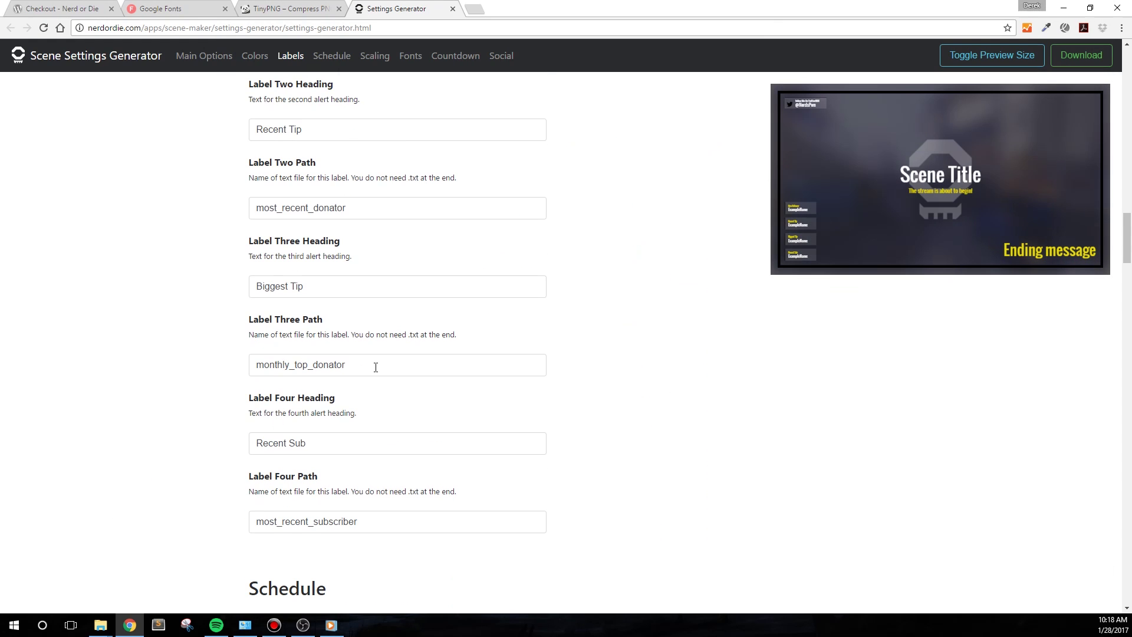
Step: Set the Label Three Path to /cheer/most_recent_cheere, based on the file in the cheer folder, and the Label Three Heading to Recent Cheer
{"action": "type", "text": "/c"}
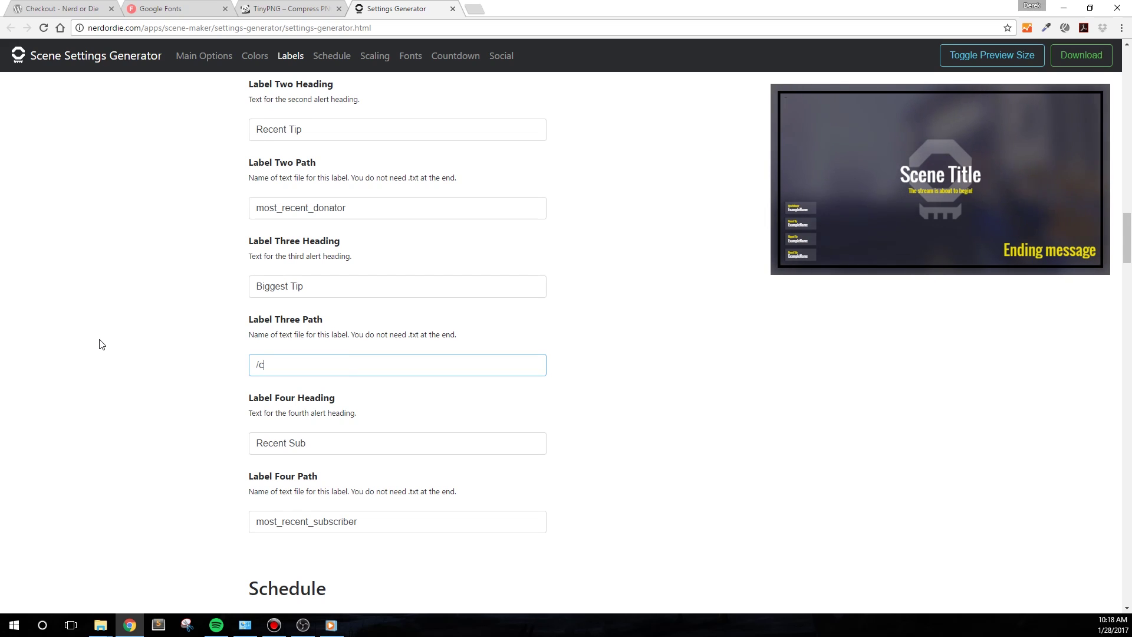
{"action": "type", "text": "heer/"}
{"action": "key", "text": "alt+Tab"}
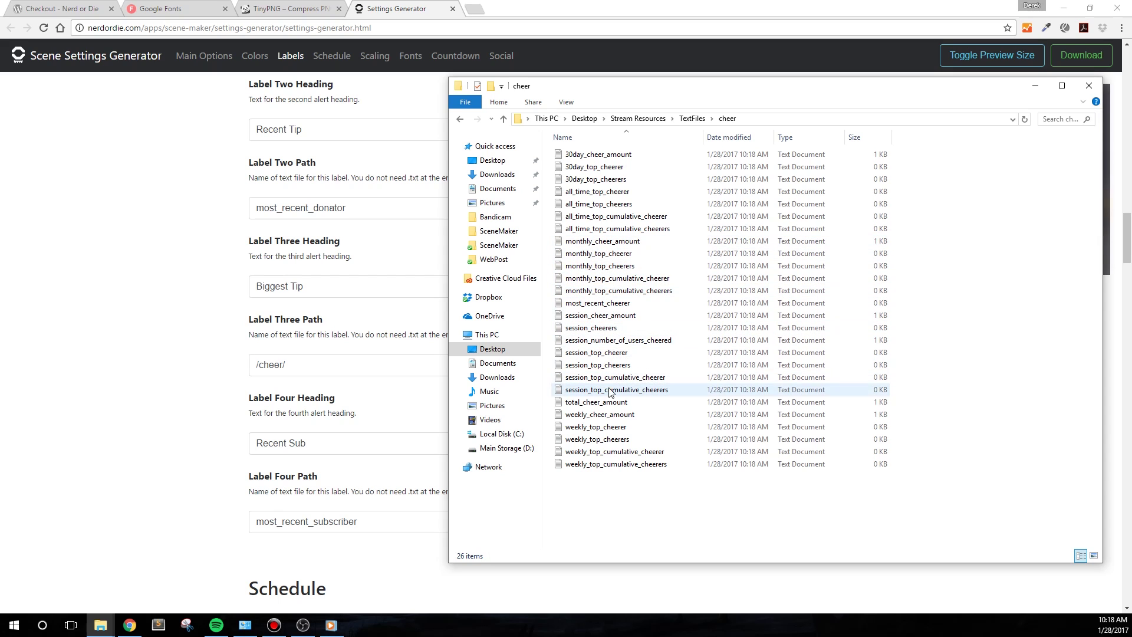
{"action": "left_click", "coordinate": [613, 305]}
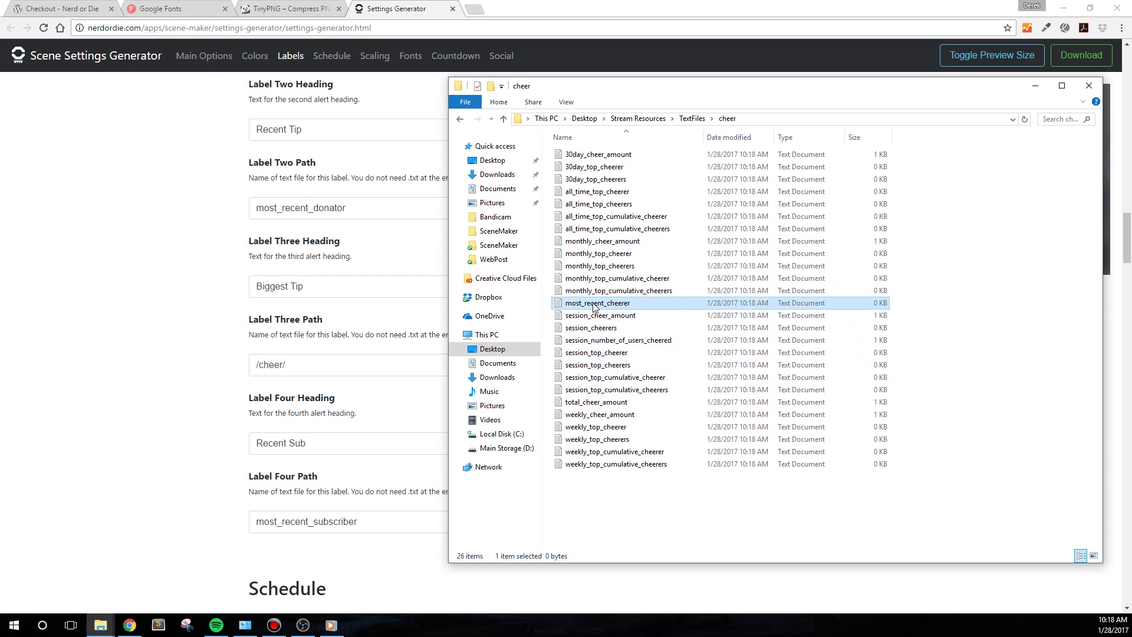
{"action": "left_click", "coordinate": [331, 368]}
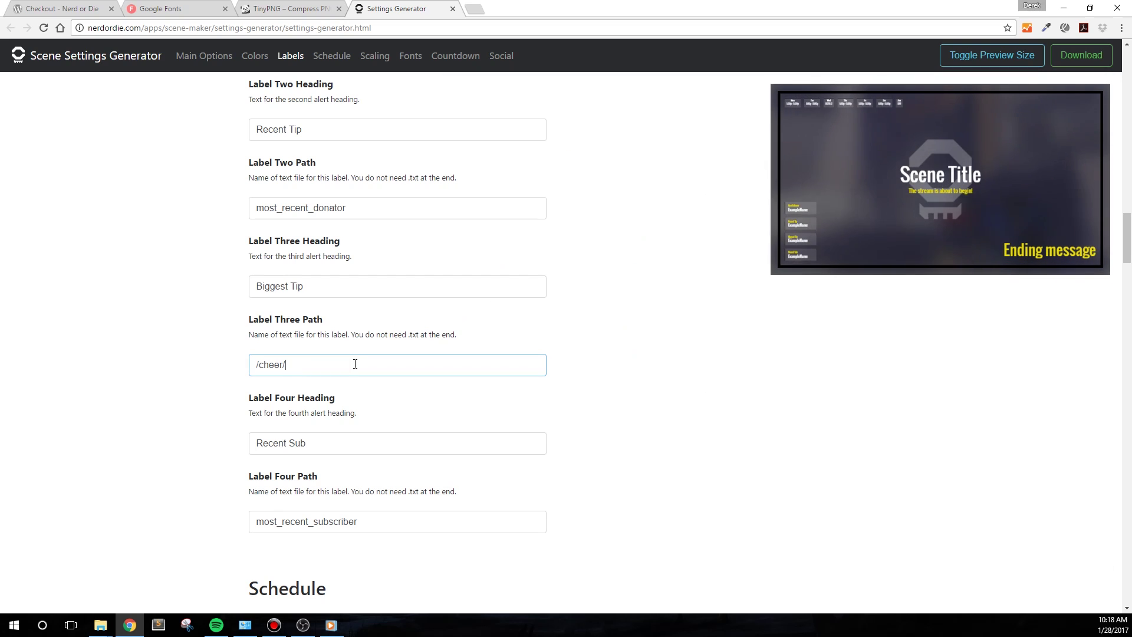
{"action": "type", "text": "most_"}
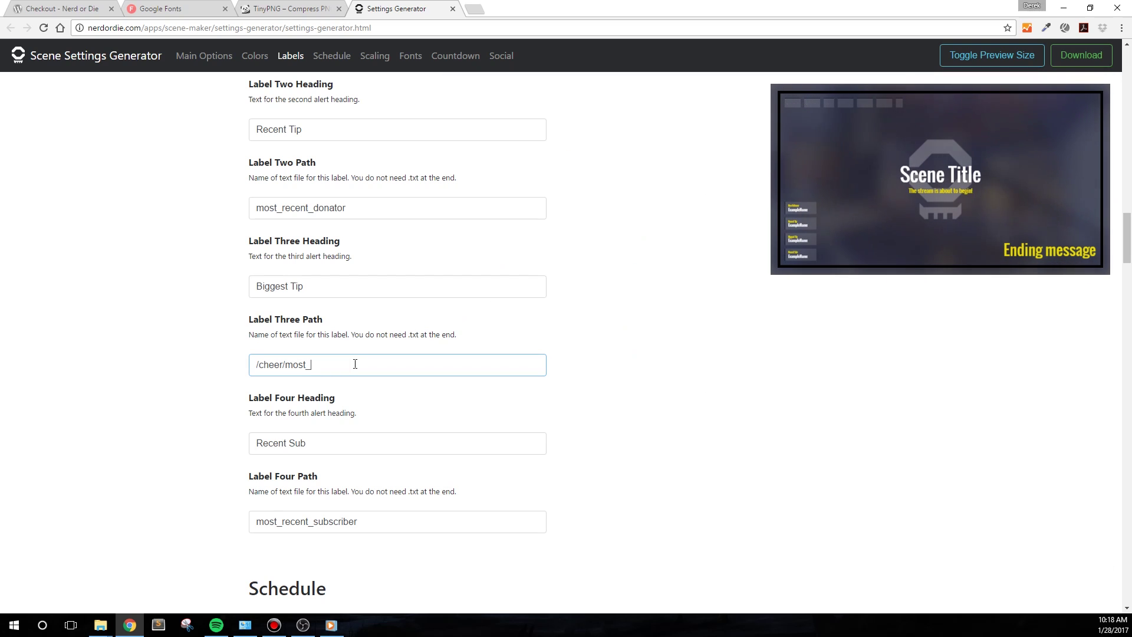
{"action": "type", "text": "recent_cheer"}
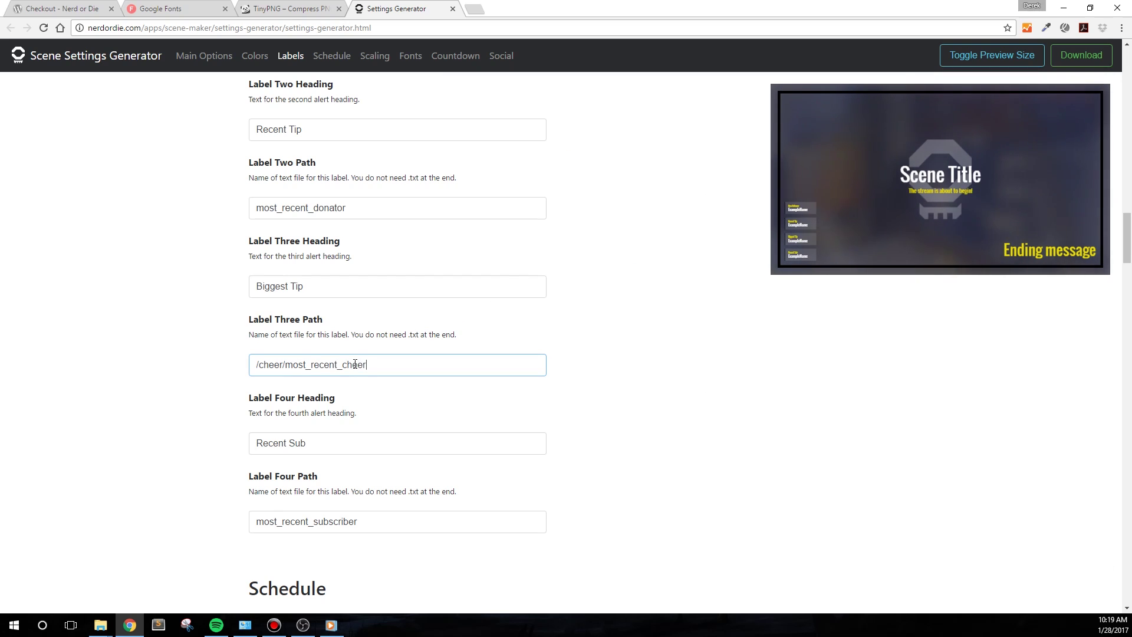
{"action": "type", "text": "e"}
{"action": "triple_click", "coordinate": [326, 281]}
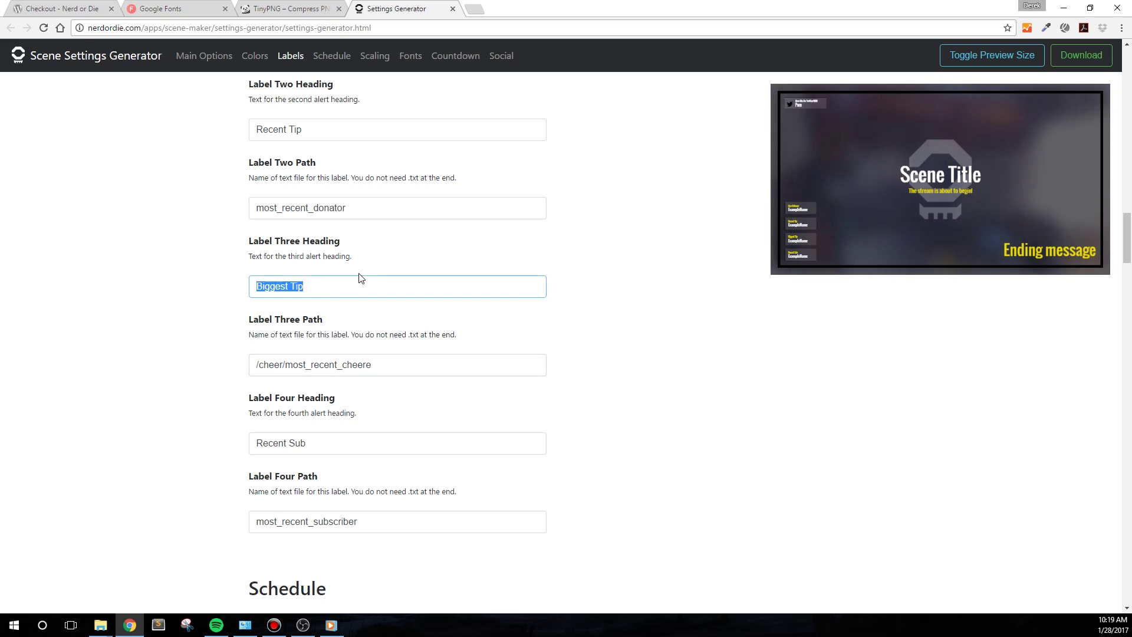
{"action": "type", "text": "Recent Cheer"}
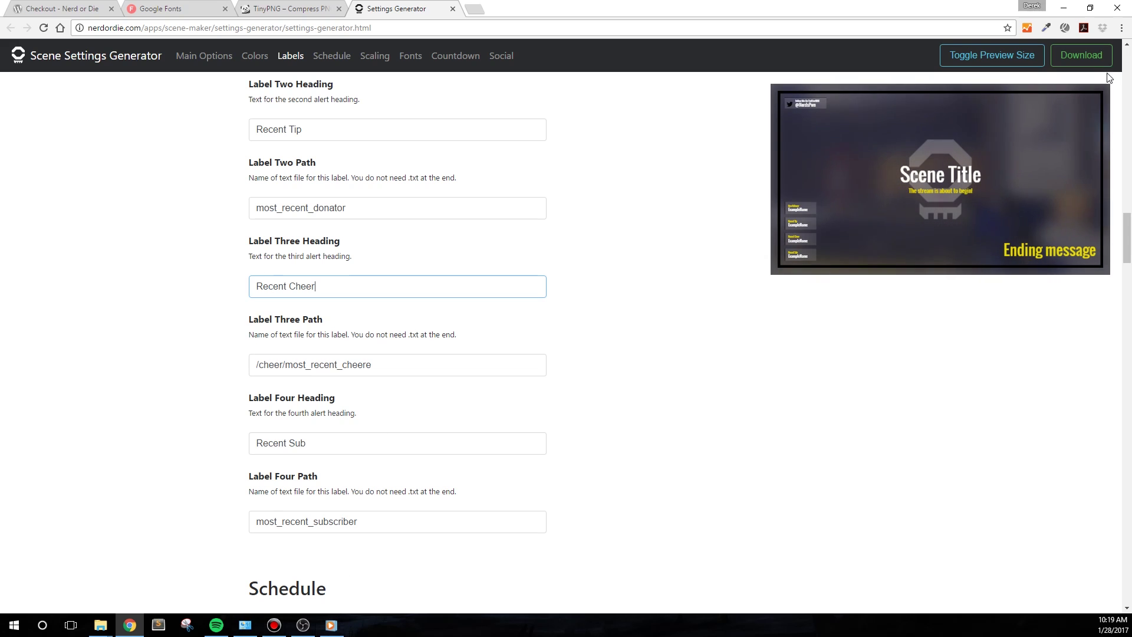
Step: Download the generated settings file, keep it despite the security prompt, and show it in its folder
{"action": "left_click", "coordinate": [1081, 55]}
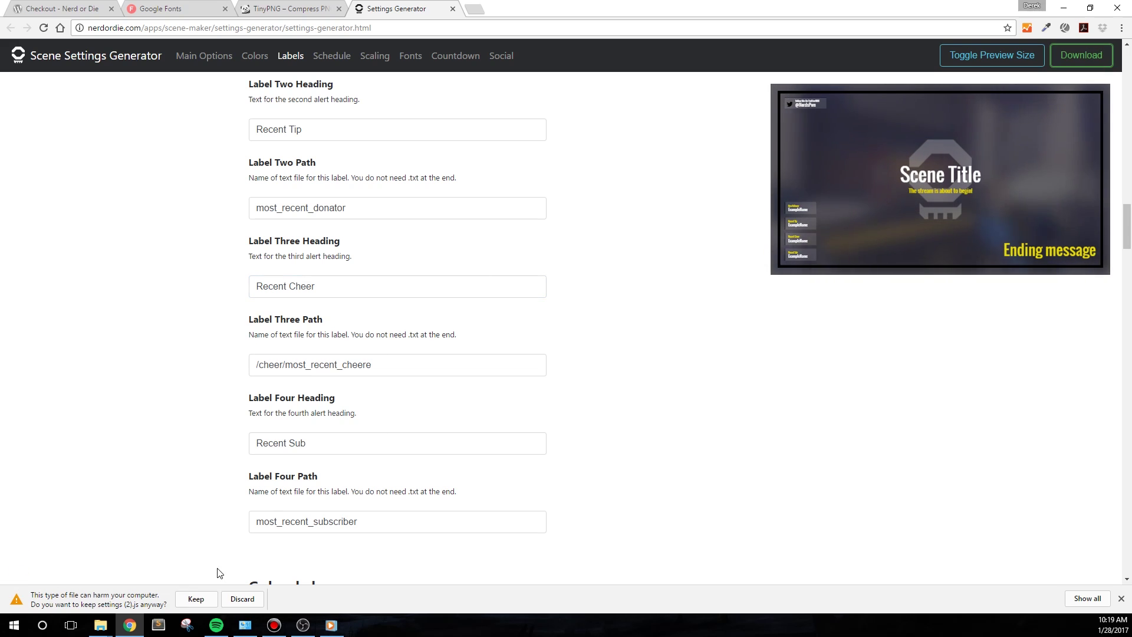
{"action": "left_click", "coordinate": [196, 598]}
{"action": "left_click", "coordinate": [122, 600]}
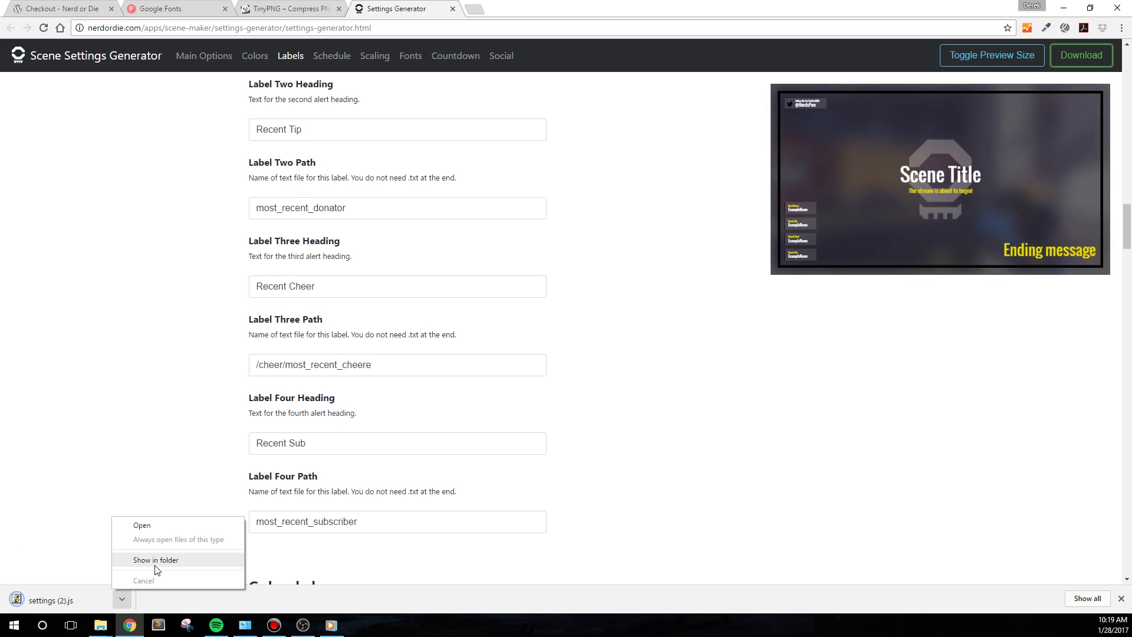
{"action": "left_click", "coordinate": [157, 563]}
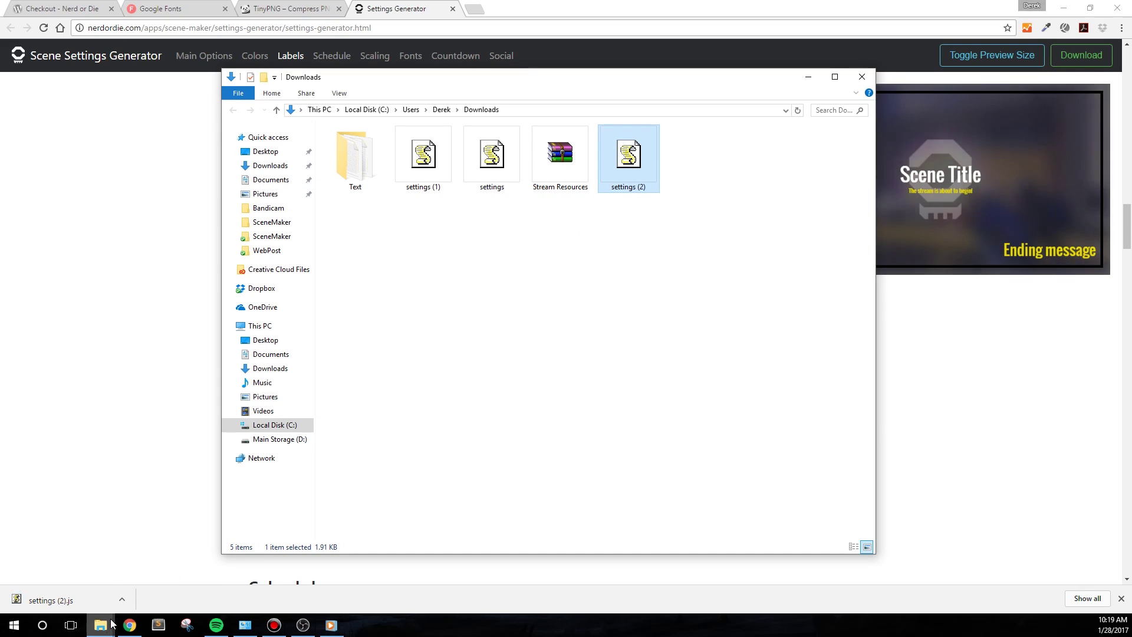
Step: Delete the old settings file from the Stream Resources > SceneMaker > Settings folder
{"action": "mouse_move", "coordinate": [100, 625]}
{"action": "left_click", "coordinate": [71, 576]}
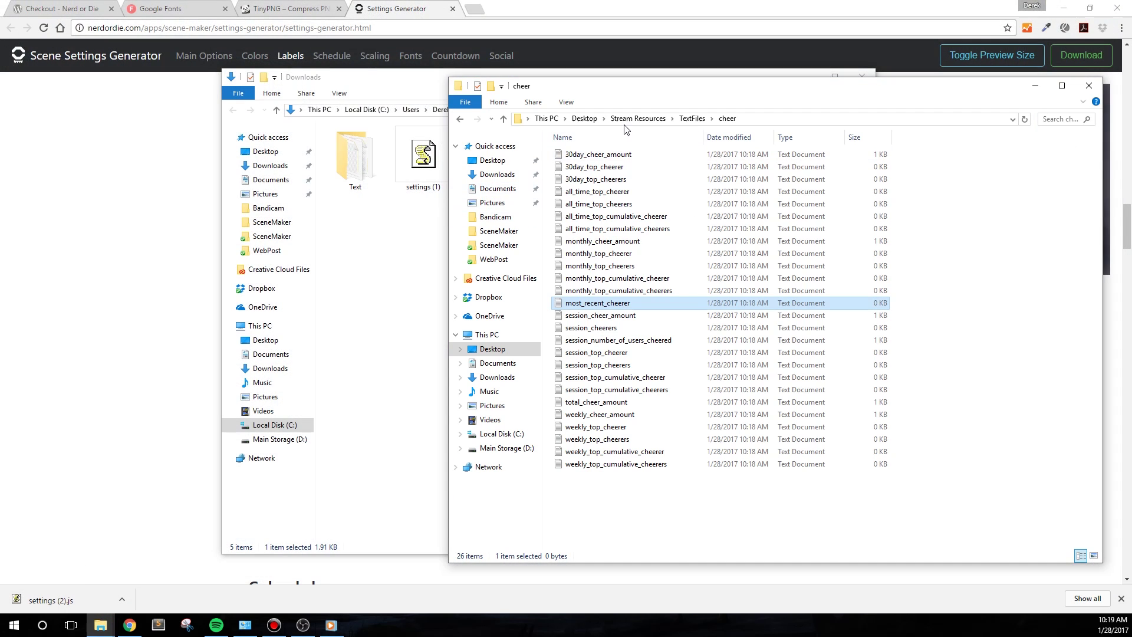
{"action": "left_click", "coordinate": [638, 118]}
{"action": "double_click", "coordinate": [572, 154]}
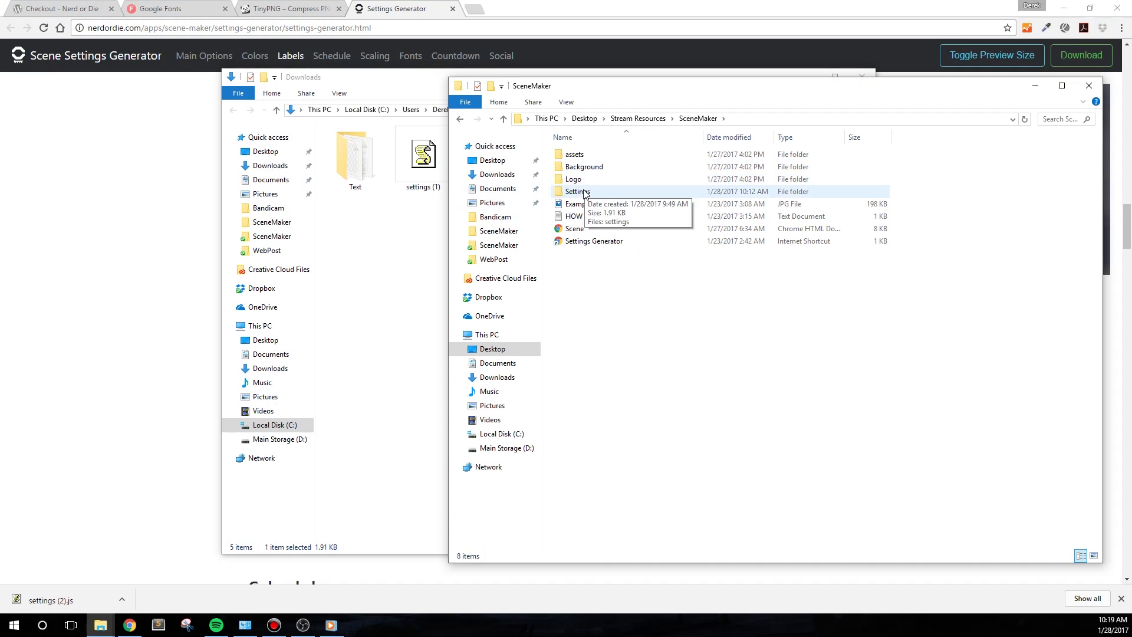
{"action": "double_click", "coordinate": [578, 191]}
{"action": "left_click", "coordinate": [577, 161]}
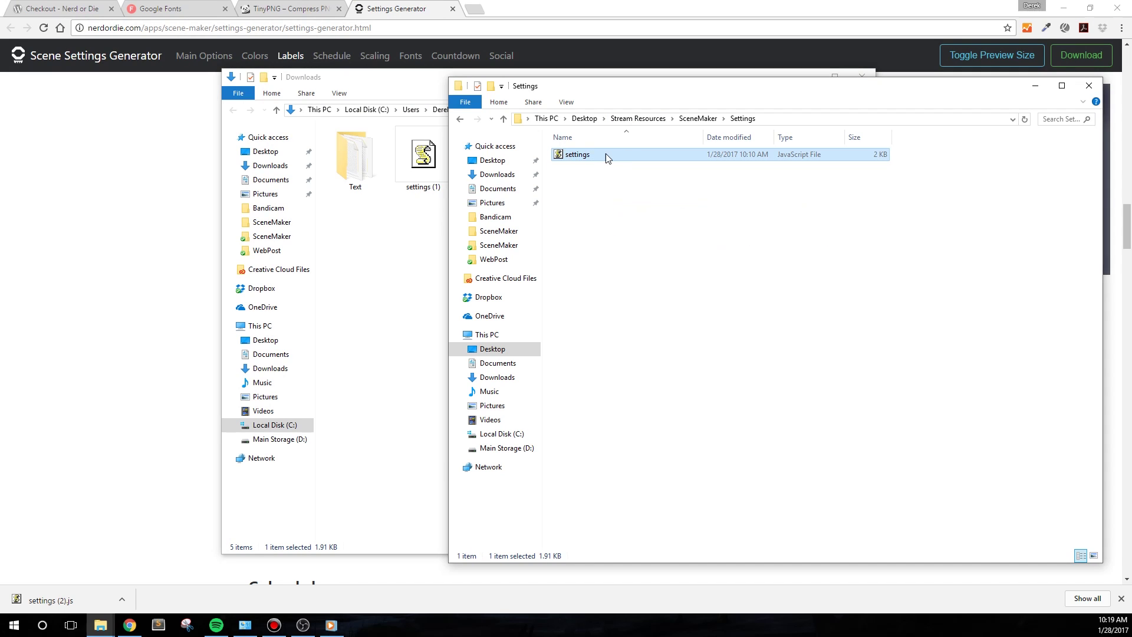
{"action": "key", "text": "Delete"}
Step: Move settings (2) from Downloads into the SceneMaker Settings folder, rename it settings, and minimize the Downloads window
{"action": "left_click", "coordinate": [397, 261]}
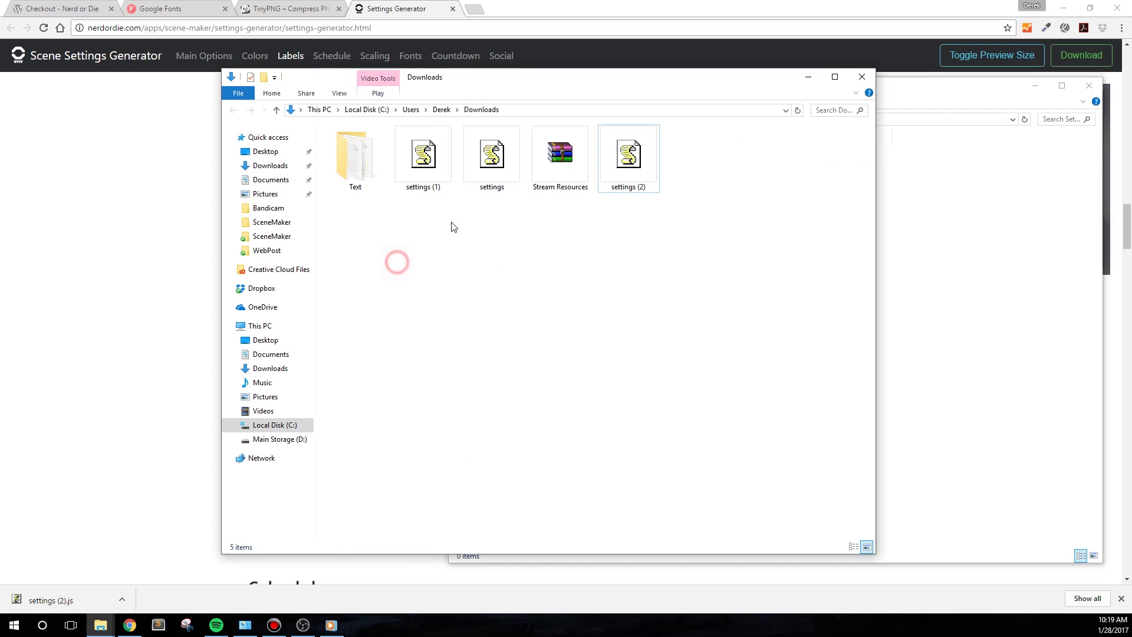
{"action": "left_click", "coordinate": [688, 248]}
{"action": "left_click_drag", "start_coordinate": [628, 156], "coordinate": [941, 302]}
{"action": "right_click", "coordinate": [611, 154]}
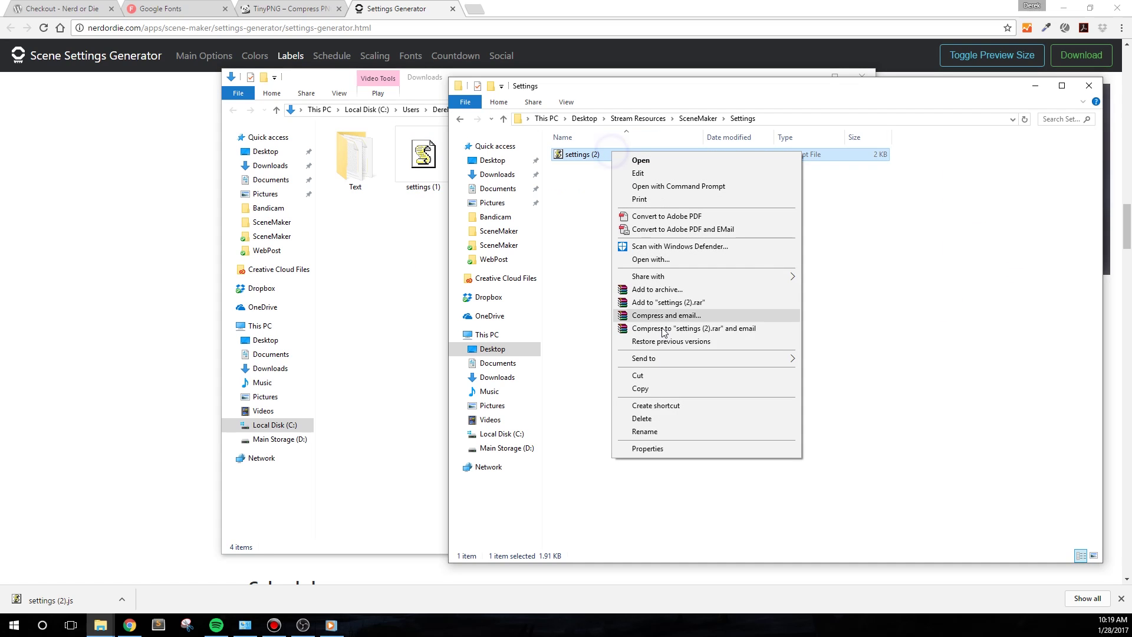
{"action": "left_click", "coordinate": [648, 432]}
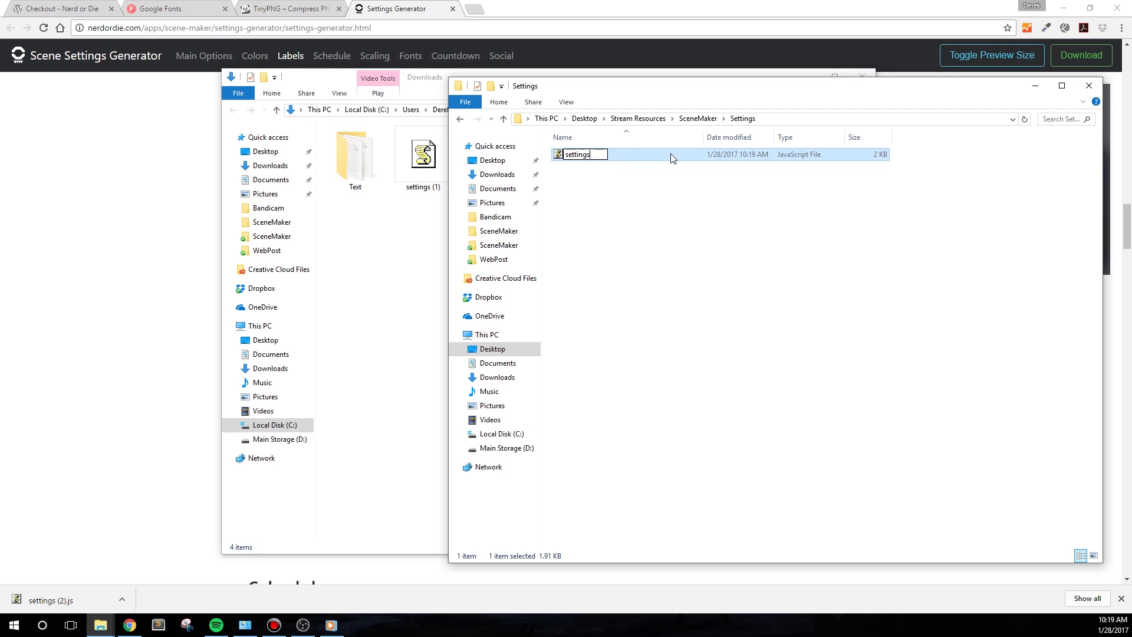
{"action": "left_click", "coordinate": [656, 220]}
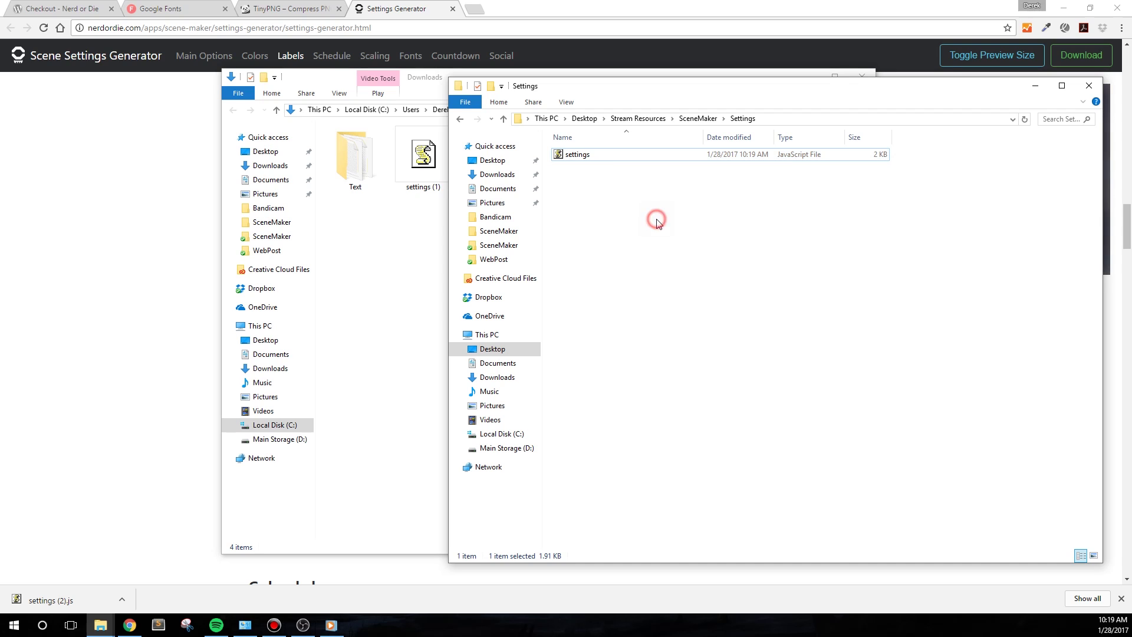
{"action": "left_click", "coordinate": [809, 76]}
Step: View the scene in OBS, open Desktop > Stream Resources > SceneMaker > Background in File Explorer, and minimize OBS and Chrome behind it
{"action": "left_click", "coordinate": [303, 625]}
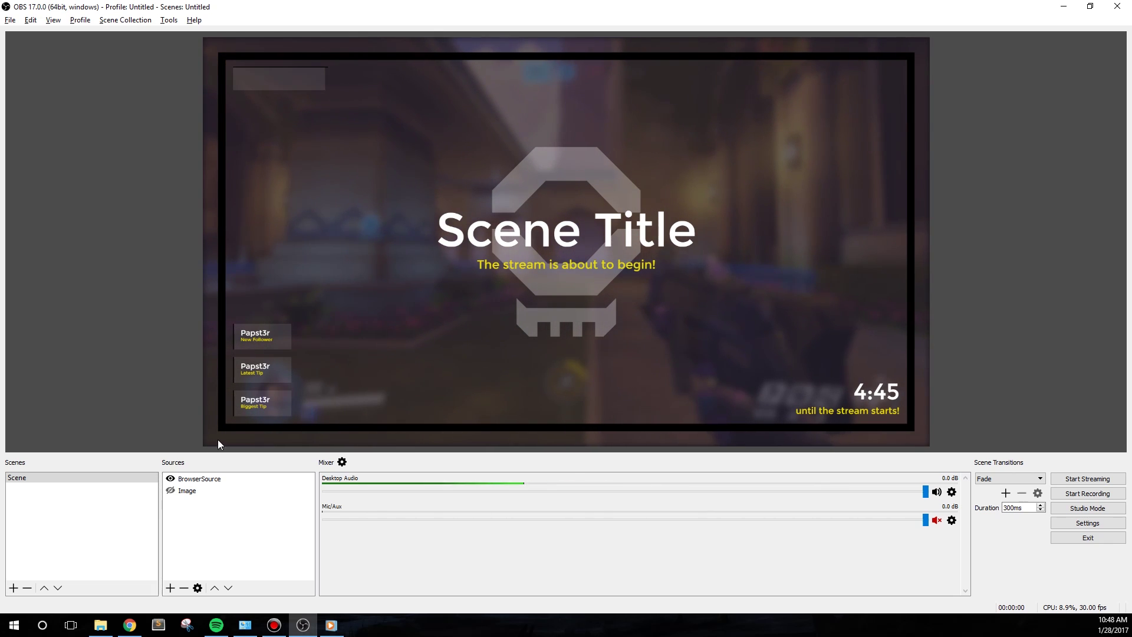
{"action": "left_click", "coordinate": [101, 626]}
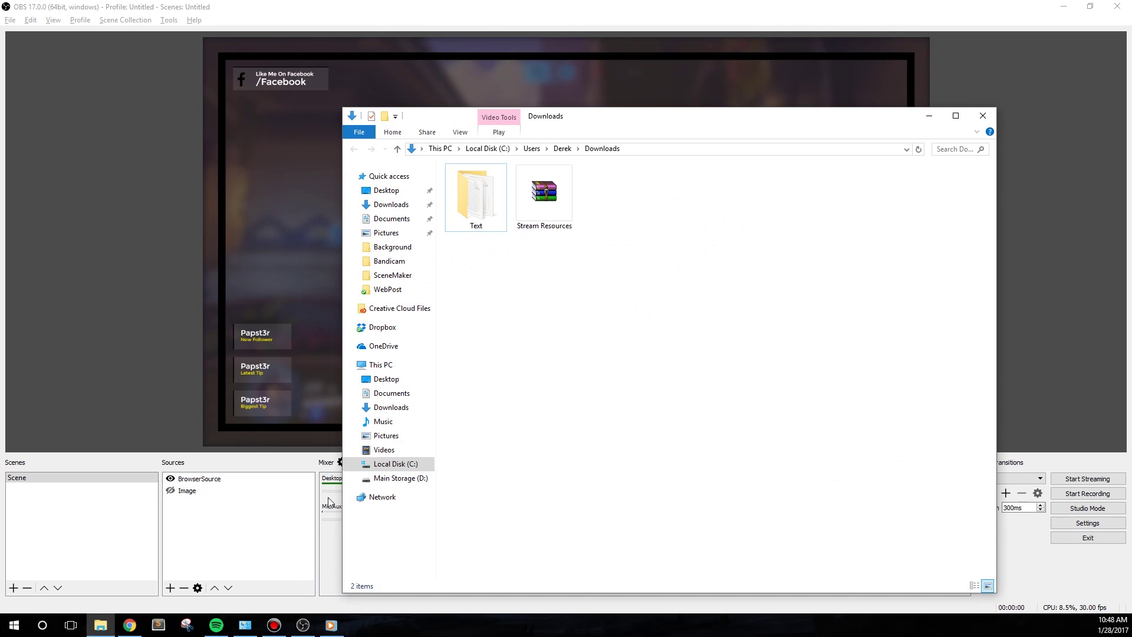
{"action": "left_click", "coordinate": [384, 189]}
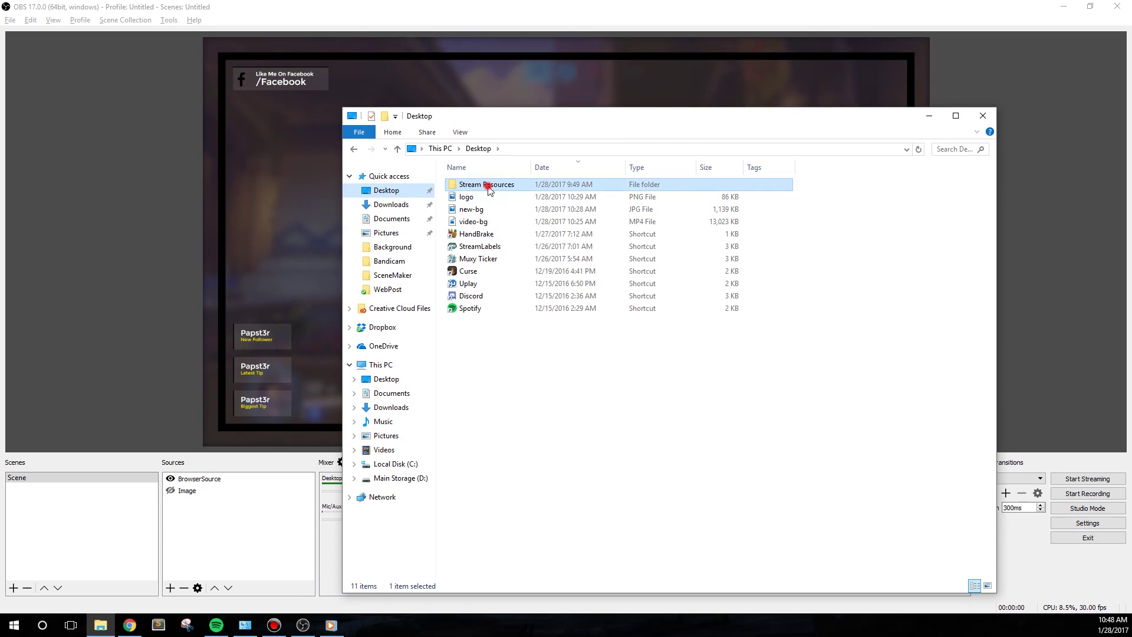
{"action": "double_click", "coordinate": [470, 185]}
{"action": "double_click", "coordinate": [475, 185]}
{"action": "double_click", "coordinate": [483, 198]}
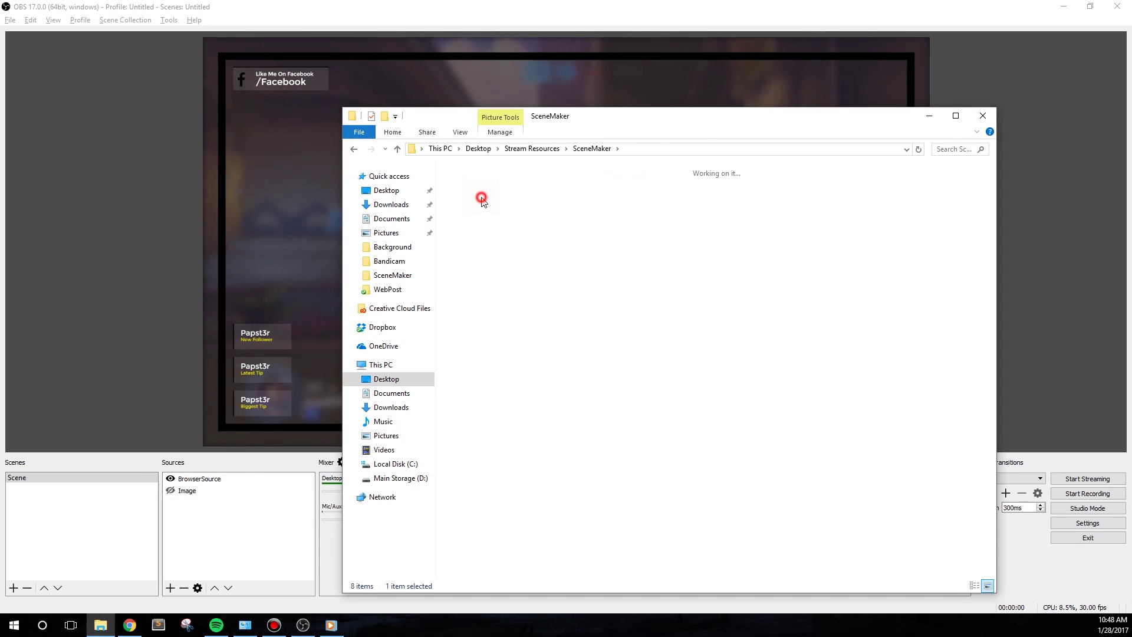
{"action": "left_click", "coordinate": [1064, 8]}
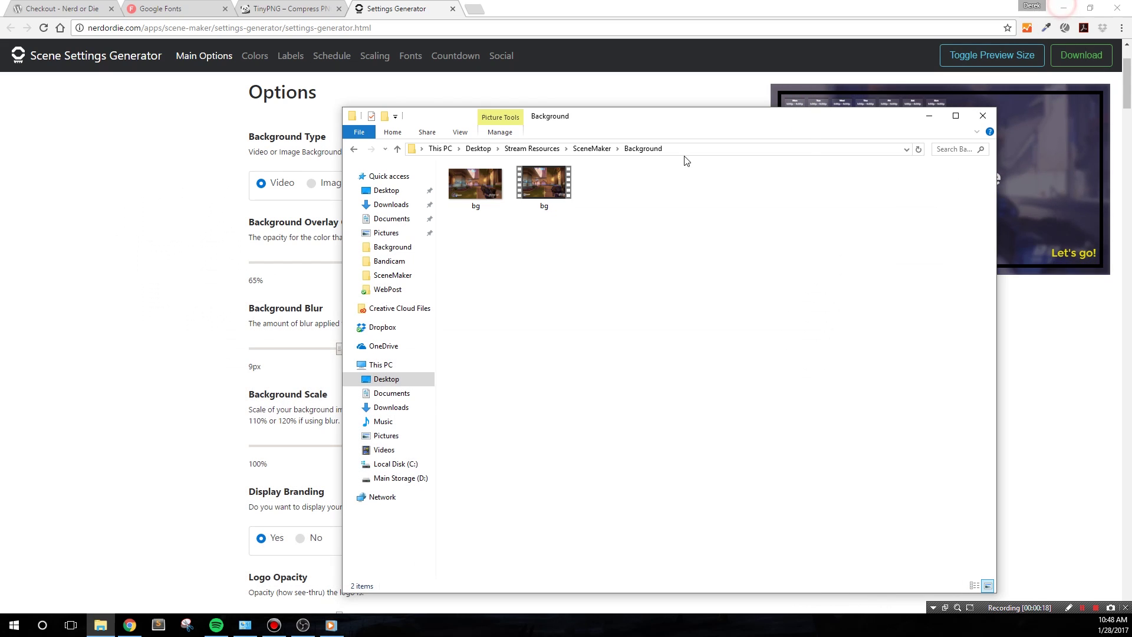
{"action": "left_click", "coordinate": [1061, 7]}
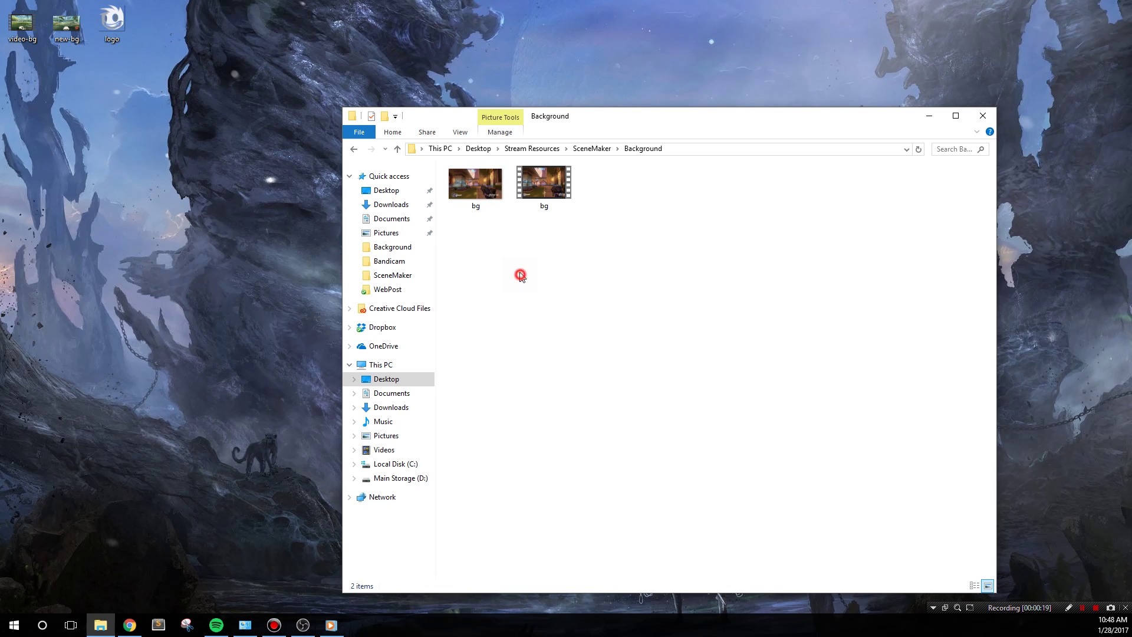
{"action": "left_click", "coordinate": [558, 189]}
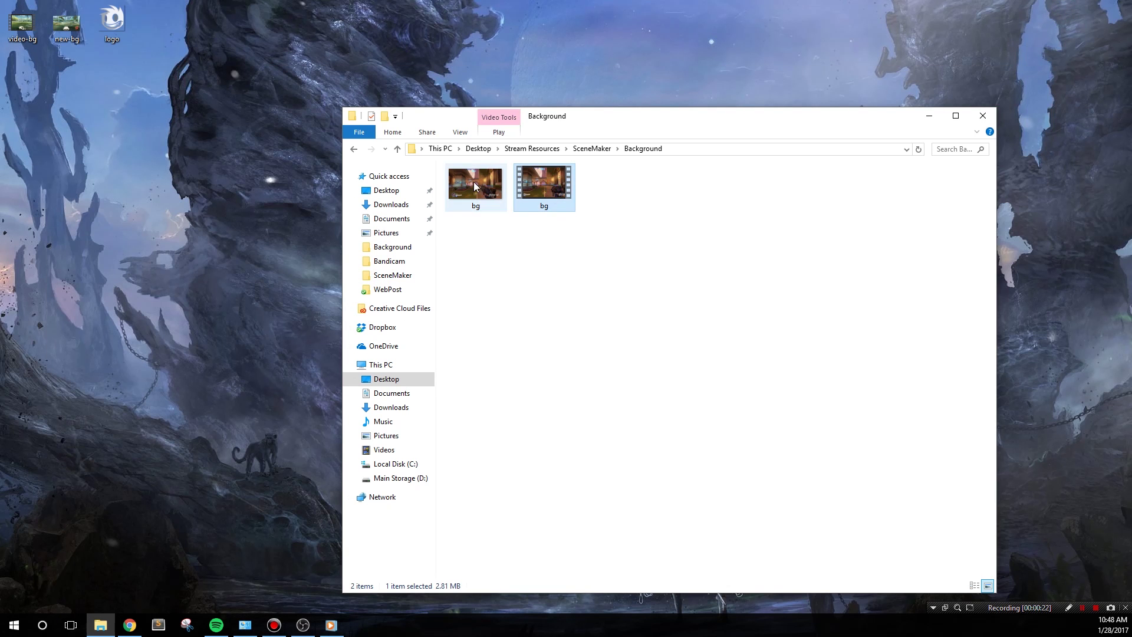
Step: In the Scene Settings Generator in Chrome, try a Background Overlay Opacity of 100% in the enlarged preview, and lower it to 75%
{"action": "left_click", "coordinate": [129, 626]}
{"action": "left_click", "coordinate": [442, 265]}
{"action": "left_click_drag", "start_coordinate": [443, 265], "coordinate": [649, 268]}
{"action": "left_click", "coordinate": [877, 220]}
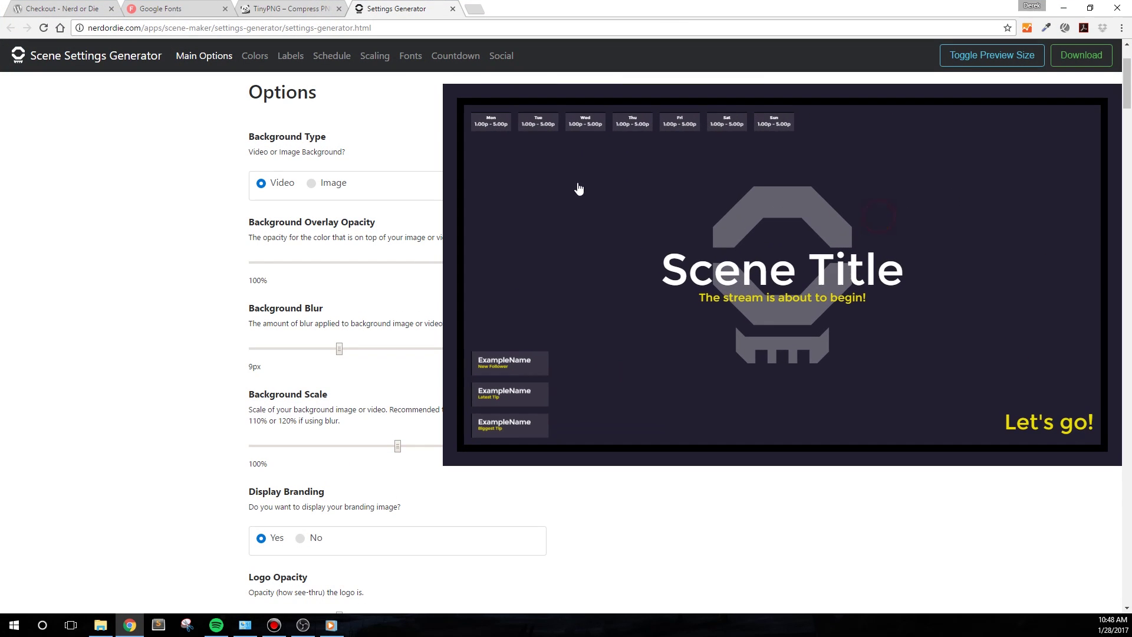
{"action": "left_click", "coordinate": [665, 212]}
{"action": "left_click_drag", "start_coordinate": [544, 262], "coordinate": [470, 262]}
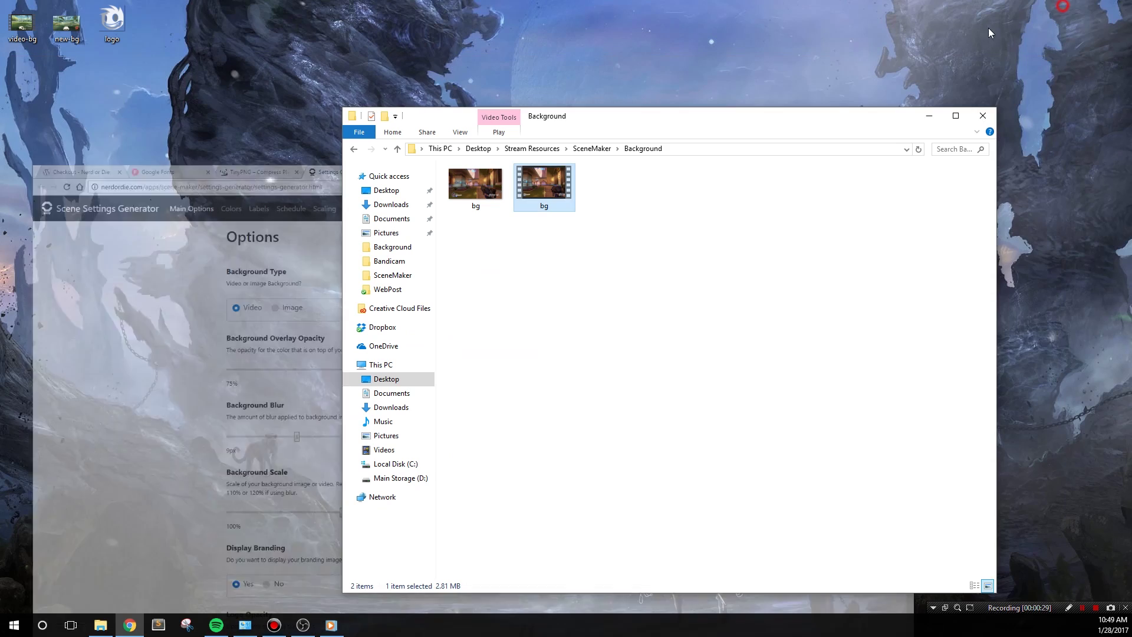
Step: Open the bg image and bg video from the Background folder to view them, and close the video player
{"action": "left_click", "coordinate": [534, 374]}
{"action": "left_click", "coordinate": [487, 194]}
{"action": "double_click", "coordinate": [487, 194]}
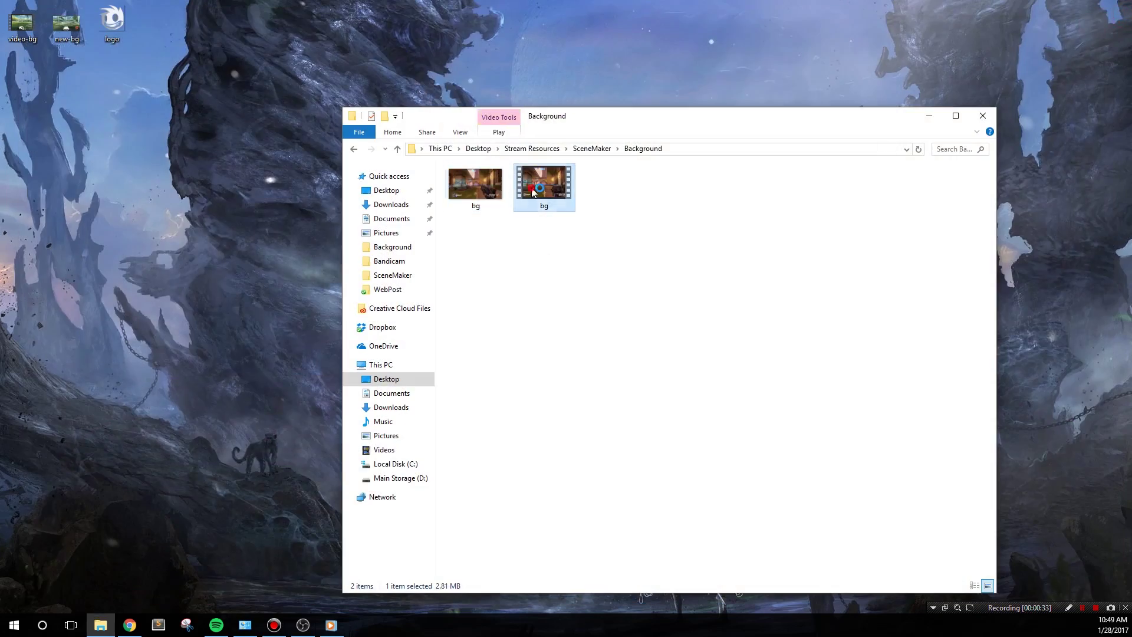
{"action": "double_click", "coordinate": [530, 191]}
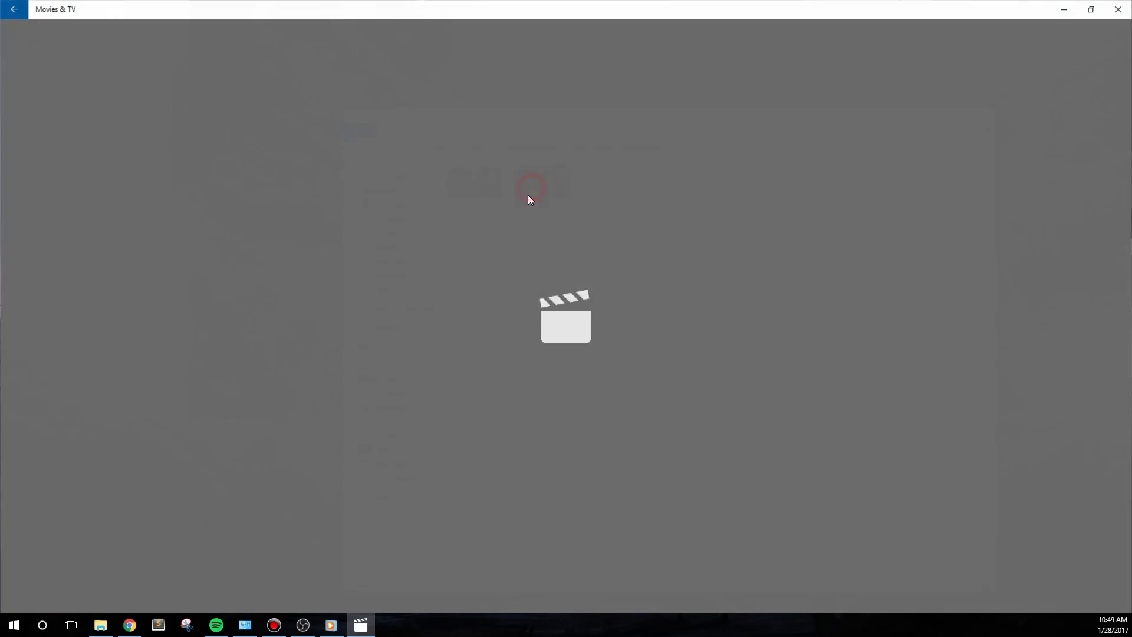
{"action": "left_click", "coordinate": [1118, 9]}
{"action": "left_click", "coordinate": [570, 307]}
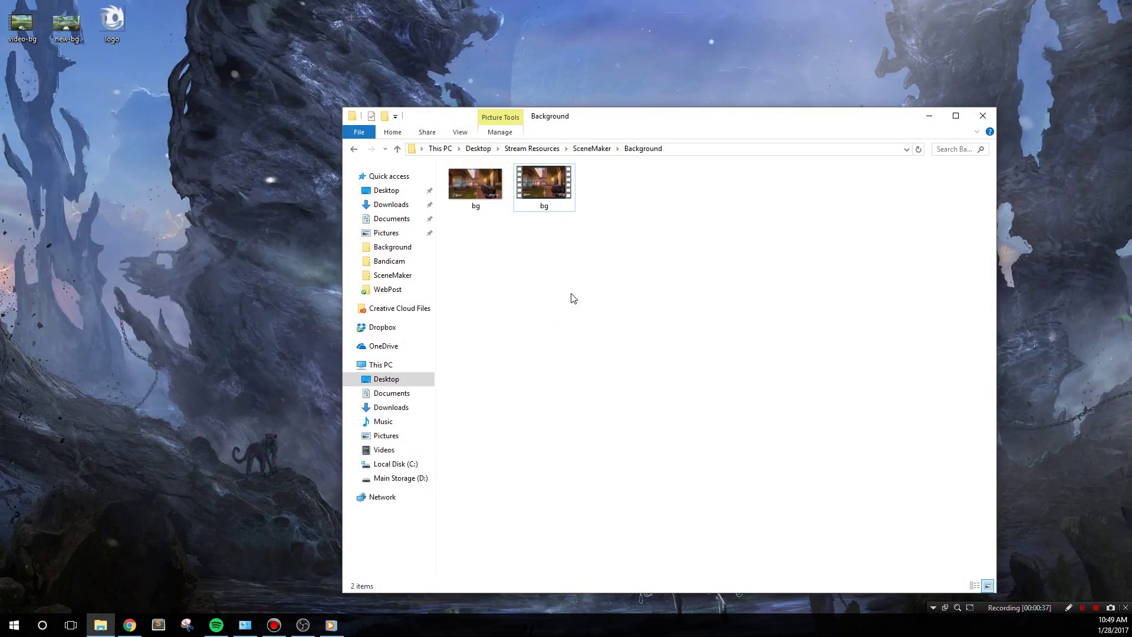
Step: Switch to OBS, hide the BrowserSource in the scene, and minimize OBS
{"action": "left_click", "coordinate": [301, 625]}
{"action": "left_click", "coordinate": [169, 480]}
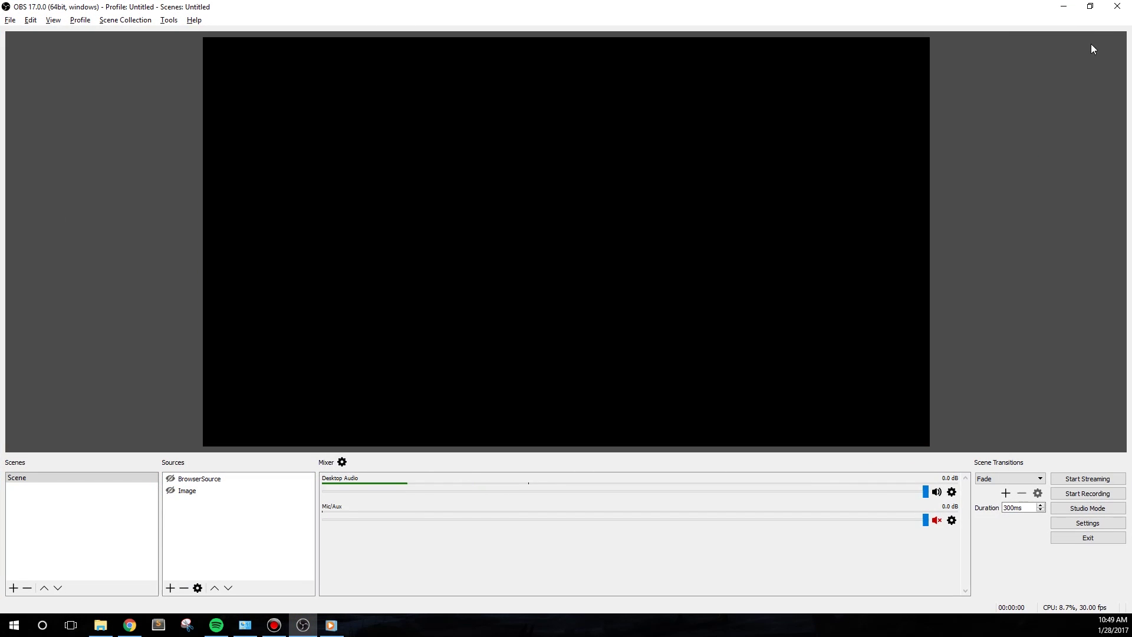
{"action": "left_click", "coordinate": [1072, 13]}
Step: Replace both bg files in the SceneMaker Background folder with video-bg and new-bg from the desktop
{"action": "left_click_drag", "start_coordinate": [617, 283], "coordinate": [441, 164]}
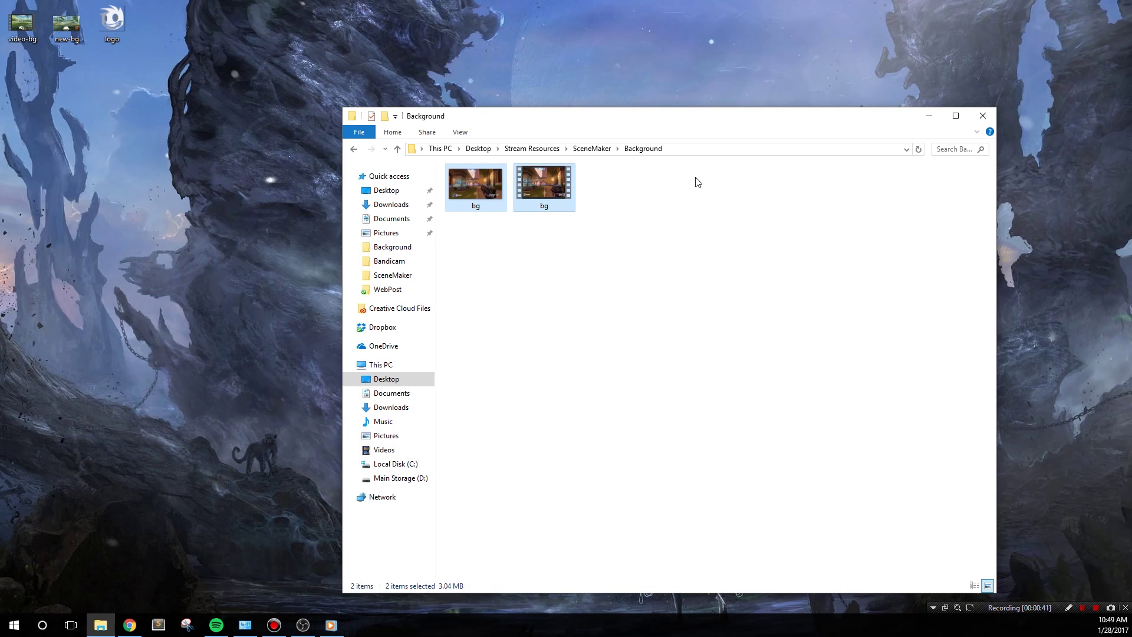
{"action": "key", "text": "Delete"}
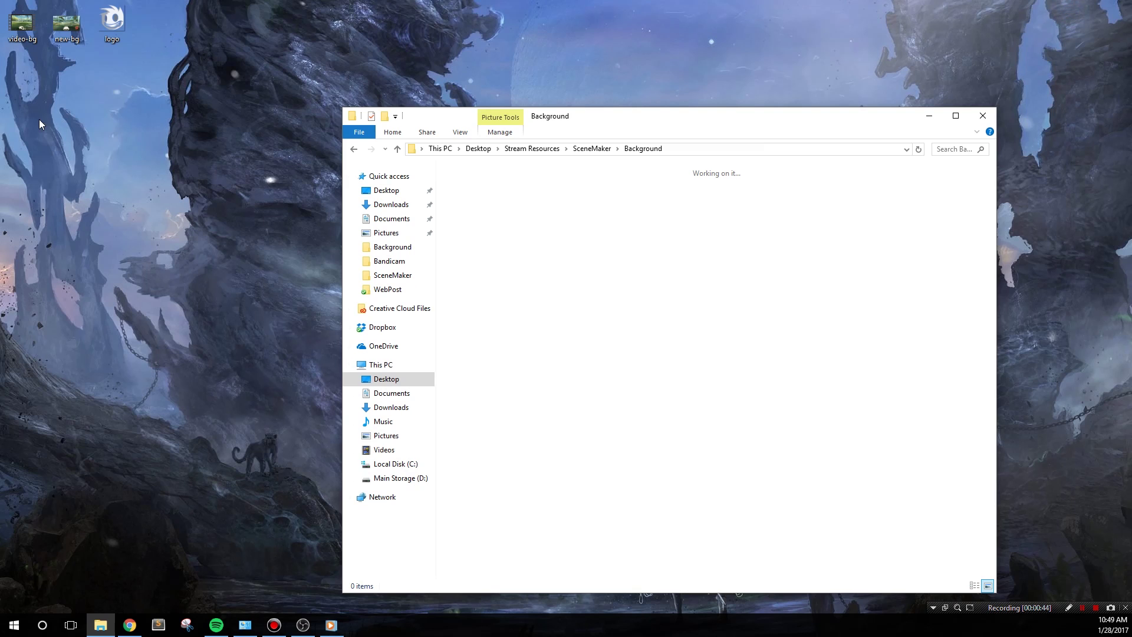
{"action": "left_click_drag", "start_coordinate": [76, 78], "coordinate": [48, 52]}
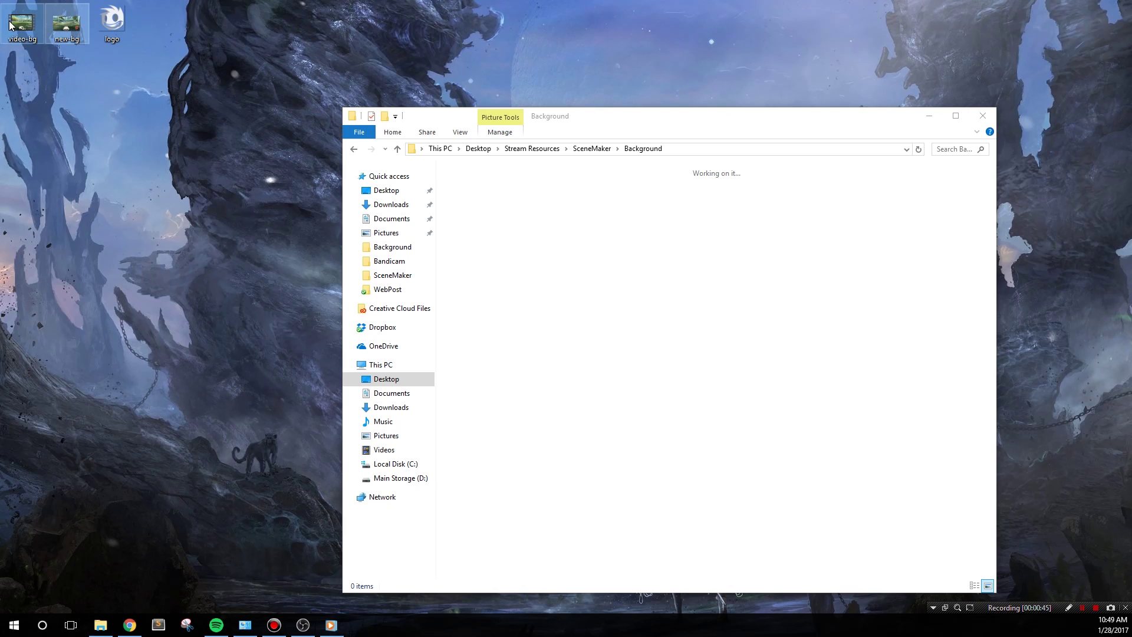
{"action": "left_click_drag", "start_coordinate": [48, 98], "coordinate": [501, 202]}
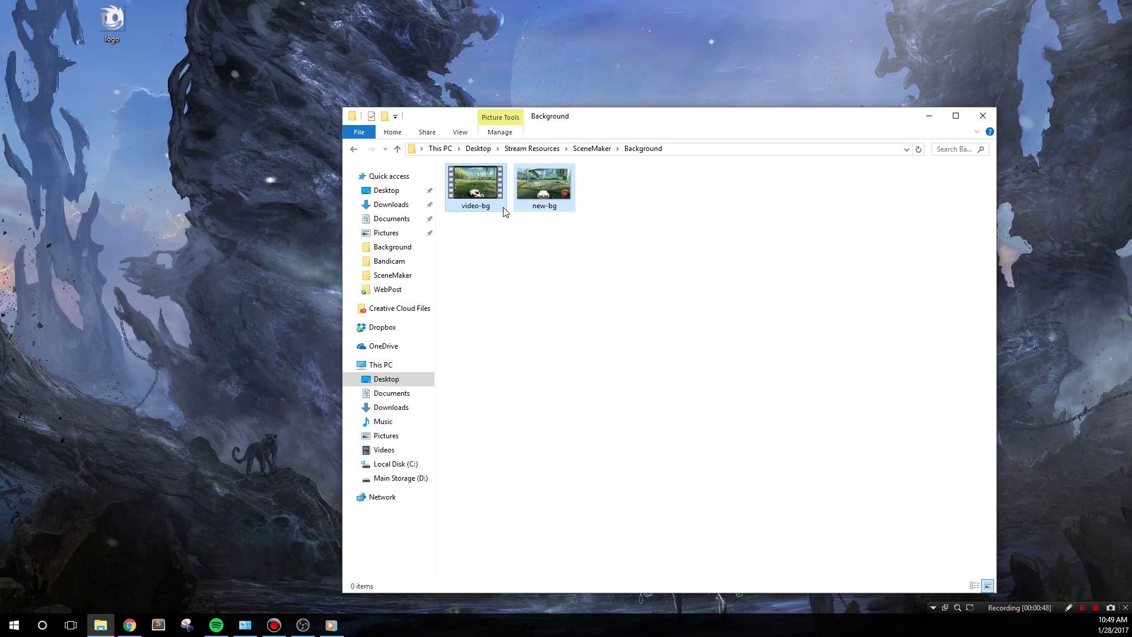
Step: Open the new-bg image and the video-bg video from the Background folder to view them, closing each viewer
{"action": "double_click", "coordinate": [530, 194]}
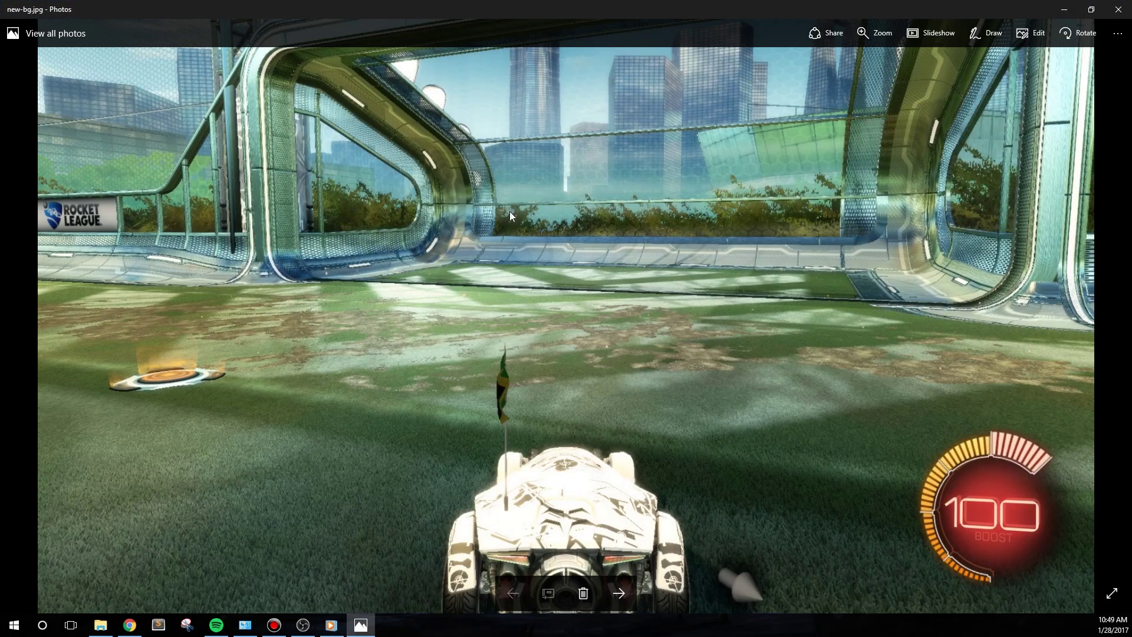
{"action": "left_click", "coordinate": [1120, 7]}
{"action": "double_click", "coordinate": [448, 187]}
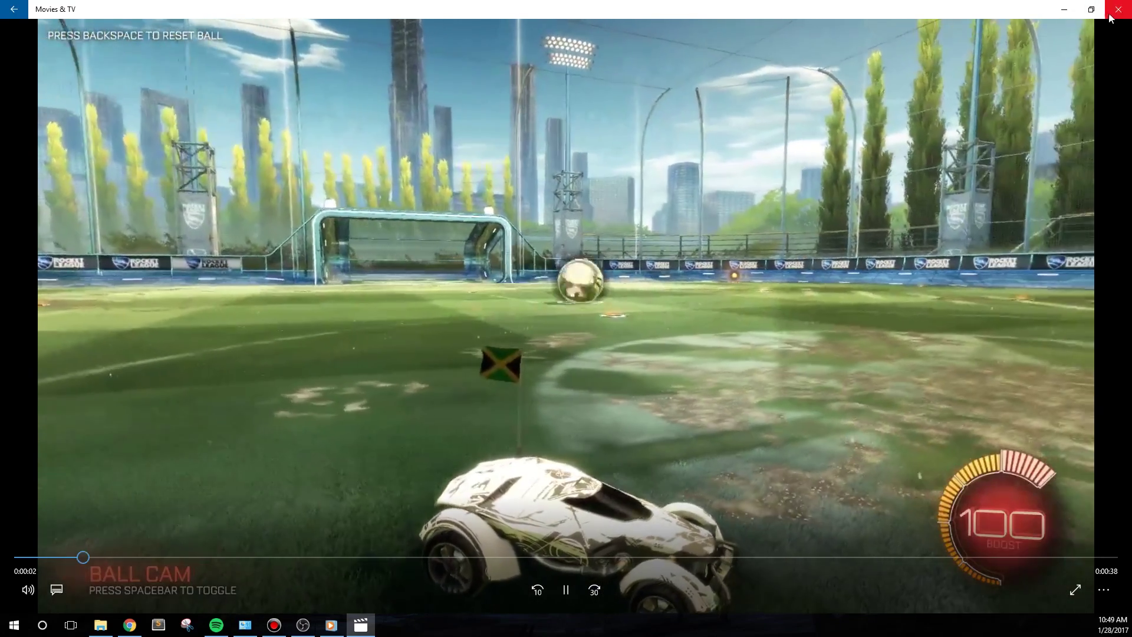
{"action": "left_click", "coordinate": [1117, 9]}
{"action": "left_click", "coordinate": [549, 199]}
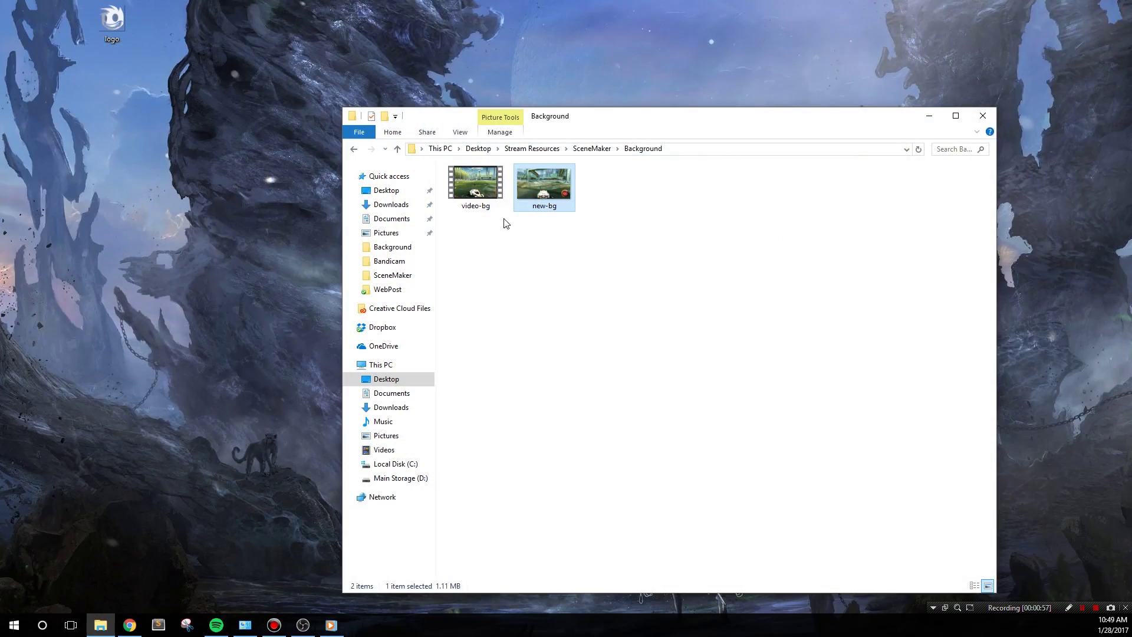
{"action": "left_click", "coordinate": [463, 195]}
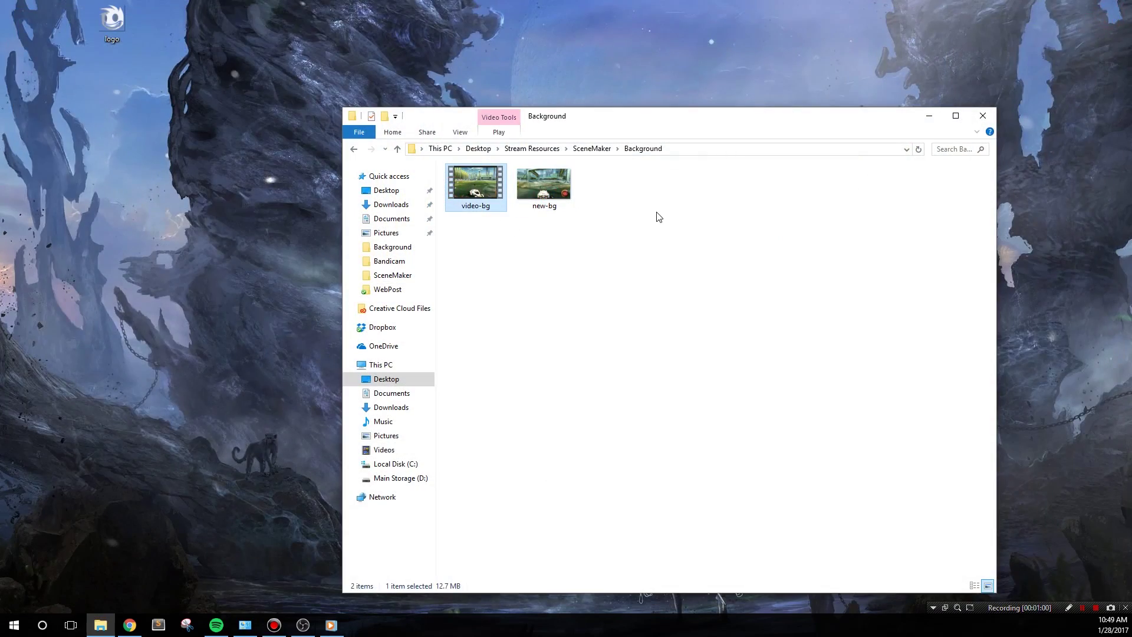
{"action": "double_click", "coordinate": [569, 204]}
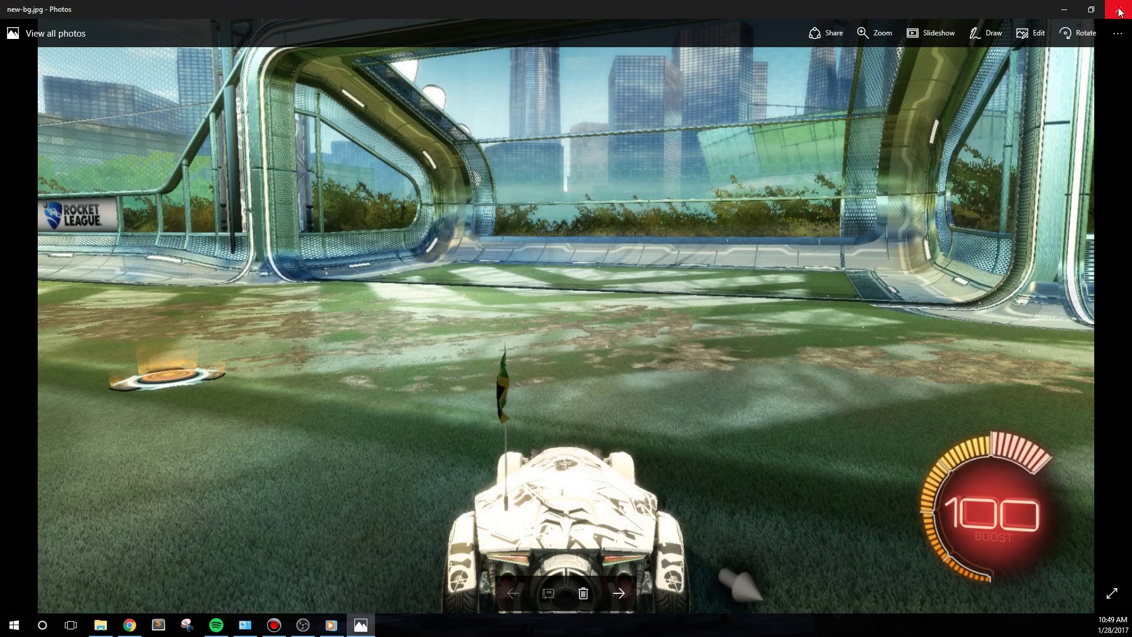
{"action": "left_click", "coordinate": [1119, 11]}
{"action": "left_click", "coordinate": [303, 627]}
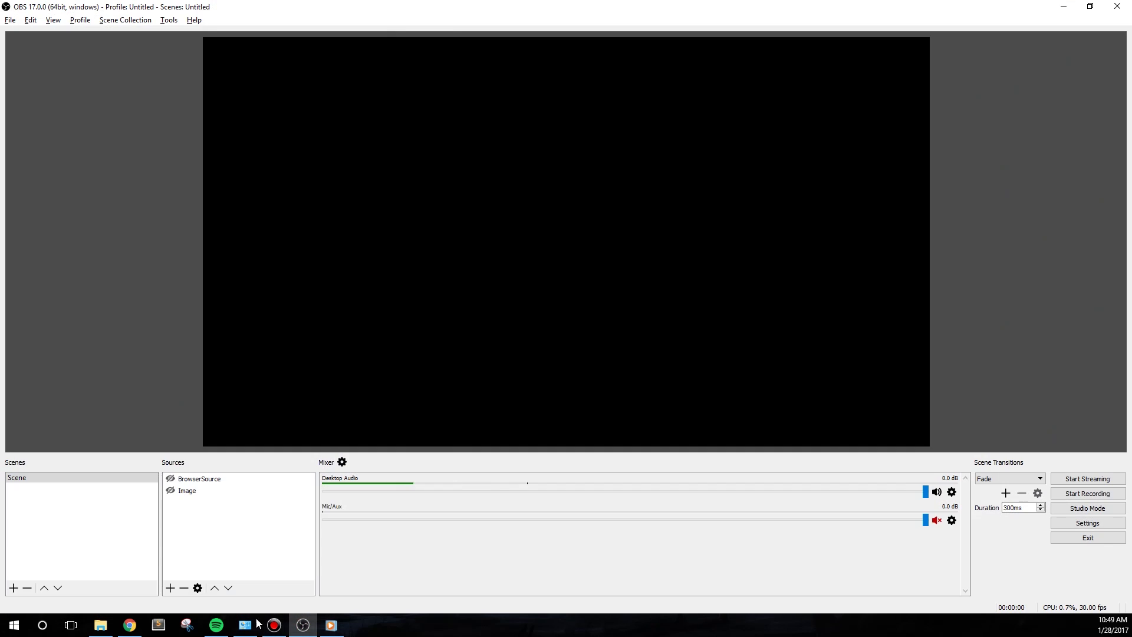
{"action": "left_click", "coordinate": [1064, 8]}
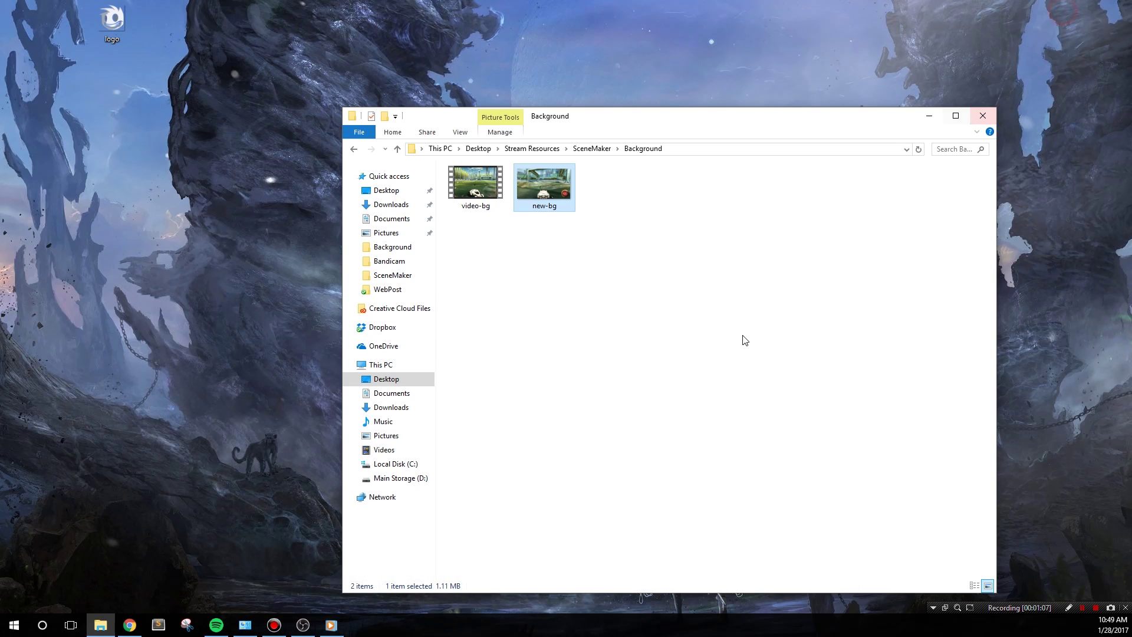
{"action": "left_click_drag", "start_coordinate": [640, 304], "coordinate": [448, 168]}
{"action": "left_click", "coordinate": [705, 350]}
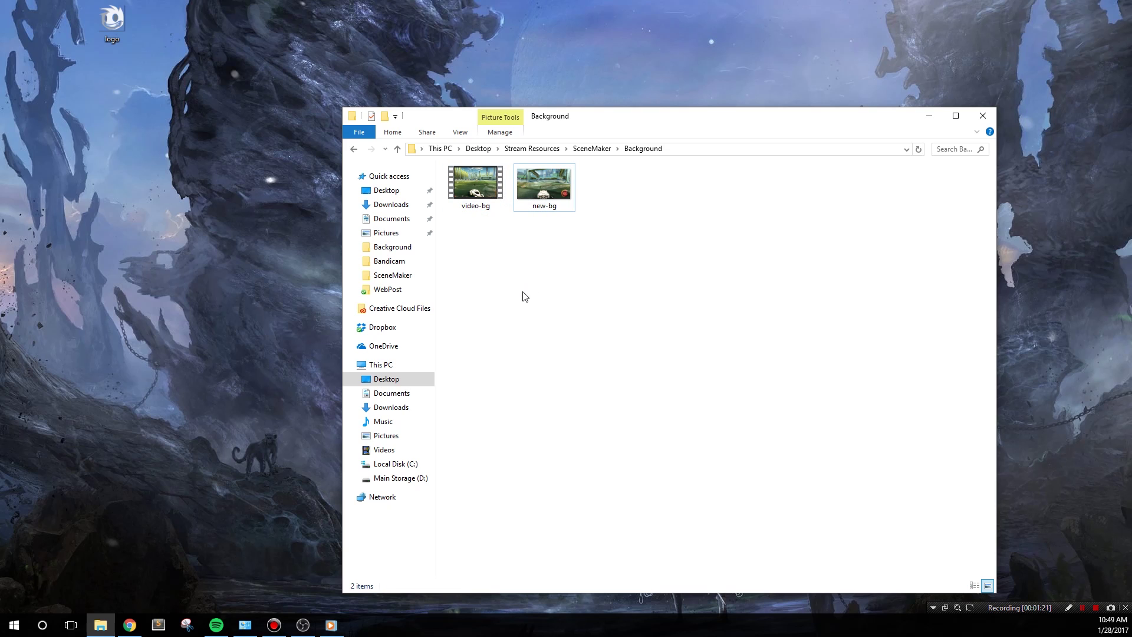
Step: Rename the new-bg image in the Background folder to bg
{"action": "right_click", "coordinate": [537, 198]}
{"action": "left_click", "coordinate": [571, 534]}
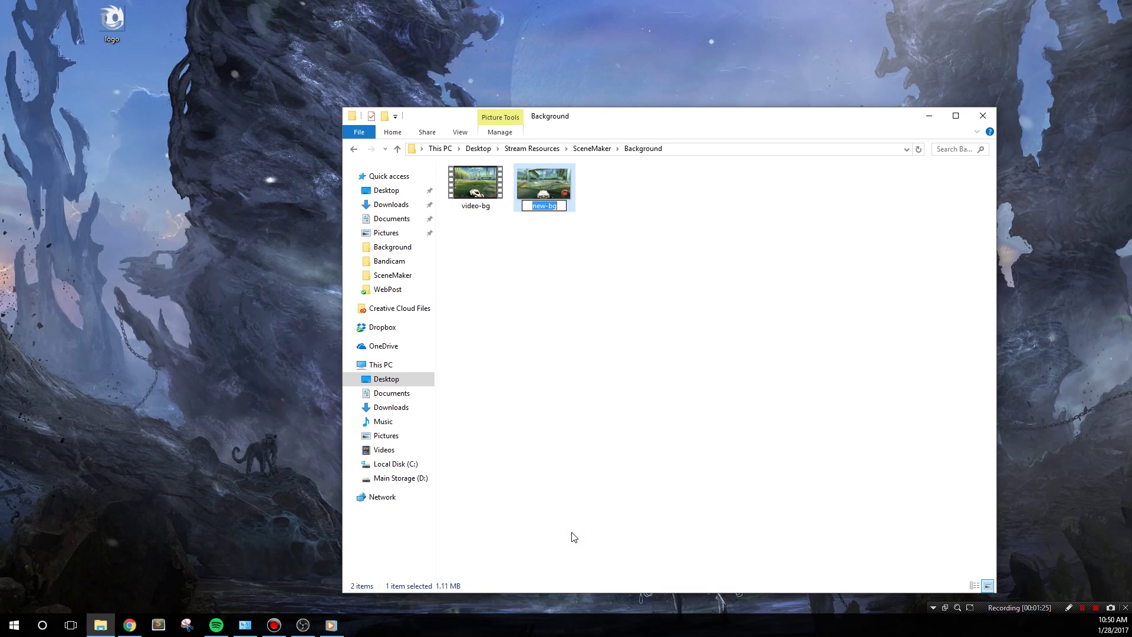
{"action": "key", "text": "Return"}
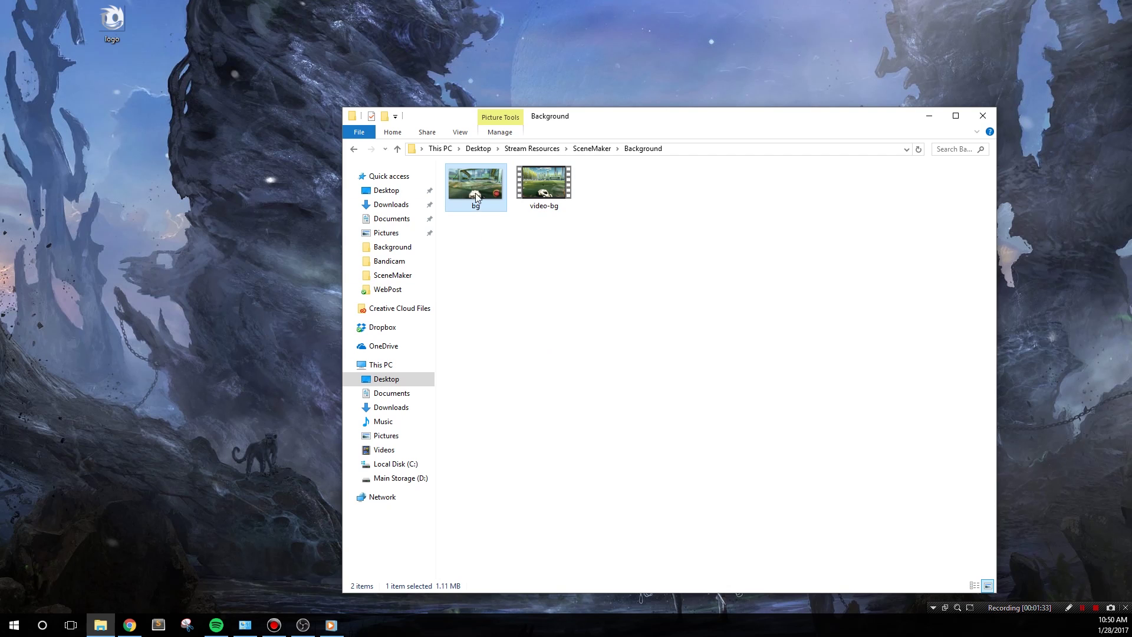
Step: Switch to the Scene Settings Generator in Chrome, set Background Type to Image, and minimize Chrome
{"action": "left_click", "coordinate": [137, 626]}
{"action": "left_click", "coordinate": [331, 191]}
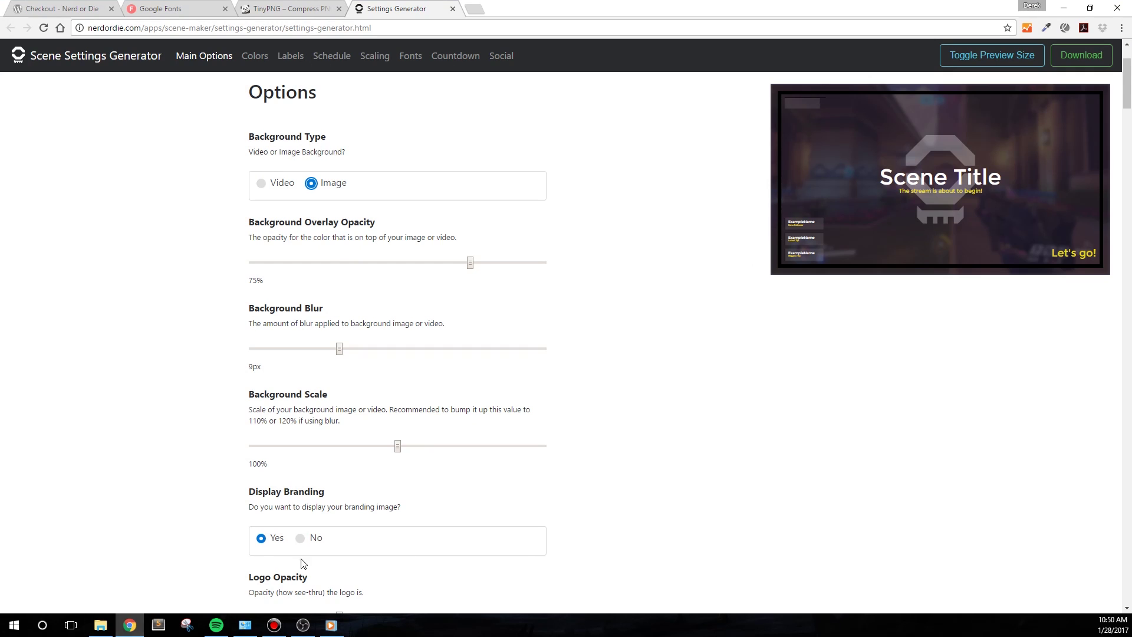
{"action": "left_click", "coordinate": [1061, 7]}
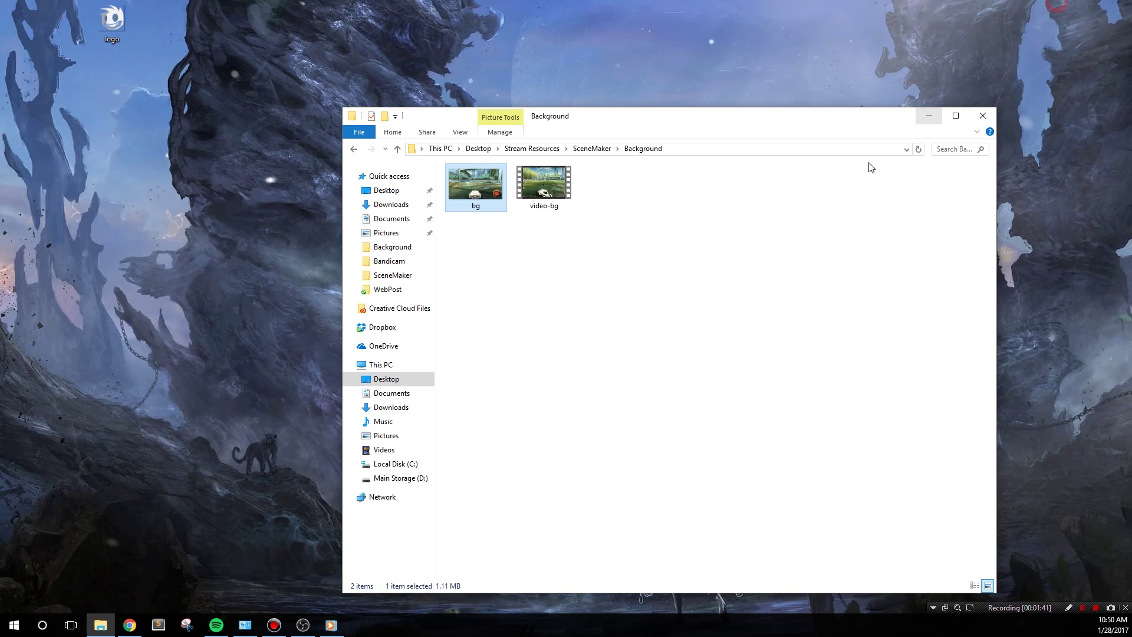
Step: Rename the video-bg video in the Background folder to bg
{"action": "left_click", "coordinate": [551, 195]}
{"action": "right_click", "coordinate": [542, 179]}
{"action": "left_click", "coordinate": [592, 416]}
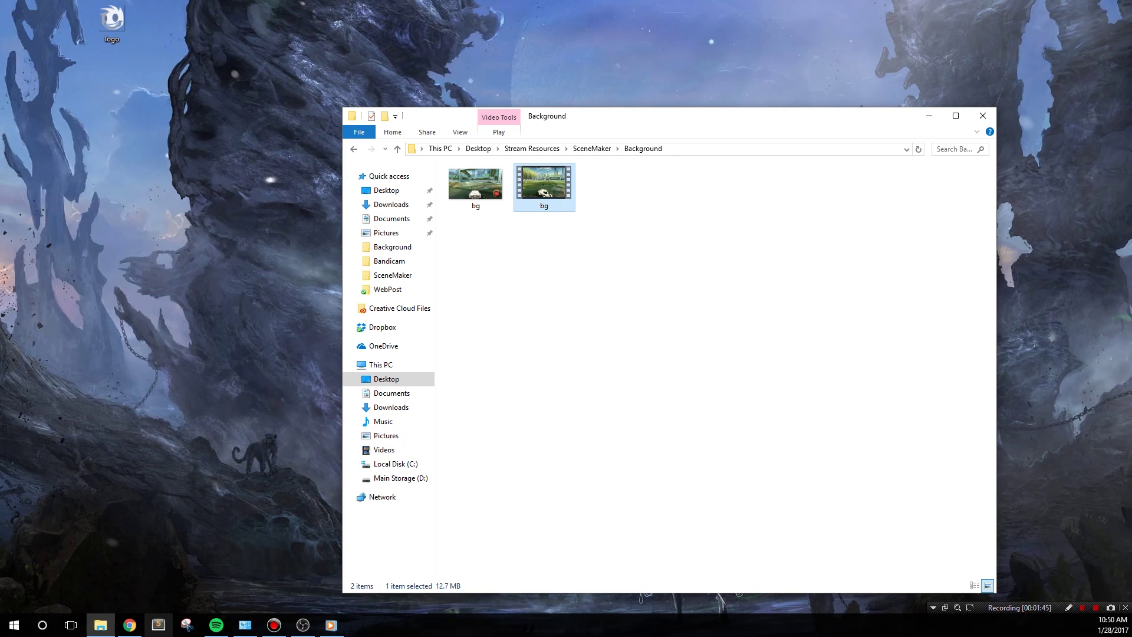
Step: Switch to the Scene Settings Generator in Chrome, set Background Type to Video, and minimize Chrome
{"action": "left_click", "coordinate": [129, 625]}
{"action": "left_click", "coordinate": [267, 184]}
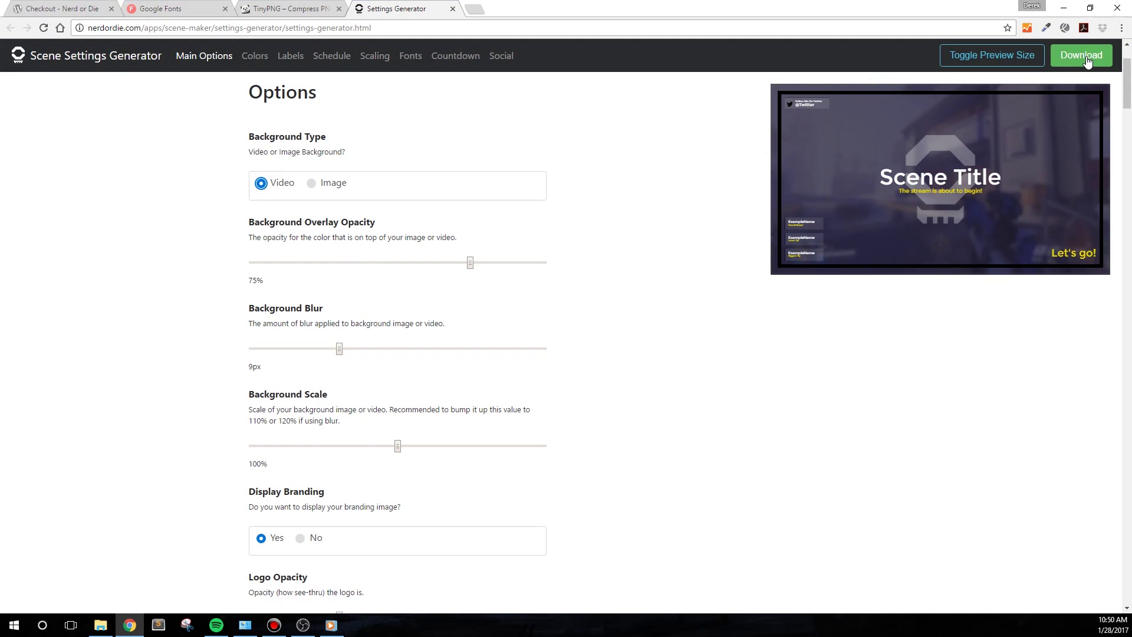
{"action": "left_click", "coordinate": [1065, 11]}
Step: Move both bg files from the Background folder to the desktop, and switch to OBS to show the BrowserSource
{"action": "left_click_drag", "start_coordinate": [587, 268], "coordinate": [423, 56]}
{"action": "left_click", "coordinate": [623, 62]}
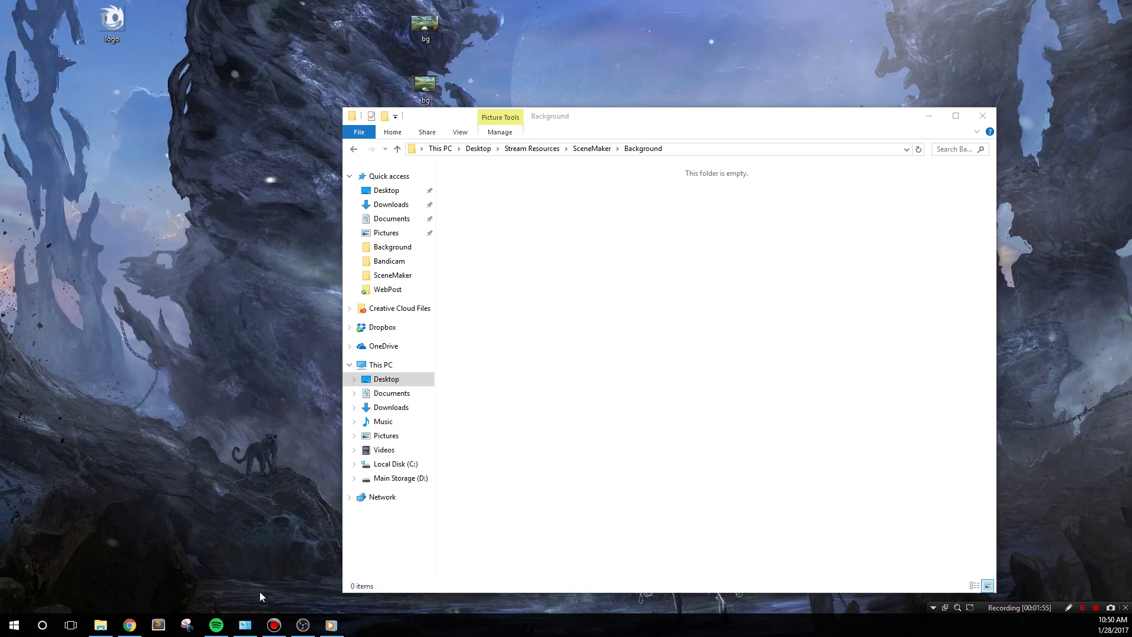
{"action": "left_click", "coordinate": [307, 626]}
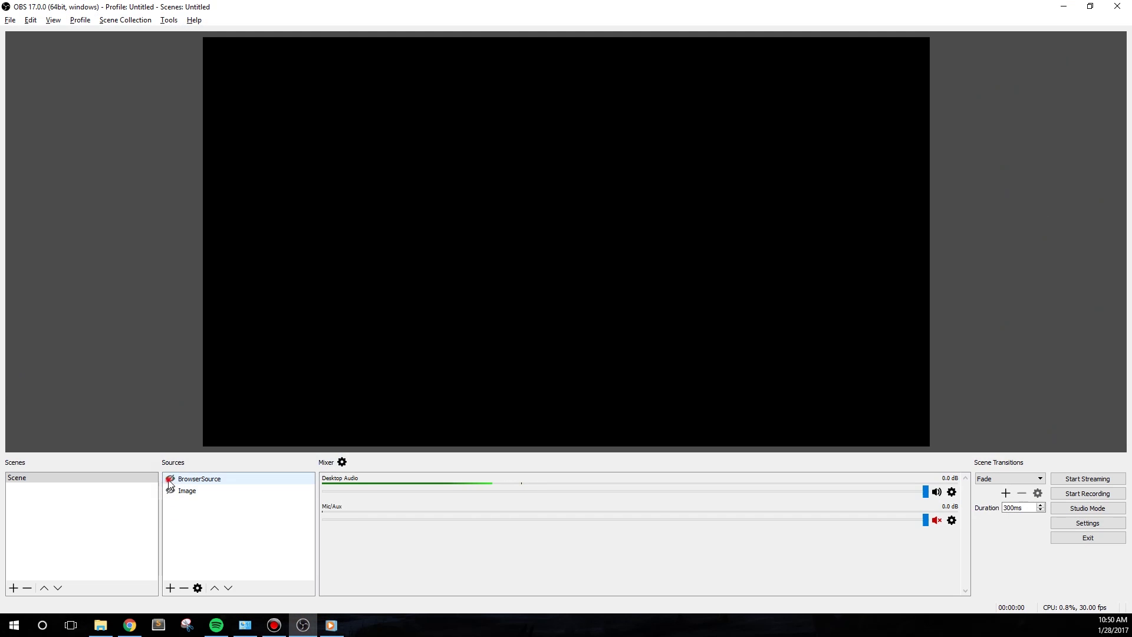
{"action": "left_click", "coordinate": [170, 479]}
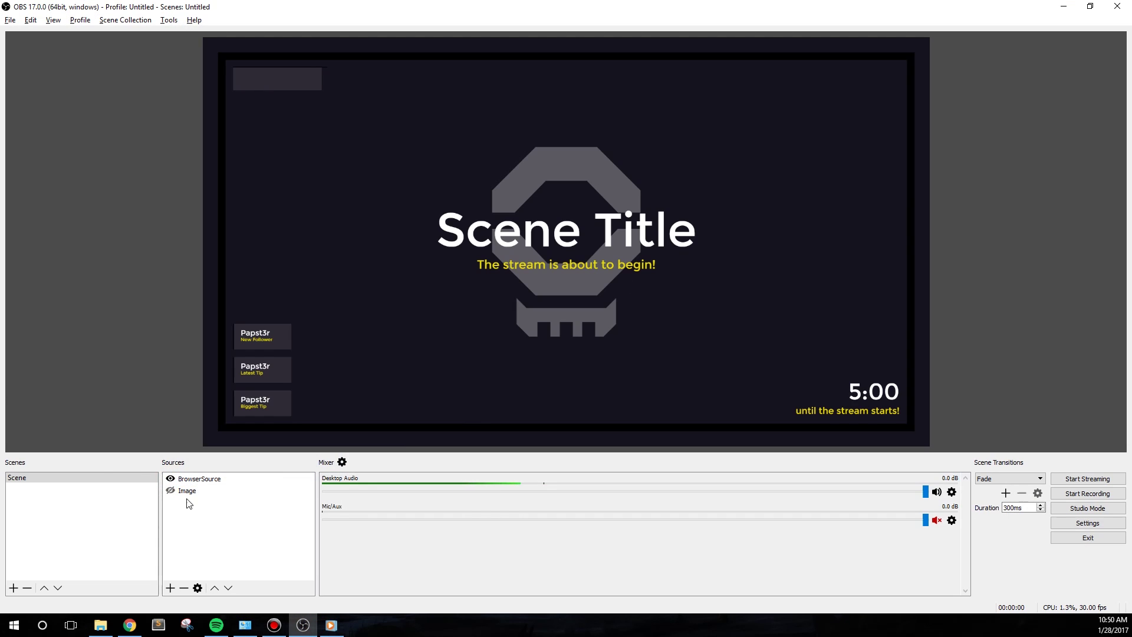
{"action": "left_click", "coordinate": [189, 495]}
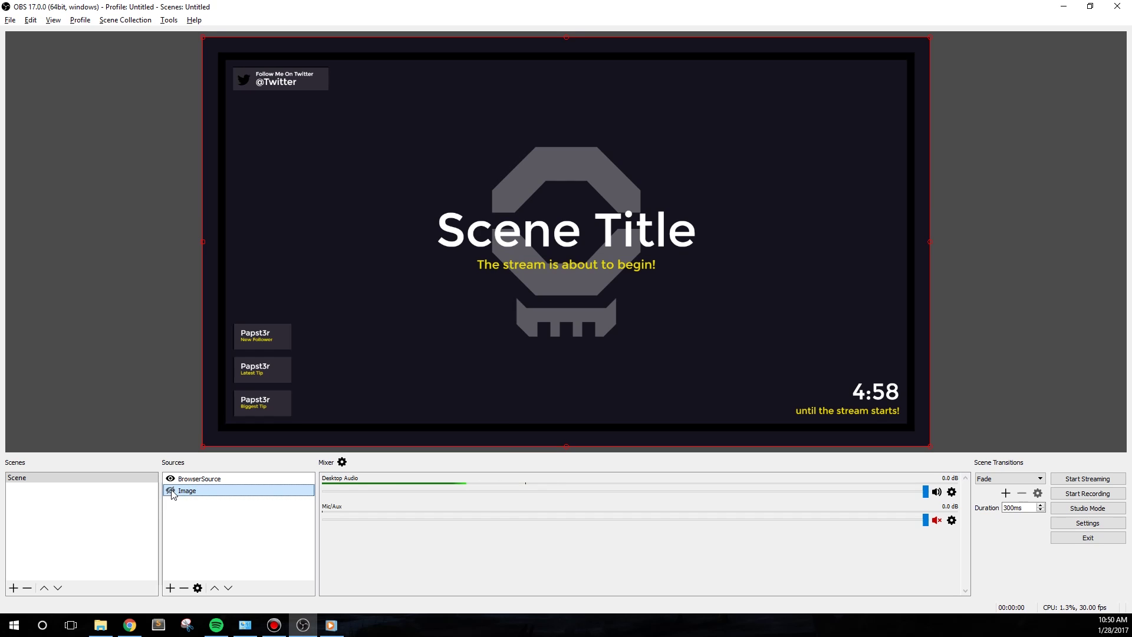
Step: Add a new Image source named Image 1 that uses the Rocket League bg picture, and place it below the BrowserSource
{"action": "right_click", "coordinate": [194, 536]}
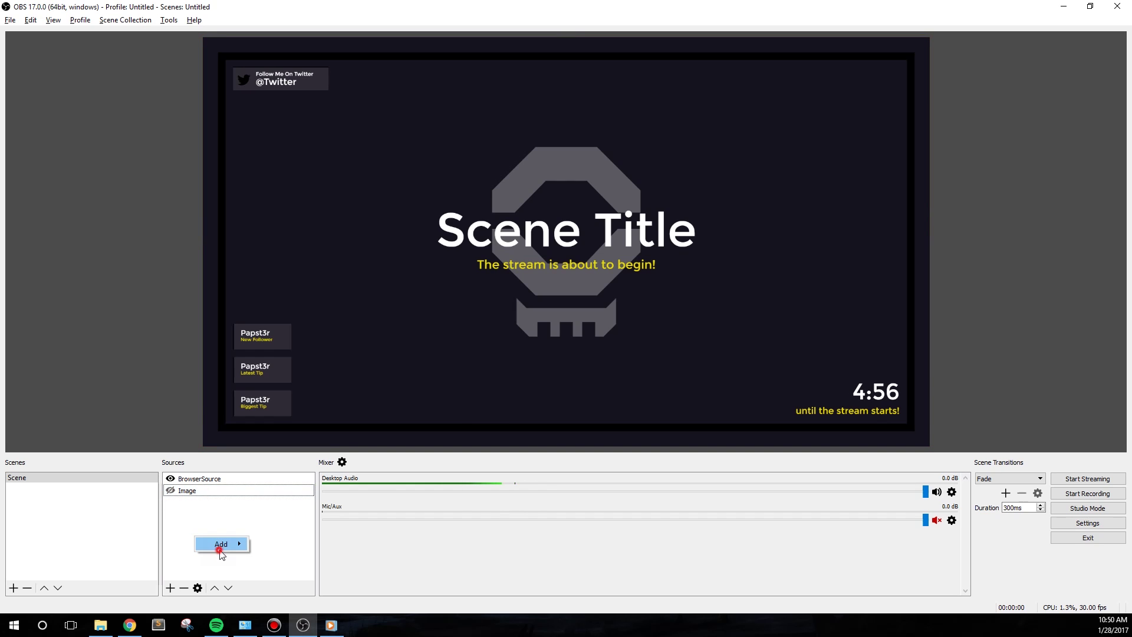
{"action": "left_click", "coordinate": [220, 550]}
{"action": "left_click", "coordinate": [277, 525]}
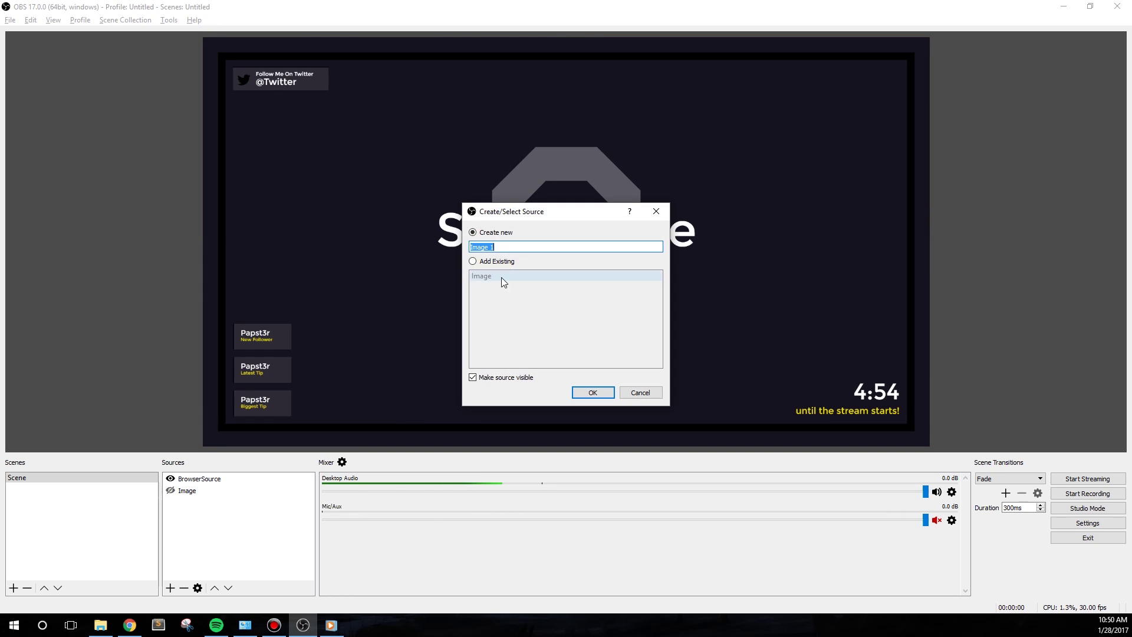
{"action": "left_click", "coordinate": [593, 393]}
{"action": "left_click", "coordinate": [737, 384]}
{"action": "double_click", "coordinate": [561, 242]}
{"action": "left_click", "coordinate": [697, 470]}
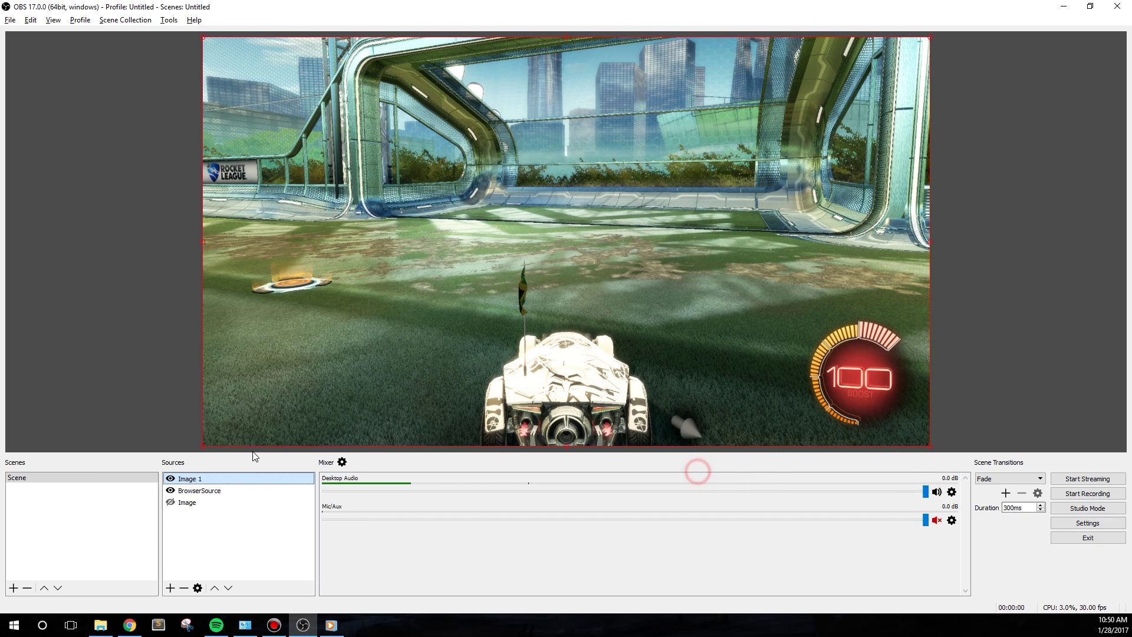
{"action": "left_click_drag", "start_coordinate": [231, 497], "coordinate": [235, 498]}
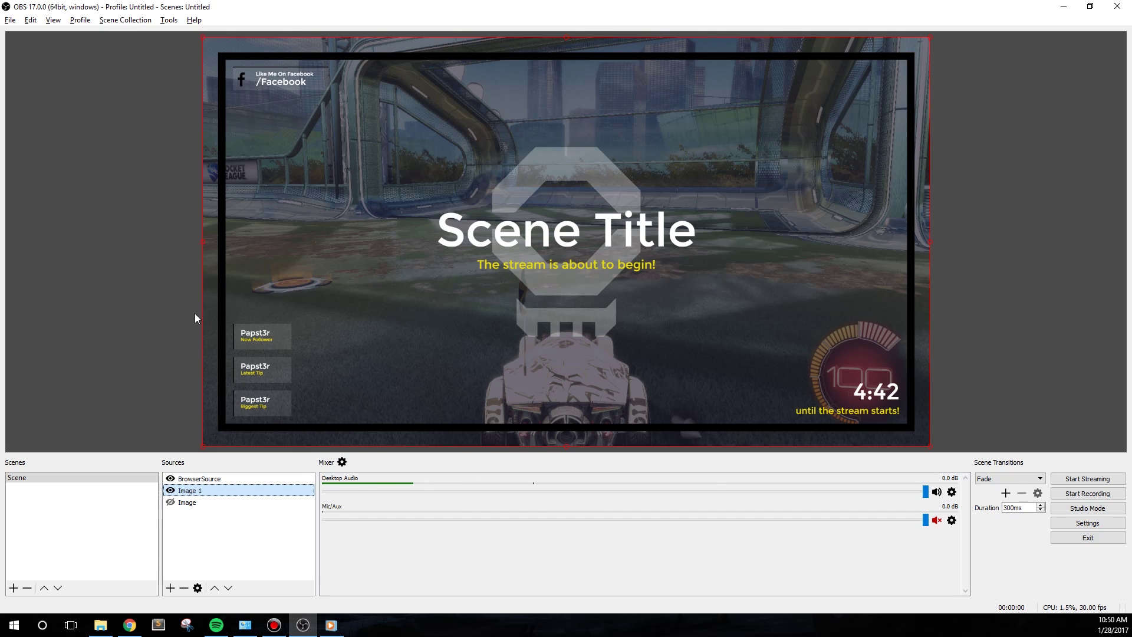
Step: Hide the Image 1 source and the BrowserSource in the scene
{"action": "left_click", "coordinate": [170, 490]}
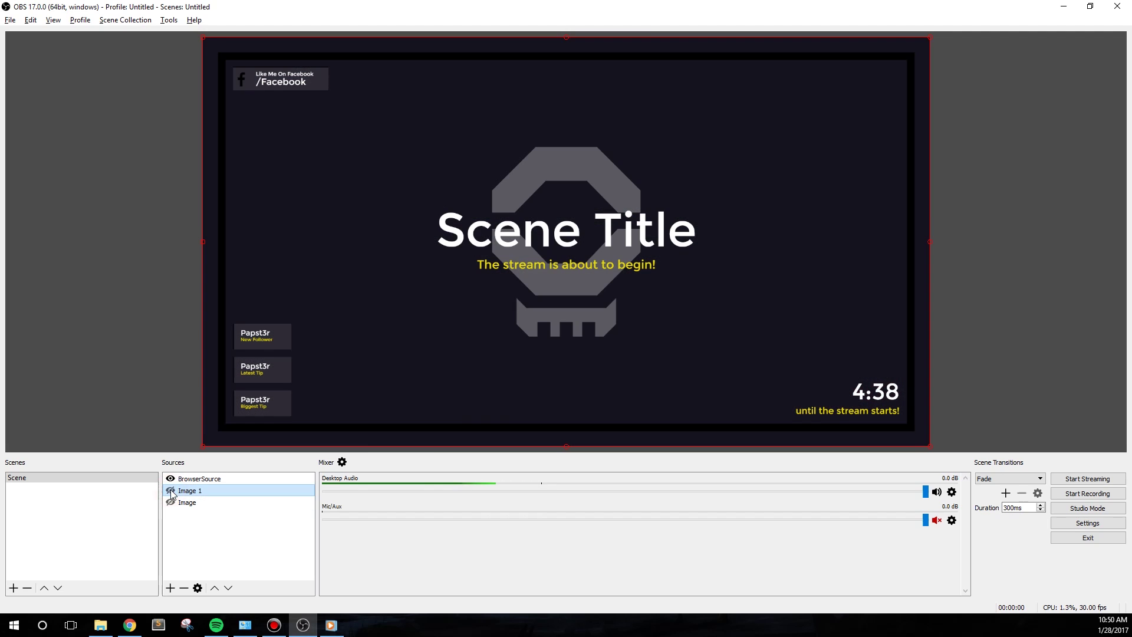
{"action": "left_click", "coordinate": [189, 549]}
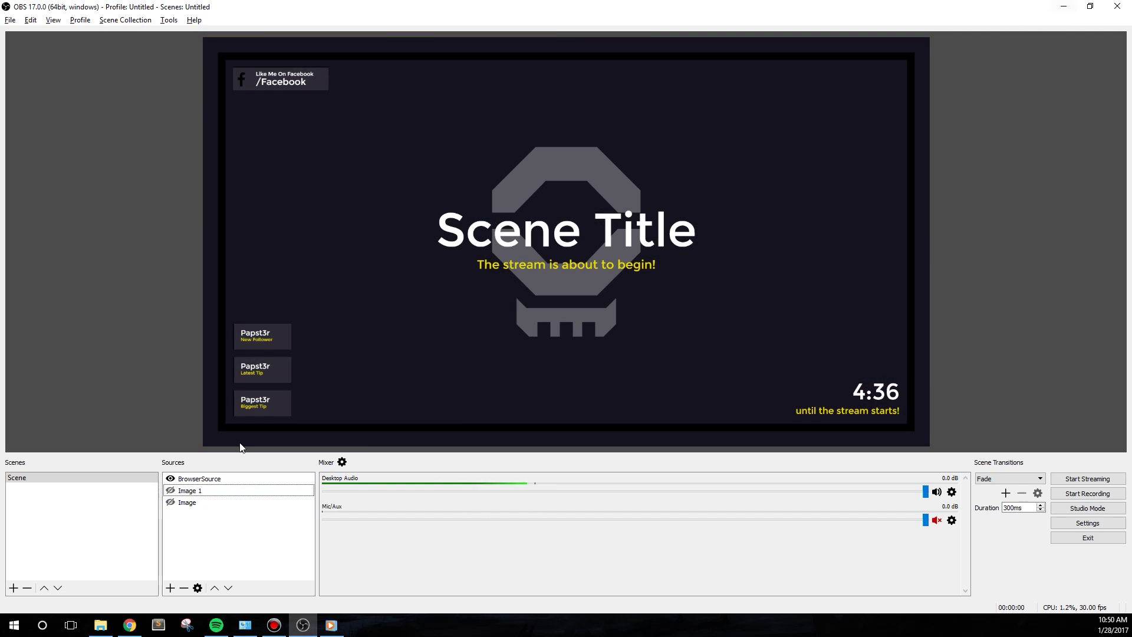
{"action": "left_click", "coordinate": [170, 479]}
Step: Minimize OBS and move both bg files from the desktop back into the SceneMaker Background folder
{"action": "left_click", "coordinate": [1061, 7]}
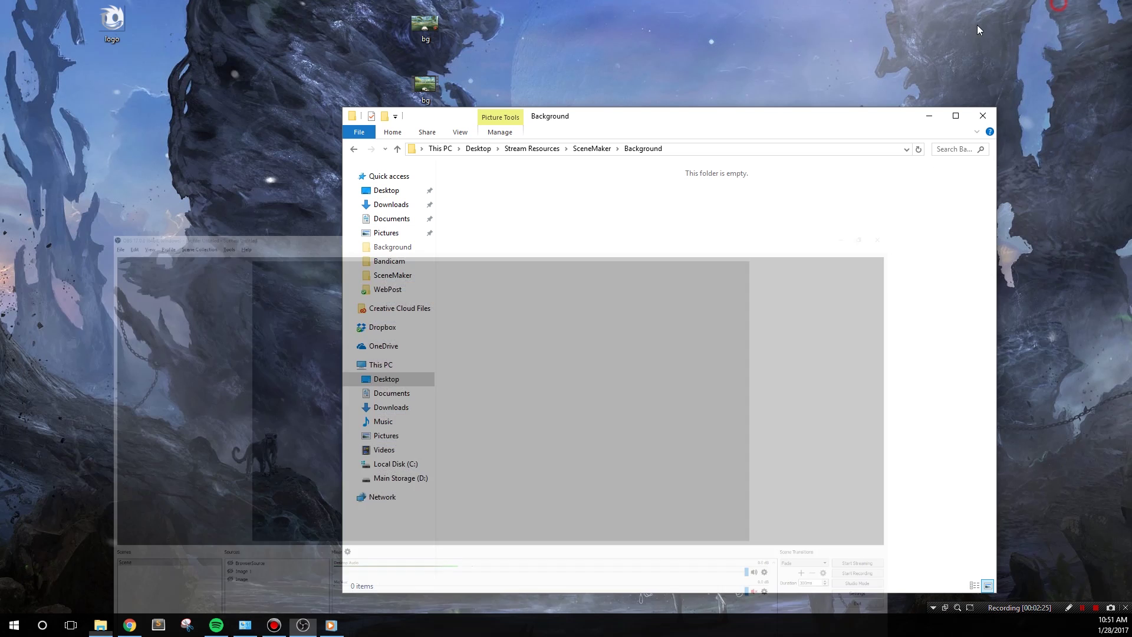
{"action": "left_click_drag", "start_coordinate": [384, 5], "coordinate": [494, 100]}
{"action": "left_click_drag", "start_coordinate": [425, 85], "coordinate": [569, 230]}
Step: Replace the logo file in the SceneMaker Logo folder with the logo from the desktop
{"action": "left_click", "coordinate": [592, 148]}
{"action": "double_click", "coordinate": [470, 206]}
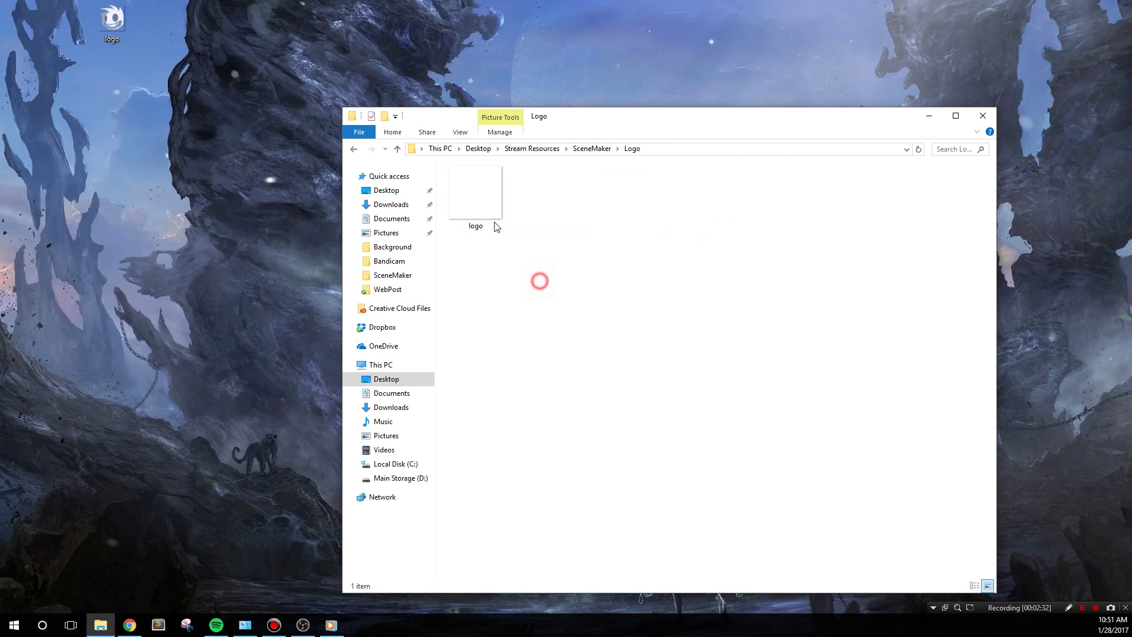
{"action": "left_click", "coordinate": [485, 208]}
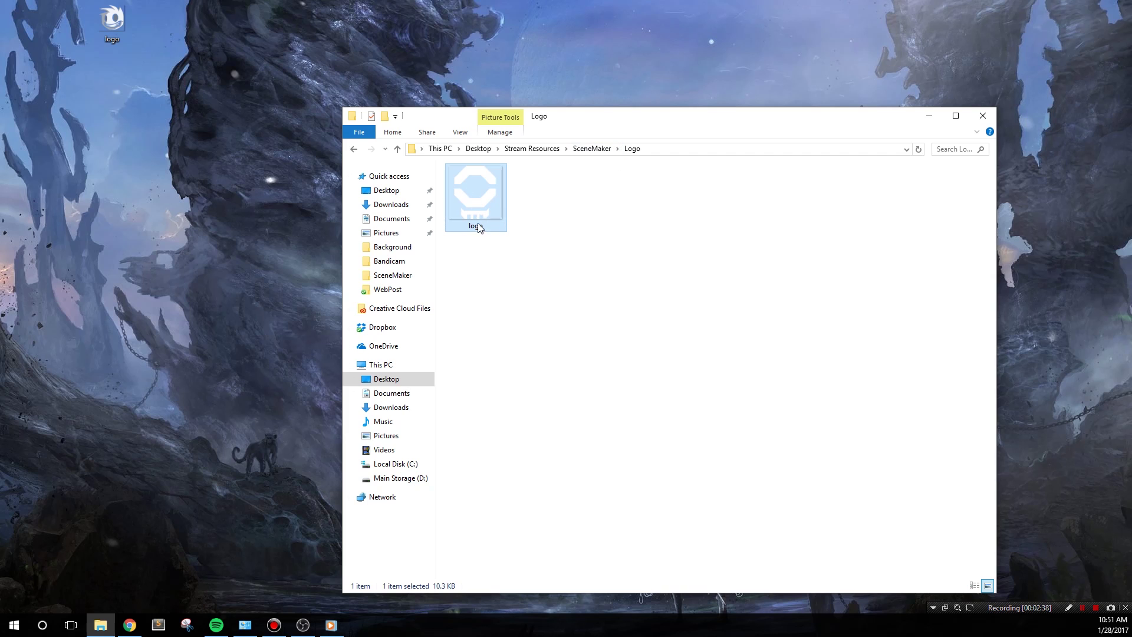
{"action": "left_click_drag", "start_coordinate": [109, 18], "coordinate": [545, 205]}
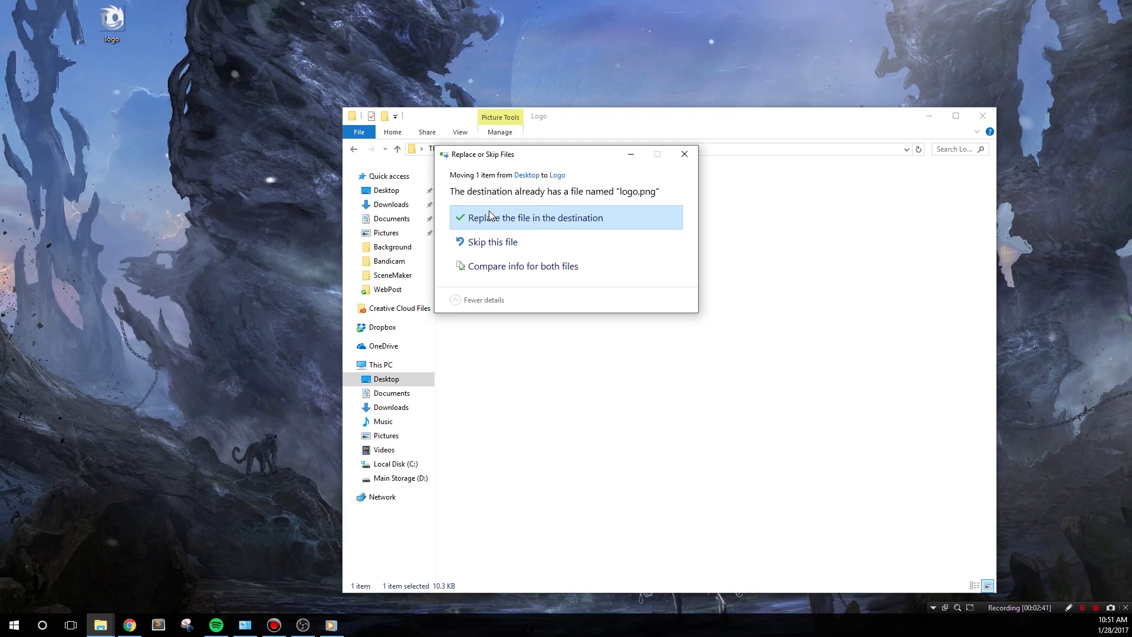
{"action": "left_click", "coordinate": [513, 219]}
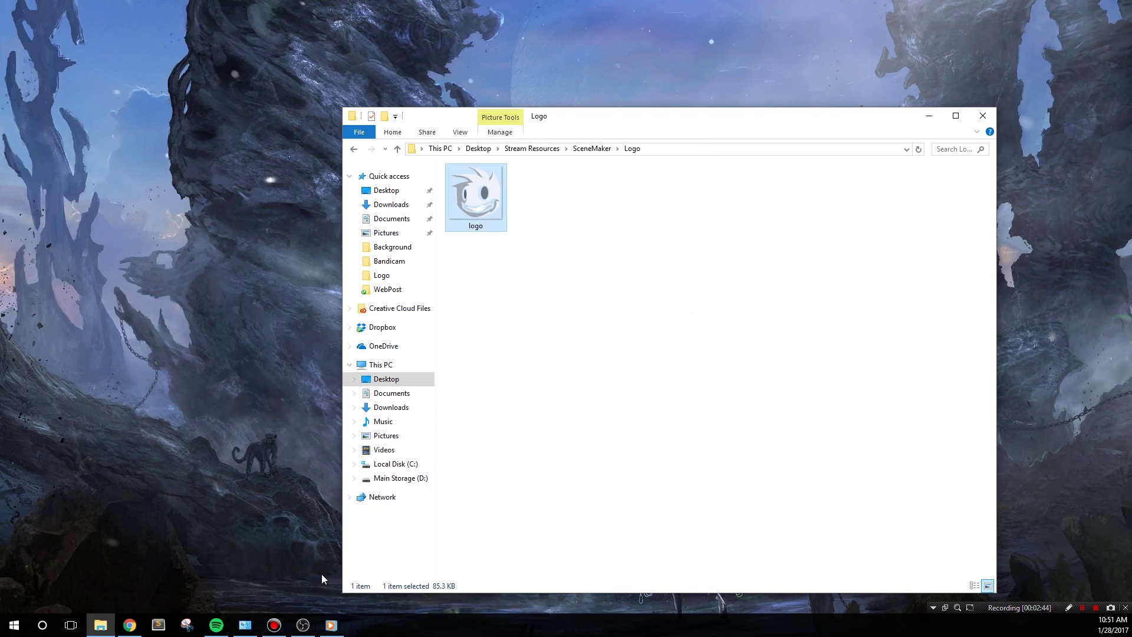
Step: Switch to OBS and show the BrowserSource in the scene
{"action": "left_click", "coordinate": [303, 626]}
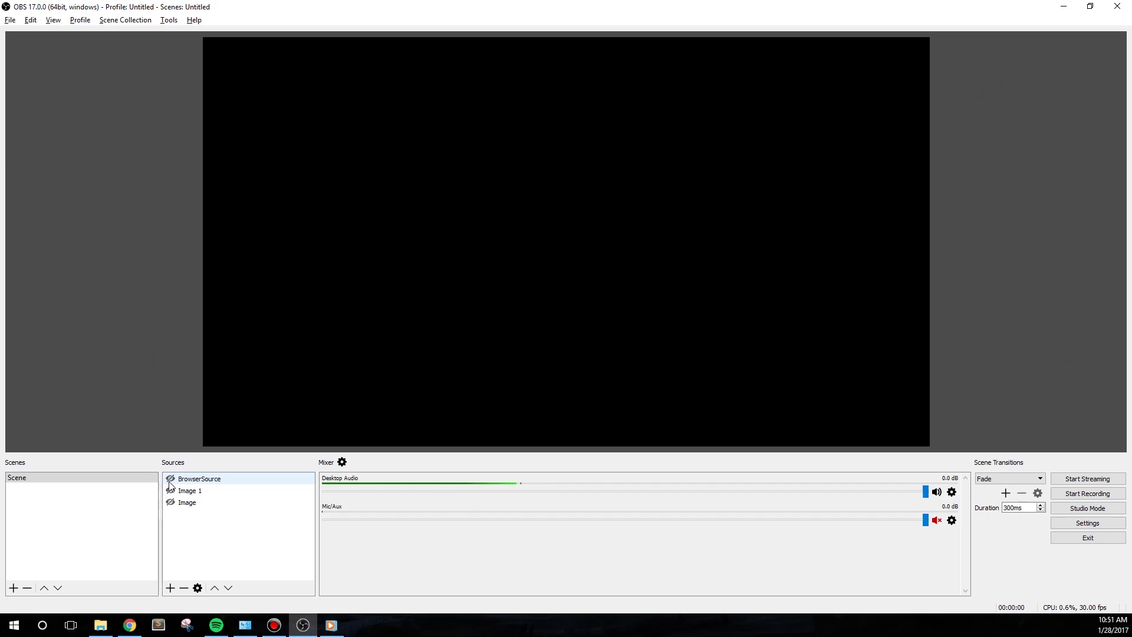
{"action": "left_click", "coordinate": [170, 481]}
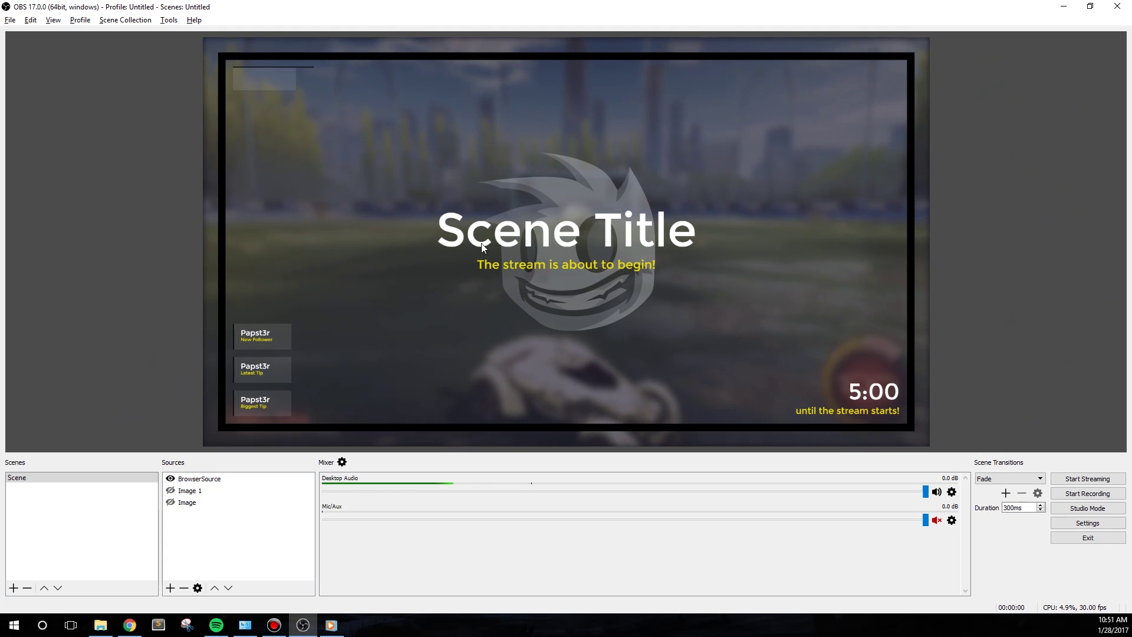
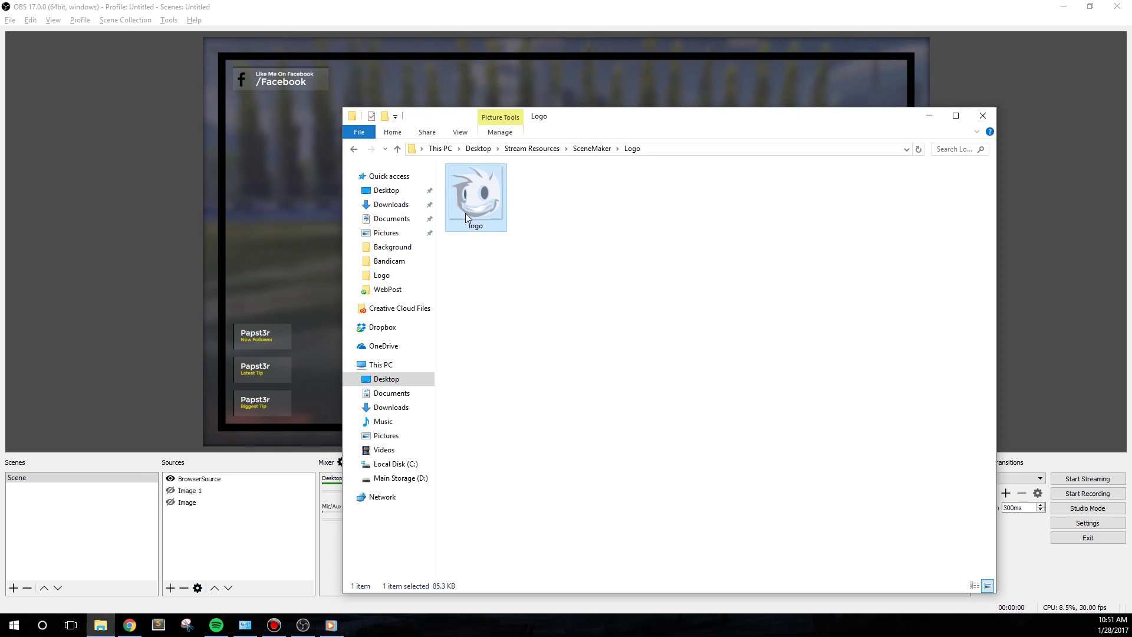
Step: Minimize the Logo folder window, and reload the BrowserSource in OBS by hiding it and showing it again
{"action": "left_click", "coordinate": [533, 256]}
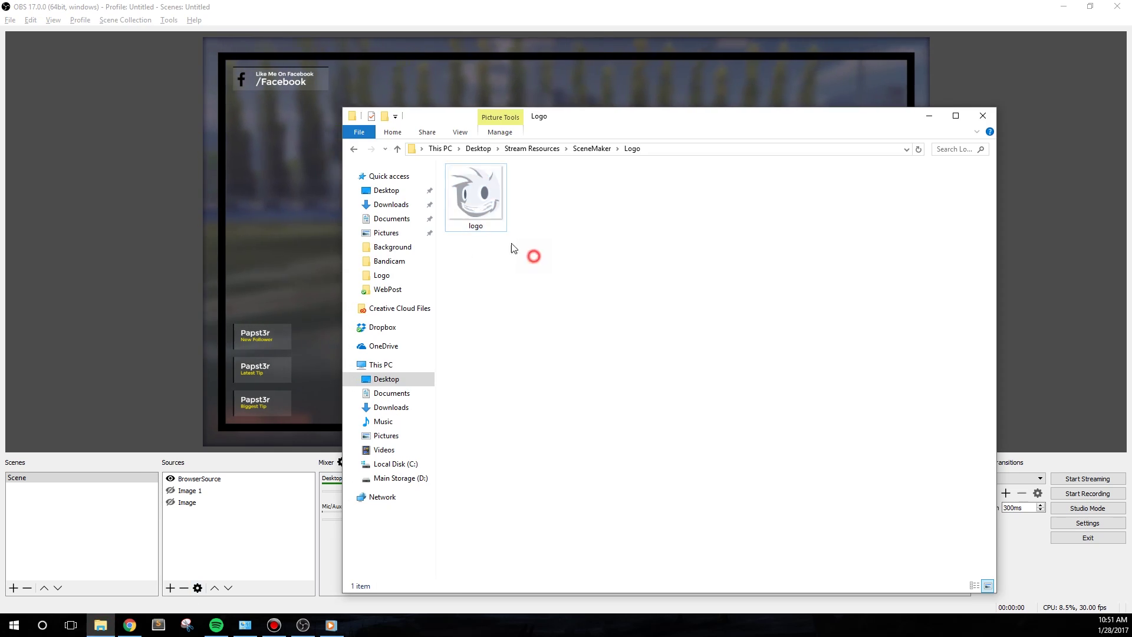
{"action": "left_click", "coordinate": [480, 190]}
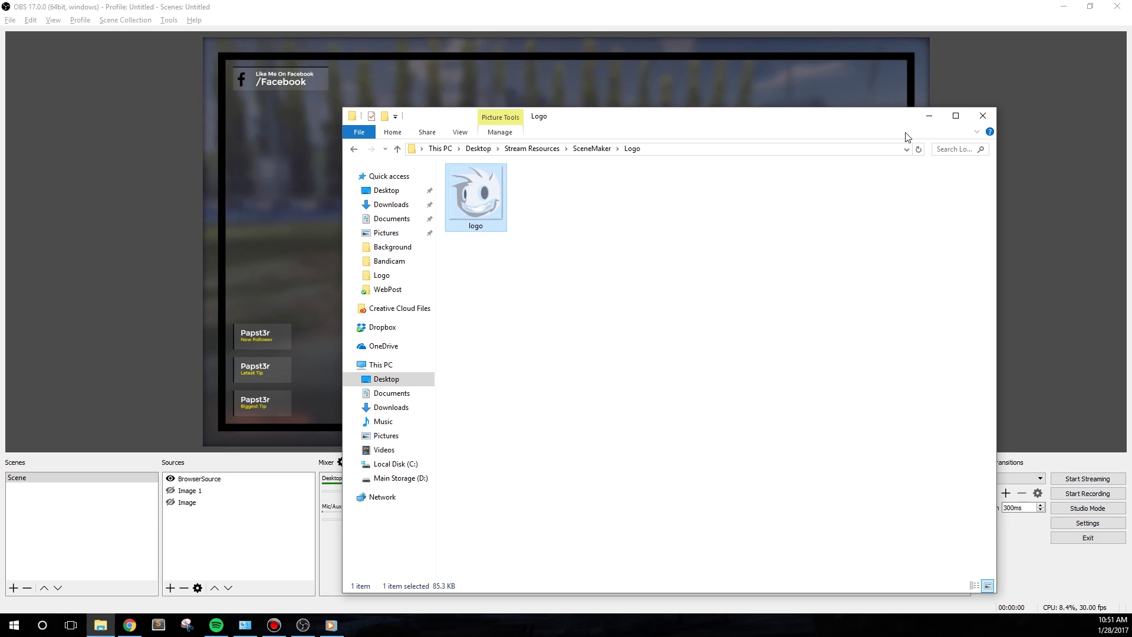
{"action": "left_click", "coordinate": [929, 115]}
{"action": "left_click", "coordinate": [171, 478]}
{"action": "left_click", "coordinate": [170, 478]}
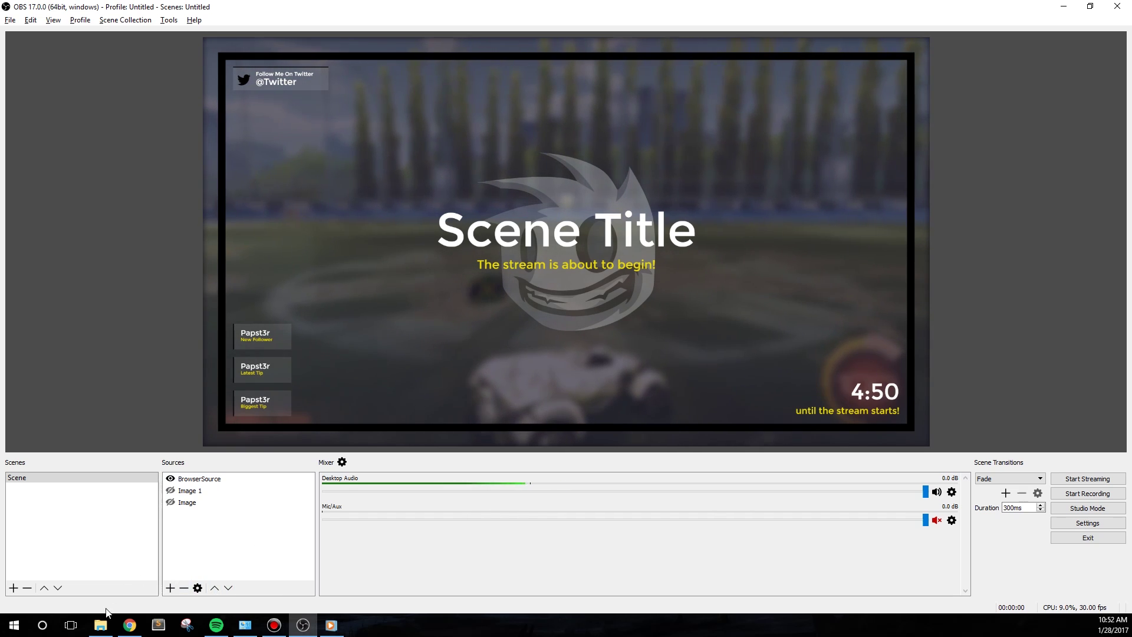
Step: Switch to File Explorer and duplicate the SceneMaker folder inside Stream Resources
{"action": "mouse_move", "coordinate": [106, 629]}
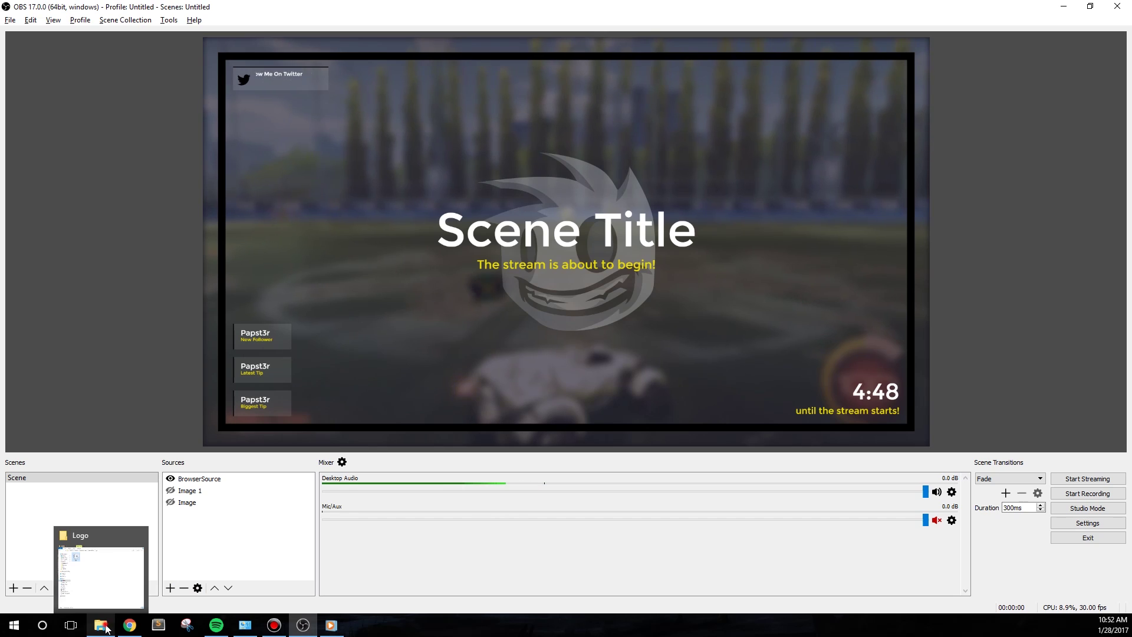
{"action": "left_click", "coordinate": [102, 569]}
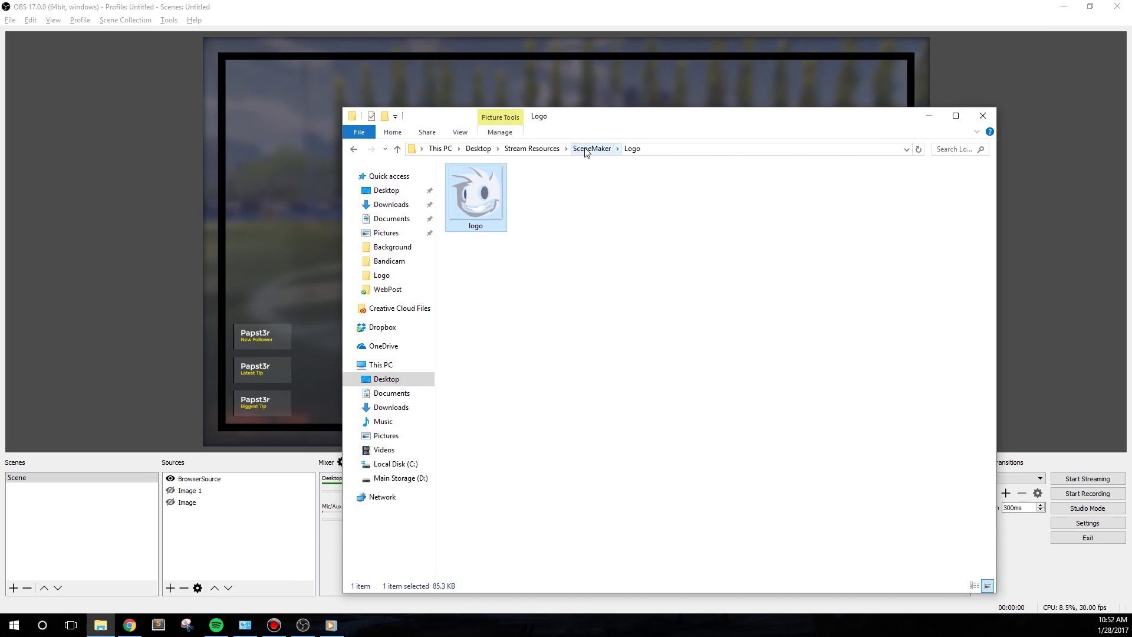
{"action": "left_click", "coordinate": [534, 150]}
{"action": "left_click", "coordinate": [497, 270]}
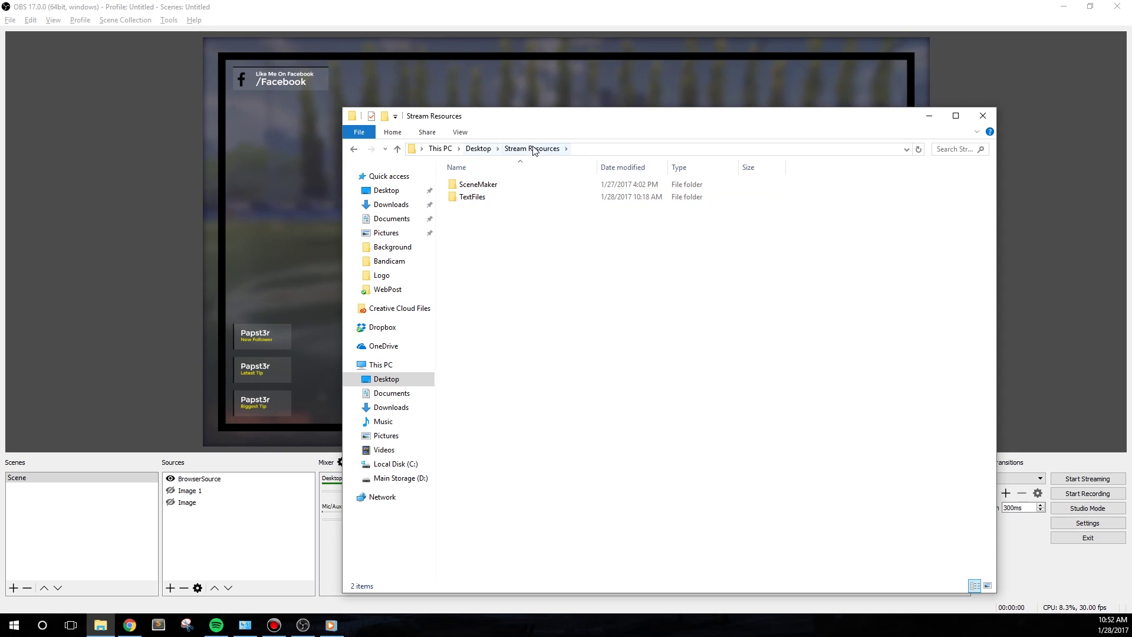
{"action": "left_click", "coordinate": [492, 183]}
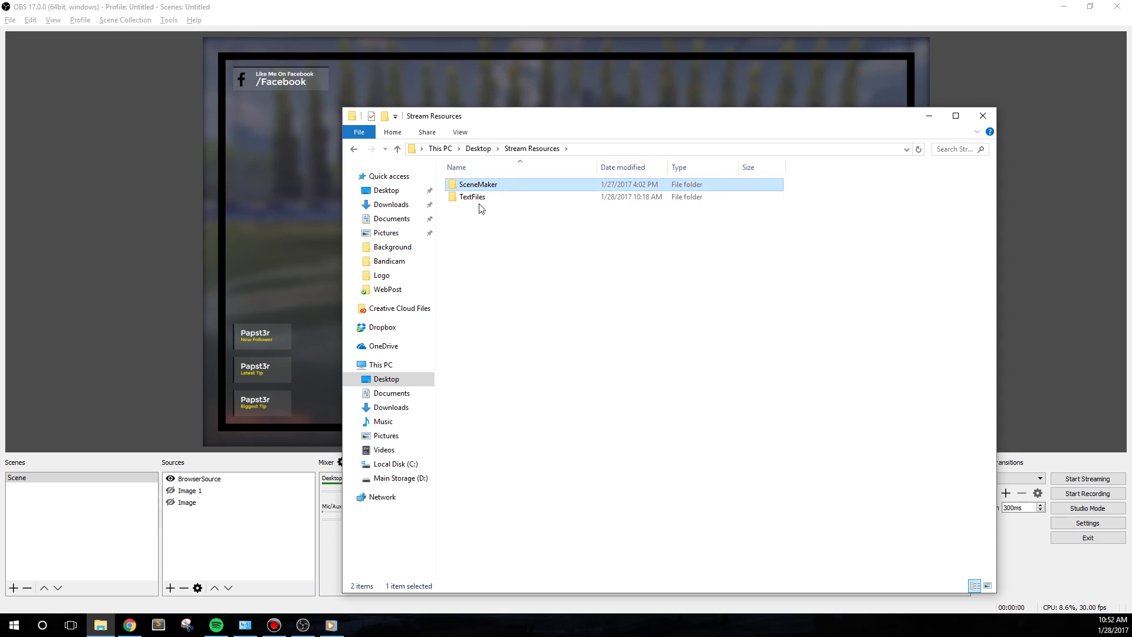
{"action": "right_click", "coordinate": [498, 187]}
{"action": "left_click", "coordinate": [528, 427]}
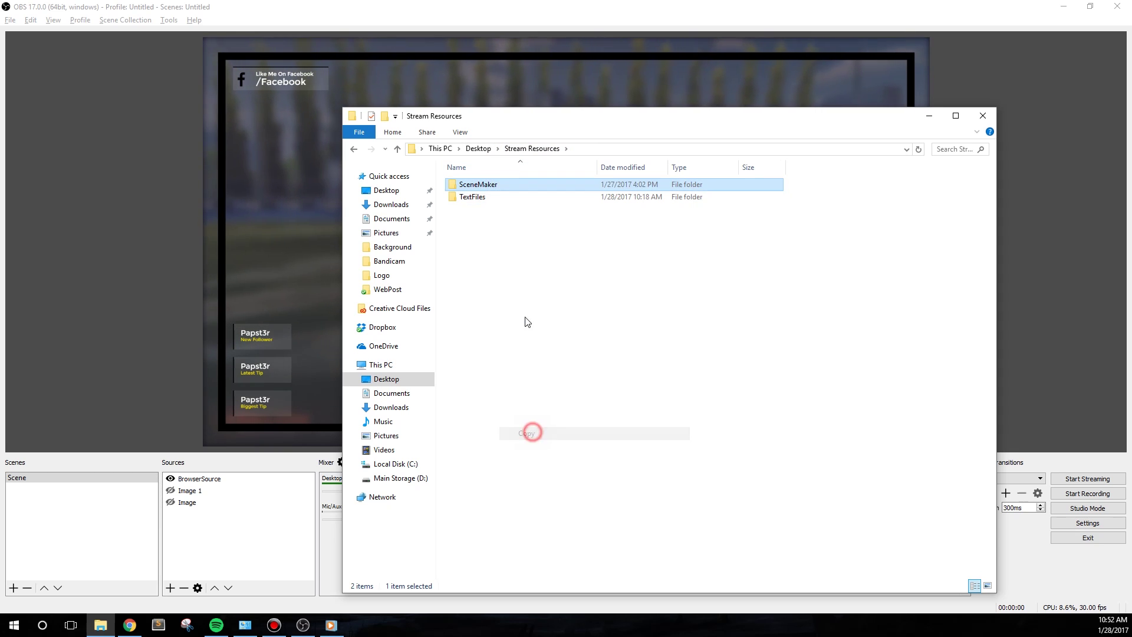
{"action": "right_click", "coordinate": [525, 314]}
{"action": "left_click", "coordinate": [569, 395]}
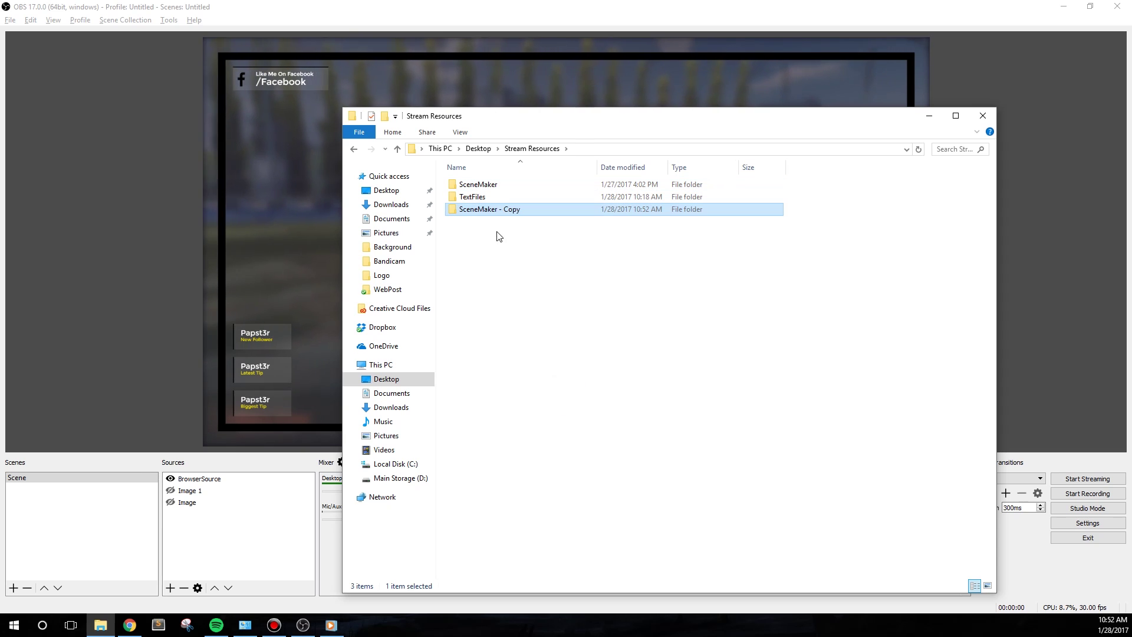
Step: Rename the copied SceneMaker folder as BRB
{"action": "right_click", "coordinate": [505, 211]}
{"action": "left_click", "coordinate": [578, 435]}
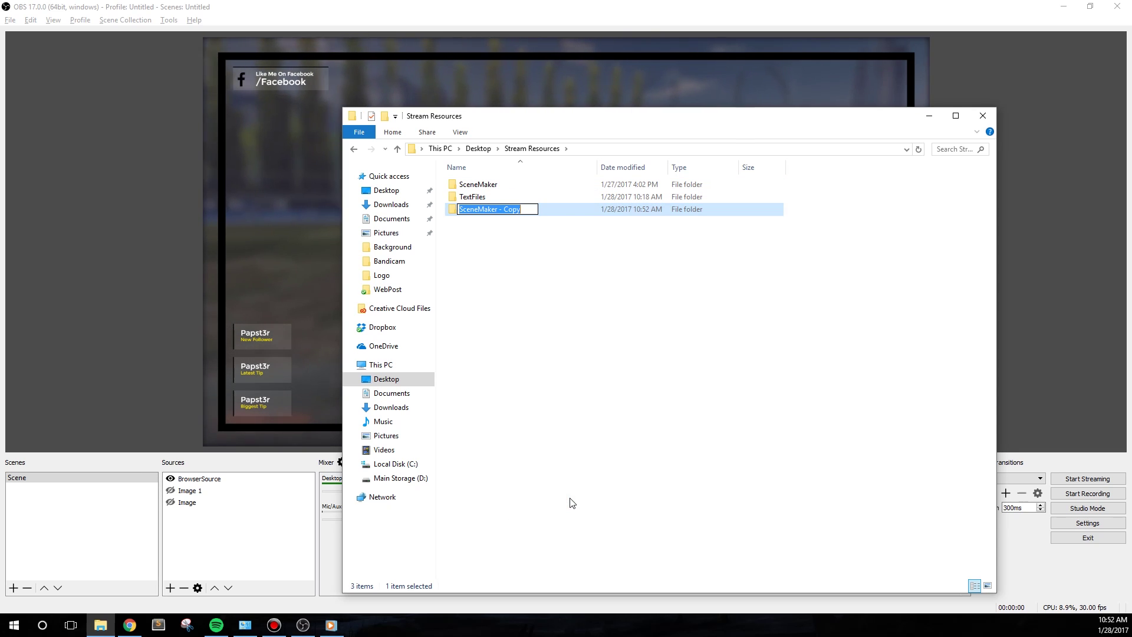
{"action": "type", "text": "BRB"}
{"action": "key", "text": "Return"}
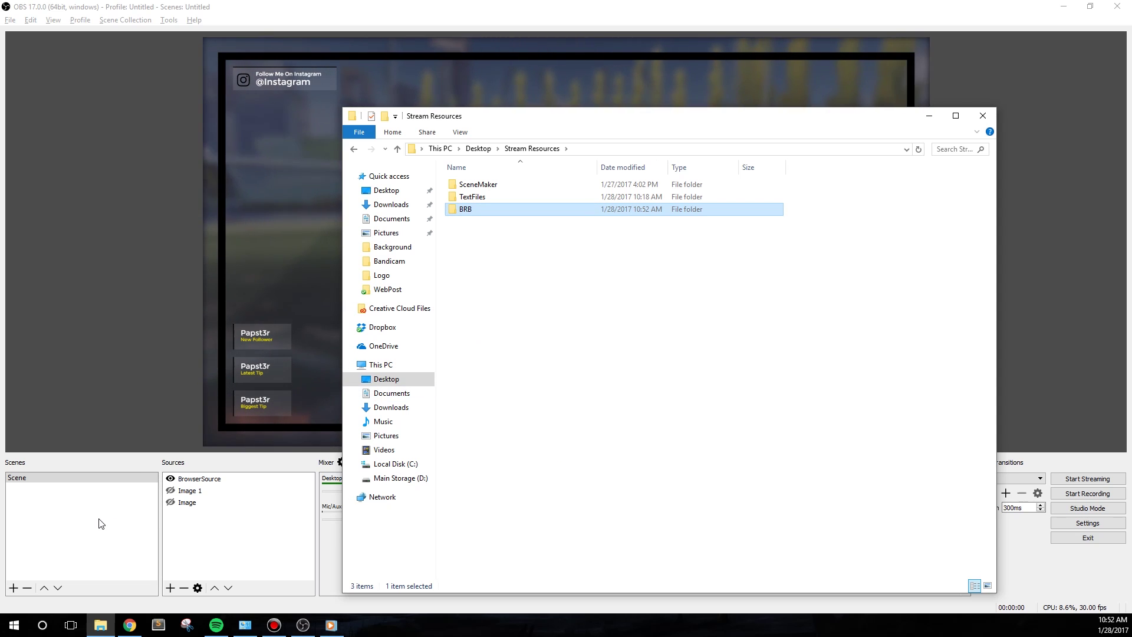
Step: Switch to OBS and add a new scene with the suggested name Scene 1
{"action": "right_click", "coordinate": [55, 502]}
{"action": "left_click", "coordinate": [69, 513]}
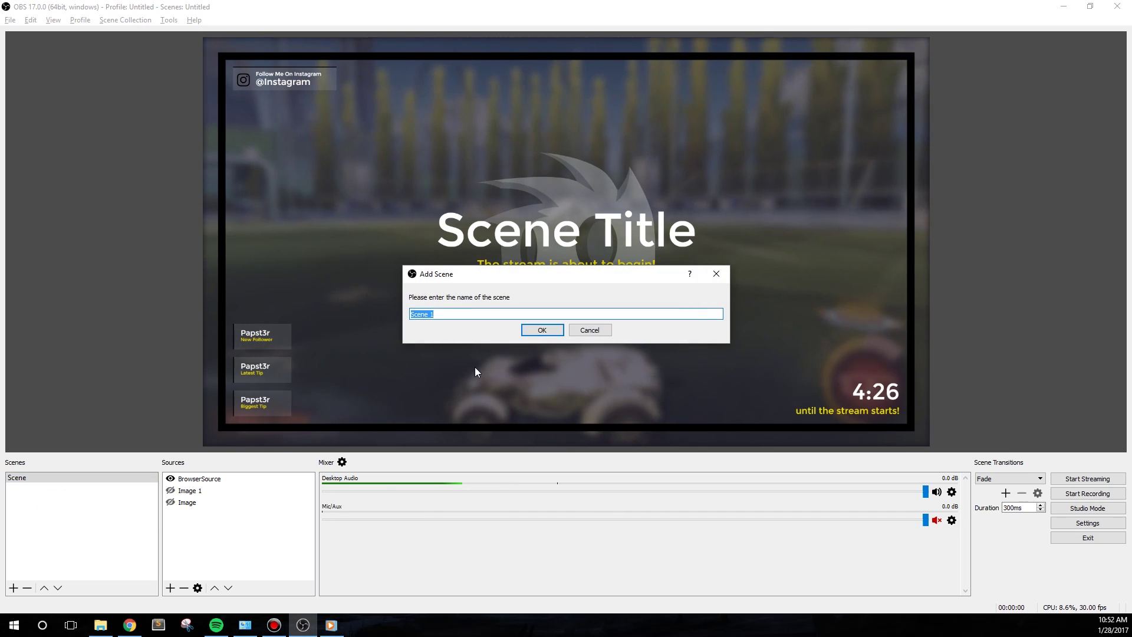
{"action": "left_click", "coordinate": [541, 331]}
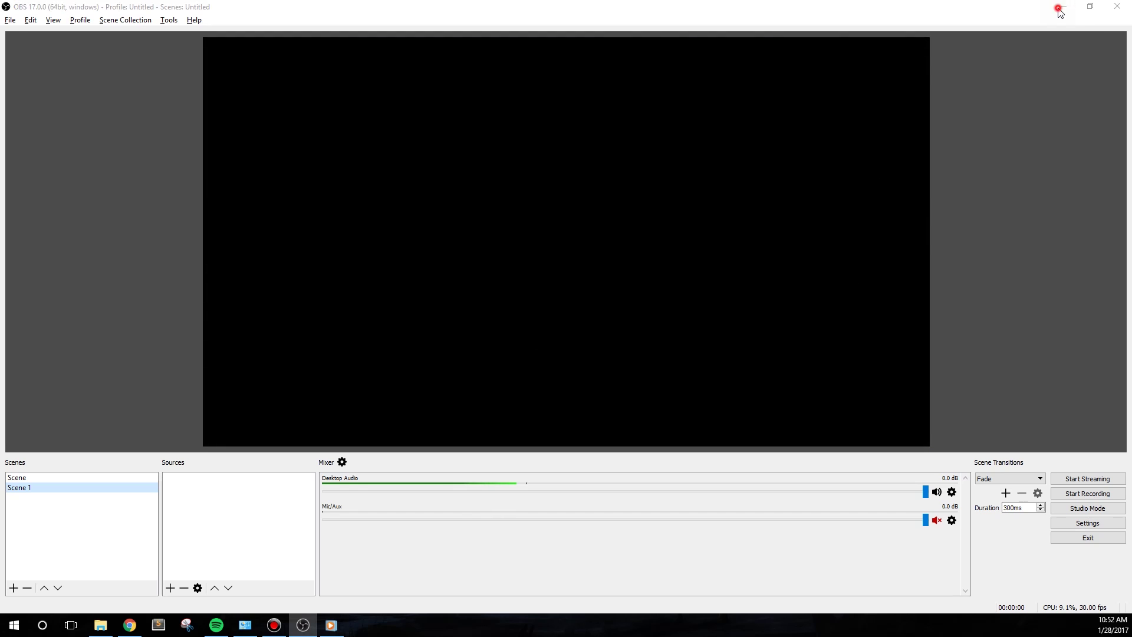
Step: Minimize OBS, switch to the Scene Settings Generator in Chrome, and set the scene title to "New Title"
{"action": "left_click", "coordinate": [1061, 9]}
{"action": "left_click", "coordinate": [123, 626]}
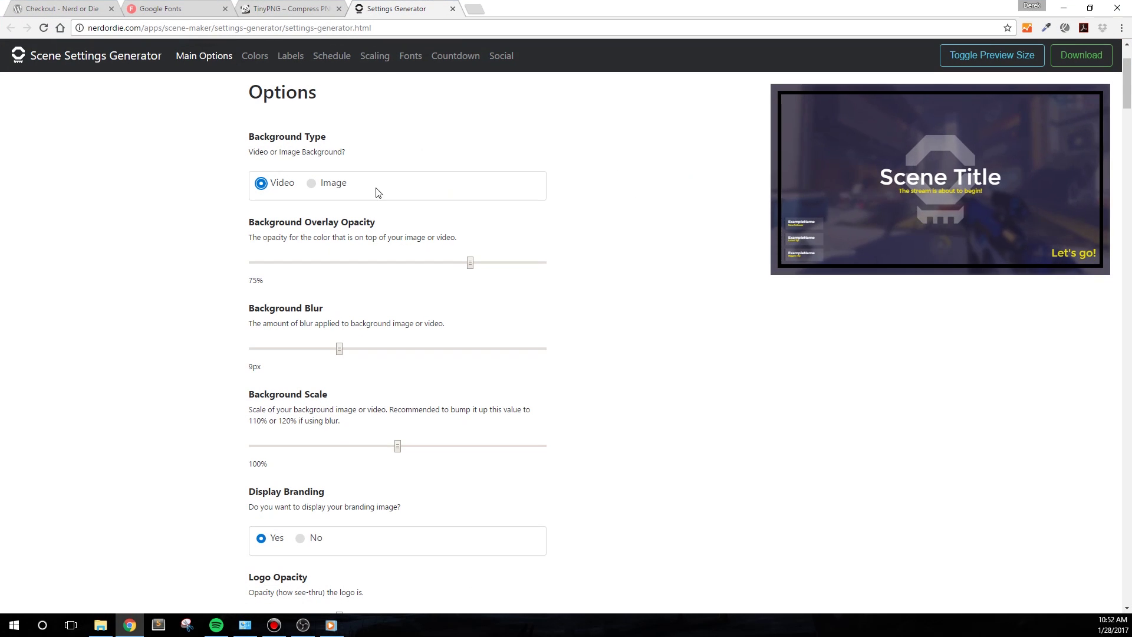
{"action": "left_click", "coordinate": [211, 59]}
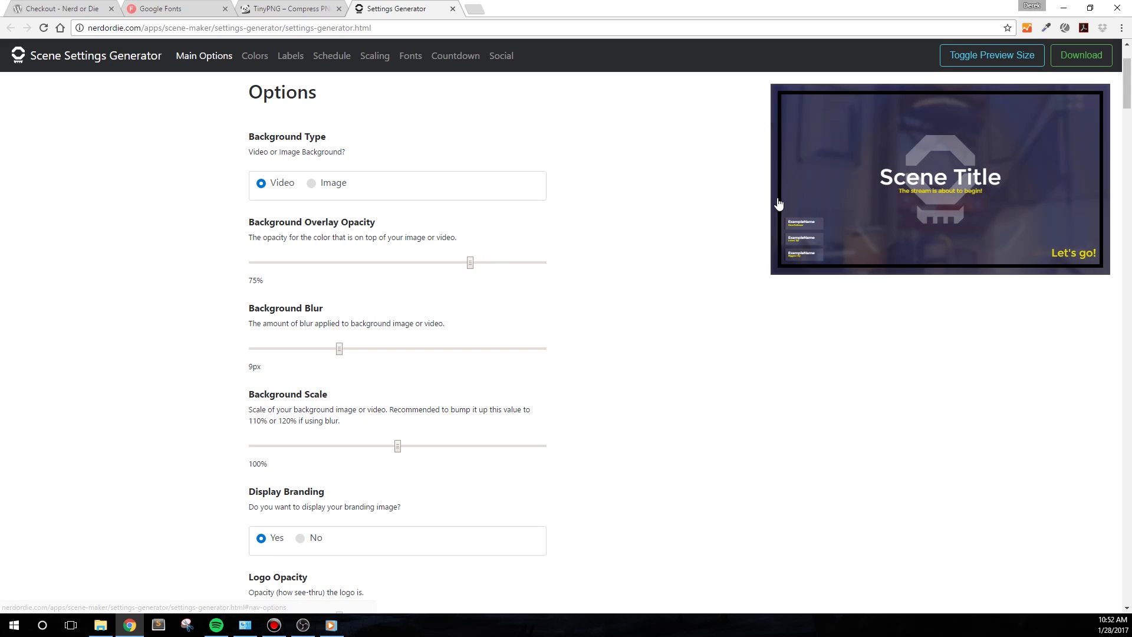
{"action": "scroll", "coordinate": [399, 427], "scroll_direction": "down", "scroll_amount": 8}
{"action": "left_click", "coordinate": [360, 401]}
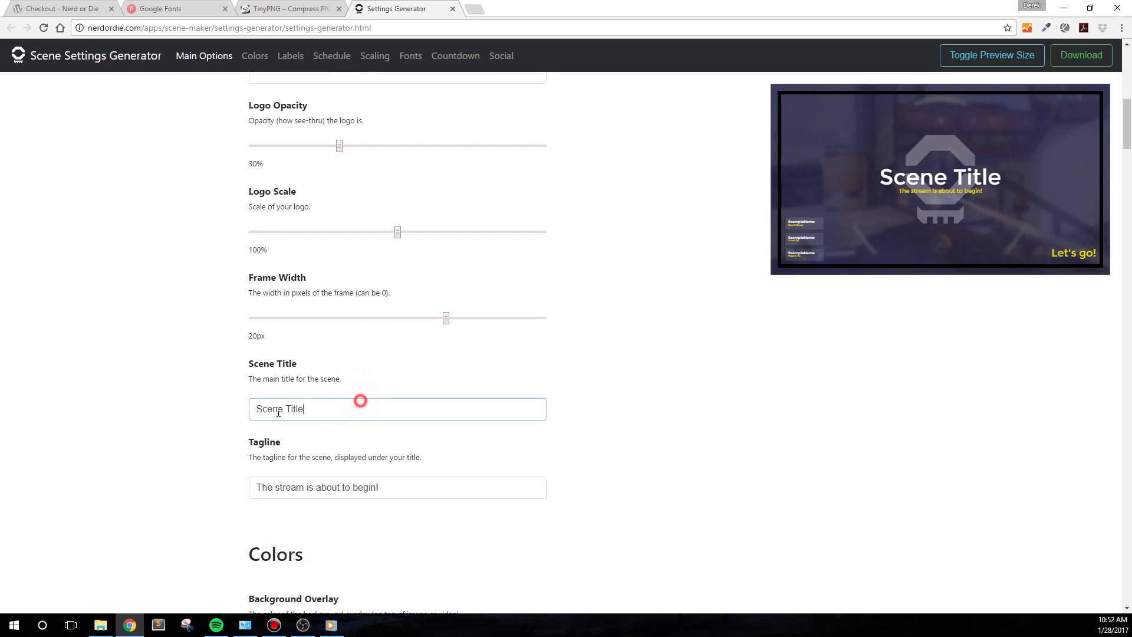
{"action": "type", "text": "New Title"}
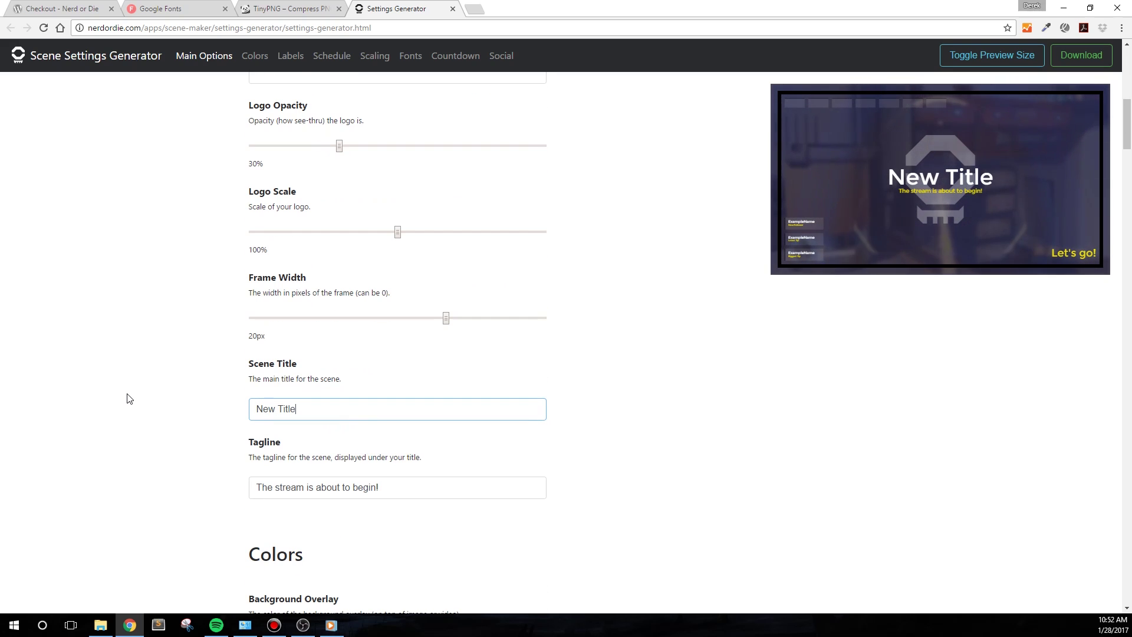
Step: Set Display Countdown to No and download the generated settings.js file
{"action": "left_click", "coordinate": [455, 55]}
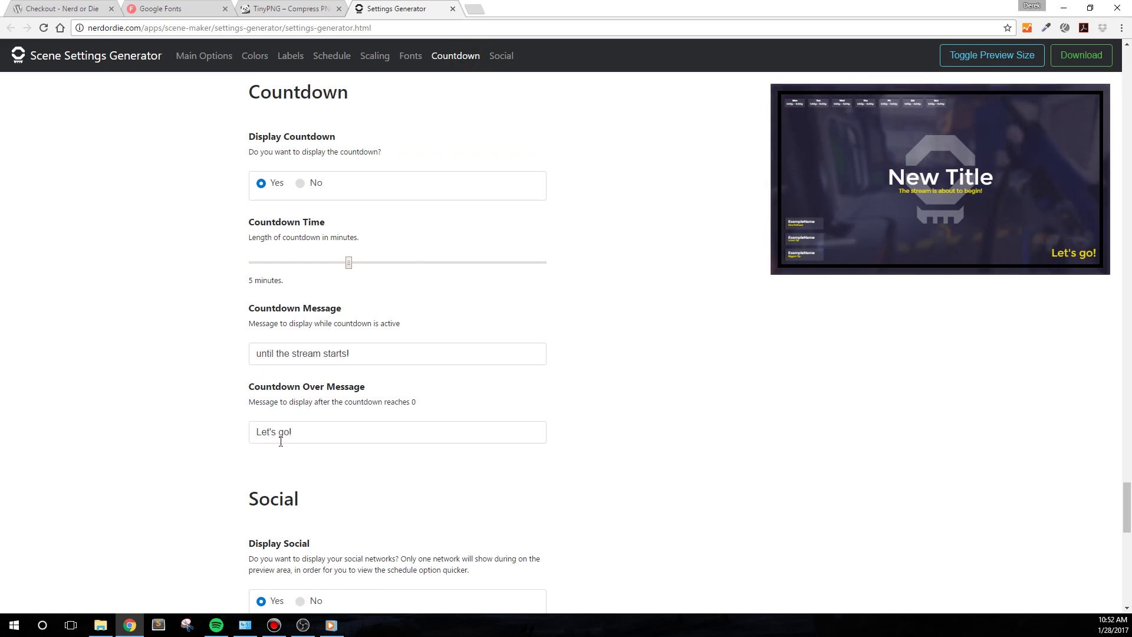
{"action": "left_click", "coordinate": [1079, 58]}
{"action": "left_click", "coordinate": [195, 599]}
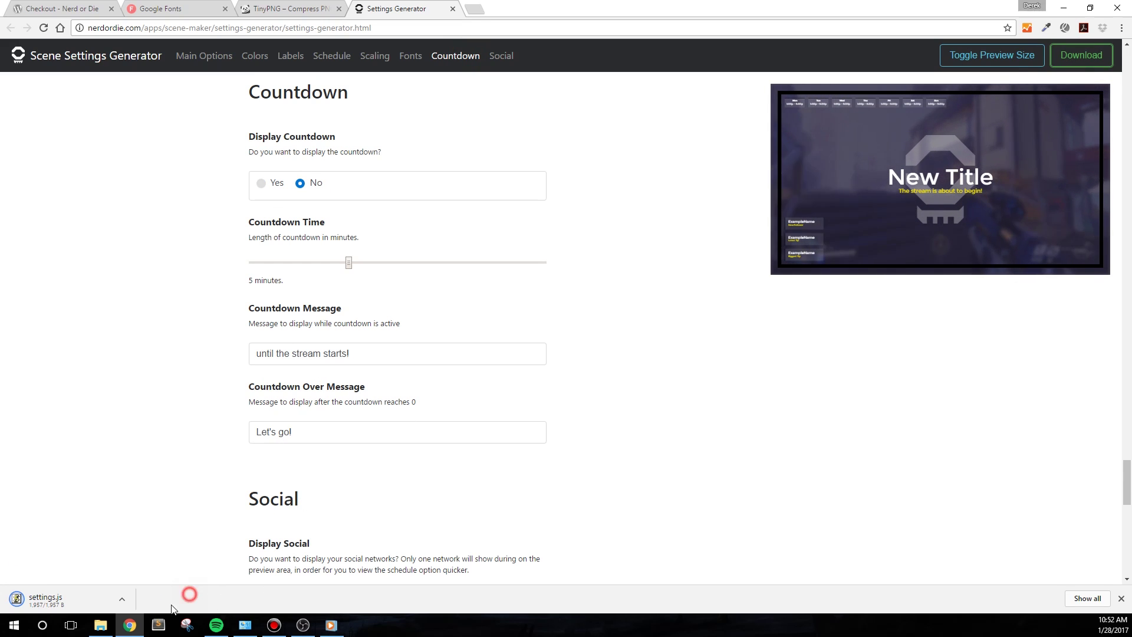
Step: Switch to File Explorer and open the Settings folder inside the BRB folder
{"action": "left_click", "coordinate": [100, 625]}
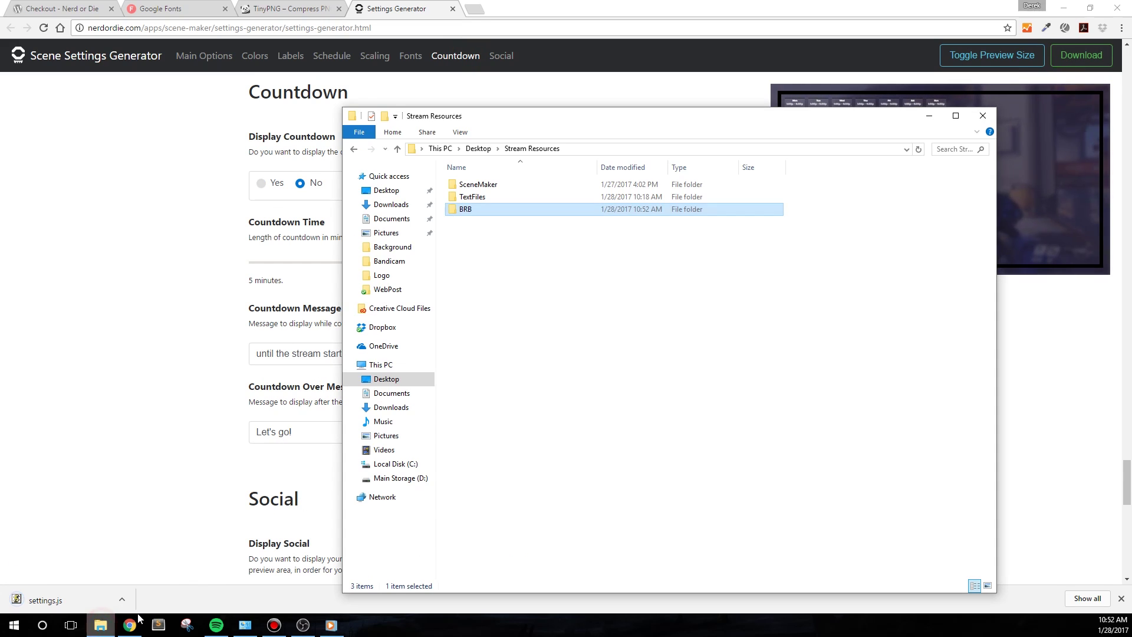
{"action": "double_click", "coordinate": [469, 210]}
{"action": "double_click", "coordinate": [466, 222]}
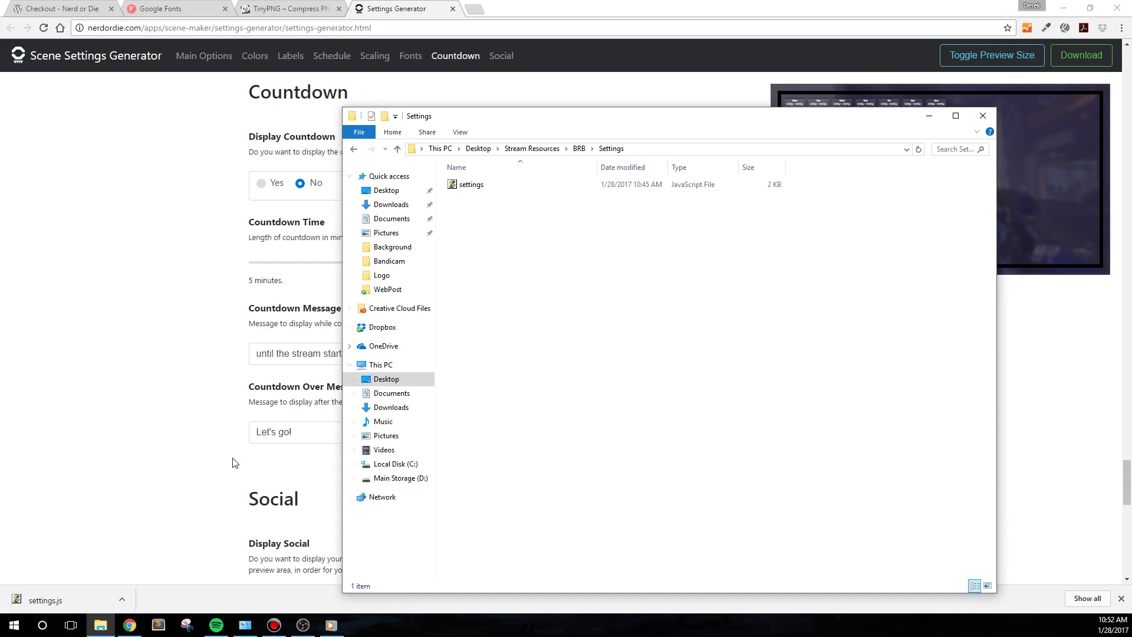
Step: Show the downloaded settings.js in its Downloads folder, and bring the BRB Settings folder window back to the front
{"action": "left_click_drag", "start_coordinate": [82, 602], "coordinate": [56, 592]}
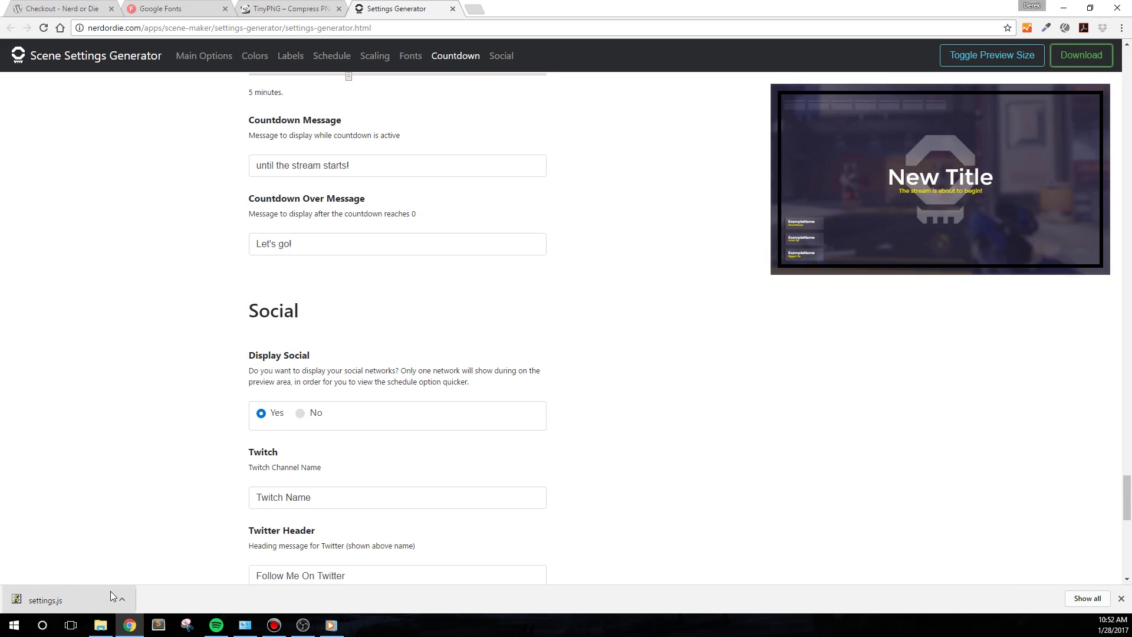
{"action": "left_click", "coordinate": [122, 596]}
{"action": "left_click", "coordinate": [142, 559]}
{"action": "mouse_move", "coordinate": [106, 633]}
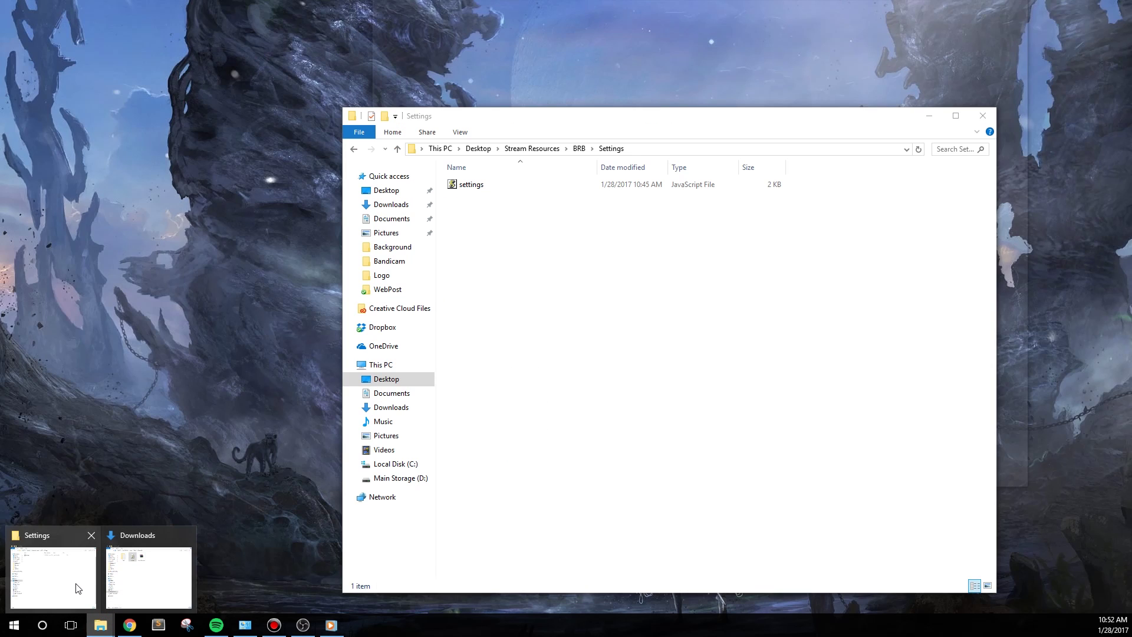
{"action": "left_click", "coordinate": [71, 583]}
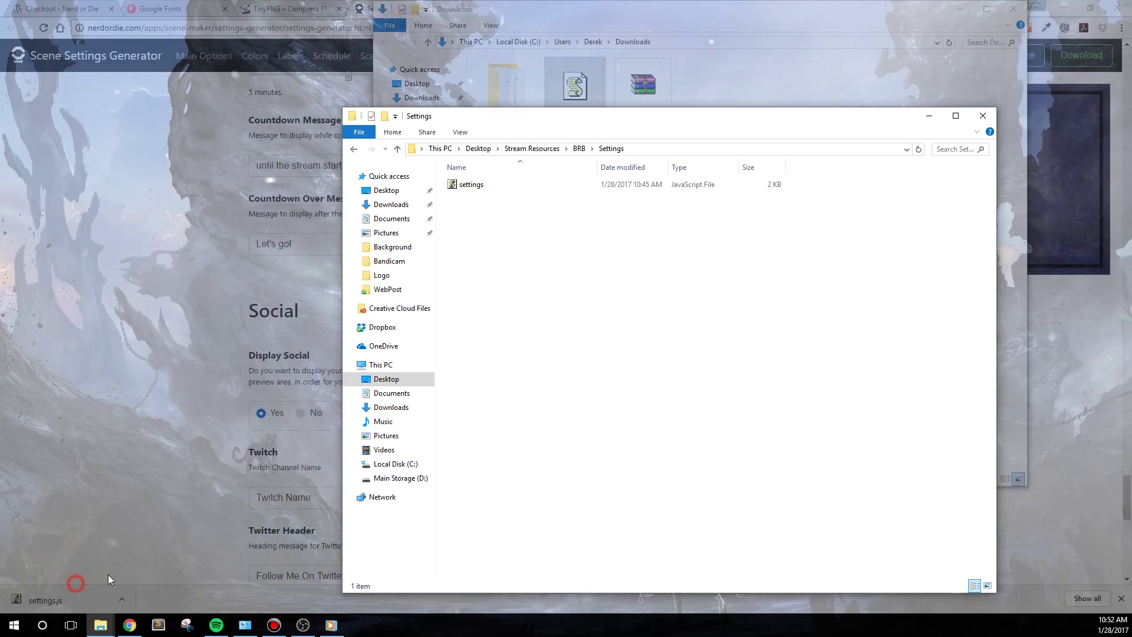
Step: Replace the settings file in the BRB Settings folder with the one from Downloads, and close the Downloads window
{"action": "left_click_drag", "start_coordinate": [603, 130], "coordinate": [289, 245]}
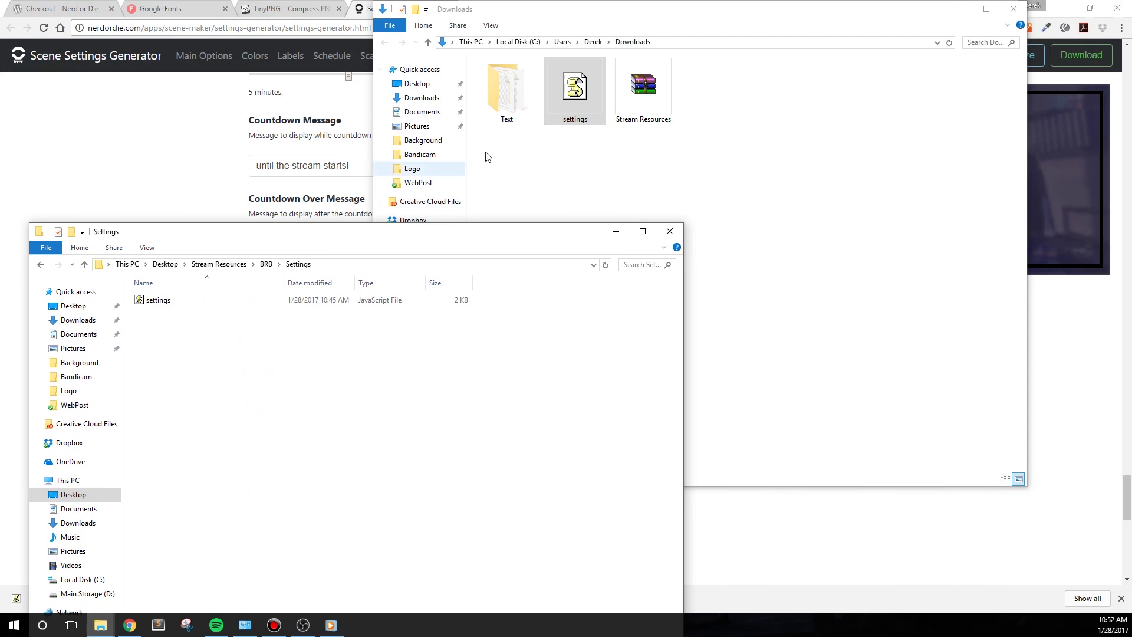
{"action": "left_click_drag", "start_coordinate": [560, 112], "coordinate": [206, 382]}
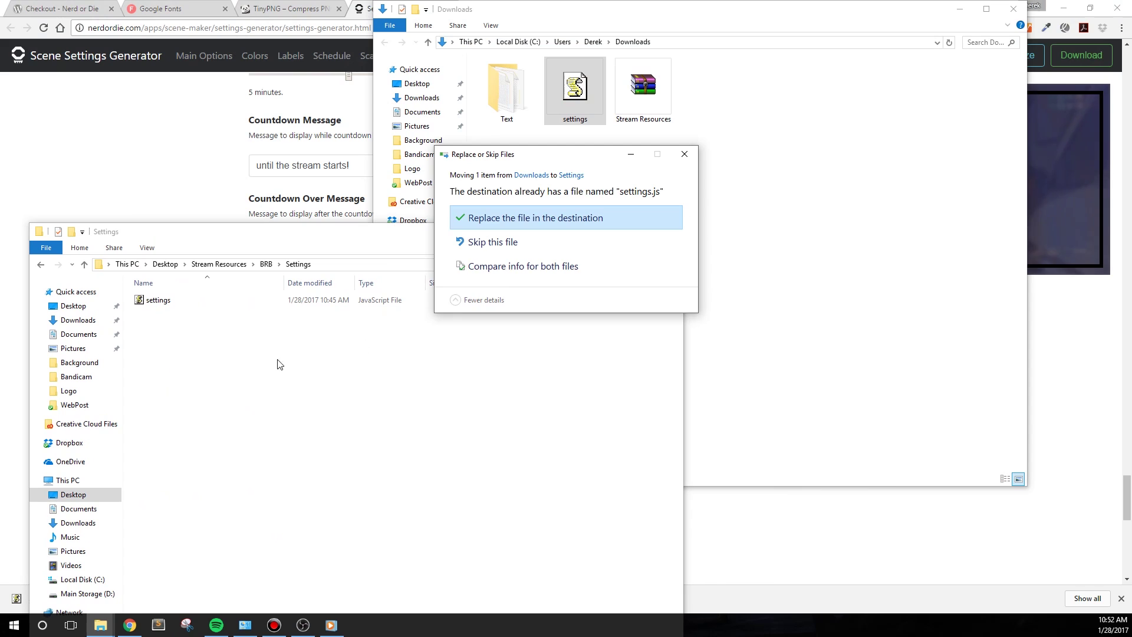
{"action": "left_click", "coordinate": [519, 218]}
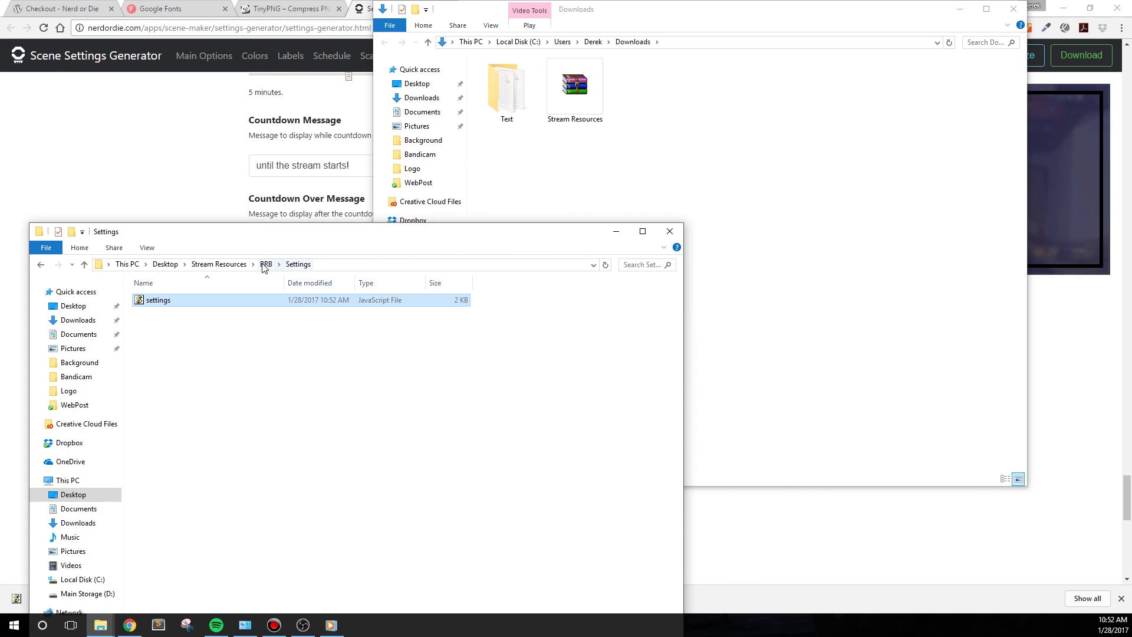
{"action": "left_click", "coordinate": [1013, 9]}
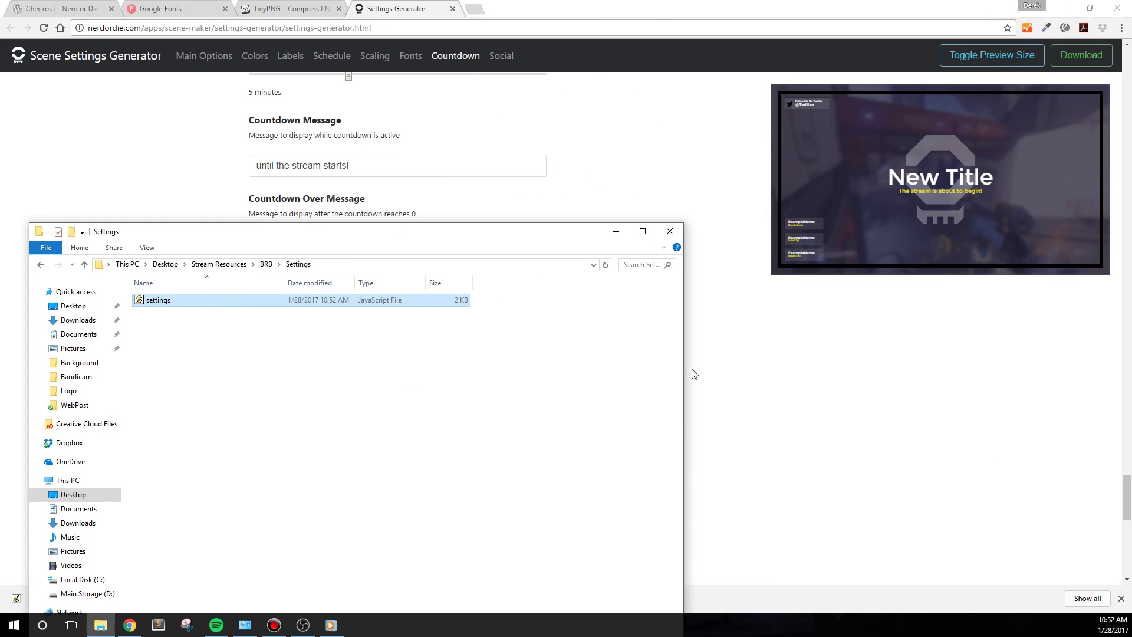
Step: Switch to OBS and add a new BrowserSource to Scene 1 with the suggested name BrowserSource 1
{"action": "left_click", "coordinate": [303, 623]}
{"action": "mouse_move", "coordinate": [231, 506]}
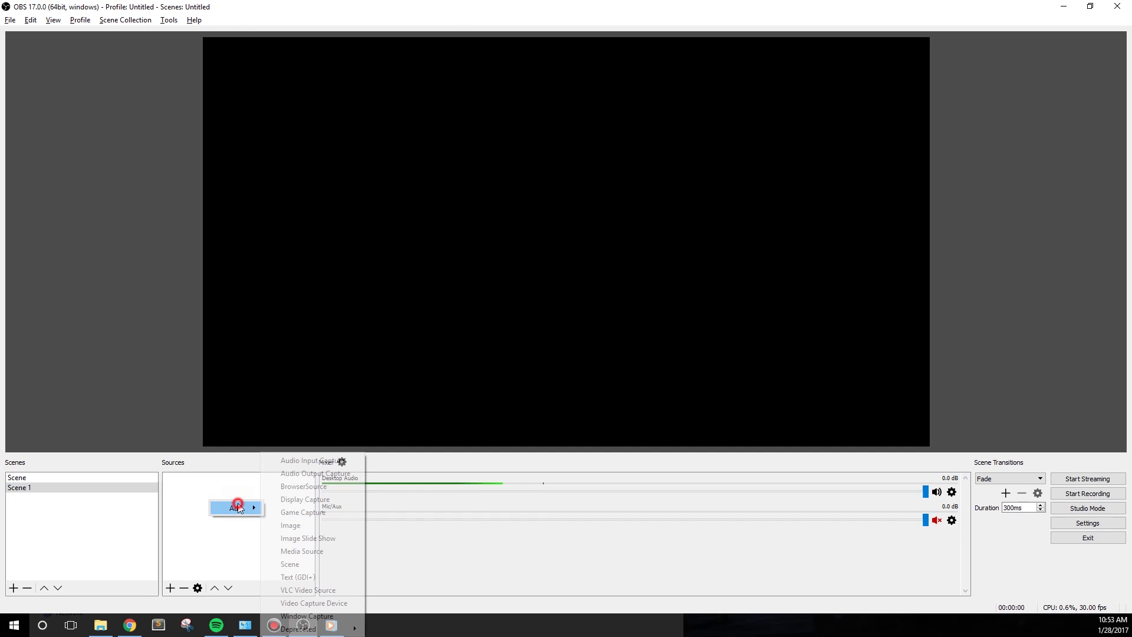
{"action": "left_click", "coordinate": [308, 484]}
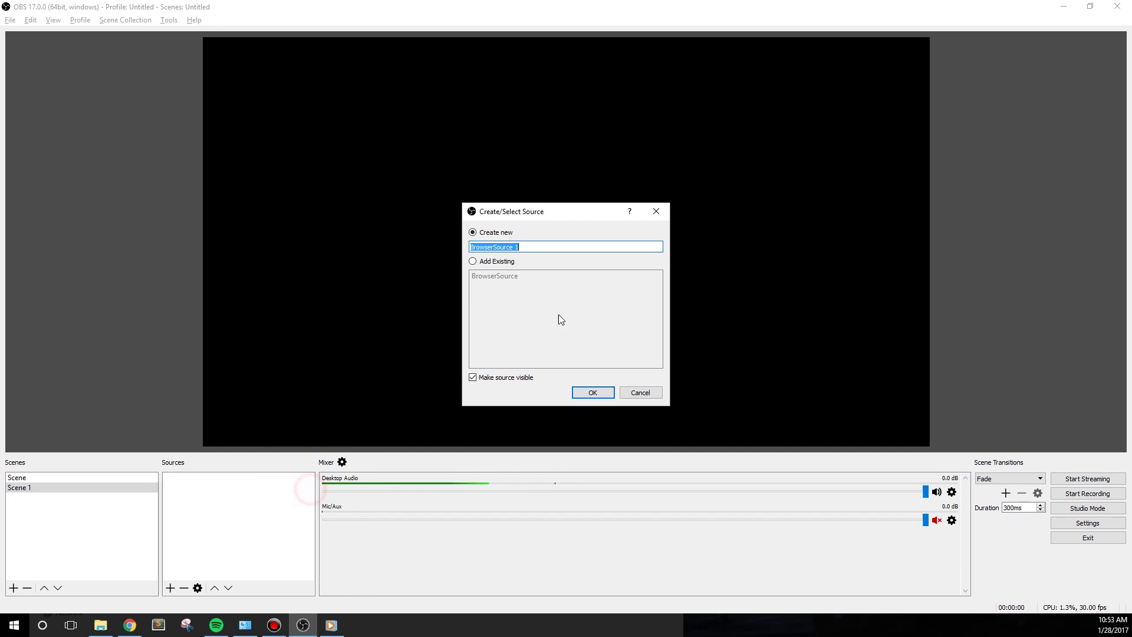
{"action": "left_click", "coordinate": [593, 393]}
Step: Make BrowserSource 1 use a local file and choose Scene.html from the BRB folder in Stream Resources
{"action": "left_click", "coordinate": [395, 338]}
{"action": "left_click", "coordinate": [748, 303]}
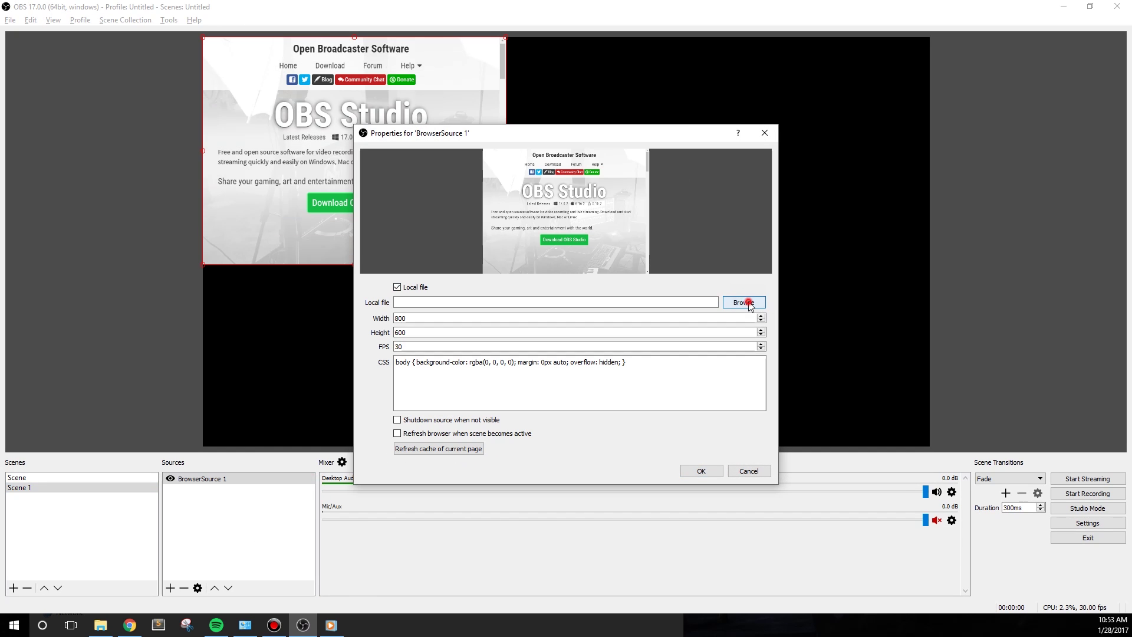
{"action": "double_click", "coordinate": [489, 256]}
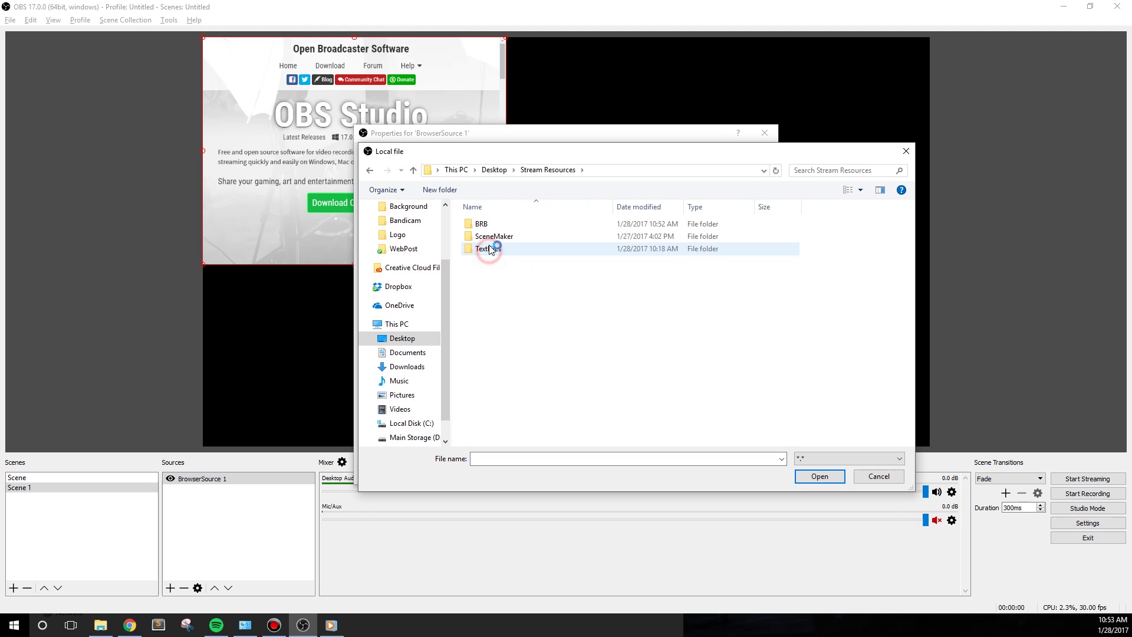
{"action": "double_click", "coordinate": [497, 225]}
{"action": "double_click", "coordinate": [493, 296]}
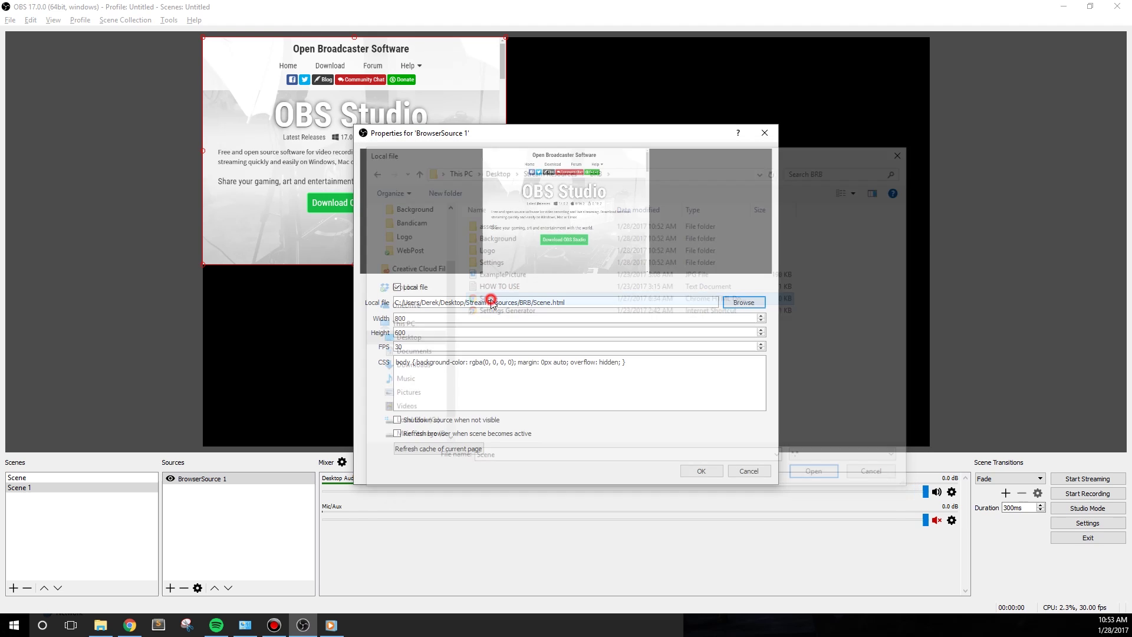
Step: Set BrowserSource 1 to a width of 1920 and a height of 1080, and accept its properties
{"action": "double_click", "coordinate": [419, 319]}
{"action": "type", "text": "1920"}
{"action": "key", "text": "Tab"}
{"action": "type", "text": "1080"}
{"action": "key", "text": "Return"}
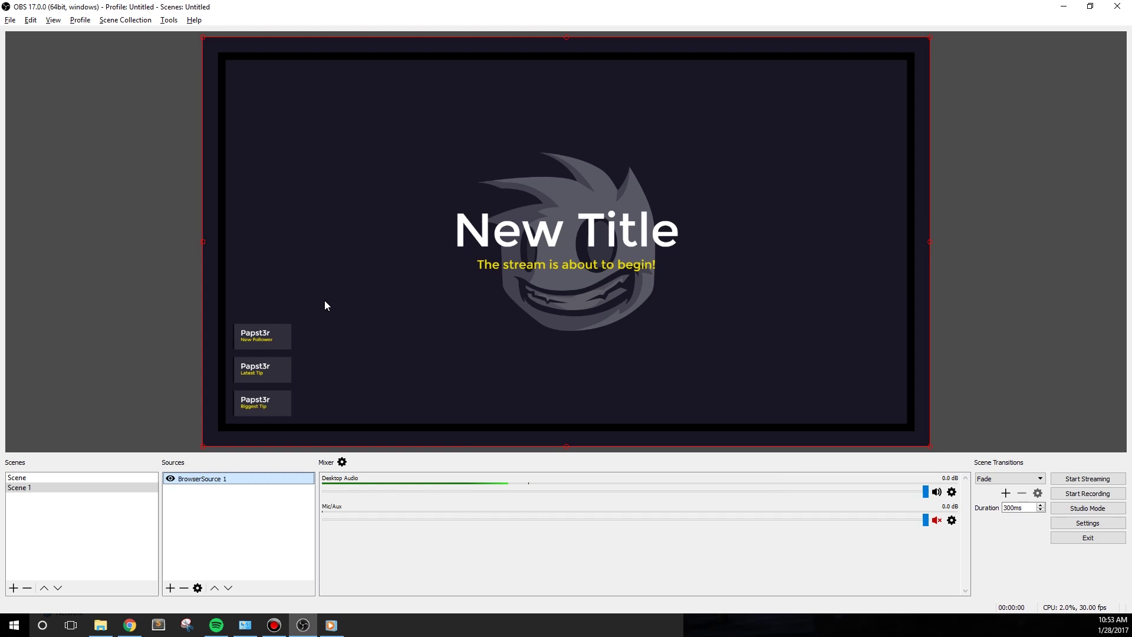
Step: Enable shutting down BrowserSource 1 when not visible and refreshing its browser when the scene becomes active
{"action": "double_click", "coordinate": [227, 481]}
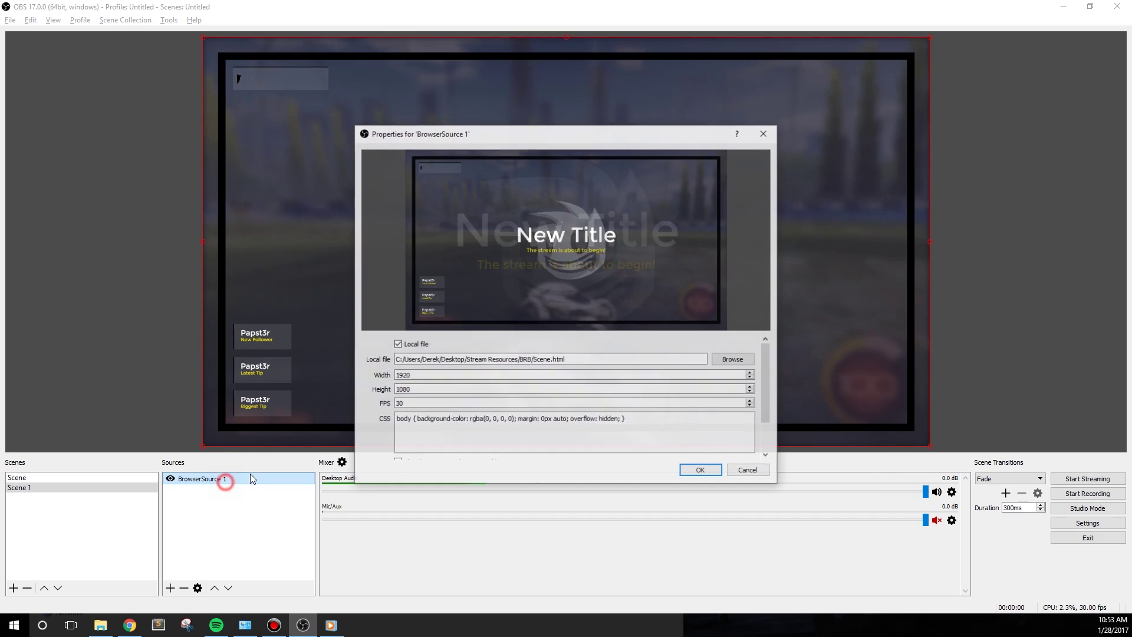
{"action": "scroll", "coordinate": [375, 417], "scroll_direction": "down", "scroll_amount": 5}
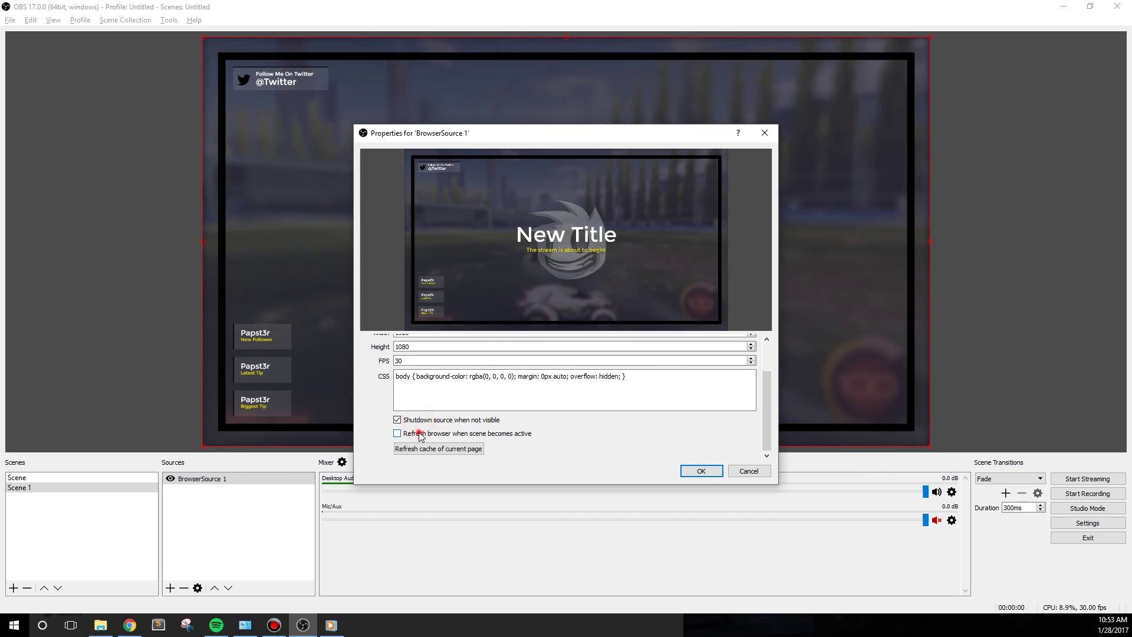
{"action": "left_click", "coordinate": [700, 470]}
{"action": "left_click", "coordinate": [1026, 389]}
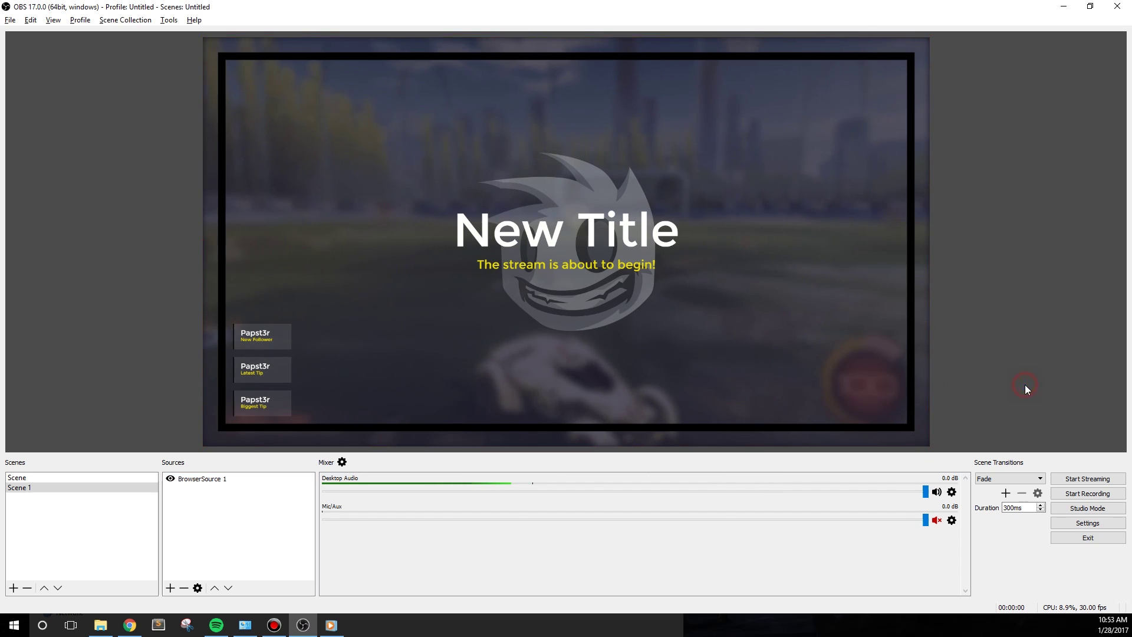